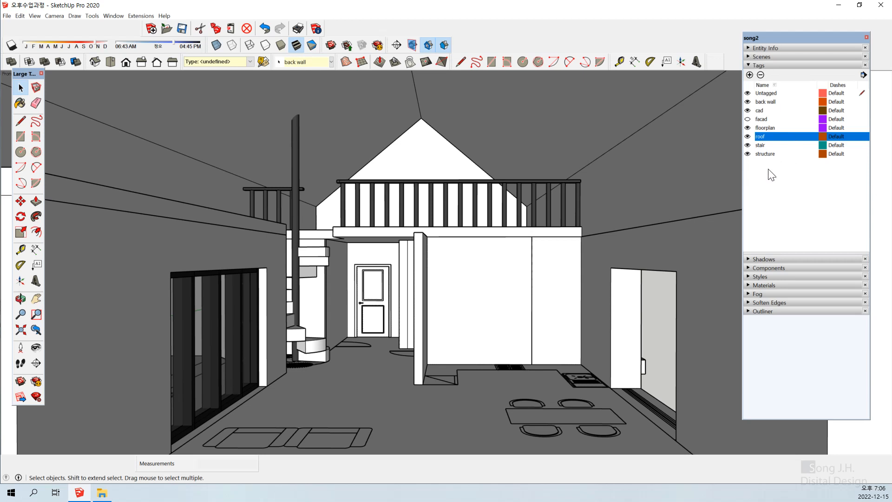
# Collapse the tag list, expand the materials and show the Brick, Cladding and Siding collection.
pyautogui.click(748, 66)
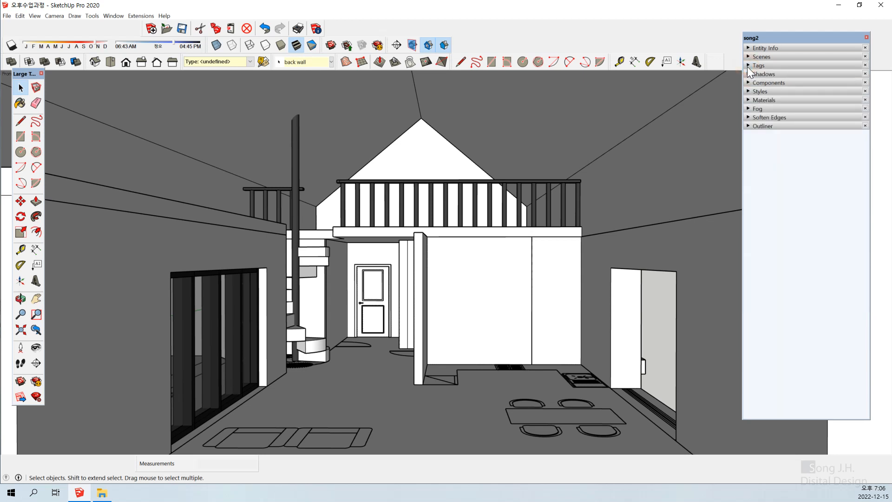
pyautogui.click(748, 99)
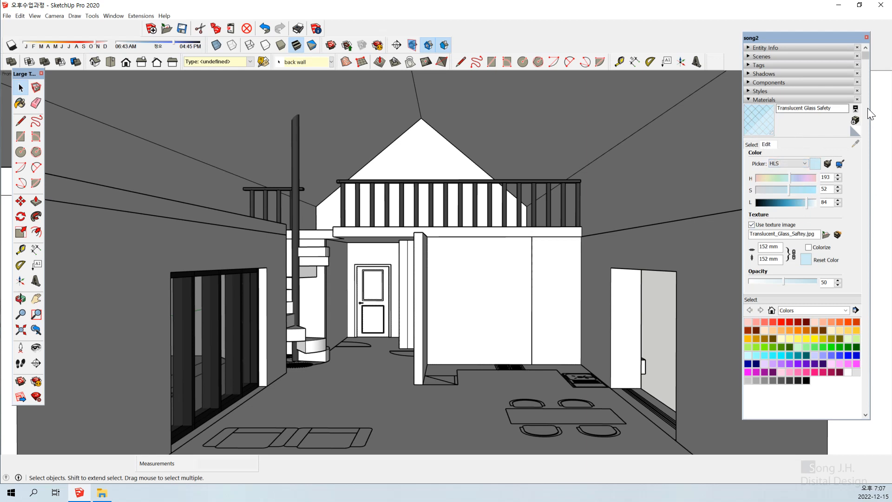
pyautogui.click(837, 109)
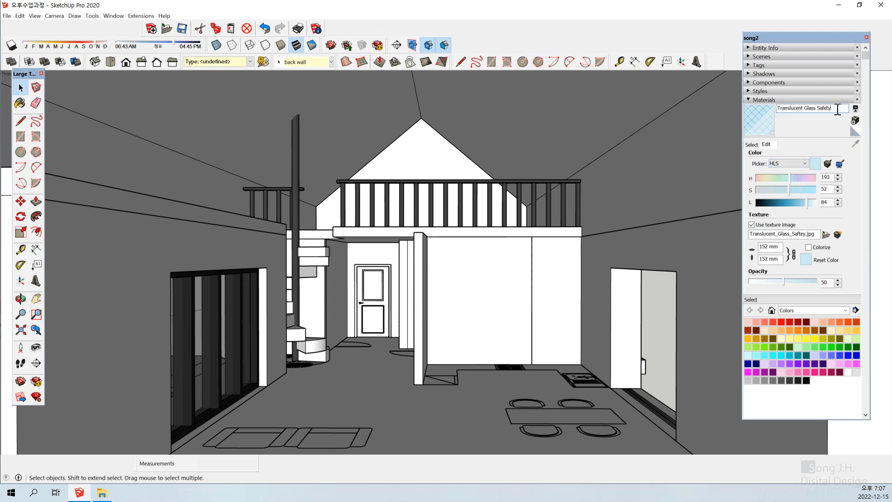
pyautogui.click(845, 310)
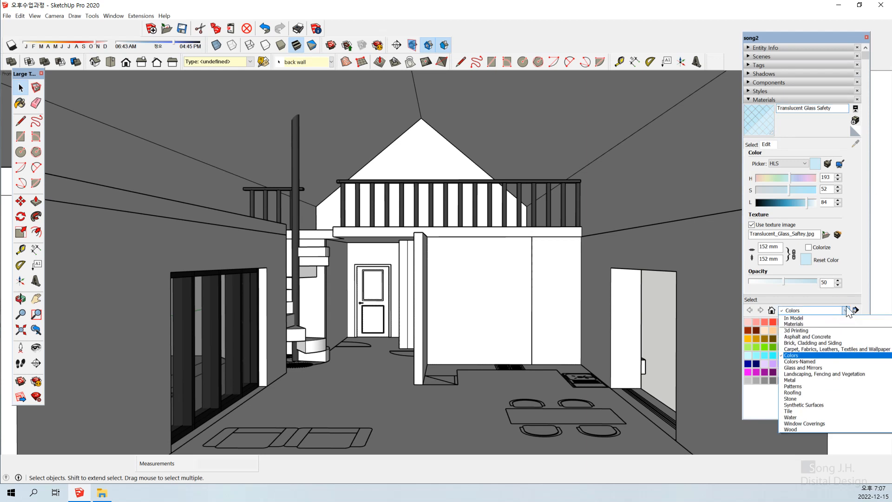
pyautogui.click(826, 345)
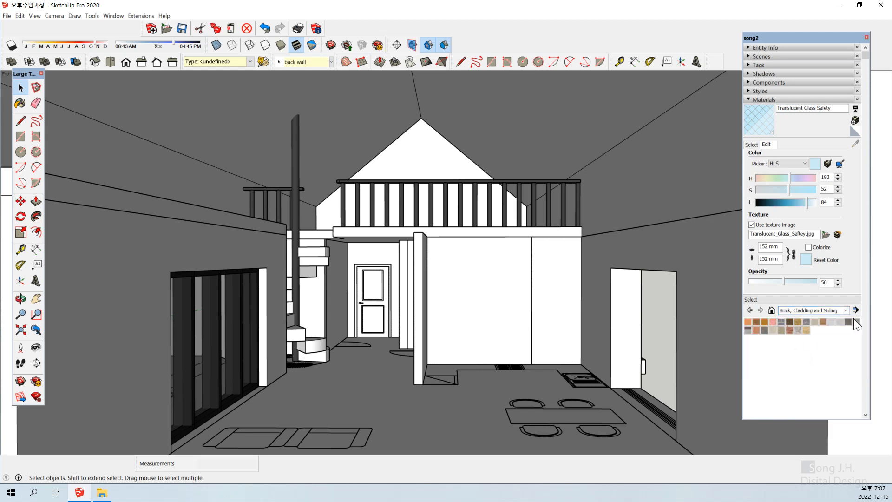
# Preview the collection's materials, including Cladding Siding White, Concrete Block 8x8 Gray, Siding Rusty Metal, Brick Rough Tan and Brick Tumbled.
pyautogui.click(829, 322)
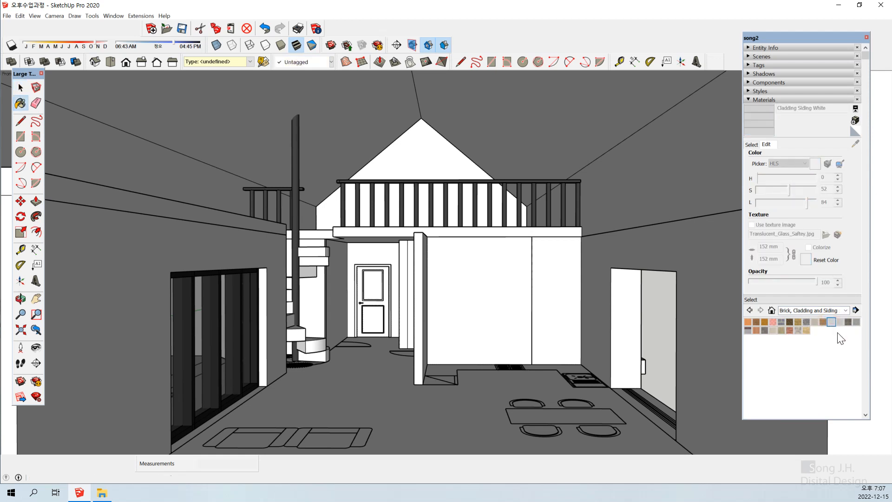
pyautogui.click(840, 322)
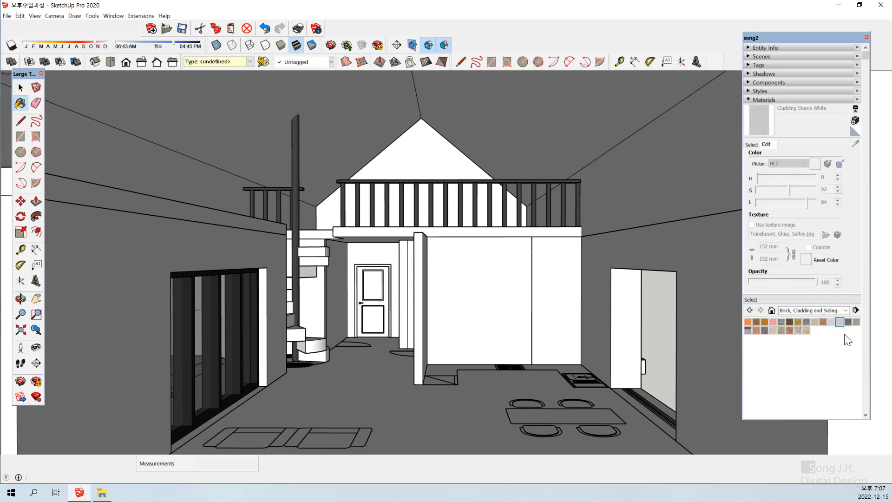
pyautogui.click(856, 322)
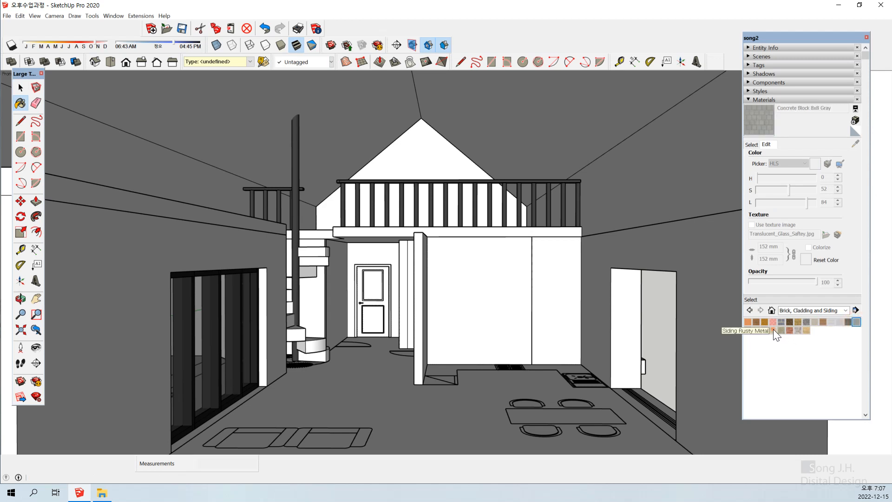
pyautogui.click(773, 329)
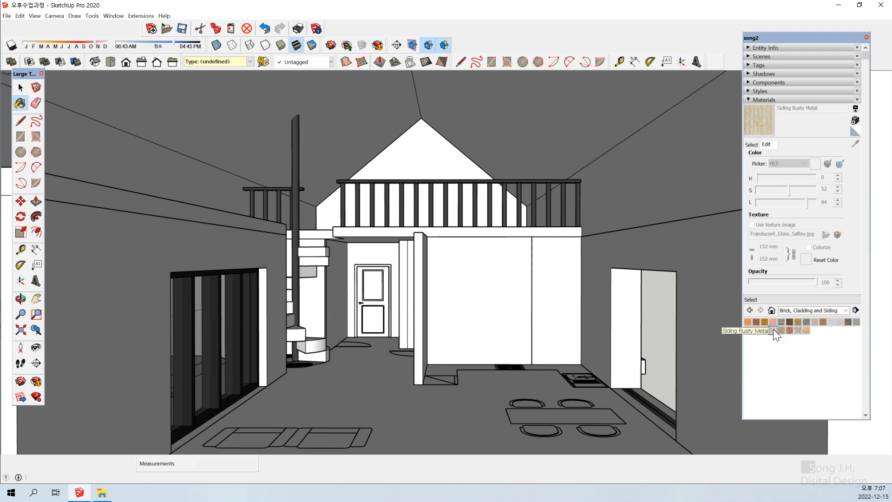
pyautogui.click(856, 322)
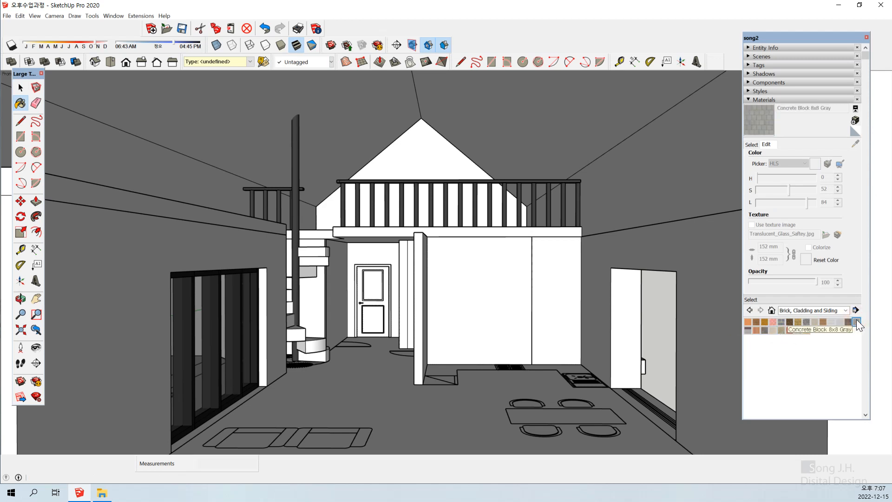
pyautogui.click(773, 331)
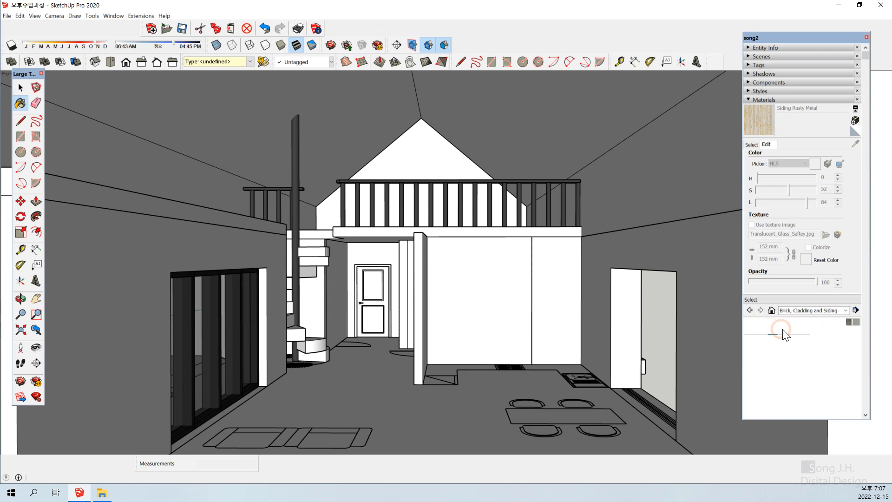
pyautogui.click(781, 330)
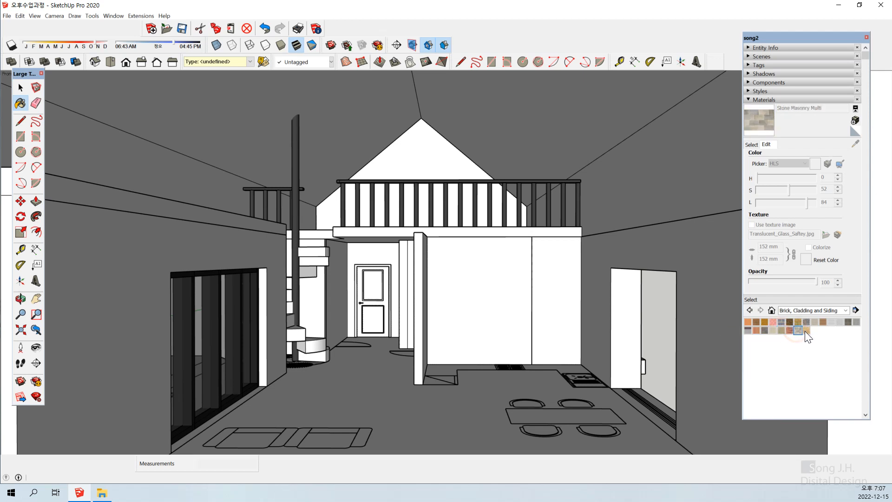
pyautogui.click(796, 330)
pyautogui.click(805, 331)
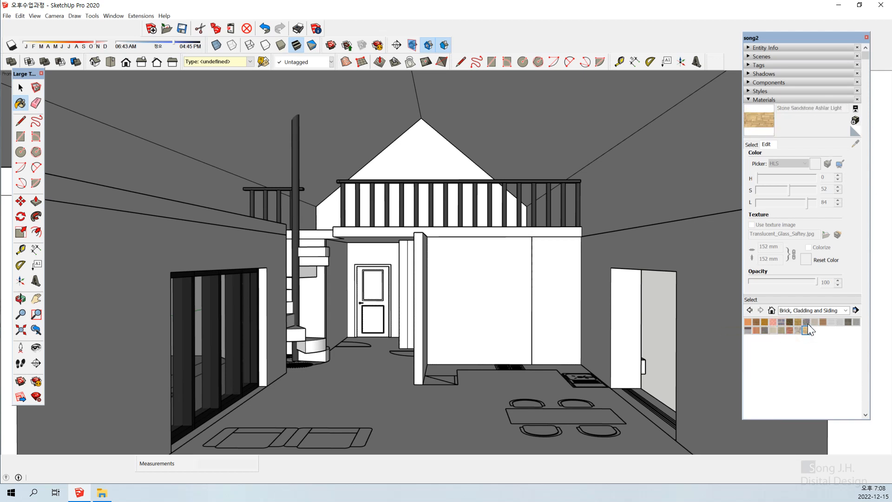
pyautogui.click(798, 321)
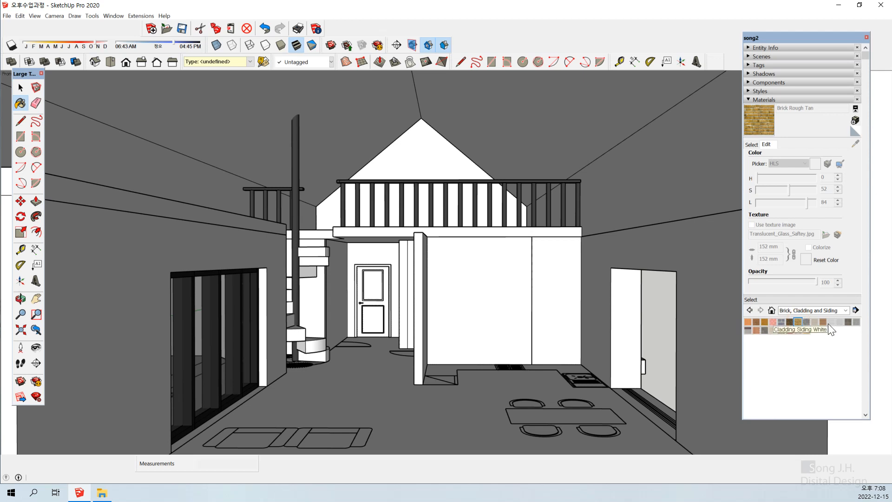
pyautogui.click(807, 321)
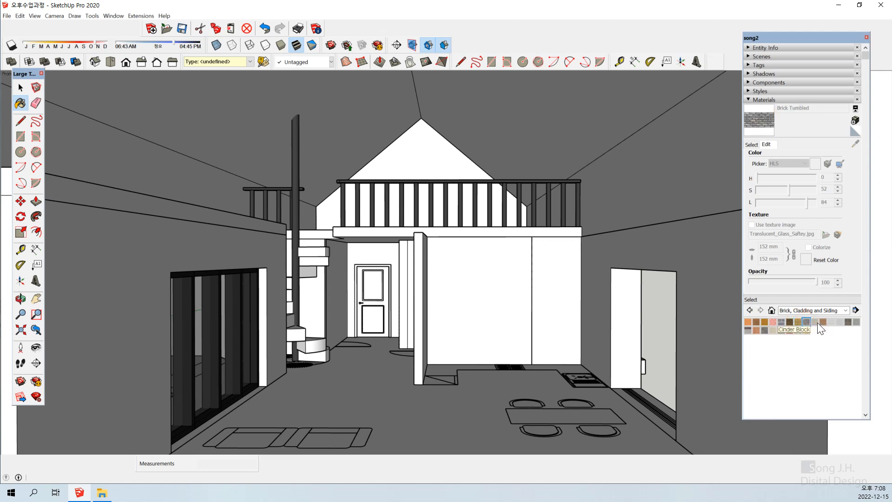
pyautogui.click(817, 323)
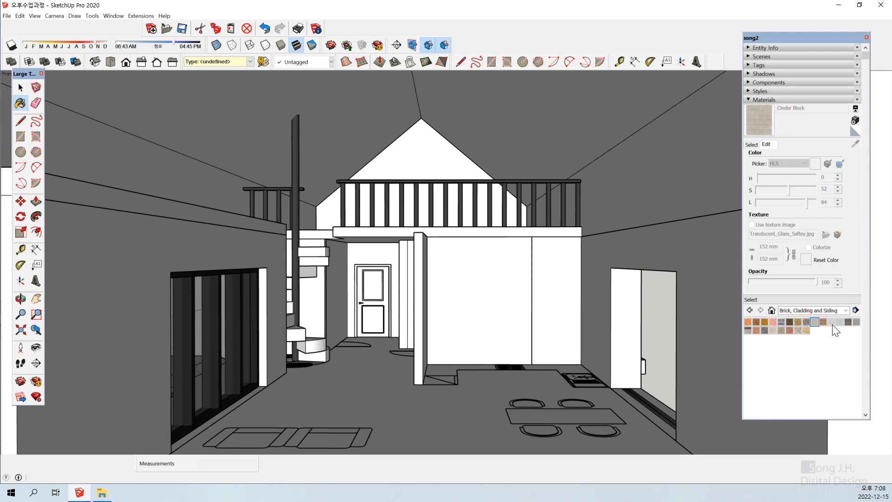
pyautogui.click(830, 323)
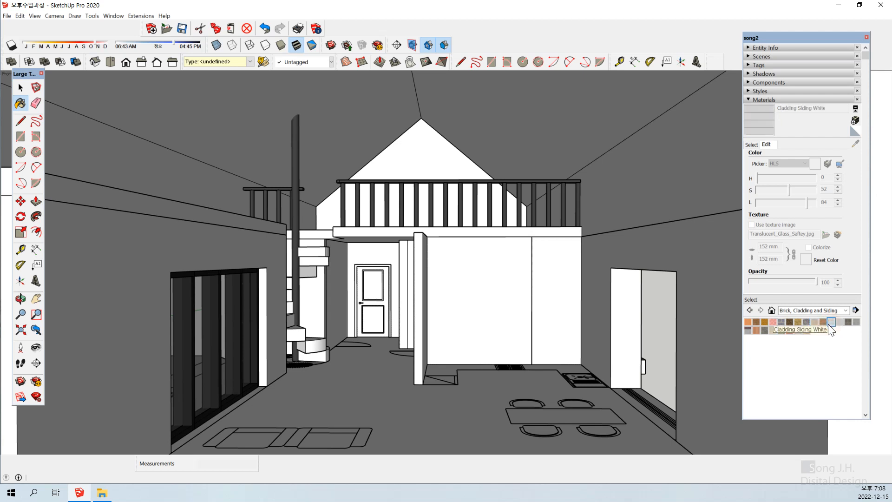
# Paint the wall face around the door at the end of the hallway with the Cinder Block material.
pyautogui.click(815, 322)
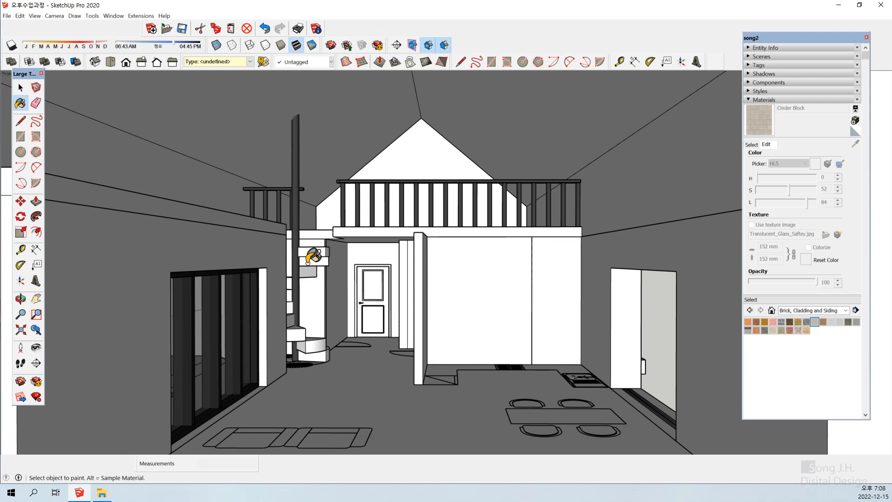
pyautogui.scroll(3, 320, 279)
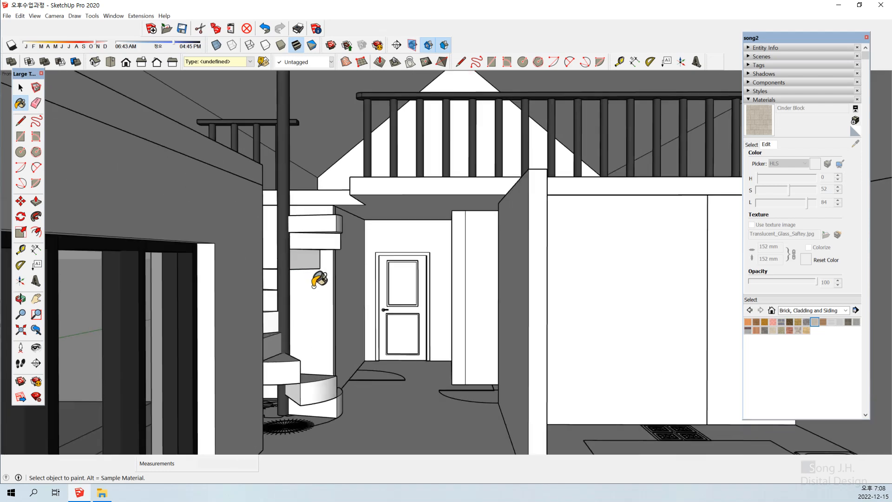
pyautogui.scroll(3, 339, 272)
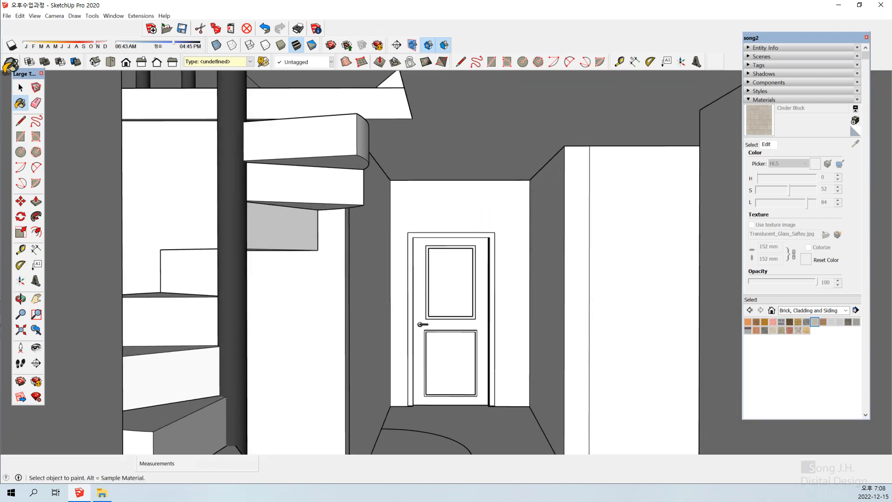
pyautogui.click(20, 87)
pyautogui.doubleClick(461, 217)
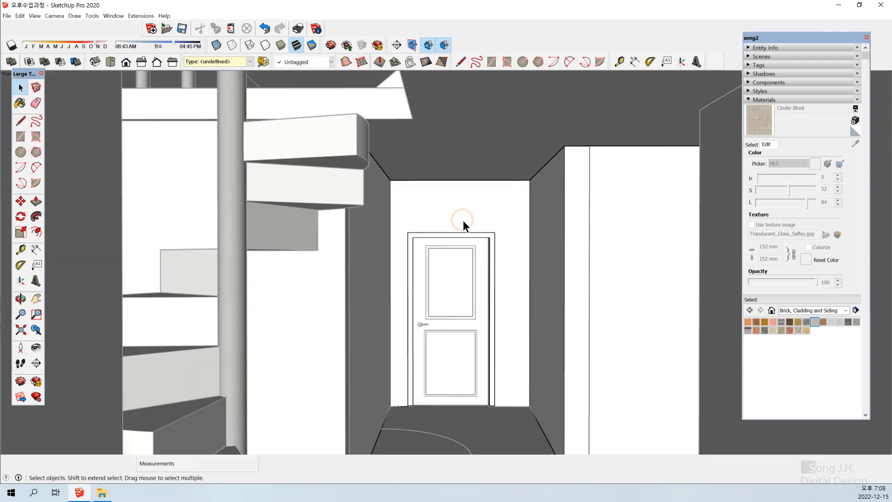
pyautogui.doubleClick(461, 216)
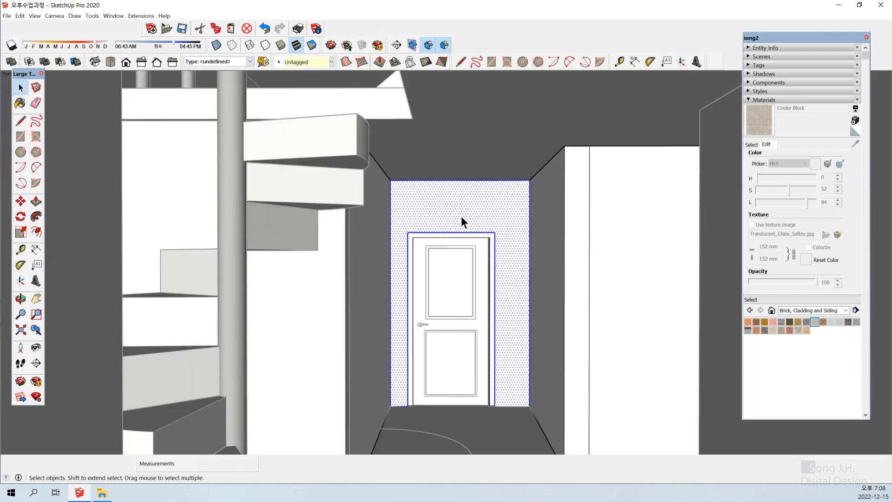
pyautogui.press('b')
pyautogui.click(463, 214)
pyautogui.press('space')
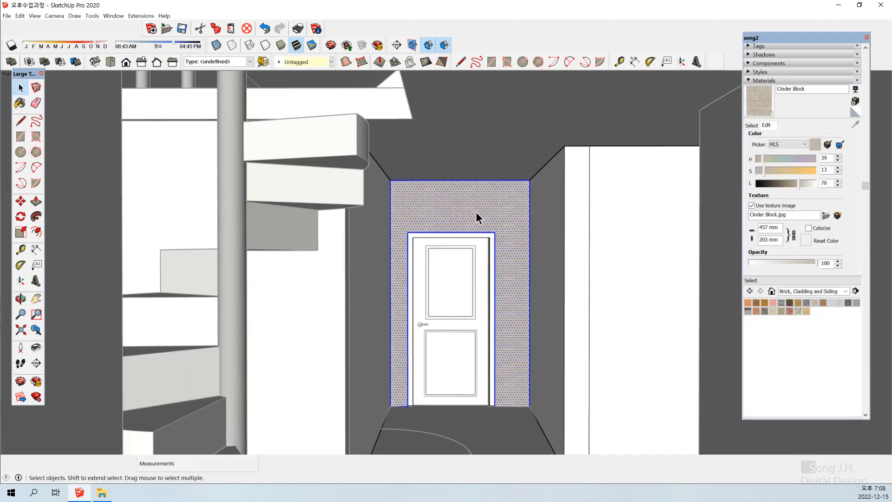
# Examine the Cinder Block texture on the door wall and compare it with the adjacent unpainted walls.
pyautogui.click(21, 87)
pyautogui.click(576, 228)
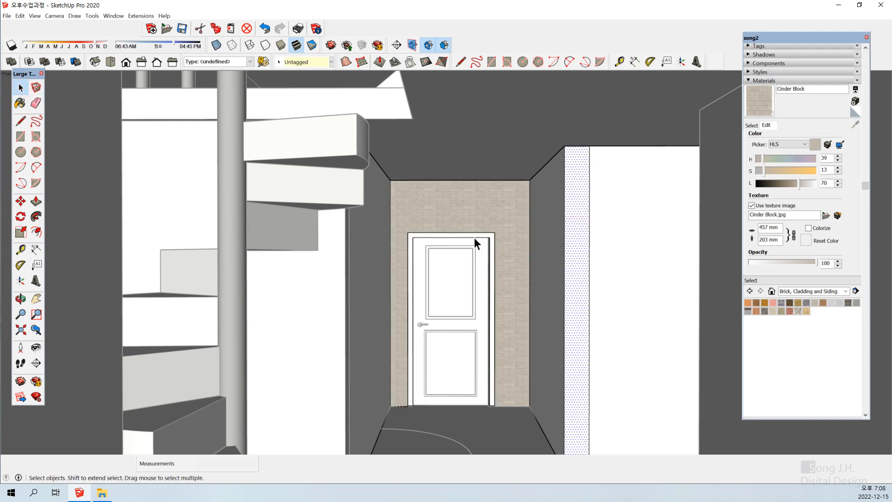
pyautogui.scroll(4, 474, 211)
pyautogui.click(477, 213)
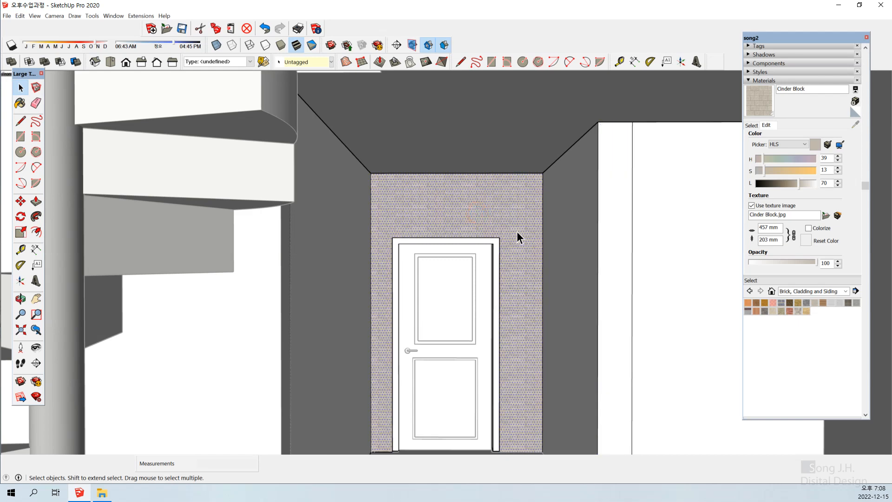
pyautogui.click(522, 319)
pyautogui.click(505, 249)
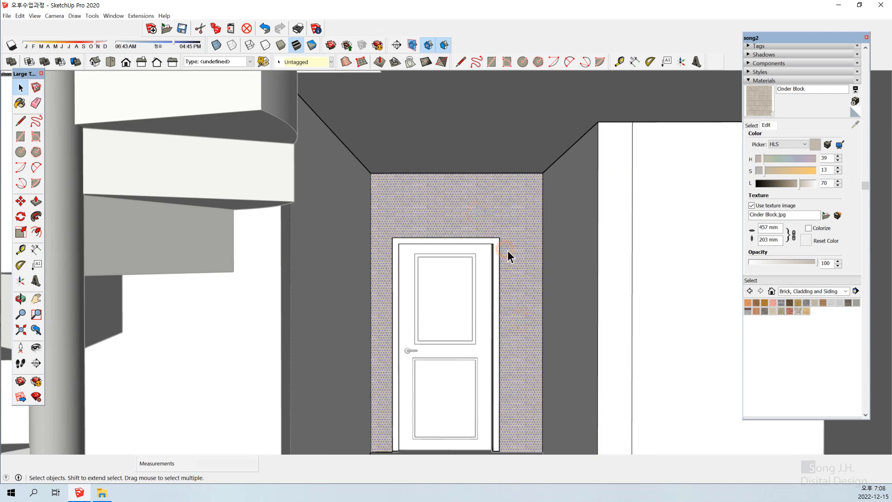
pyautogui.click(657, 282)
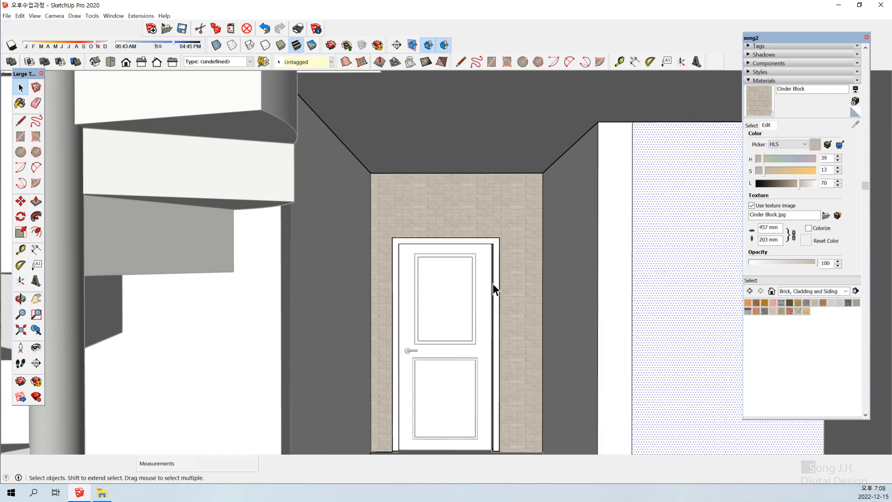
pyautogui.scroll(-2, 504, 281)
pyautogui.click(505, 281)
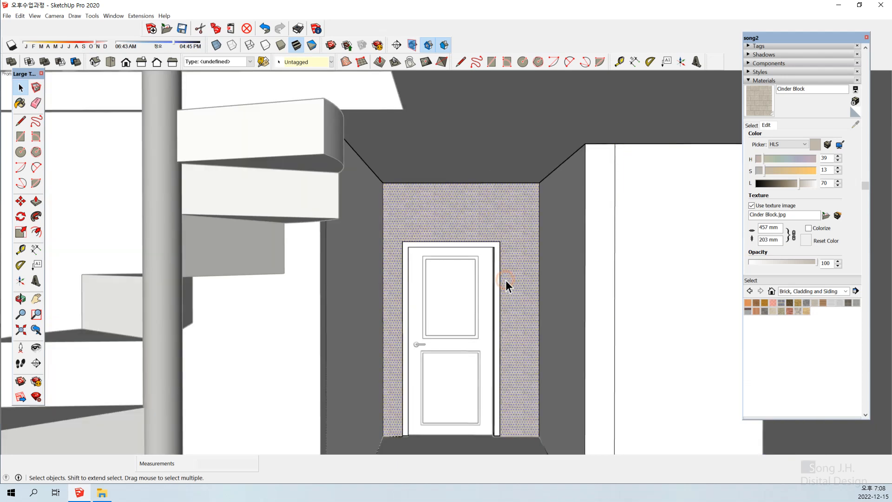
pyautogui.click(550, 298)
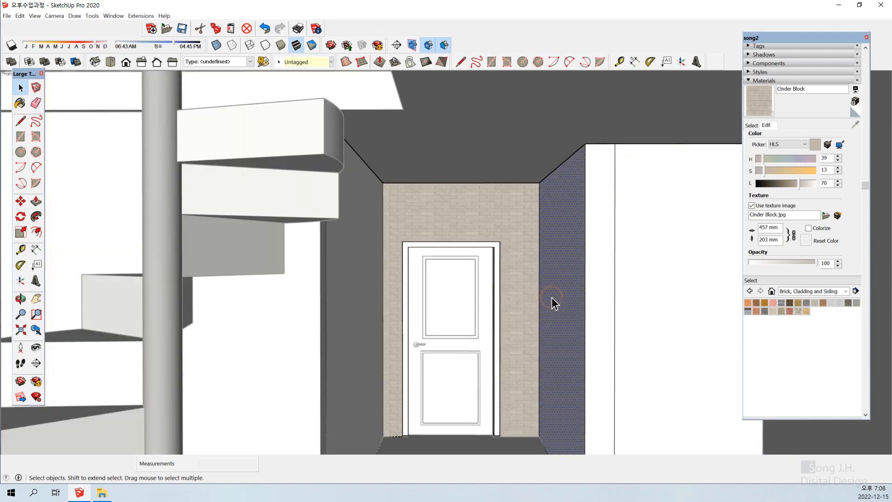
# Inspect the block pattern up close around the upper corner of the door frame.
pyautogui.scroll(3, 502, 279)
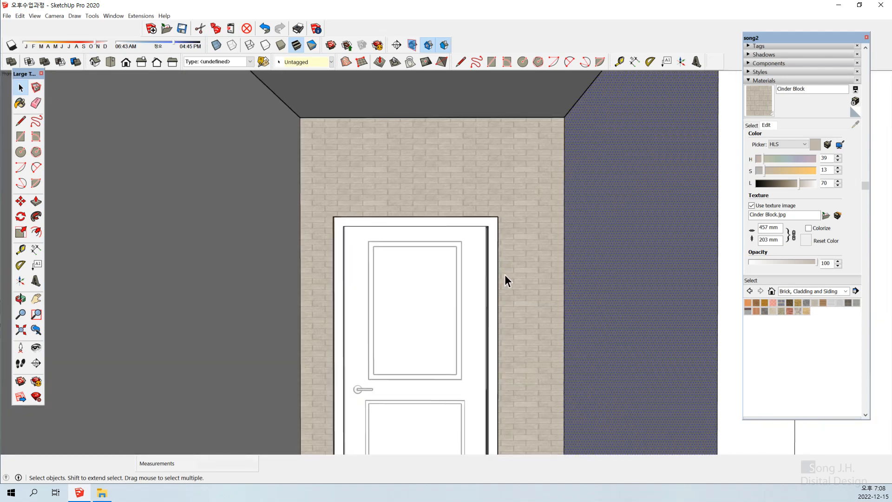
pyautogui.scroll(1, 505, 272)
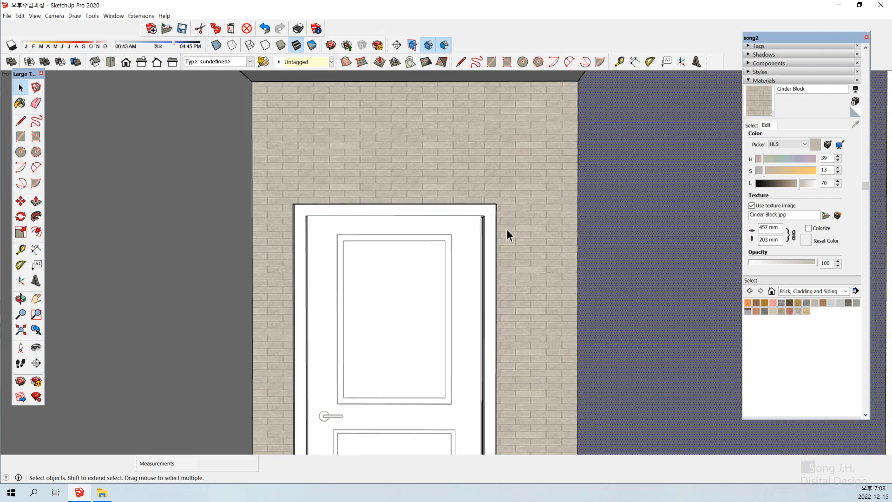
pyautogui.scroll(1, 506, 229)
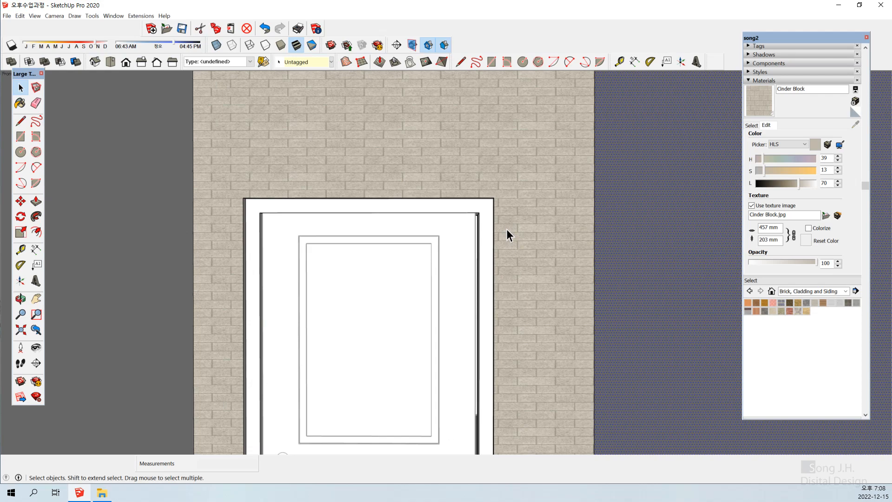
pyautogui.click(539, 227)
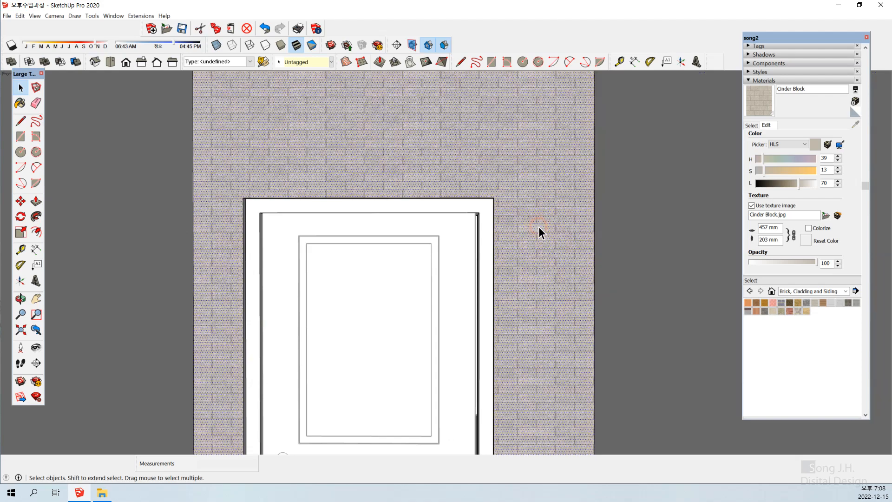
pyautogui.doubleClick(511, 225)
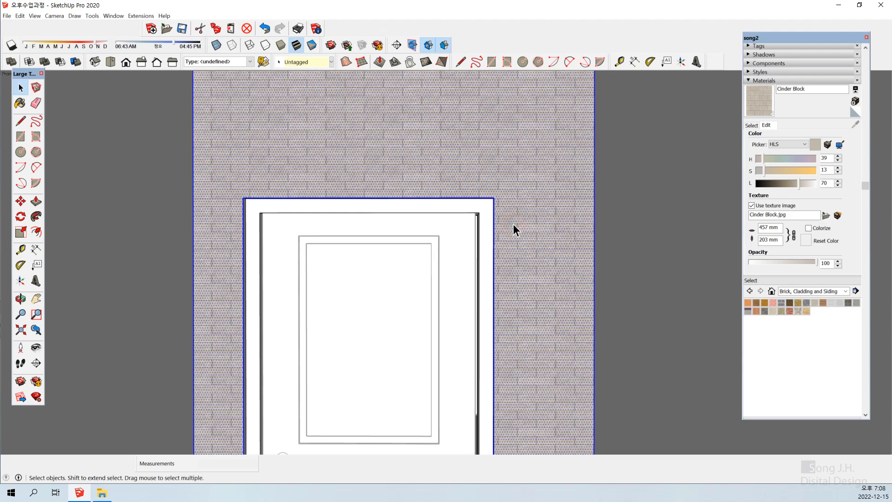
pyautogui.scroll(5, 498, 215)
pyautogui.moveTo(501, 216); pyautogui.dragTo(505, 247, button='middle')
pyautogui.click(517, 221)
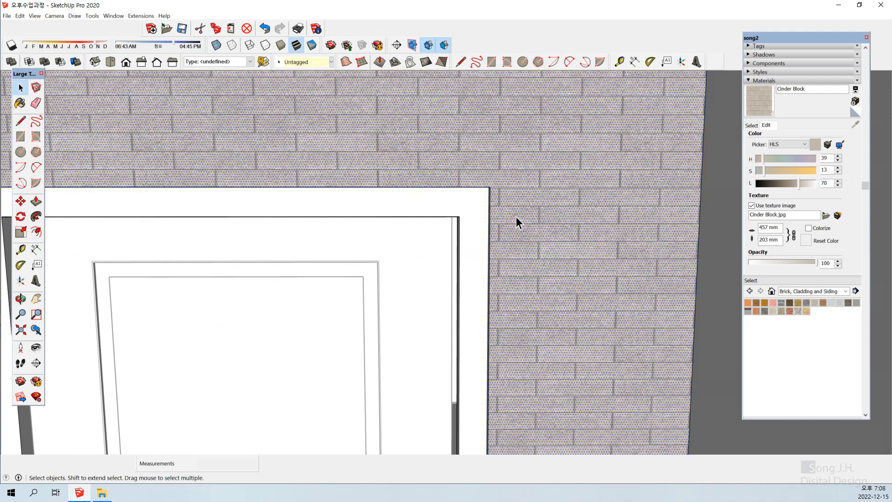
pyautogui.rightClick(515, 217)
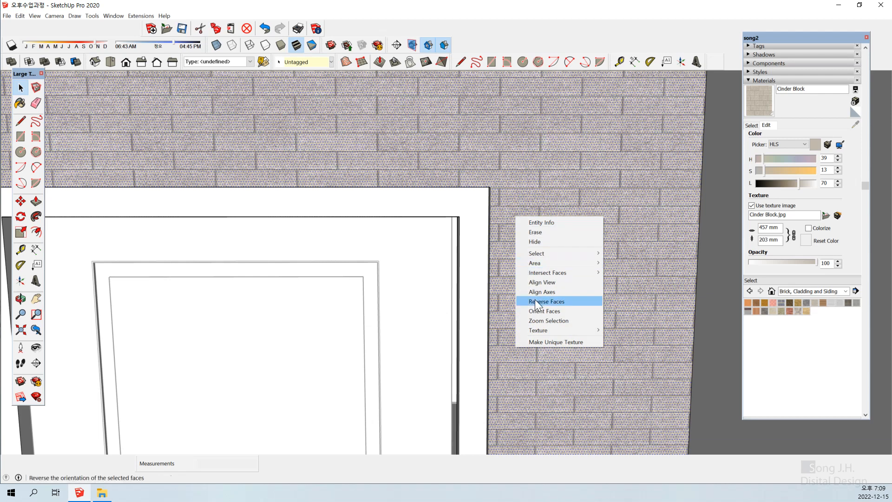
pyautogui.click(540, 329)
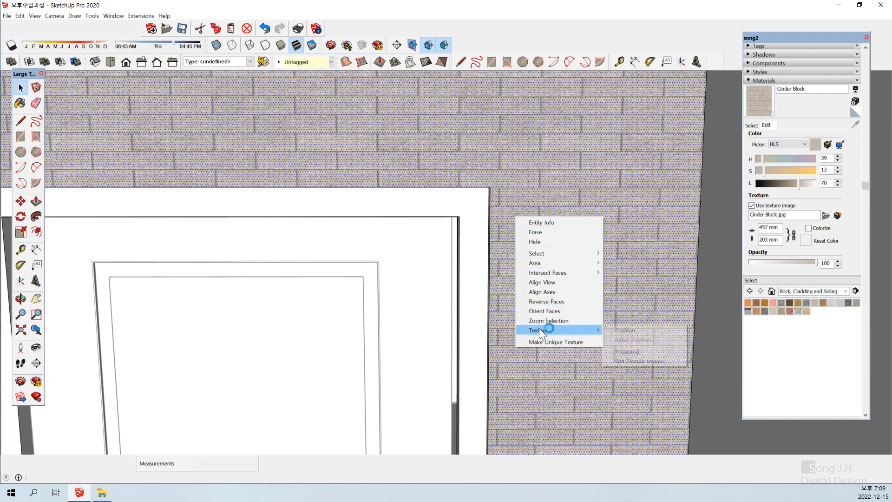
pyautogui.click(613, 361)
pyautogui.scroll(1, 513, 381)
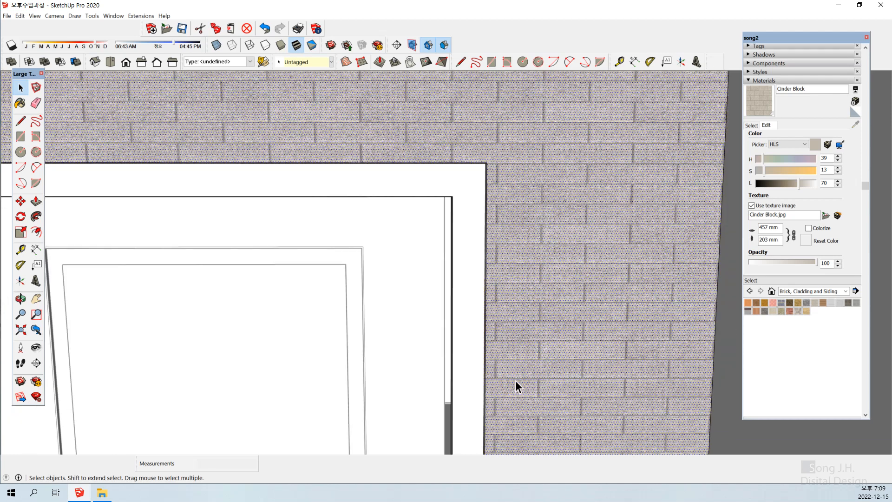
# Reposition the Cinder Block texture on the door wall, moving its scale/rotate pin outward to enlarge the blocks.
pyautogui.rightClick(519, 314)
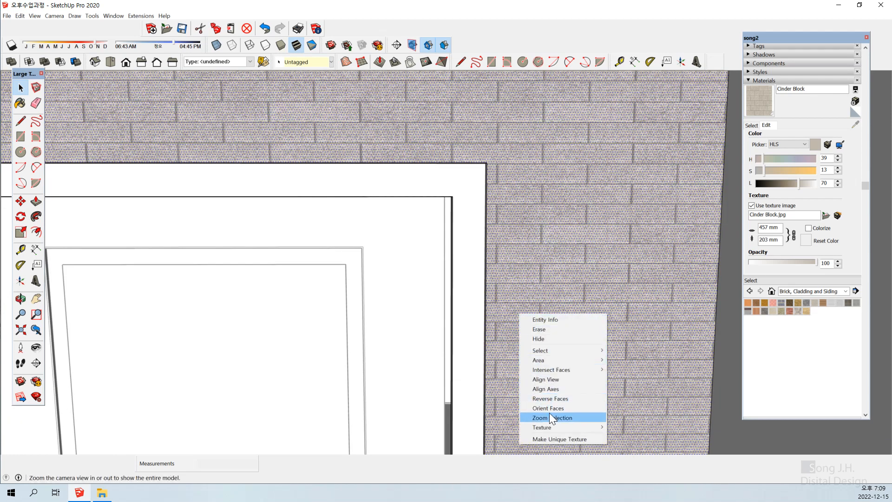
pyautogui.moveTo(551, 427)
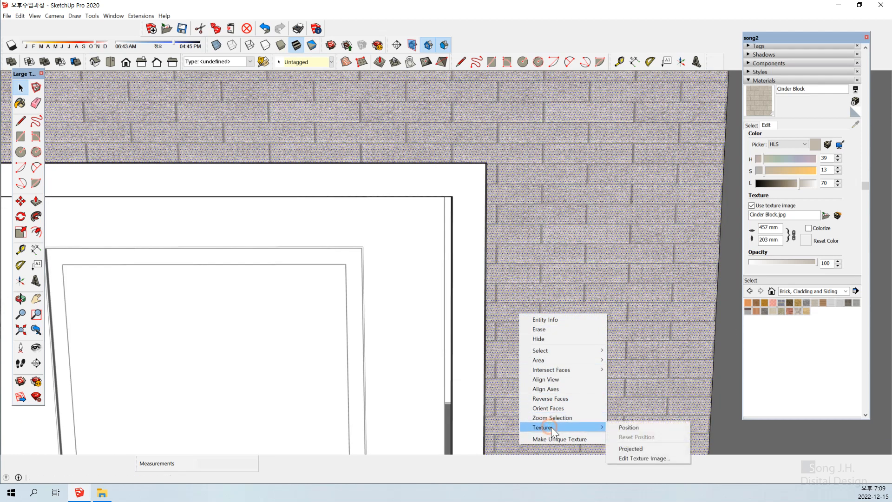
pyautogui.click(621, 427)
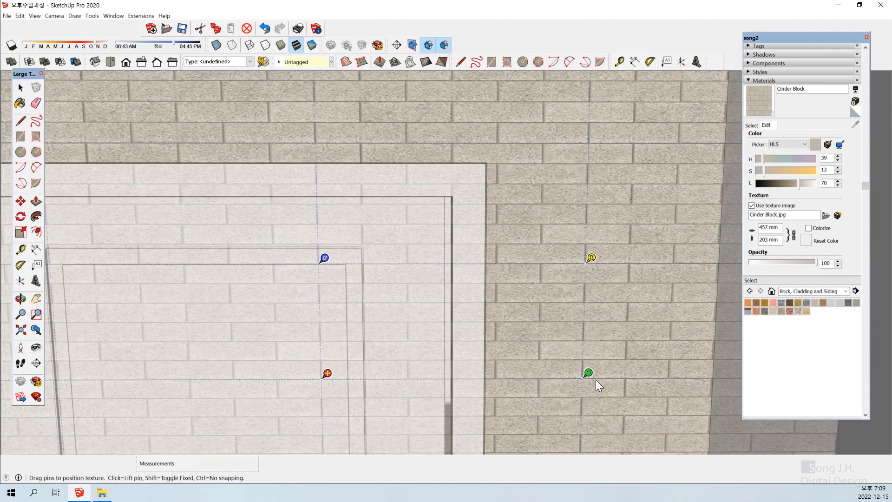
pyautogui.moveTo(588, 373); pyautogui.dragTo(657, 370)
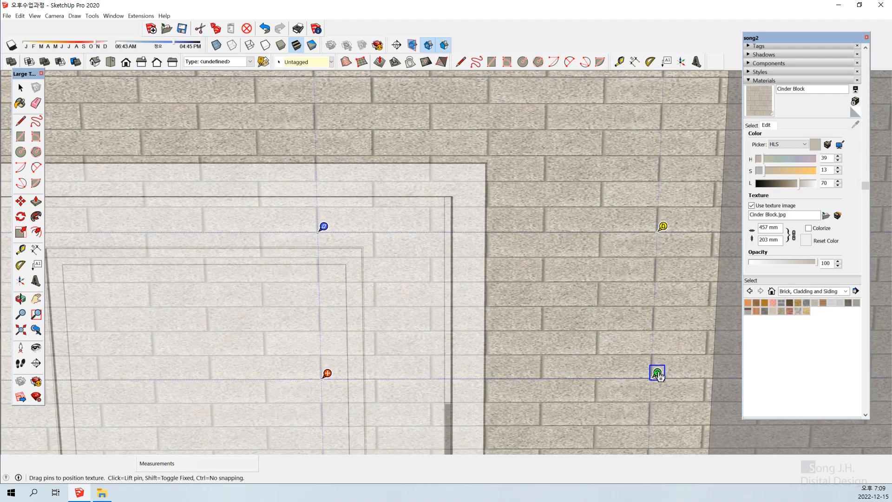
pyautogui.click(593, 375)
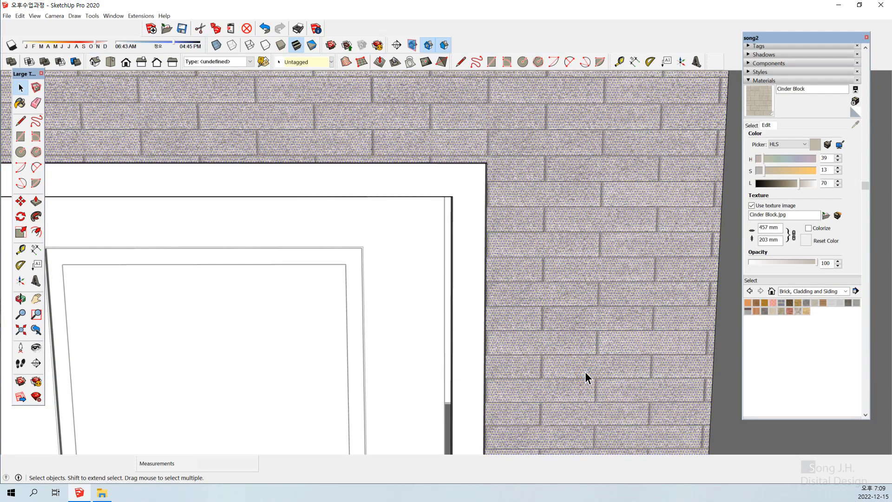
# Adjust the Cinder Block material on the door wall to a grayer tone with saturation 4 and luminance 74.
pyautogui.scroll(-5, 584, 372)
pyautogui.scroll(5, 565, 359)
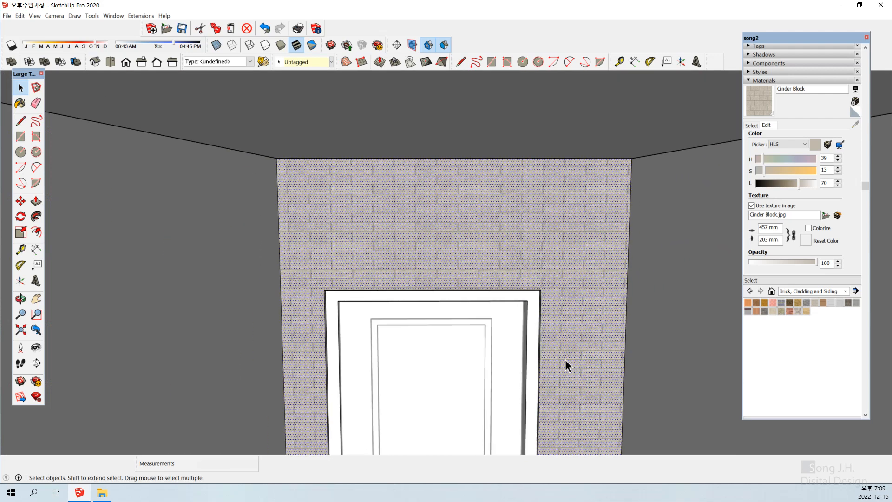
pyautogui.moveTo(532, 330); pyautogui.dragTo(508, 285, button='middle')
pyautogui.click(374, 417)
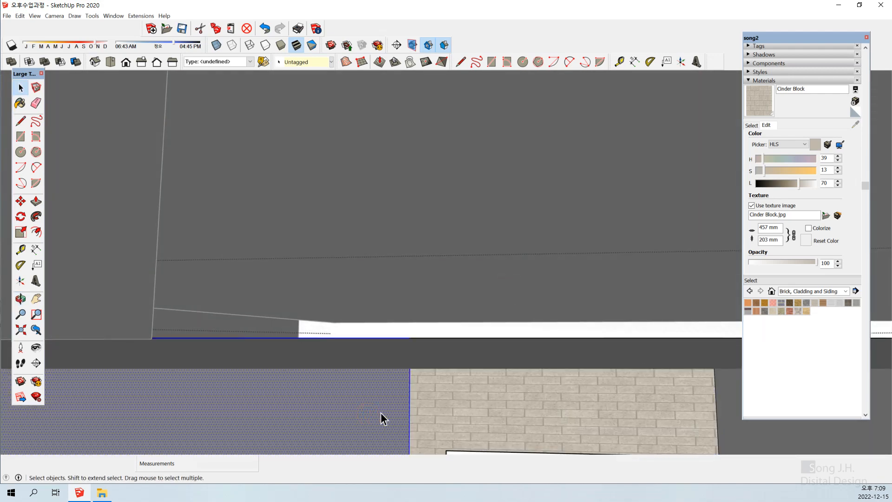
pyautogui.click(557, 428)
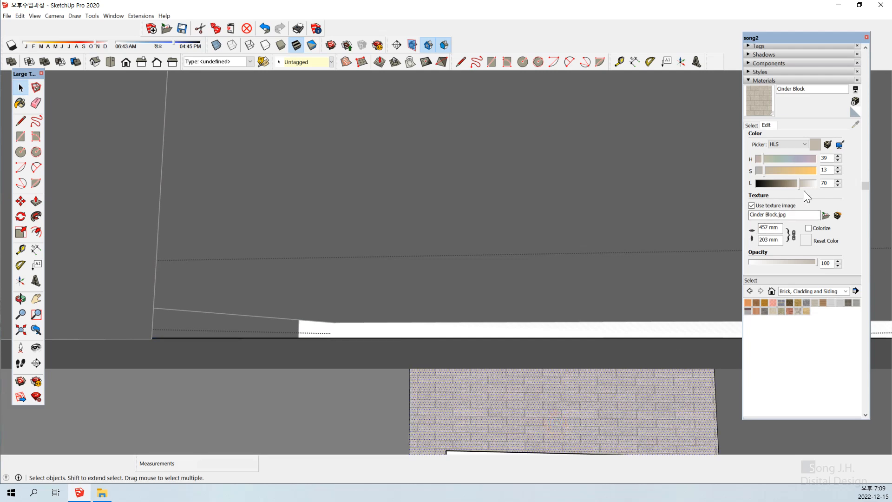
pyautogui.click(762, 172)
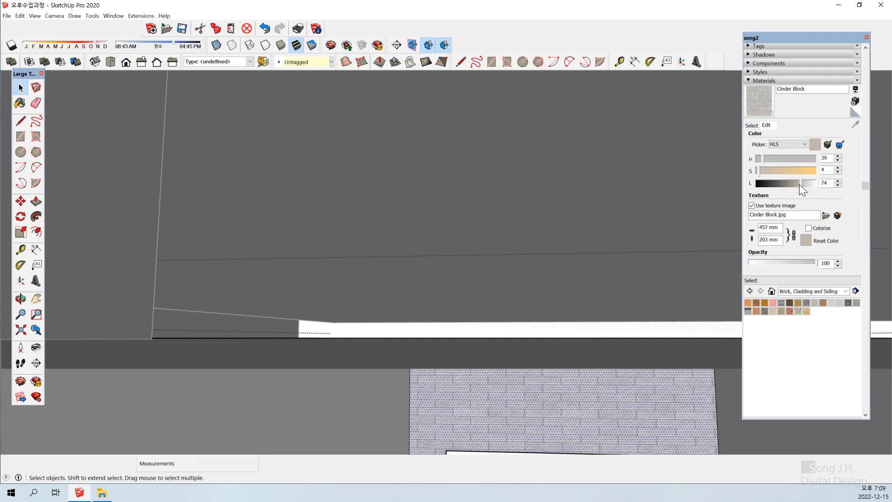
# Sample the Cinder Block material from the door wall and paint the hallway side wall next to the staircase with it.
pyautogui.scroll(-3, 535, 398)
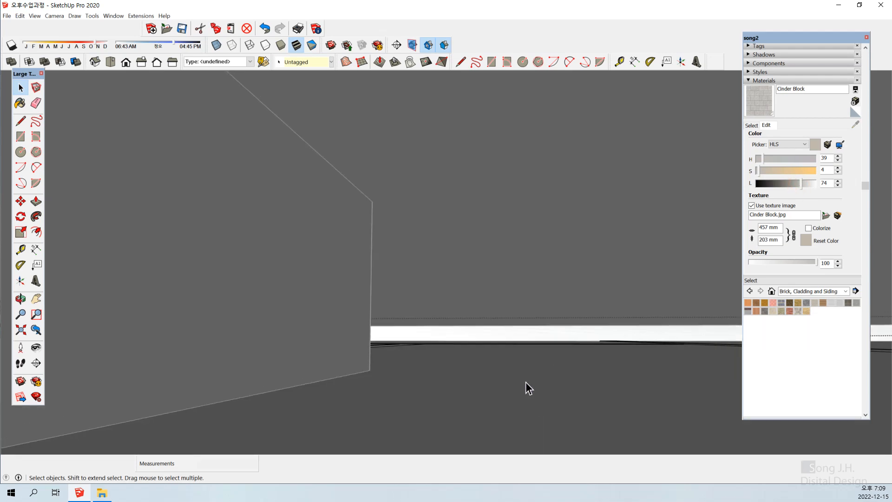
pyautogui.click(20, 330)
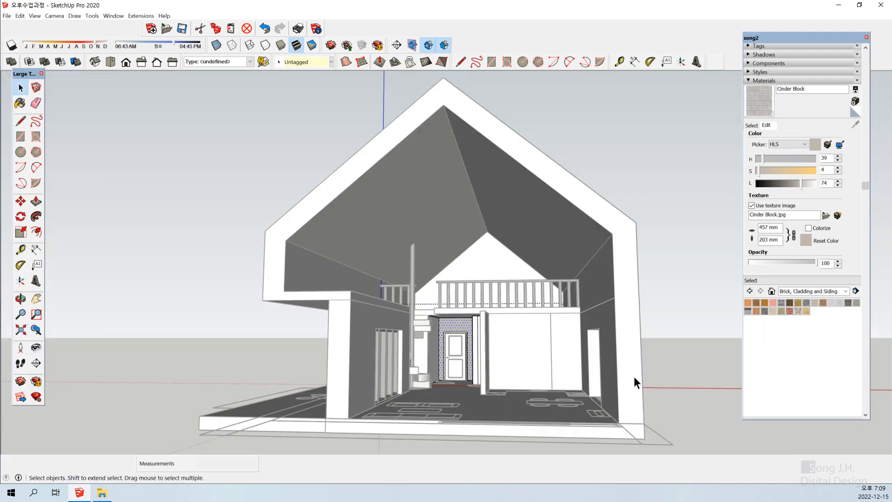
pyautogui.scroll(1, 665, 390)
pyautogui.scroll(5, 437, 348)
pyautogui.scroll(6, 445, 325)
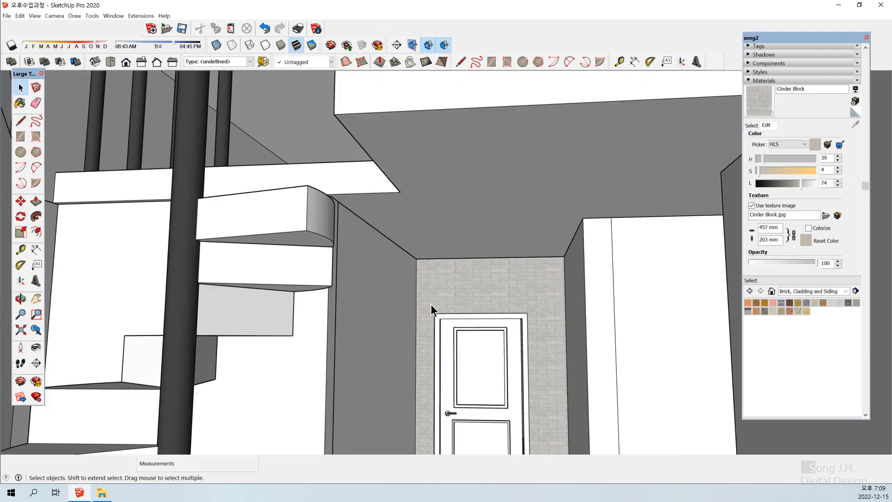
pyautogui.moveTo(432, 308)
pyautogui.mouseDown(button='middle')
pyautogui.moveTo(377, 318)
pyautogui.moveTo(427, 314)
pyautogui.mouseUp(button='middle')
pyautogui.click(451, 299)
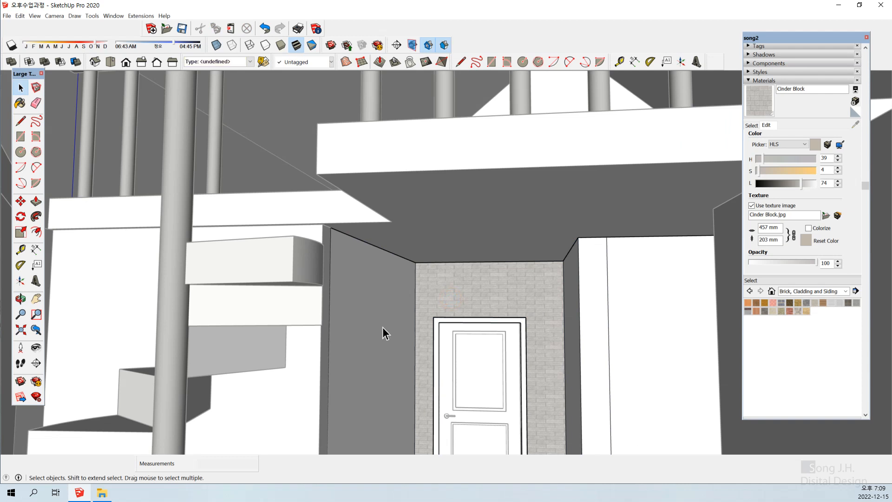
pyautogui.click(383, 327)
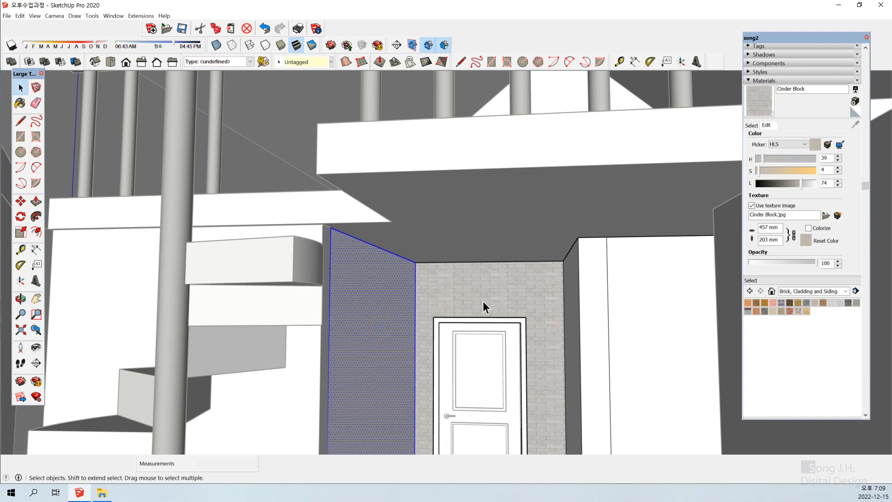
pyautogui.press('b')
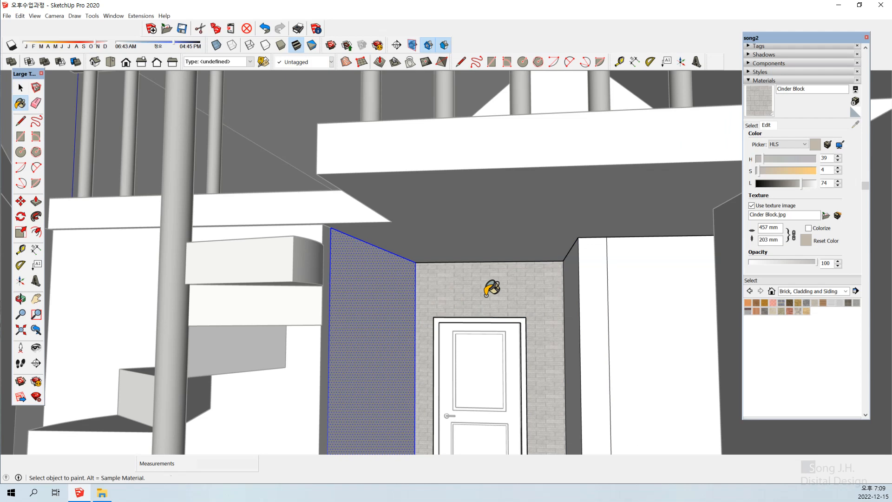
pyautogui.keyDown('alt'); pyautogui.click(485, 290); pyautogui.keyUp('alt')
pyautogui.click(390, 299)
pyautogui.press('space')
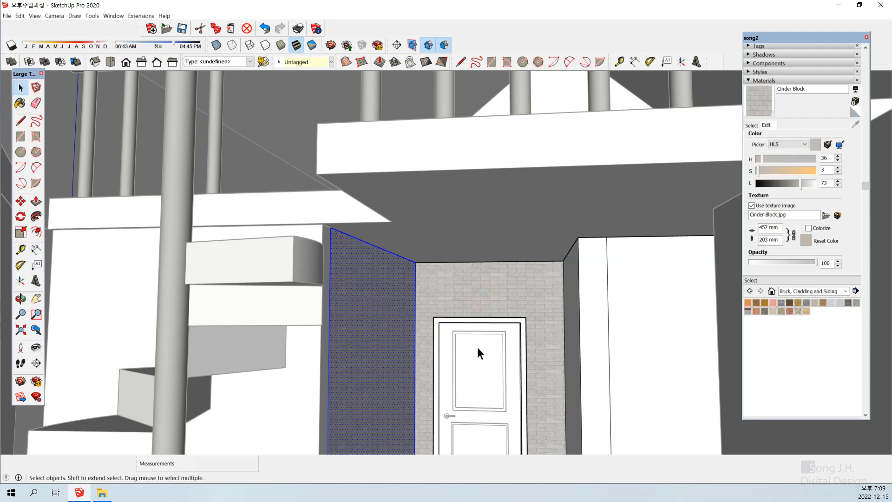
# Paint the opposite hallway side wall, across from the staircase, with the sampled Cinder Block material.
pyautogui.moveTo(480, 353); pyautogui.dragTo(507, 355, button='middle')
pyautogui.click(601, 330)
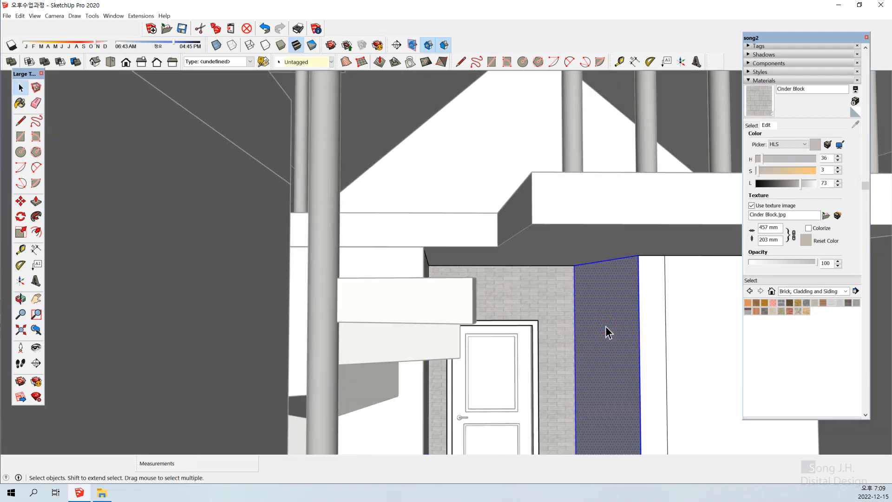
pyautogui.press('b')
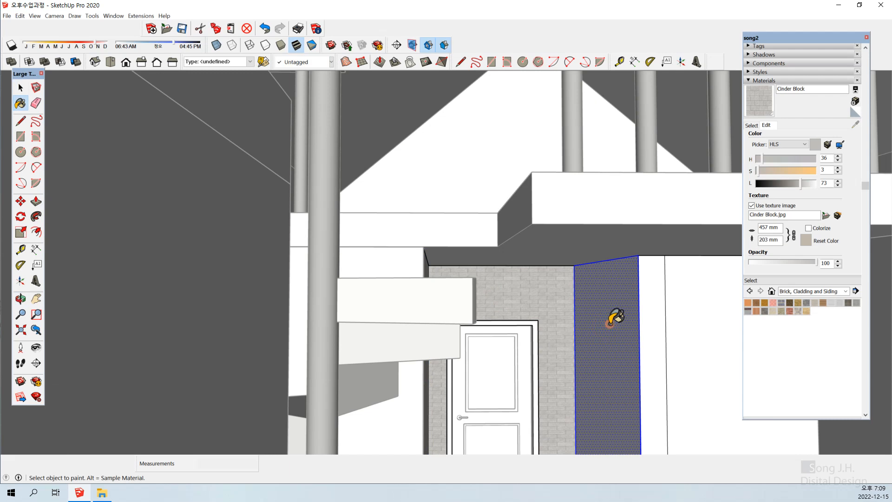
pyautogui.click(614, 318)
pyautogui.press('space')
pyautogui.moveTo(589, 323); pyautogui.dragTo(521, 308, button='middle')
pyautogui.scroll(-2, 521, 308)
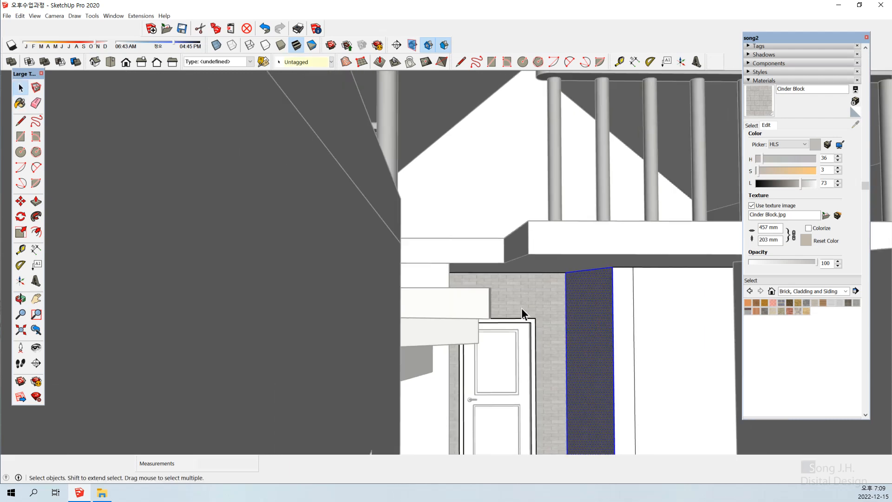
pyautogui.click(511, 186)
pyautogui.scroll(5, 558, 270)
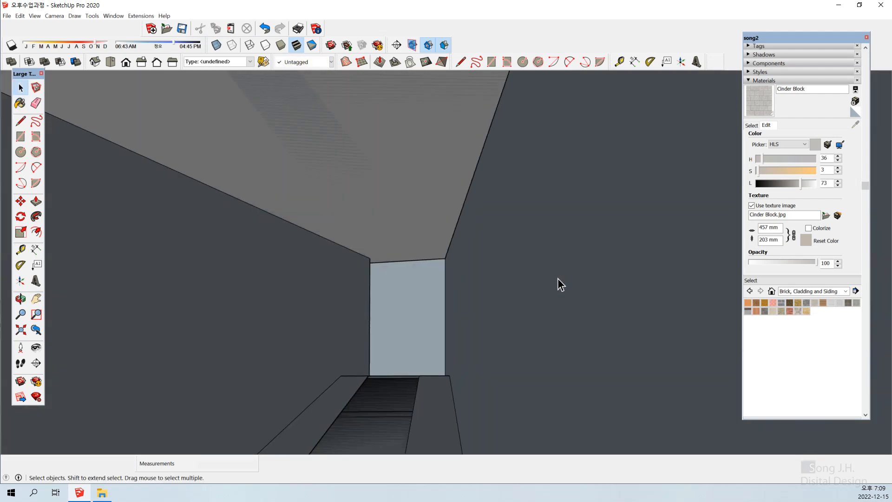
pyautogui.moveTo(558, 297); pyautogui.dragTo(471, 290, button='middle')
pyautogui.scroll(-3, 471, 291)
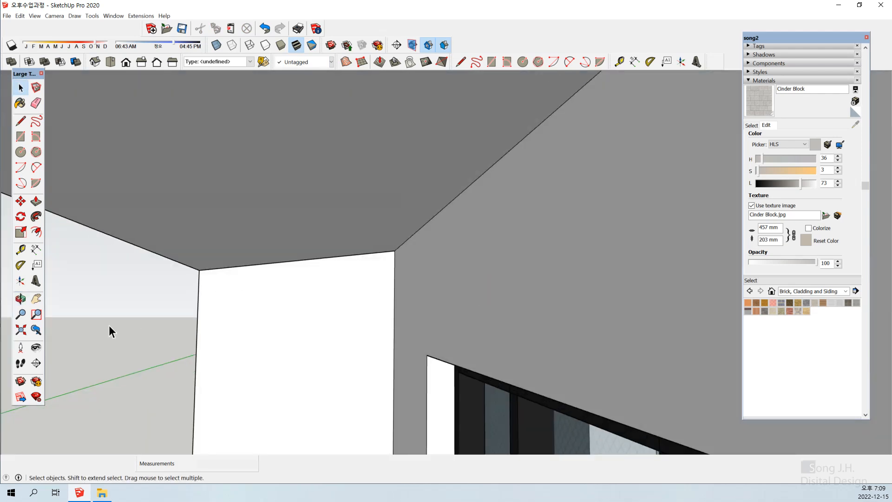
# Paint the wide back wall face below the loft railing, beside the partition, with the Cinder Block material.
pyautogui.click(19, 329)
pyautogui.scroll(6, 434, 364)
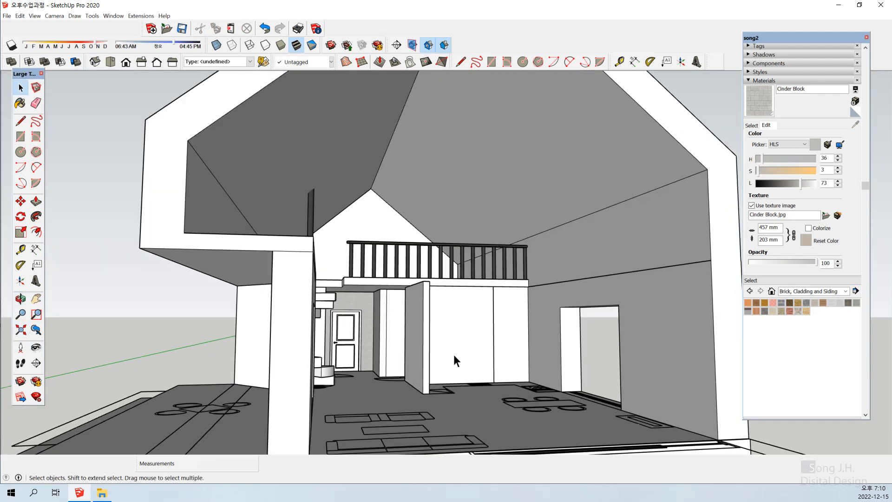
pyautogui.moveTo(454, 358); pyautogui.dragTo(467, 338, button='middle')
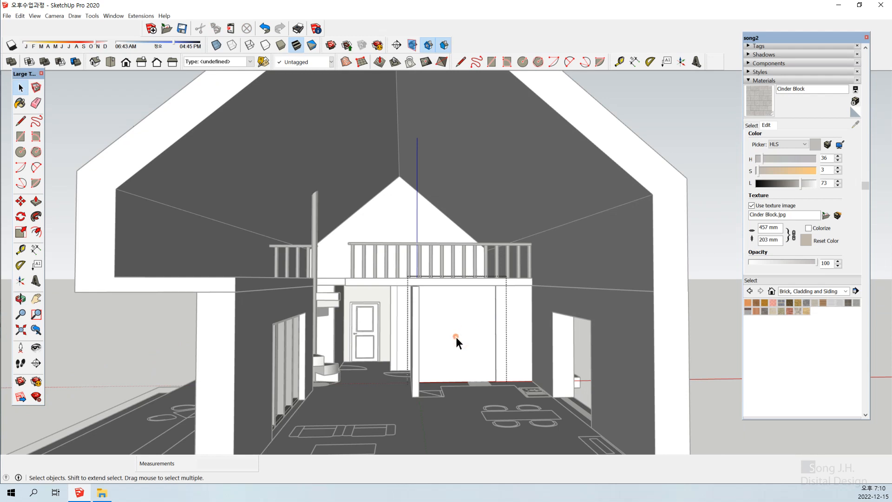
pyautogui.click(455, 336)
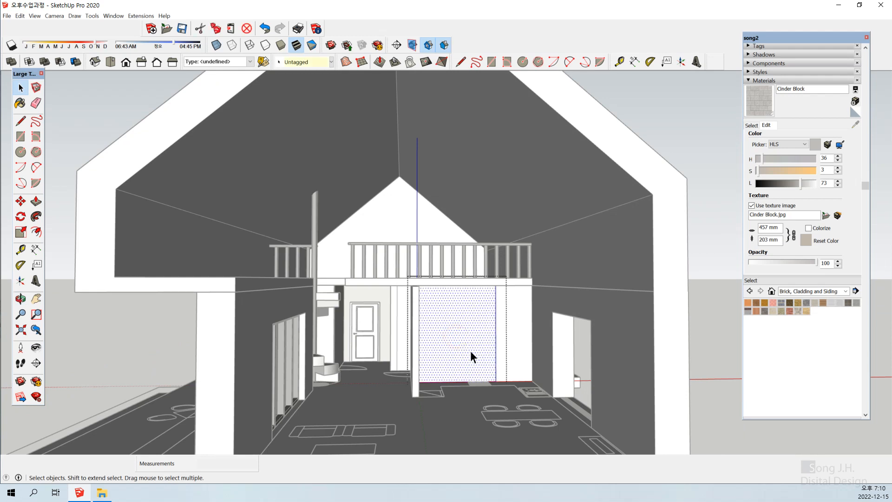
pyautogui.moveTo(473, 357); pyautogui.dragTo(478, 347, button='middle')
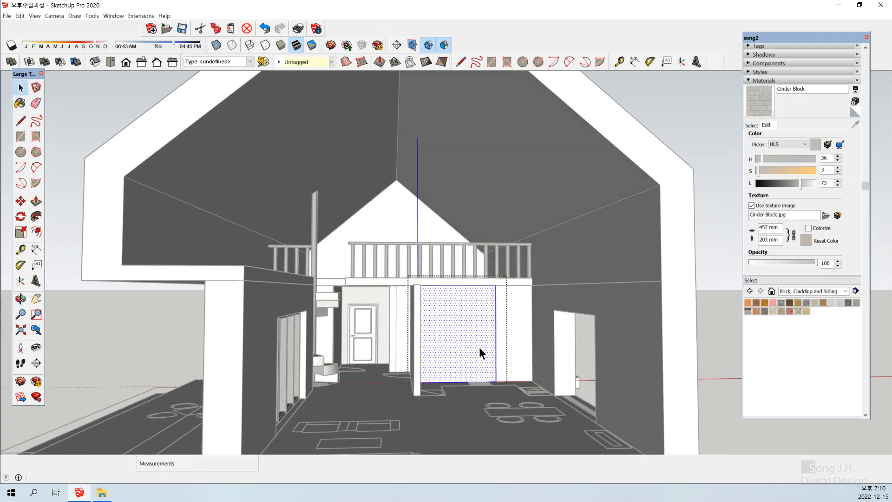
pyautogui.press('b')
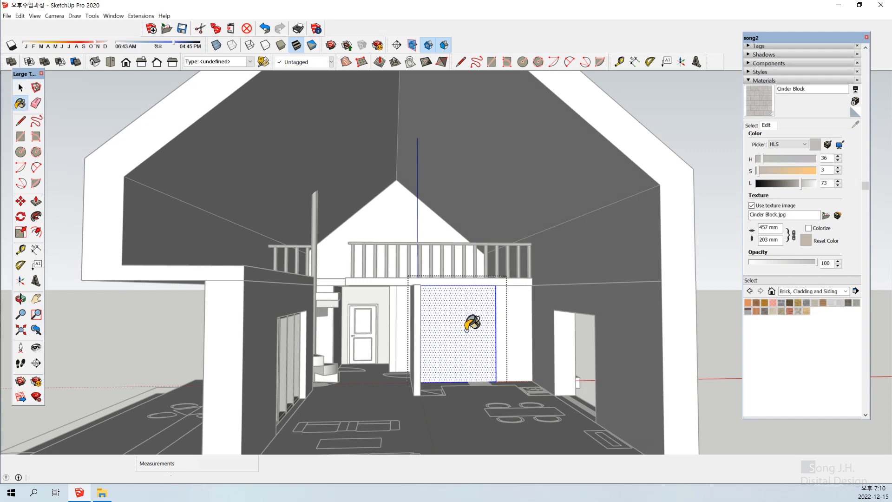
pyautogui.click(466, 331)
pyautogui.press('space')
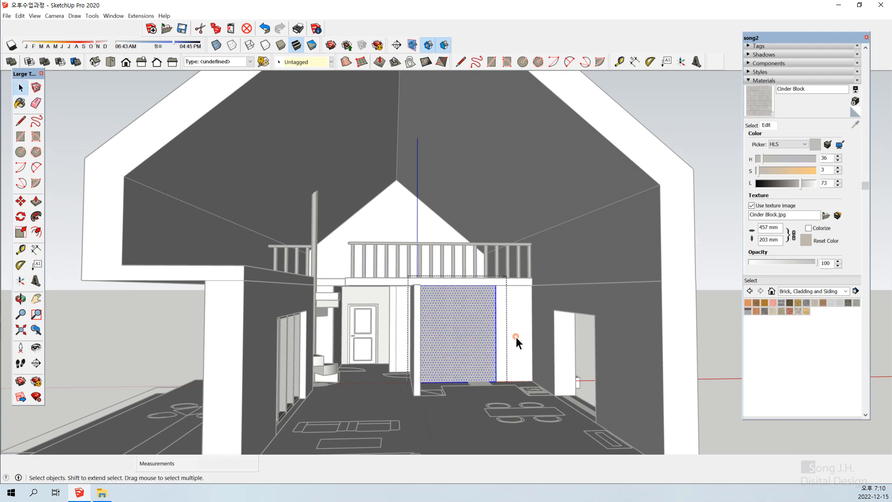
# Open the adjoining wall group and paint its narrow back wall face below the loft with Cinder Block.
pyautogui.click(516, 336)
pyautogui.doubleClick(516, 336)
pyautogui.click(514, 334)
pyautogui.click(514, 333)
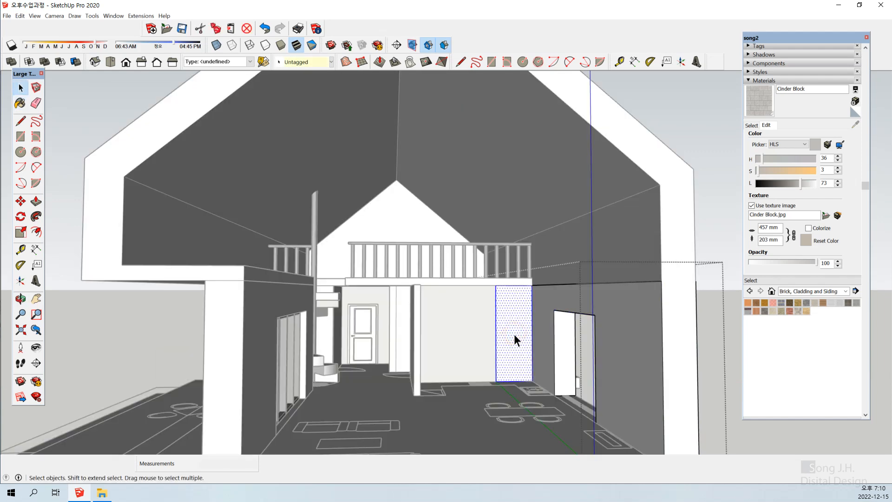
pyautogui.press('b')
pyautogui.click(514, 334)
pyautogui.press('space')
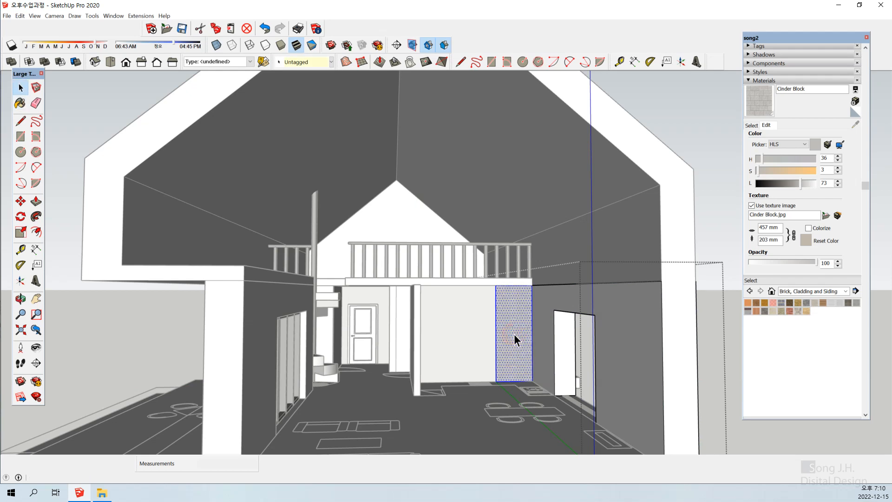
# Examine the block pattern on the two painted back wall faces and the seam between them.
pyautogui.scroll(2, 559, 319)
pyautogui.scroll(6, 483, 358)
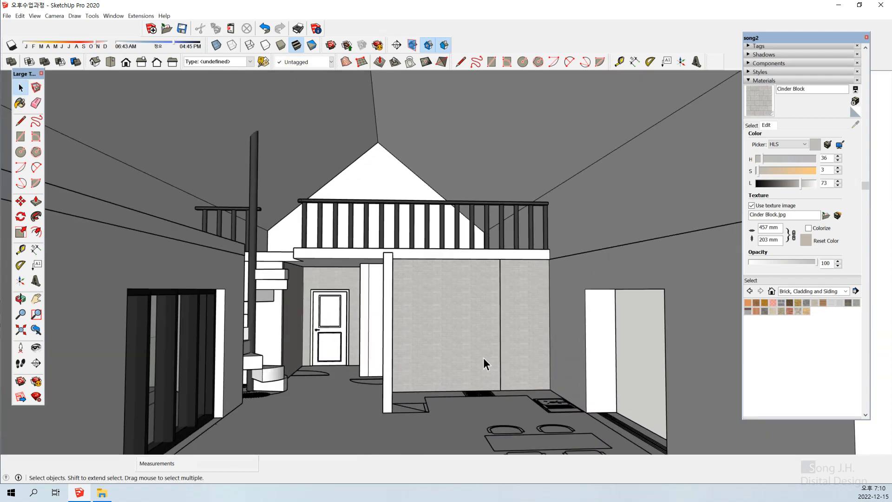
pyautogui.scroll(1, 460, 345)
pyautogui.moveTo(462, 345); pyautogui.dragTo(450, 337, button='middle')
pyautogui.scroll(3, 453, 334)
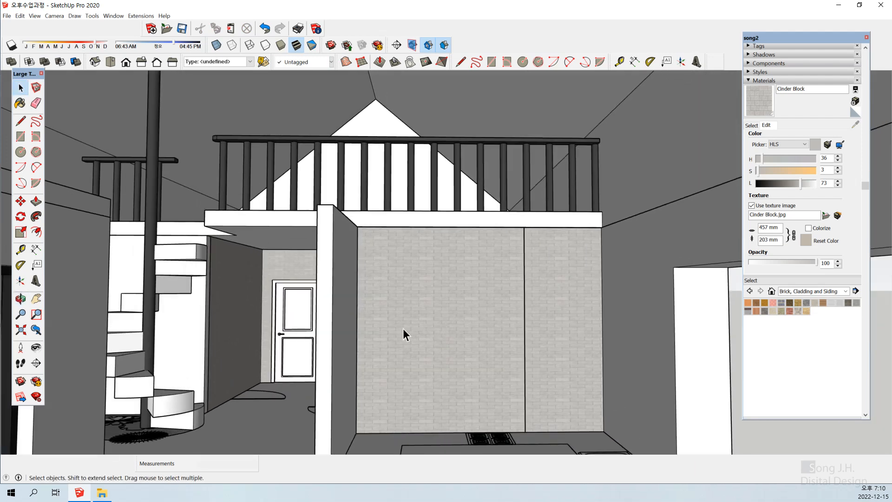
pyautogui.scroll(3, 524, 320)
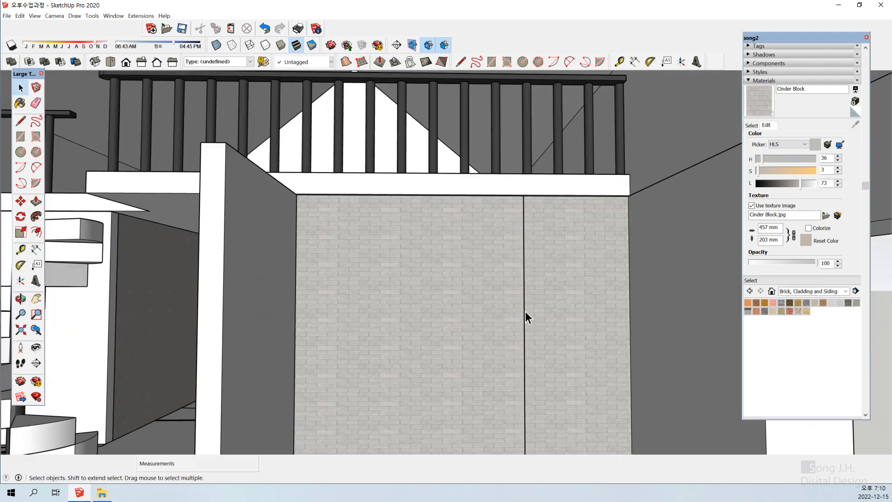
# Open the wide back wall group below the loft for editing, close to the seam with the narrow wall.
pyautogui.moveTo(453, 230)
pyautogui.mouseDown(button='middle')
pyautogui.moveTo(466, 267)
pyautogui.moveTo(456, 231)
pyautogui.mouseUp(button='middle')
pyautogui.doubleClick(525, 315)
pyautogui.scroll(4, 534, 319)
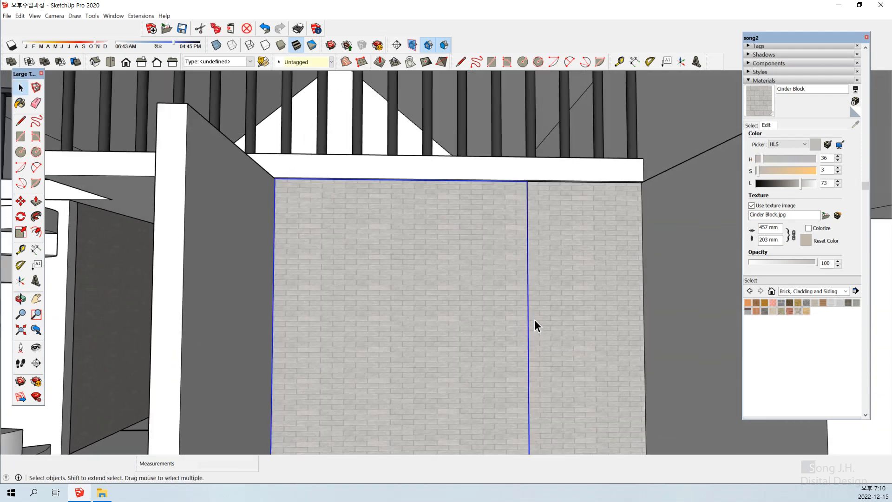
pyautogui.doubleClick(526, 332)
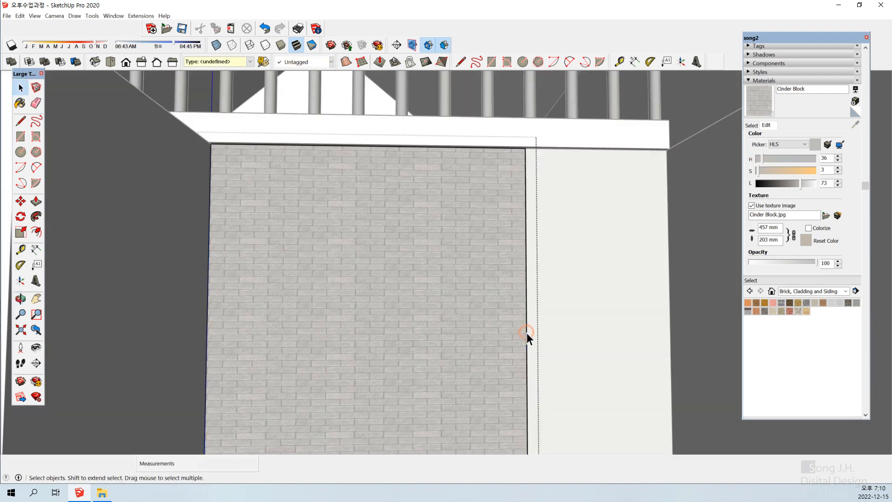
pyautogui.click(526, 333)
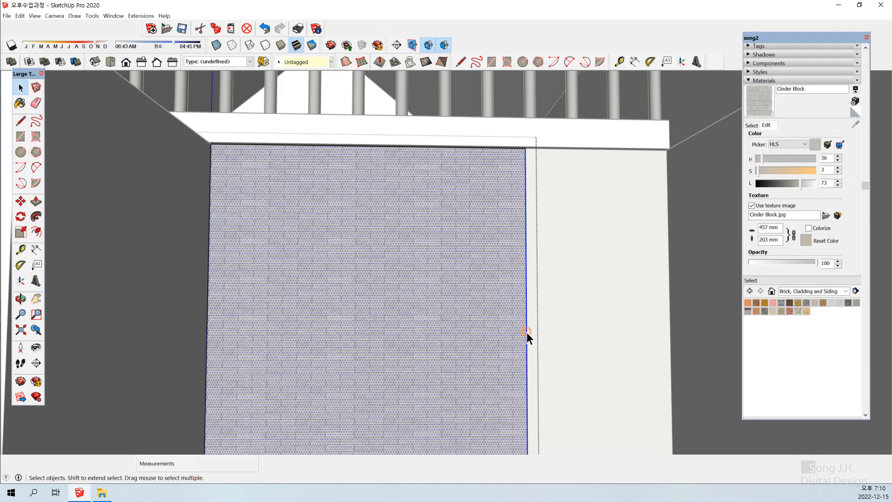
pyautogui.scroll(1, 557, 234)
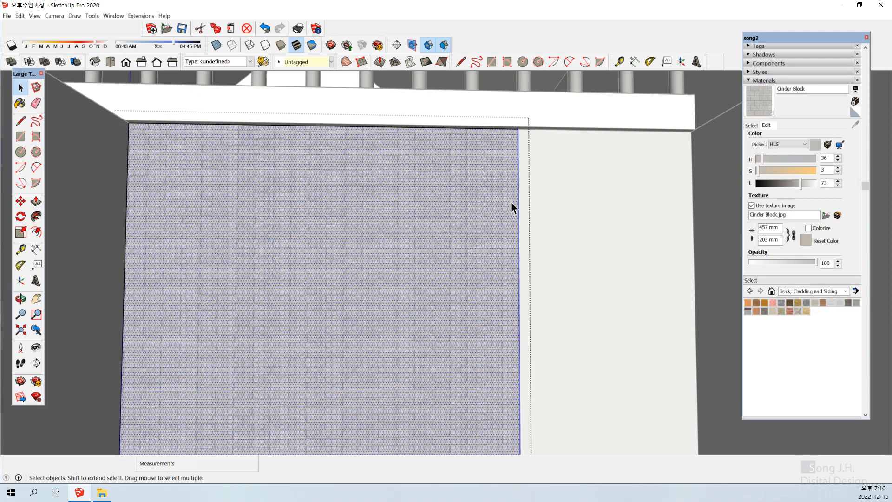
pyautogui.click(528, 171)
pyautogui.scroll(2, 521, 182)
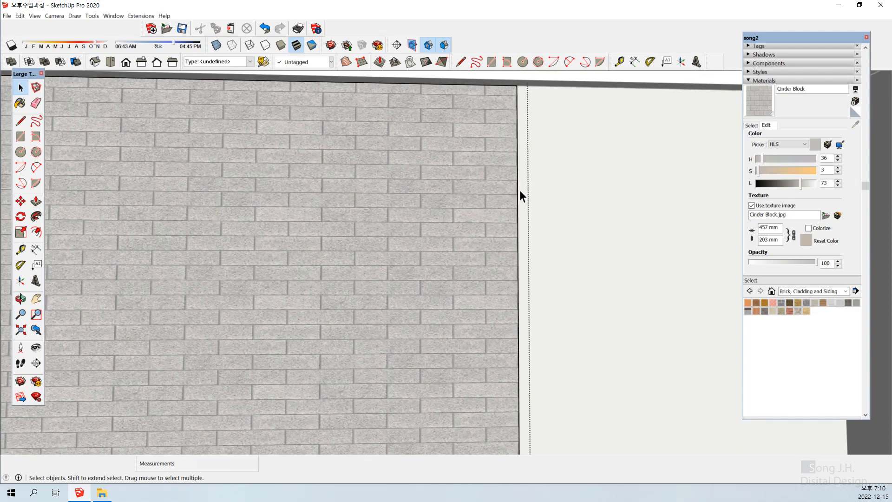
# Hide the wide wall's vertical edge along the seam with the Eraser, keeping the painted face, and close the group.
pyautogui.click(517, 195)
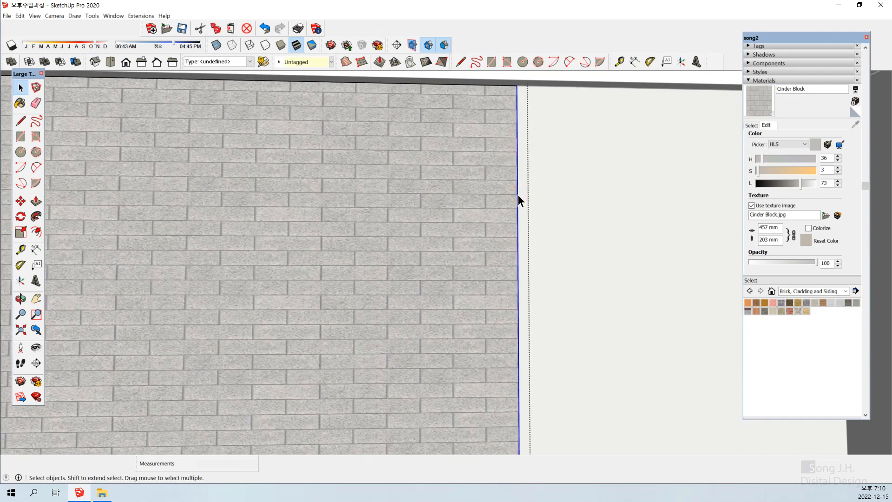
pyautogui.scroll(2, 517, 195)
pyautogui.moveTo(517, 195); pyautogui.dragTo(478, 231, button='middle')
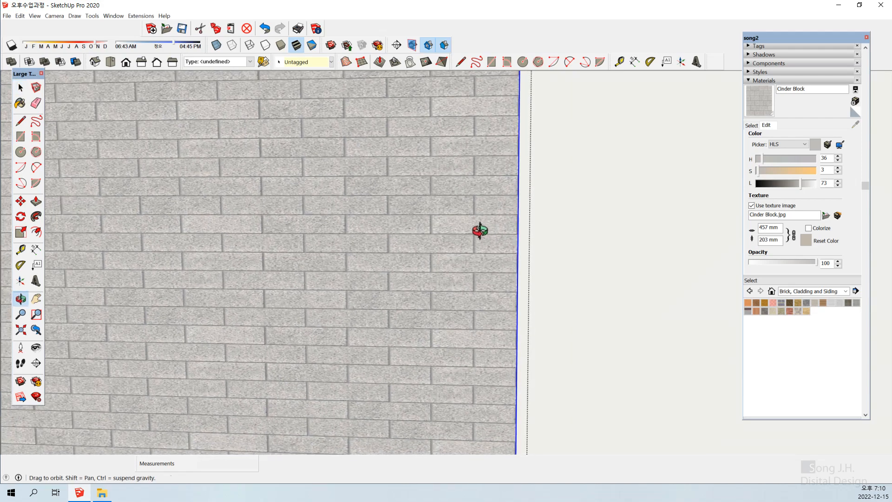
pyautogui.scroll(3, 522, 194)
pyautogui.scroll(1, 519, 196)
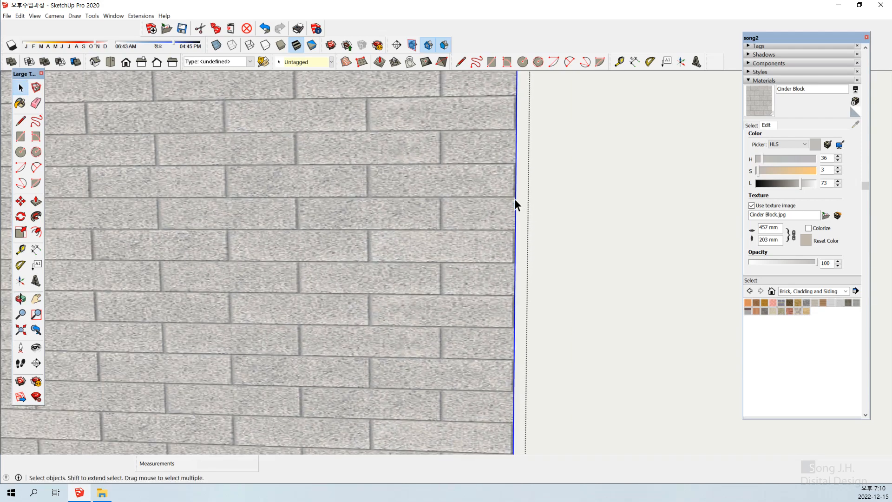
pyautogui.press('e')
pyautogui.scroll(1, 519, 205)
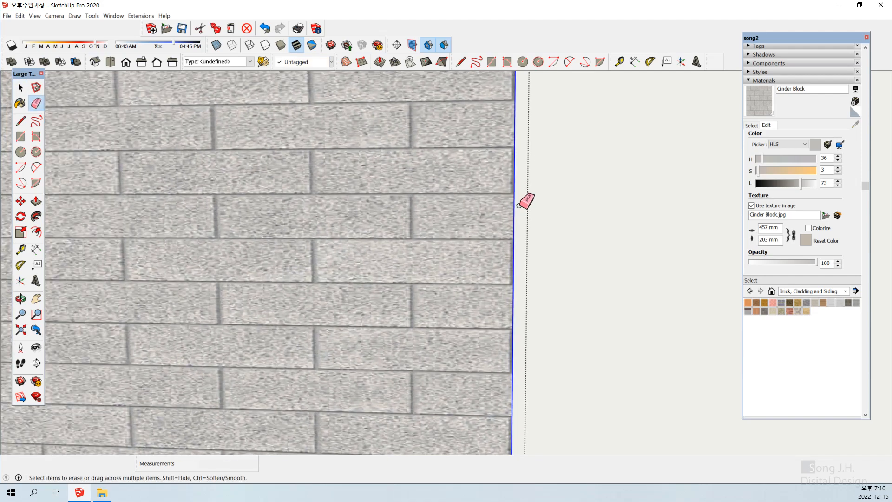
pyautogui.scroll(2, 519, 205)
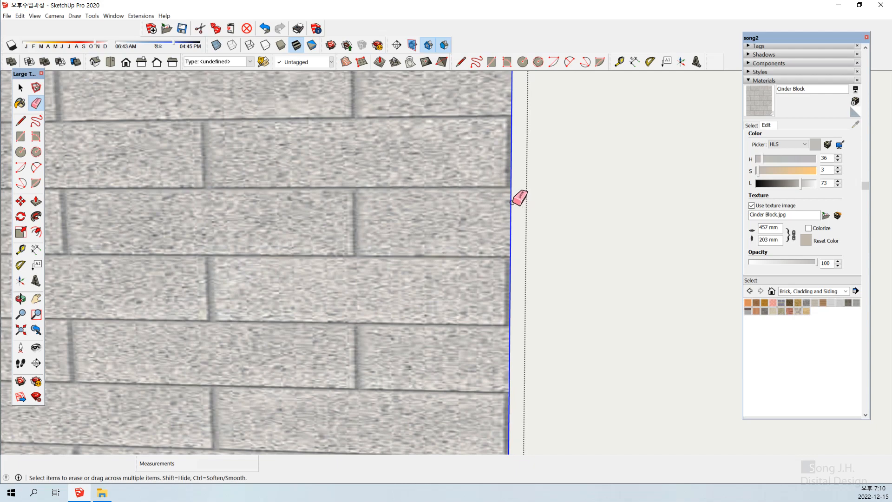
pyautogui.scroll(-2, 577, 203)
pyautogui.scroll(-3, 577, 205)
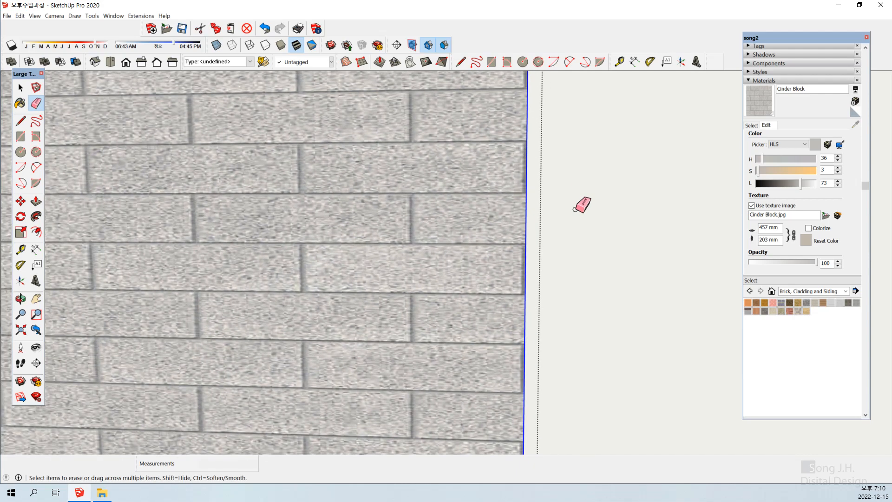
pyautogui.scroll(-4, 577, 205)
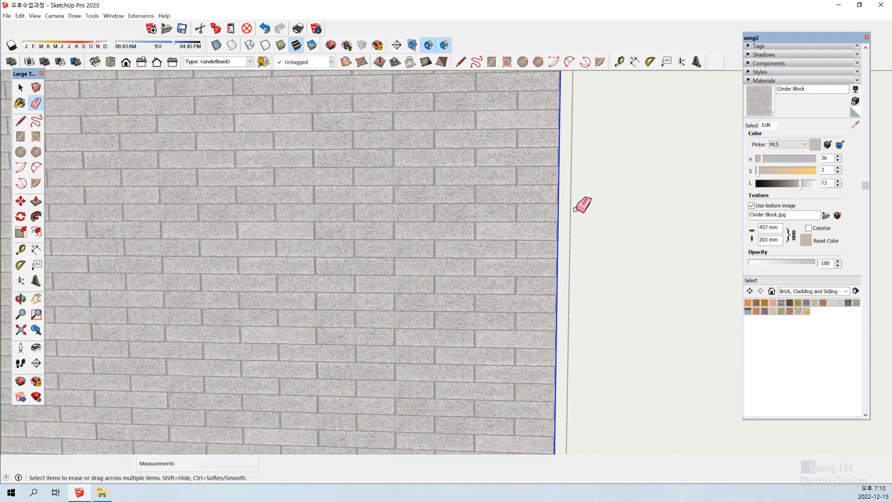
pyautogui.scroll(5, 578, 204)
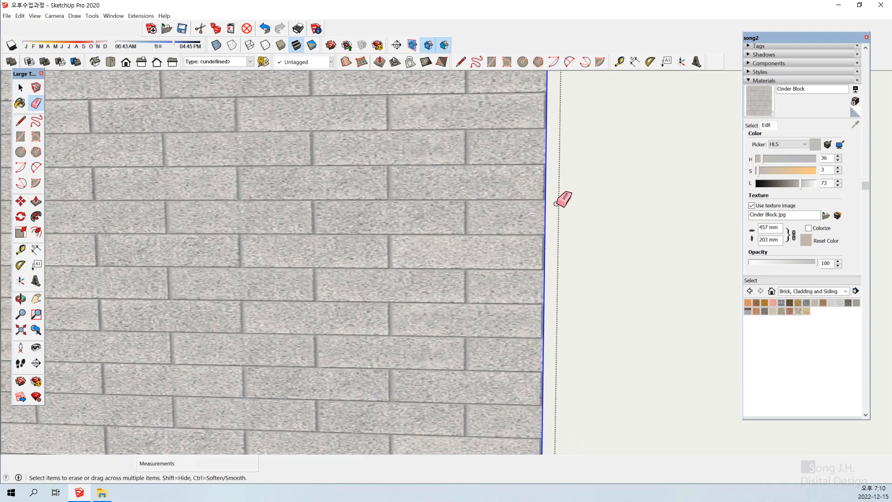
pyautogui.click(546, 202)
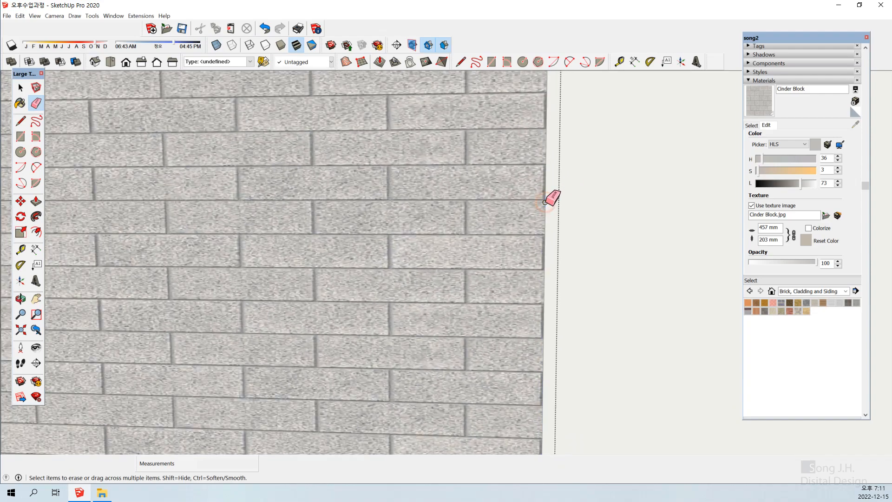
pyautogui.press('space')
pyautogui.scroll(-1, 568, 219)
pyautogui.scroll(3, 578, 252)
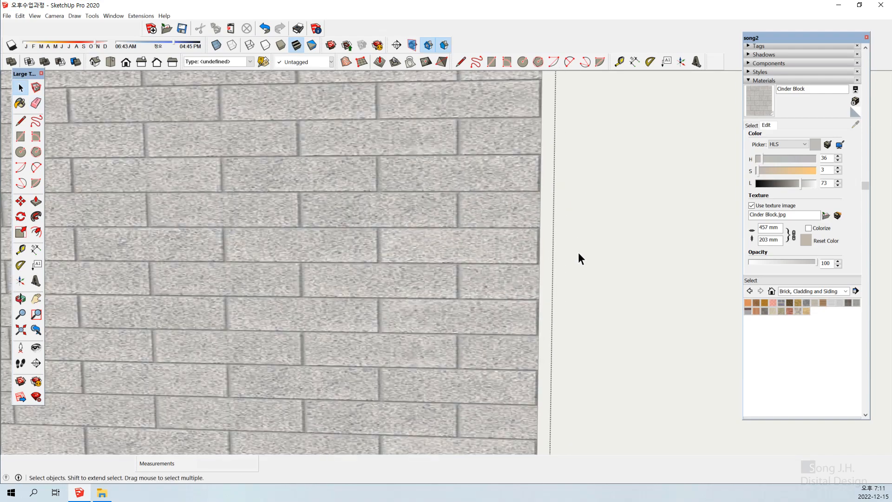
pyautogui.scroll(-5, 574, 255)
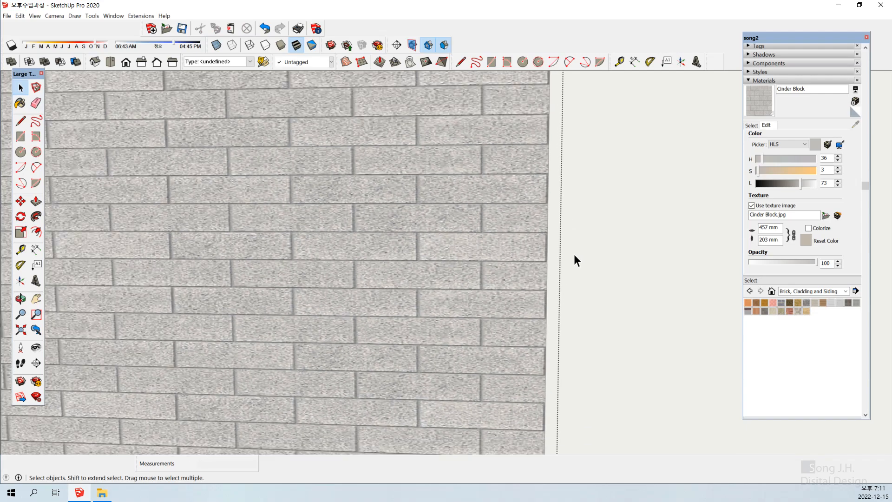
pyautogui.scroll(-4, 573, 254)
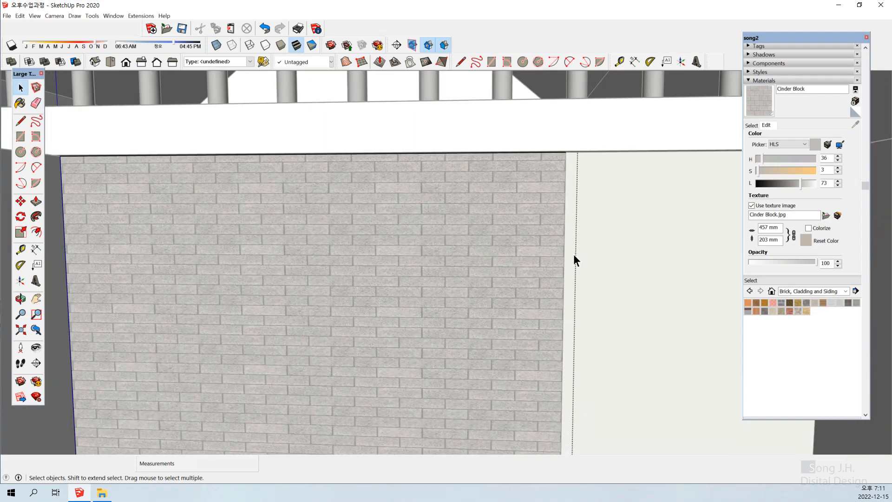
pyautogui.click(476, 113)
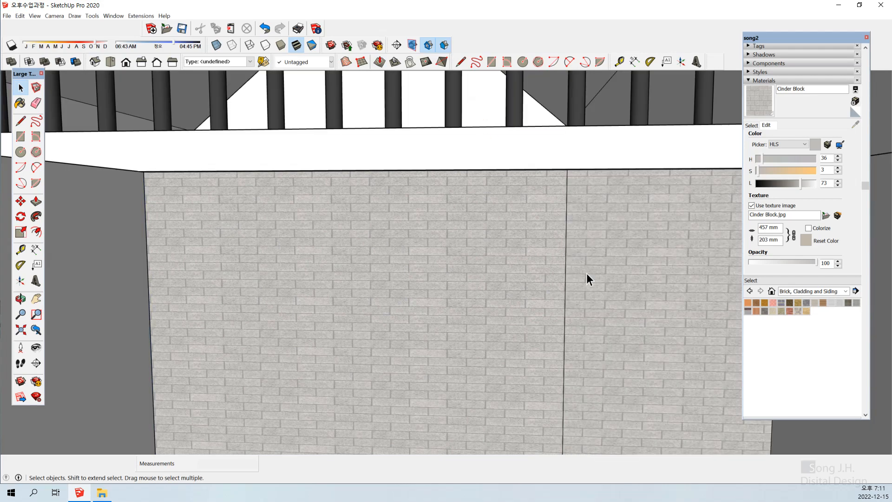
# Open the adjoining narrow back wall group for editing at the remaining seam line.
pyautogui.scroll(4, 587, 274)
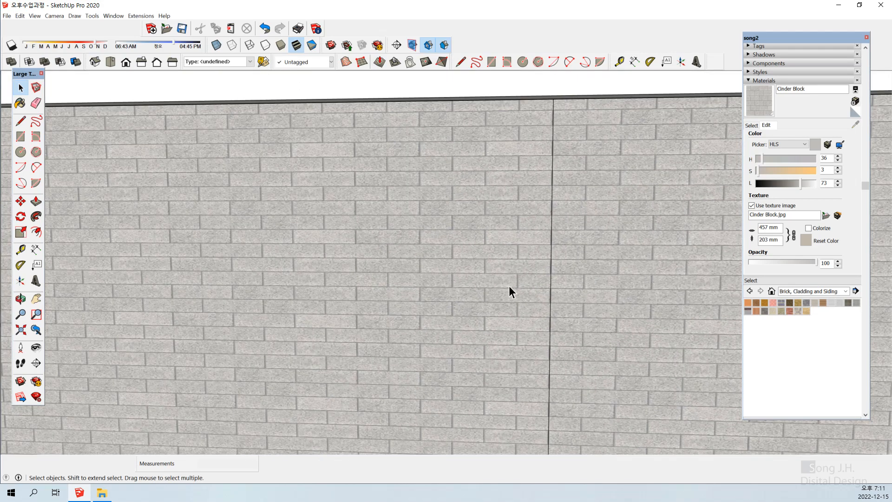
pyautogui.doubleClick(513, 294)
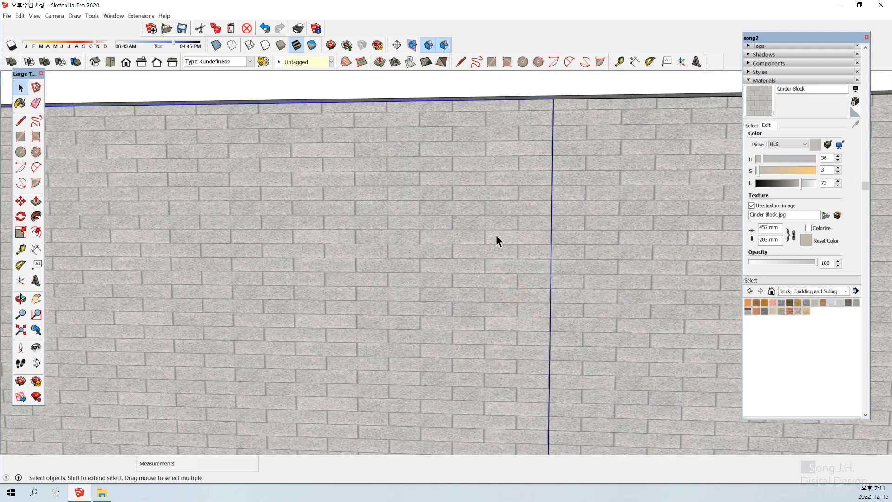
pyautogui.click(601, 267)
pyautogui.scroll(5, 579, 252)
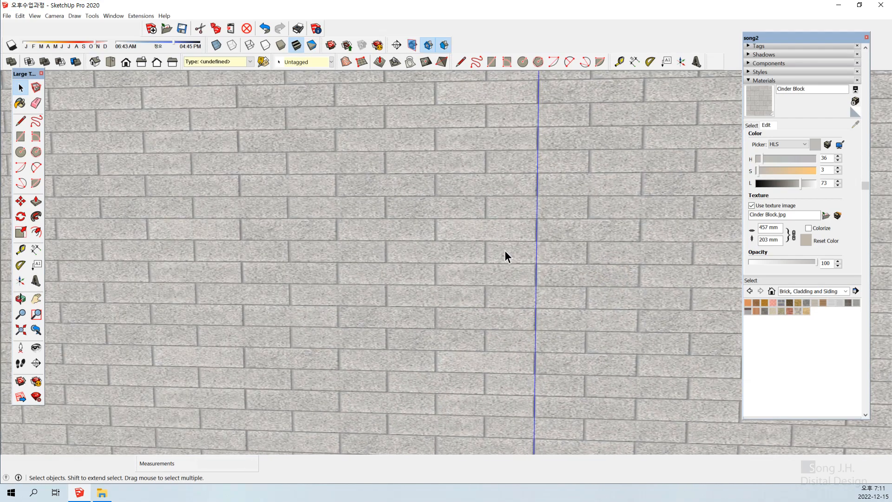
pyautogui.scroll(5, 537, 250)
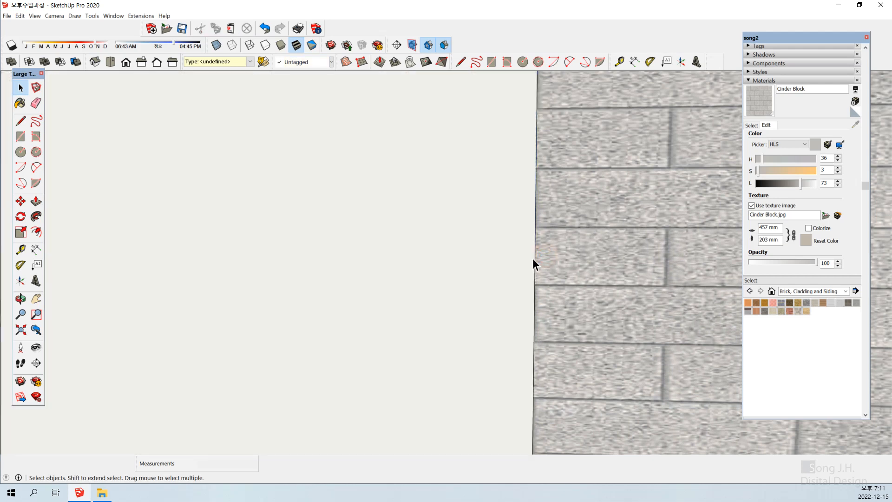
# Hide the narrow wall's vertical edge along the seam with the Eraser, keeping its block face, and close the group.
pyautogui.click(545, 261)
pyautogui.click(534, 263)
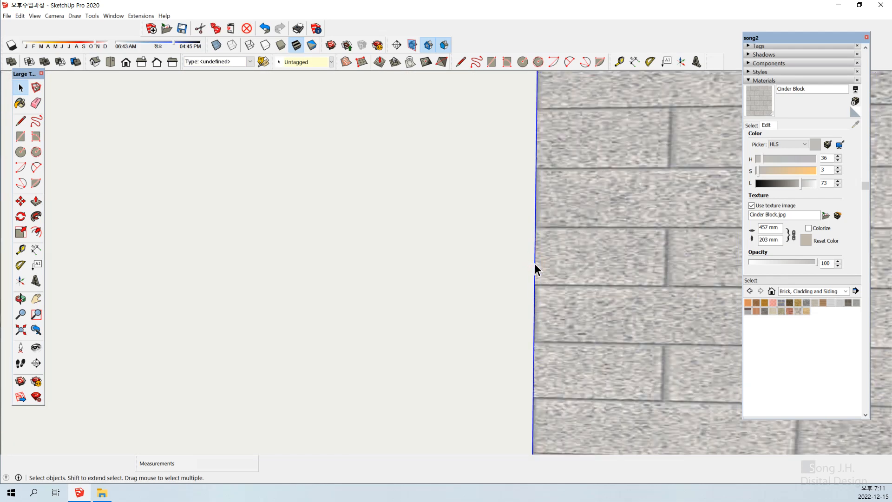
pyautogui.press('e')
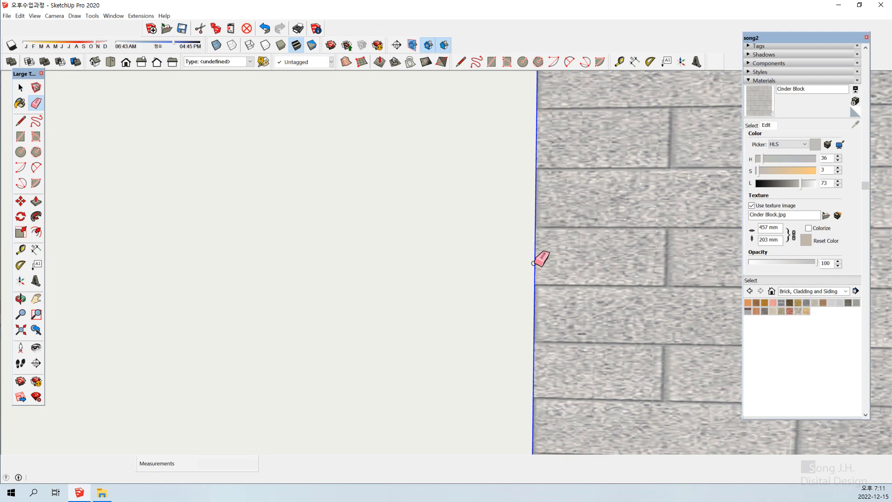
pyautogui.click(534, 263)
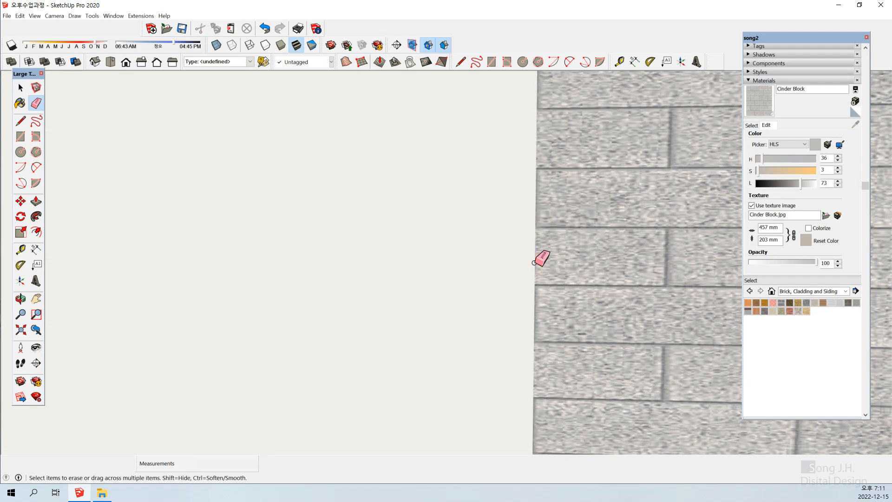
pyautogui.press('space')
pyautogui.scroll(-5, 556, 255)
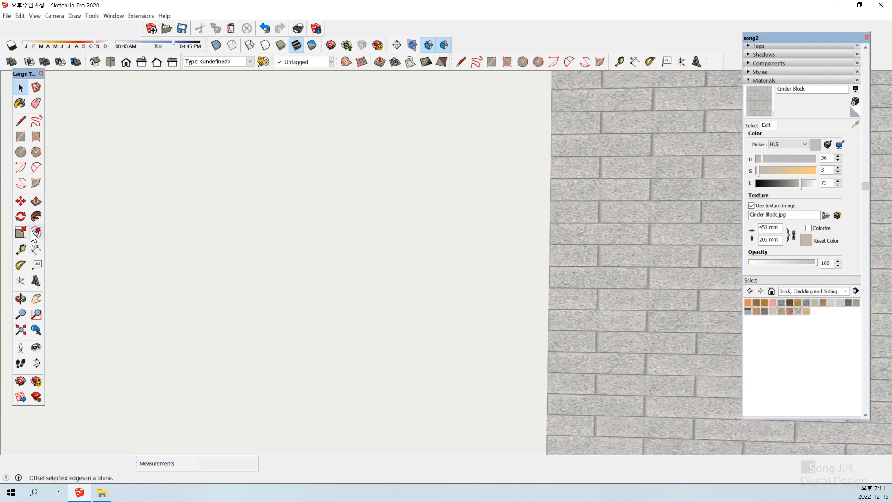
pyautogui.scroll(-1, 586, 211)
pyautogui.scroll(-2, 587, 211)
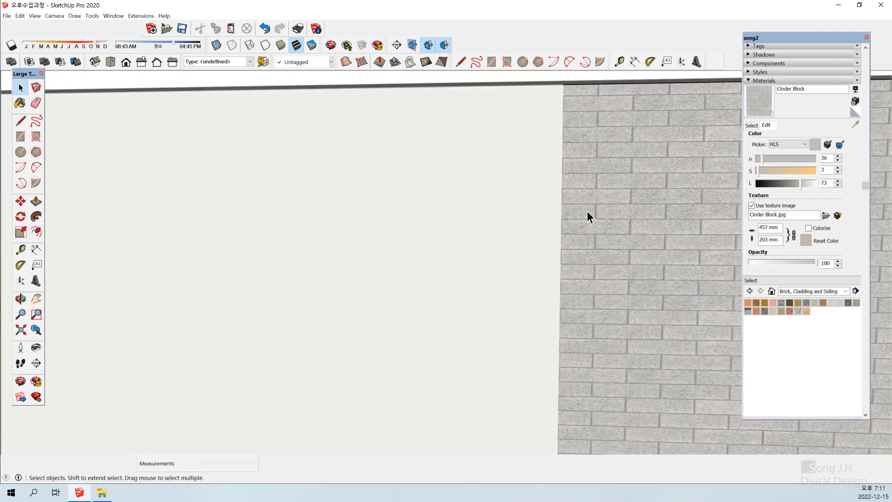
pyautogui.click(511, 89)
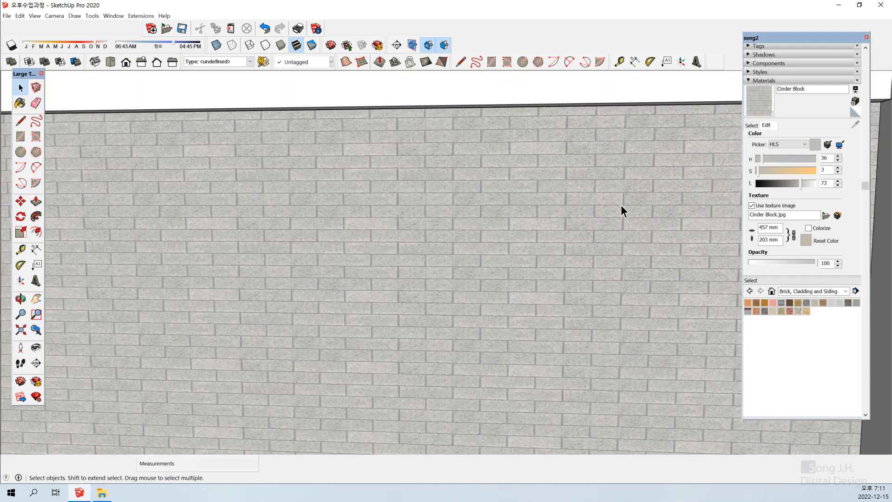
# Open the narrow wall strip group beside the spiral staircase, at the near end of the long hallway wall, for editing.
pyautogui.scroll(-5, 606, 338)
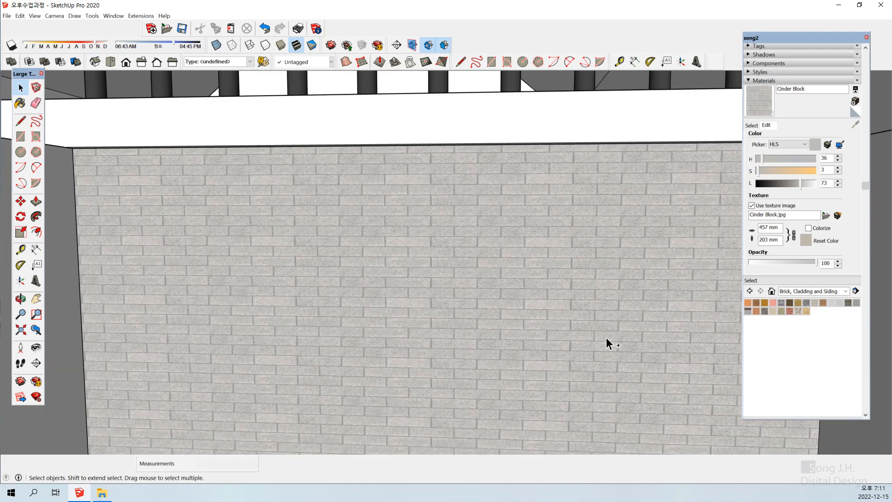
pyautogui.scroll(-6, 603, 337)
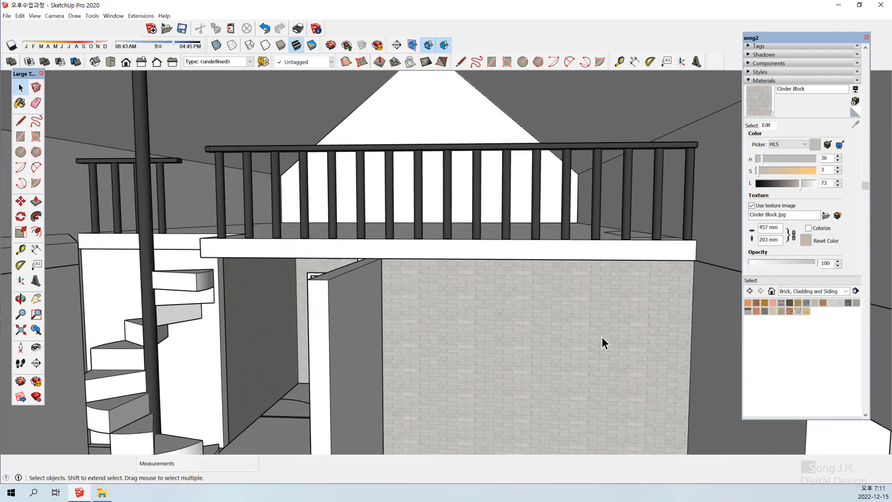
pyautogui.moveTo(542, 339); pyautogui.dragTo(465, 349, button='middle')
pyautogui.scroll(2, 396, 314)
pyautogui.scroll(-4, 396, 315)
pyautogui.scroll(1, 395, 319)
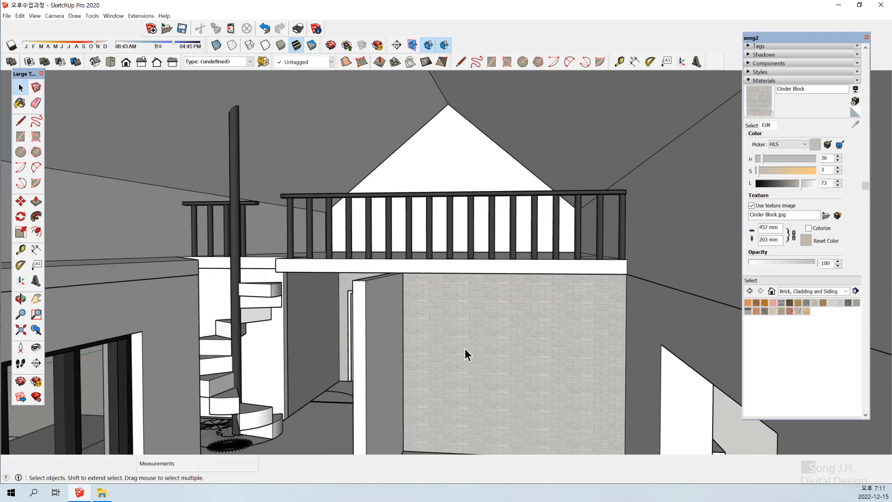
pyautogui.scroll(8, 290, 325)
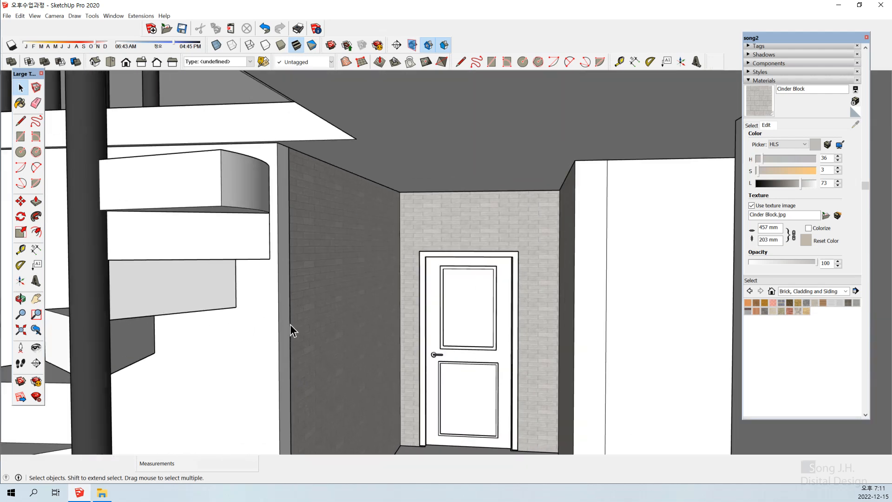
pyautogui.moveTo(290, 325); pyautogui.dragTo(255, 317, button='middle')
pyautogui.click(238, 322)
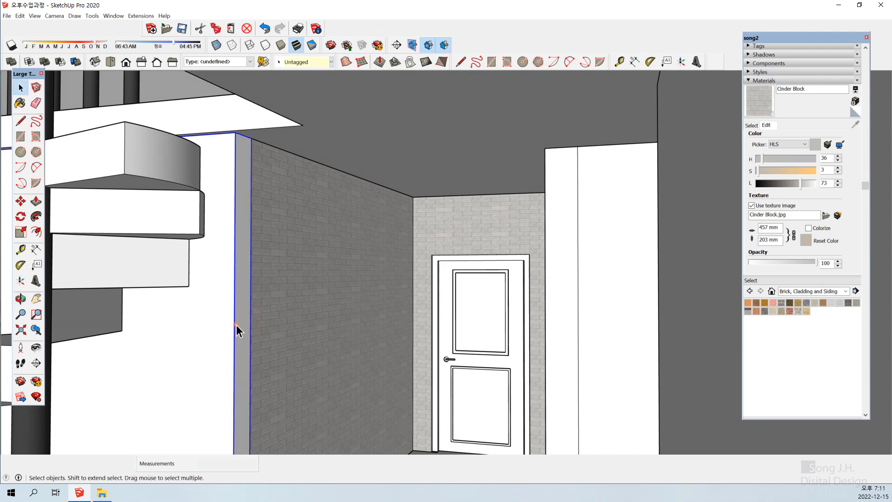
pyautogui.click(286, 323)
pyautogui.click(238, 325)
pyautogui.doubleClick(244, 325)
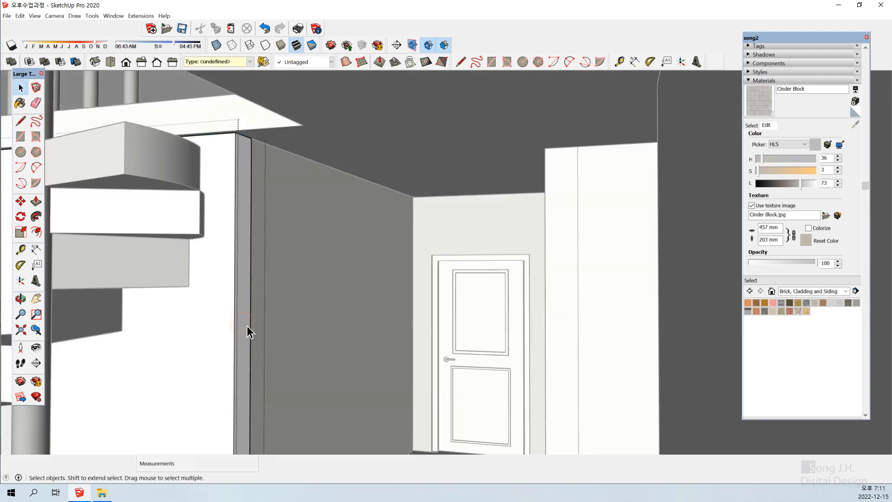
# Paint the strip's hallway-side face with the Cinder Block material sampled from the adjoining long wall.
pyautogui.click(247, 325)
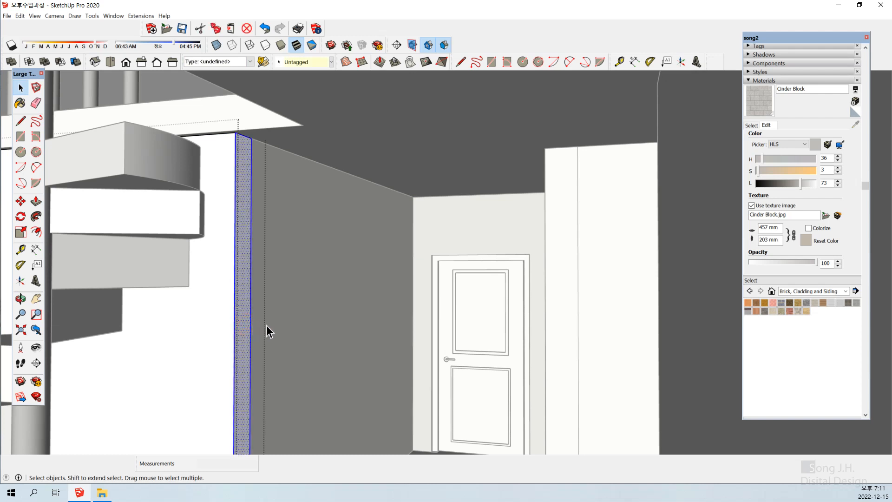
pyautogui.press('b')
pyautogui.press('alt')
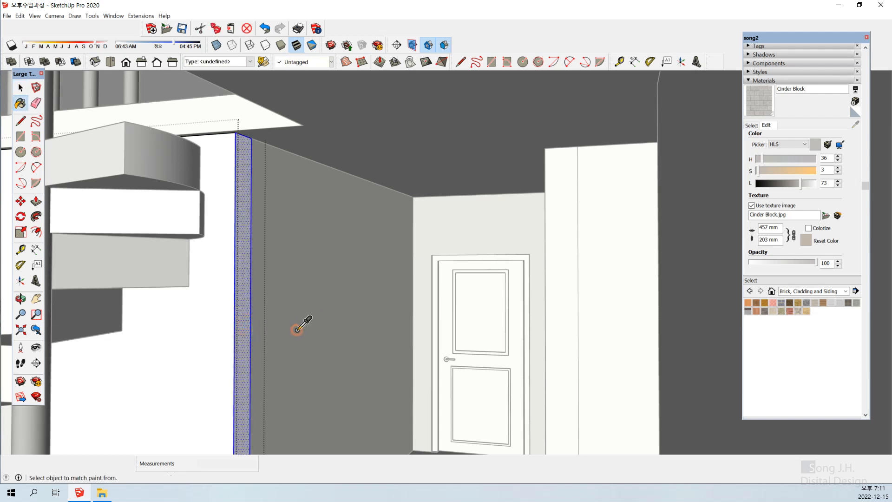
pyautogui.click(245, 339)
pyautogui.press('space')
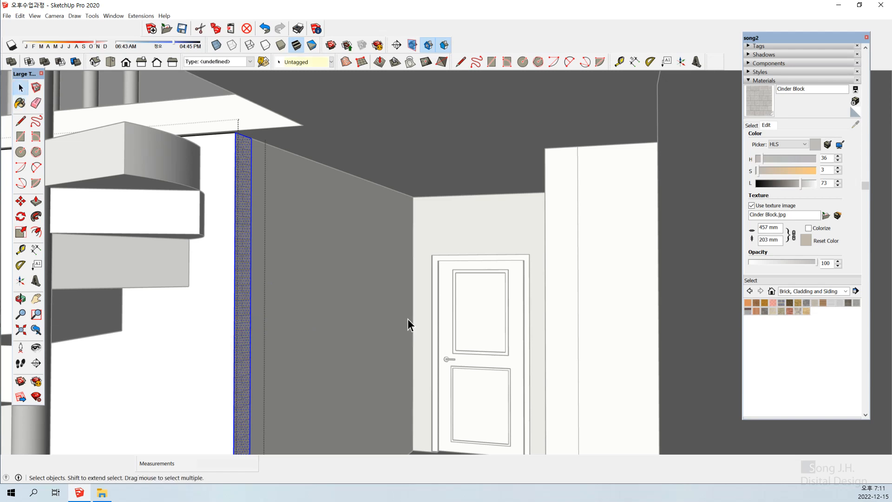
# Hide the strip's vertical edge along the seam with the Eraser, keeping its block face, and close the group.
pyautogui.scroll(-5, 408, 318)
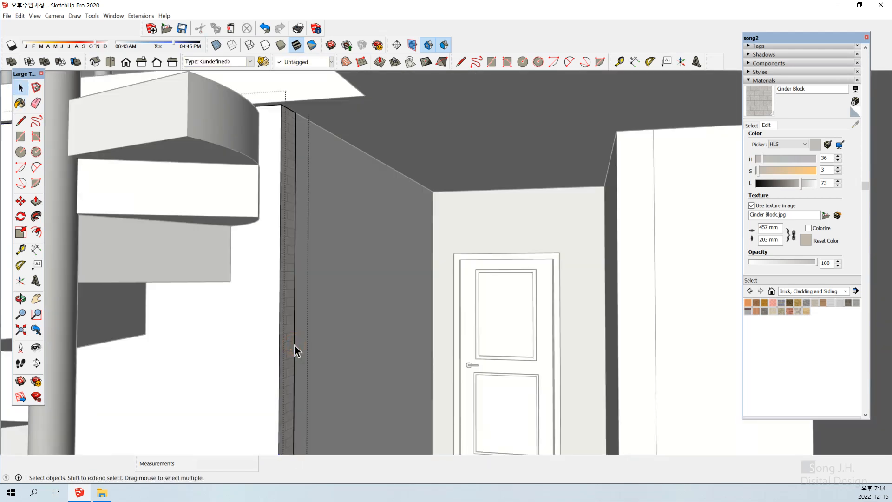
pyautogui.click(294, 345)
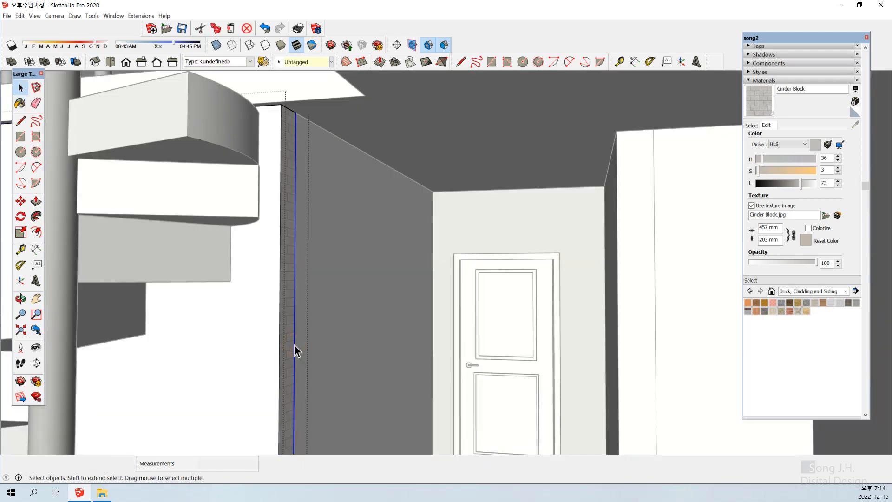
pyautogui.press('e')
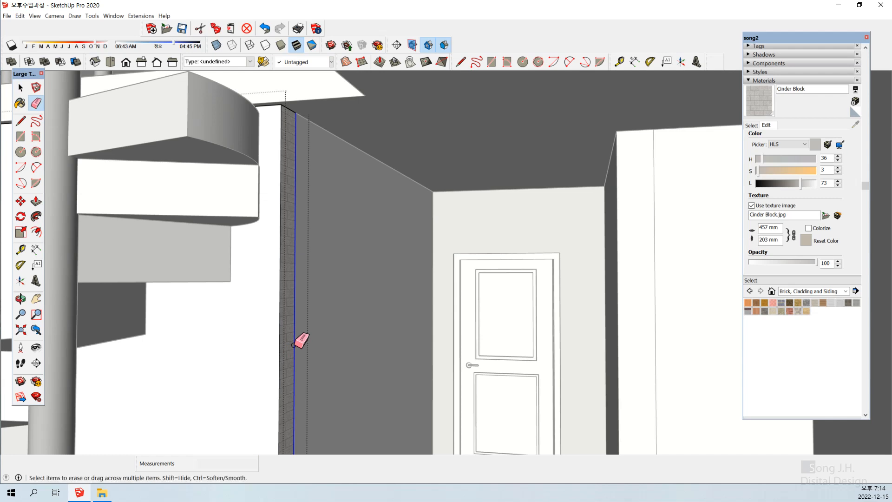
pyautogui.click(294, 344)
pyautogui.press('space')
pyautogui.scroll(-5, 418, 258)
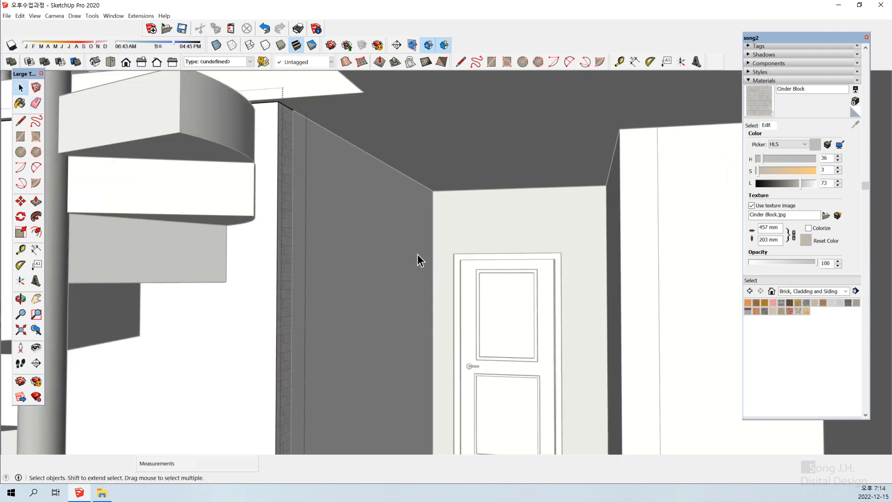
pyautogui.scroll(-3, 419, 258)
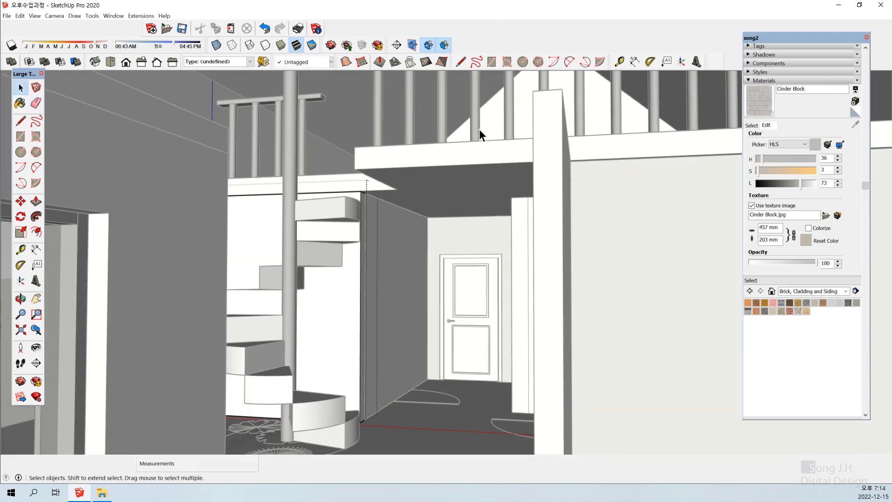
# Open the long hallway wall group, hide its vertical edge at the strip seam with the Eraser, and close the group.
pyautogui.scroll(5, 400, 260)
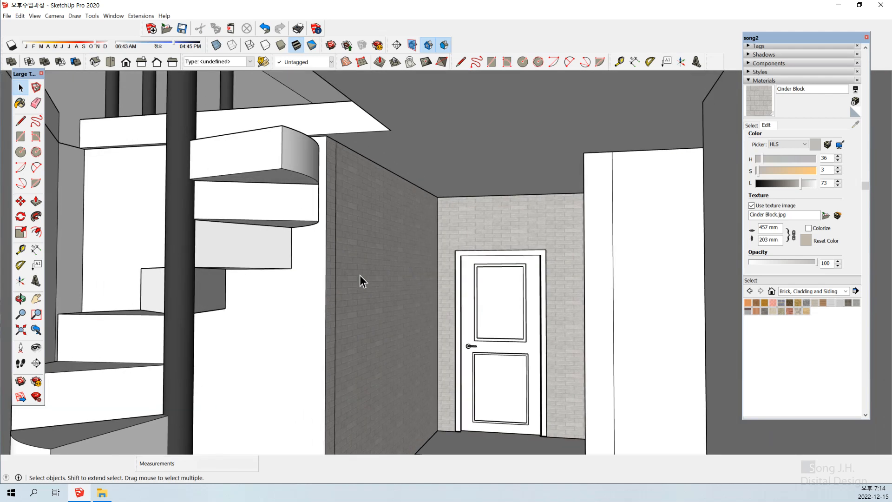
pyautogui.middleClick(346, 309)
pyautogui.click(347, 313)
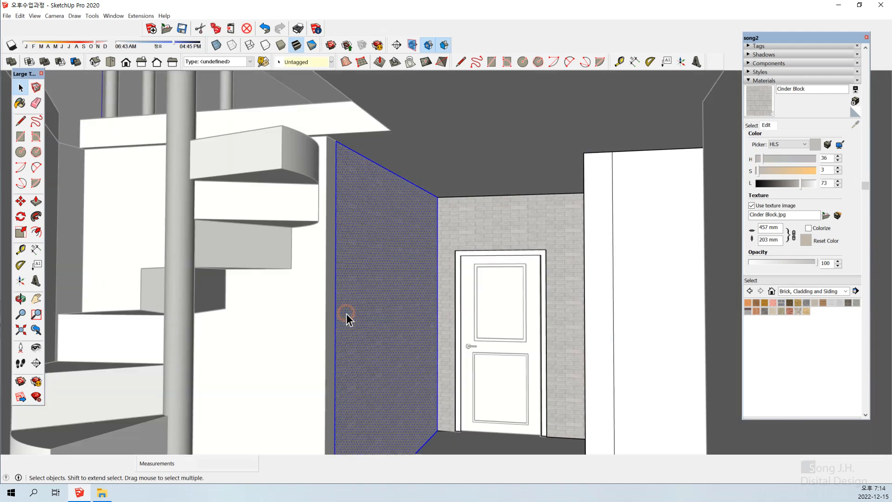
pyautogui.scroll(3, 344, 311)
pyautogui.scroll(1, 339, 306)
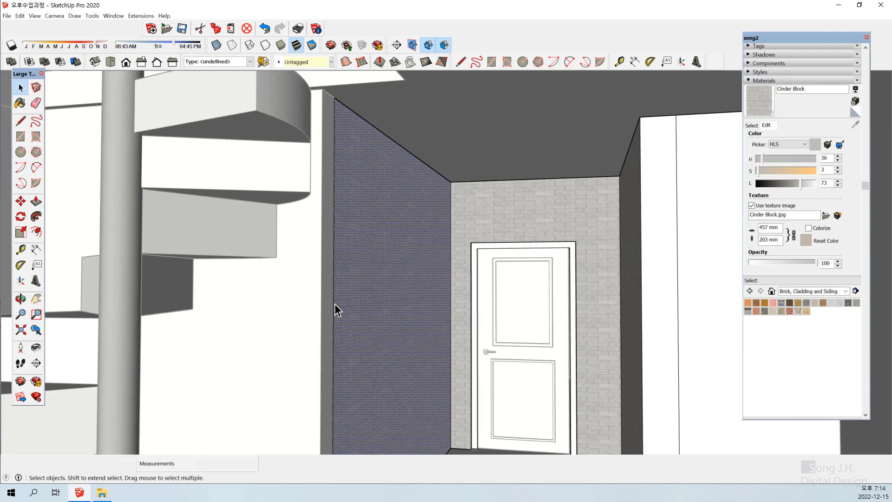
pyautogui.click(333, 306)
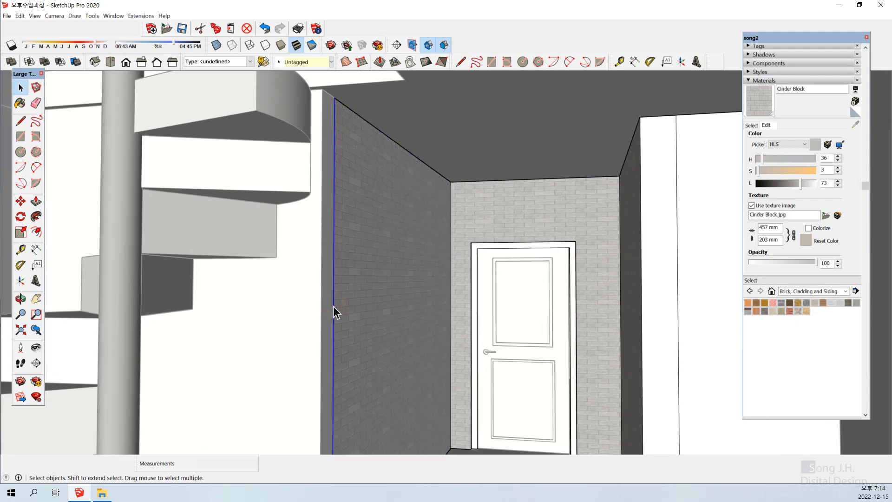
pyautogui.press('e')
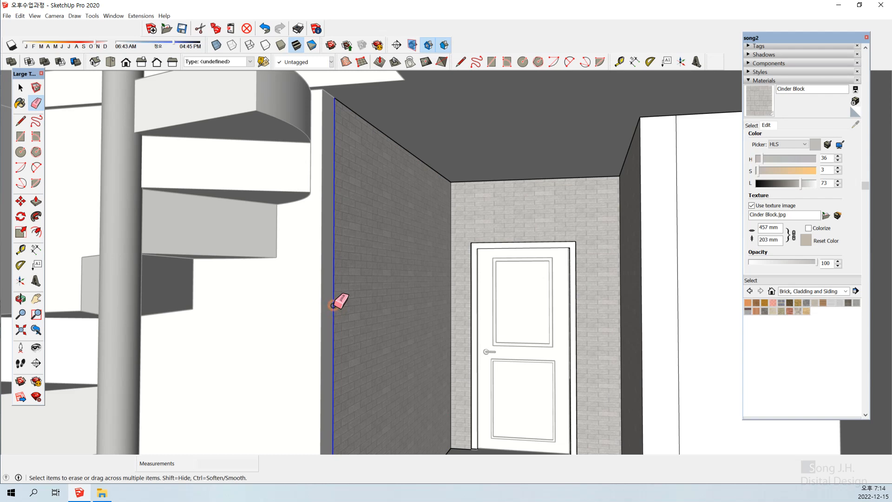
pyautogui.keyDown('shift'); pyautogui.click(333, 305); pyautogui.keyUp('shift')
pyautogui.press('space')
pyautogui.scroll(-3, 421, 254)
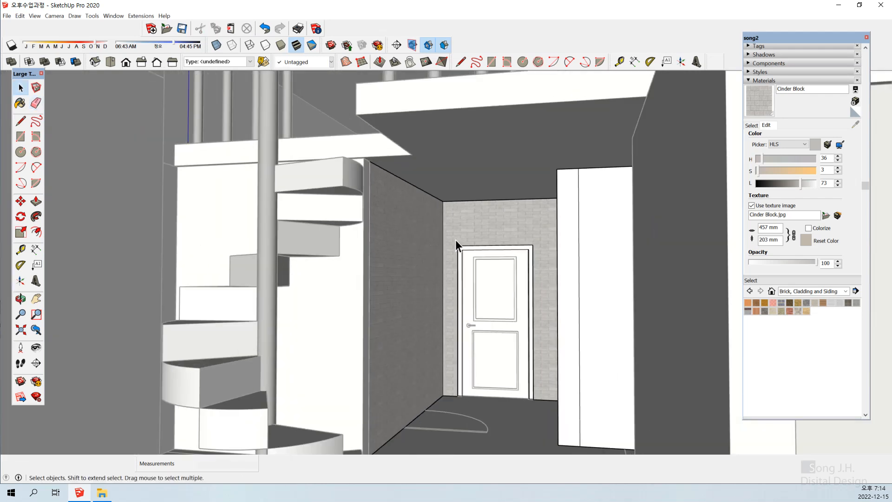
pyautogui.scroll(-3, 455, 239)
# Examine the base of the seam between the strip and the long hallway wall up close, opening both wall groups.
pyautogui.scroll(5, 493, 126)
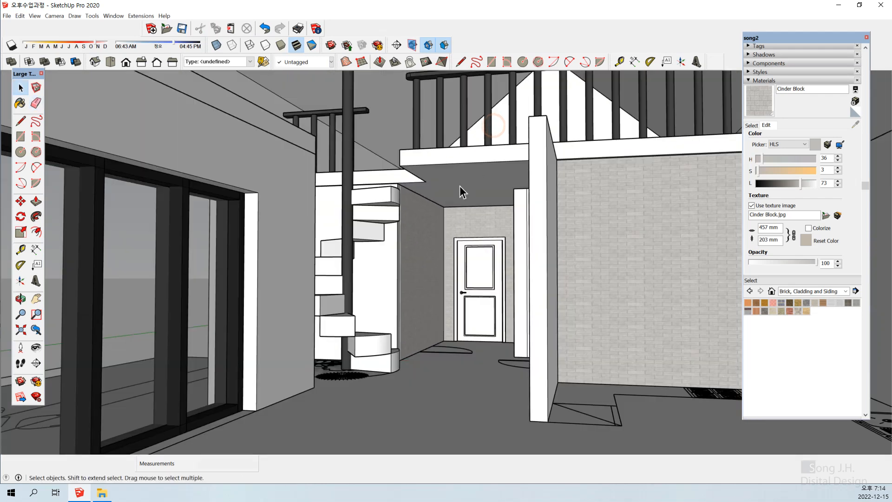
pyautogui.scroll(3, 373, 411)
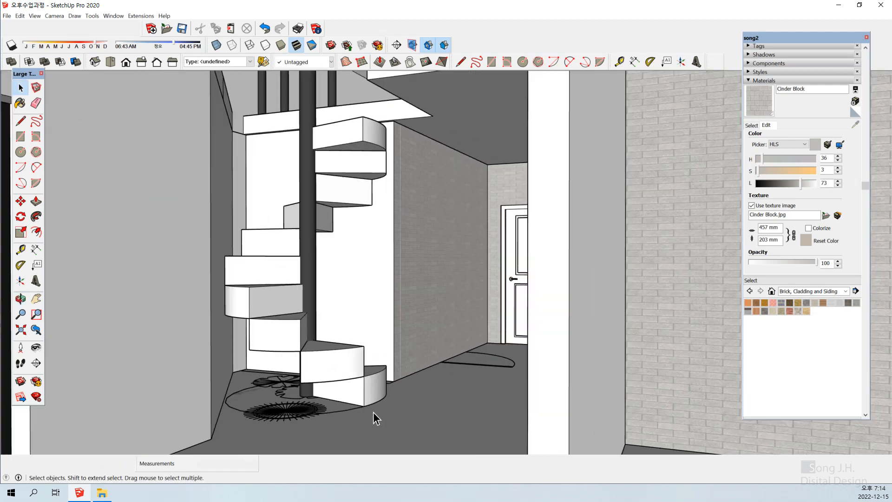
pyautogui.scroll(5, 406, 369)
pyautogui.scroll(5, 404, 370)
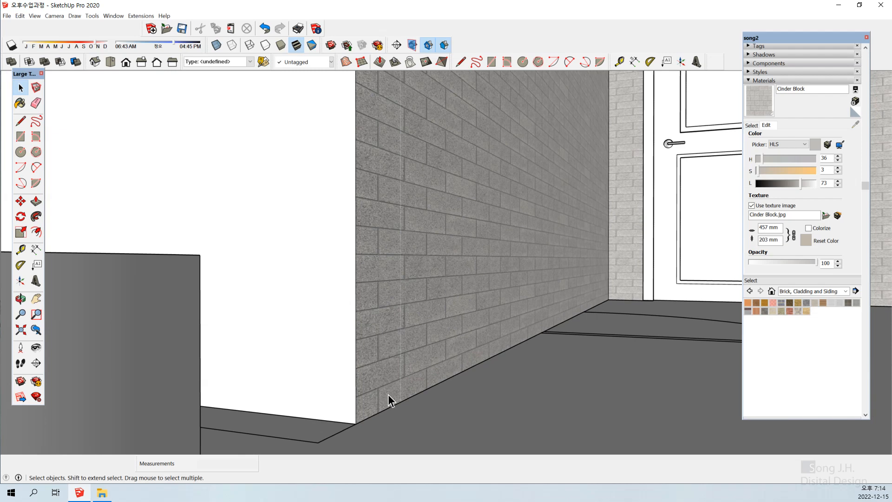
pyautogui.click(394, 402)
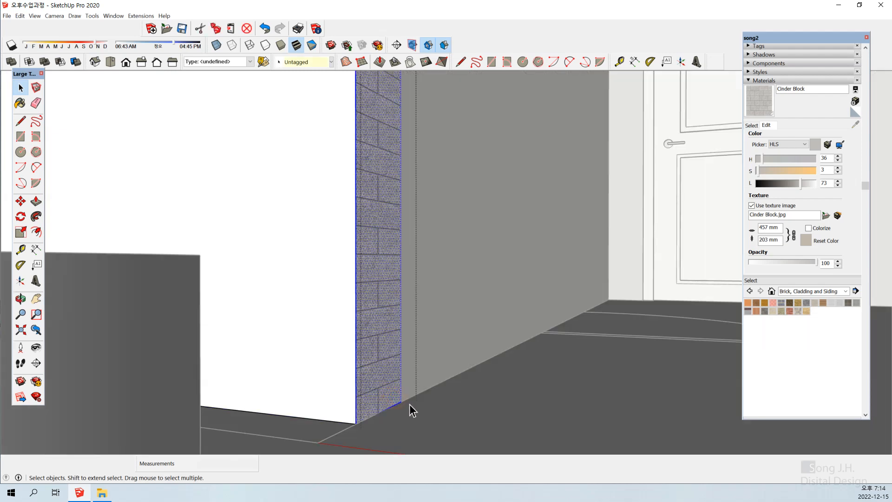
pyautogui.scroll(3, 408, 405)
pyautogui.doubleClick(403, 391)
pyautogui.scroll(3, 377, 416)
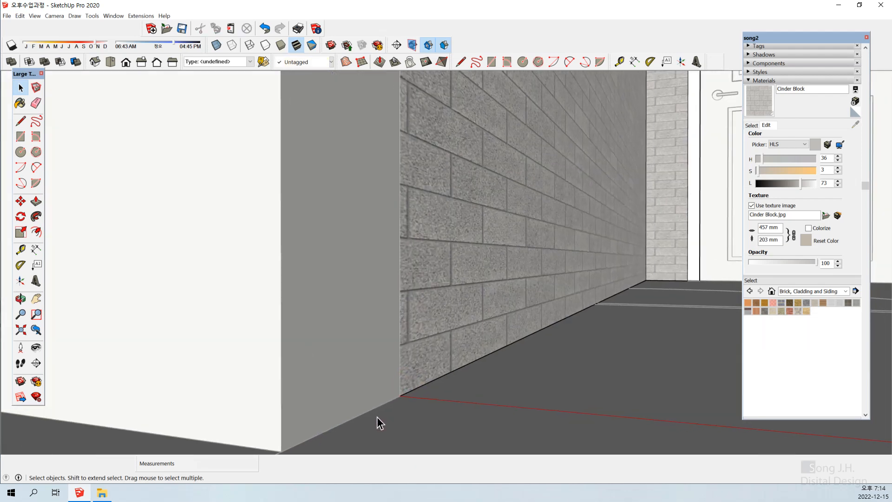
pyautogui.scroll(2, 376, 415)
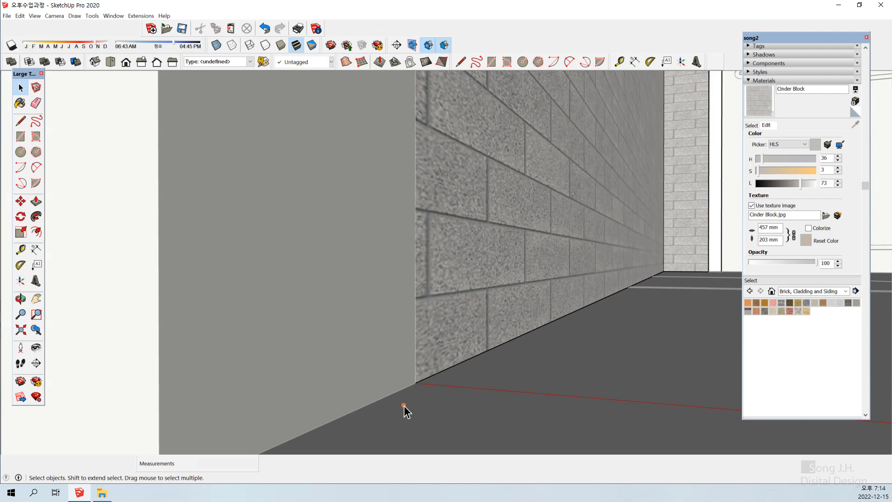
pyautogui.scroll(-5, 429, 366)
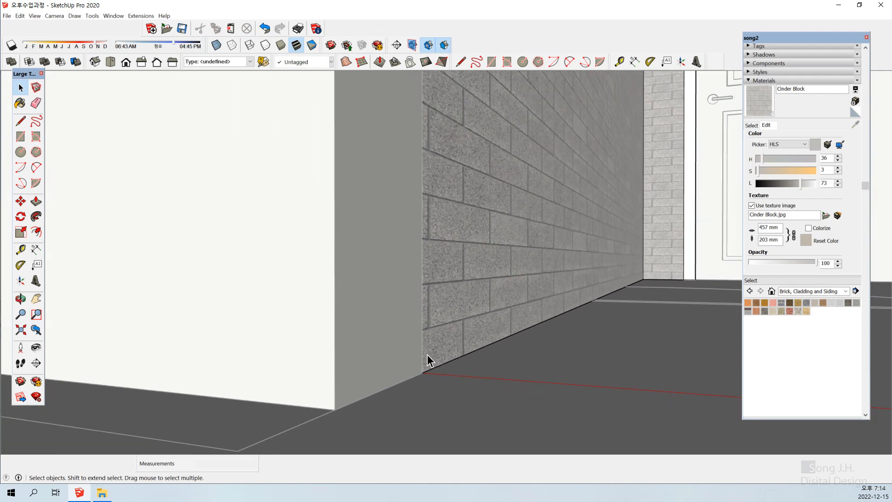
pyautogui.scroll(-5, 384, 252)
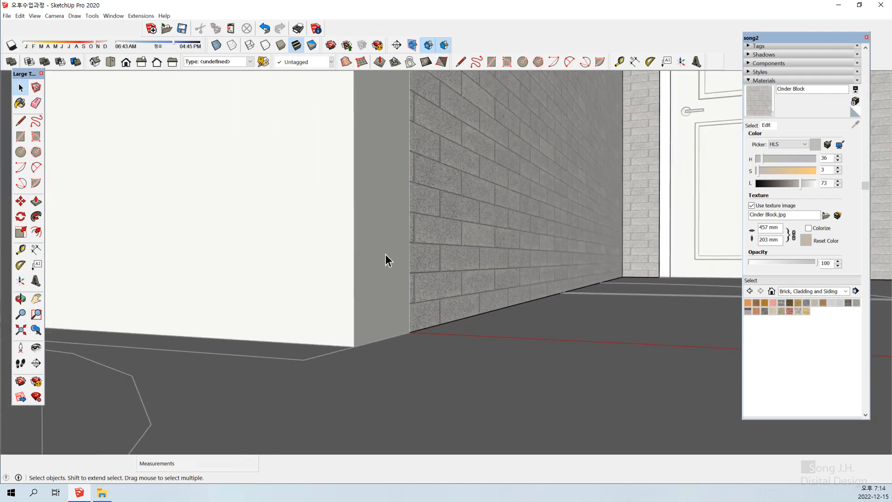
pyautogui.scroll(-5, 419, 287)
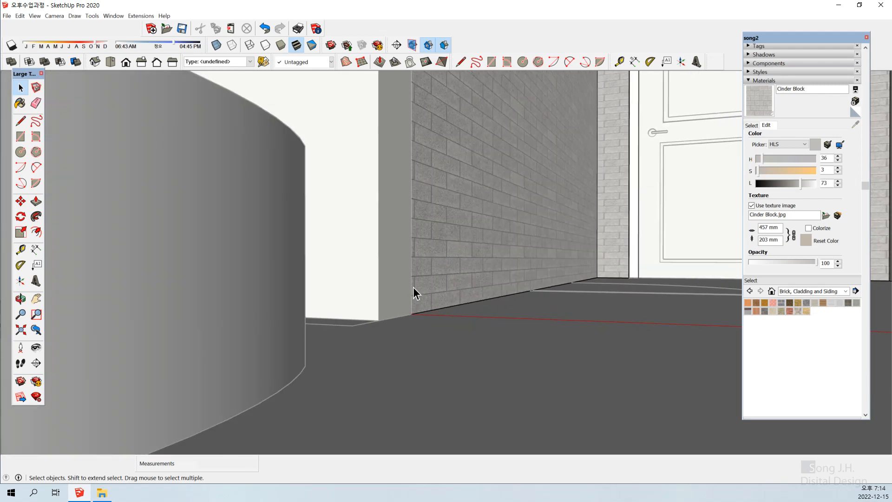
pyautogui.scroll(-6, 411, 288)
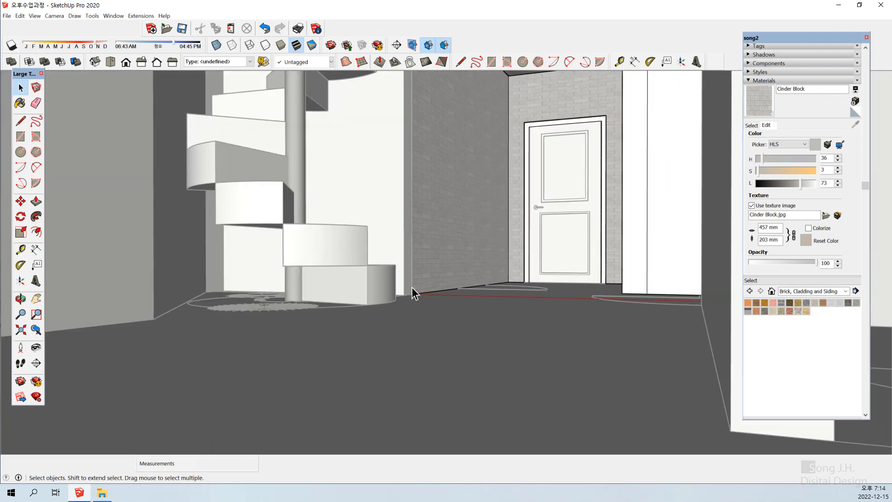
# Open the freestanding partition wall group, paint its side face toward the wide back wall with Cinder Block, and close the group.
pyautogui.moveTo(413, 259)
pyautogui.keyDown('shift'); pyautogui.mouseDown(button='middle')
pyautogui.moveTo(434, 279)
pyautogui.moveTo(465, 366)
pyautogui.mouseUp(button='middle'); pyautogui.keyUp('shift')
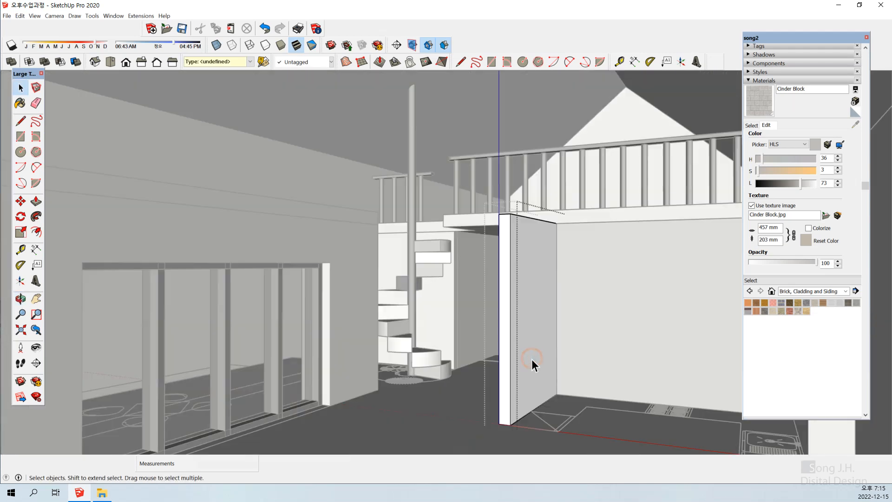
pyautogui.click(531, 361)
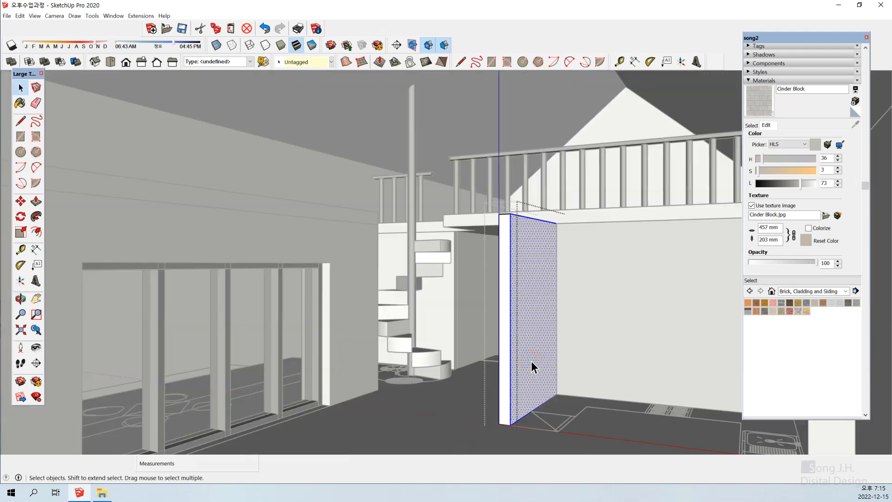
pyautogui.press('b')
pyautogui.click(532, 359)
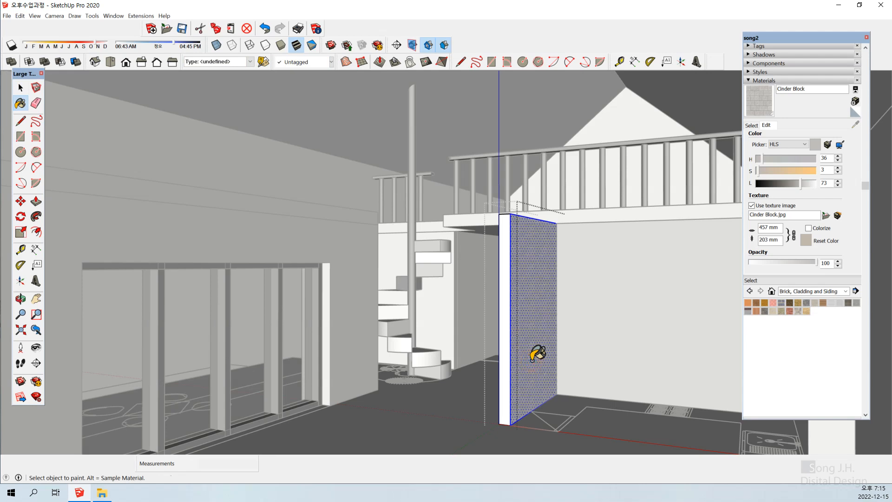
pyautogui.scroll(-5, 537, 354)
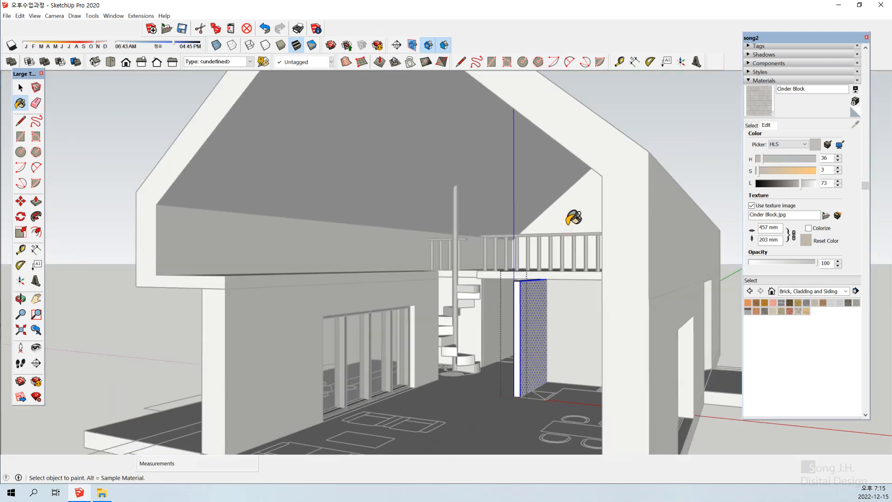
pyautogui.press('space')
pyautogui.click(569, 224)
pyautogui.moveTo(480, 371); pyautogui.dragTo(529, 364, button='middle')
pyautogui.scroll(5, 495, 322)
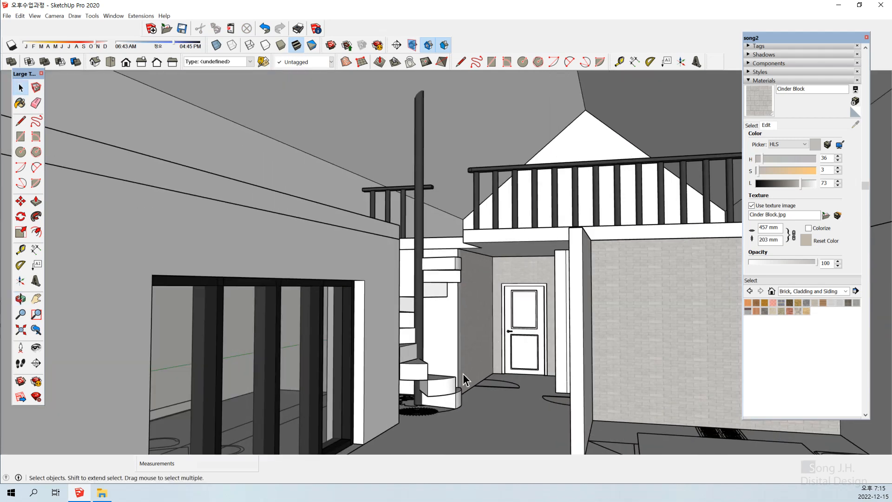
# Open the wall group behind the spiral staircase, paint its front face with Color M05, and close the group.
pyautogui.moveTo(464, 338); pyautogui.dragTo(429, 334, button='middle')
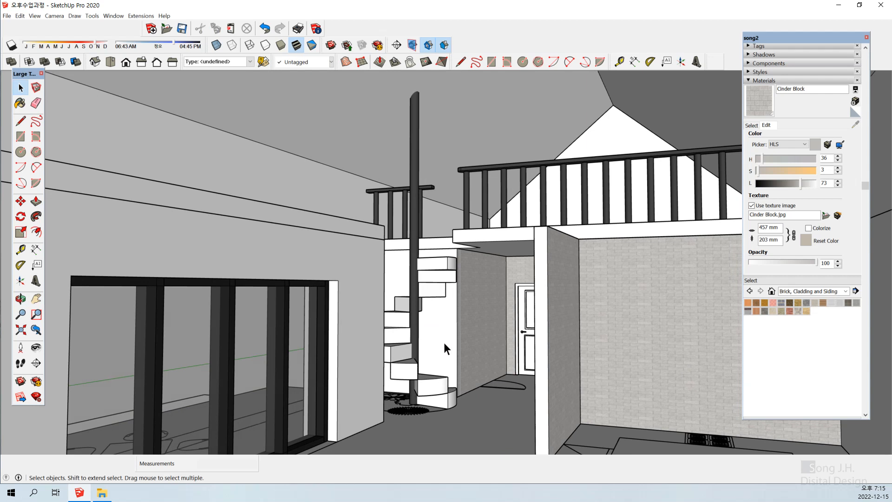
pyautogui.click(444, 345)
pyautogui.doubleClick(444, 345)
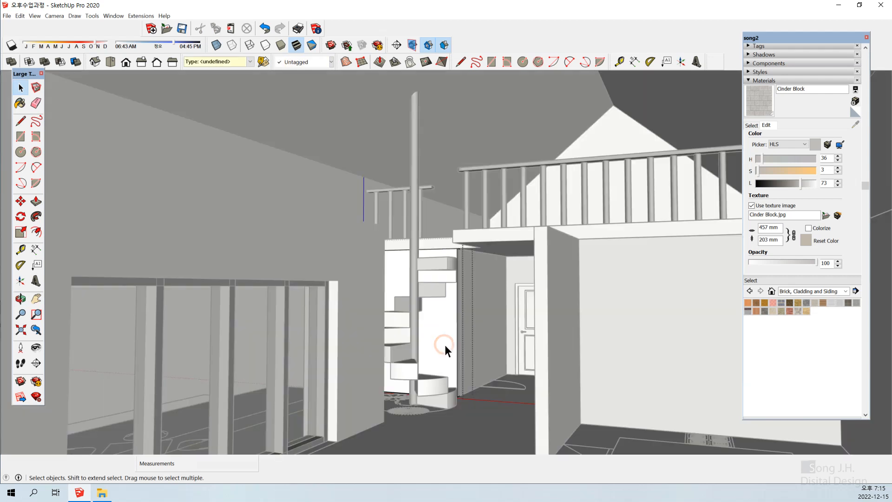
pyautogui.doubleClick(444, 344)
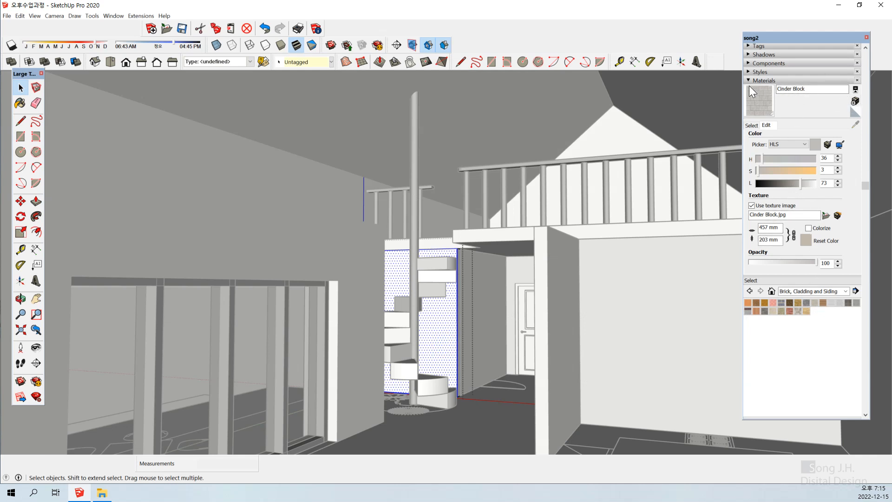
pyautogui.click(821, 87)
pyautogui.click(845, 291)
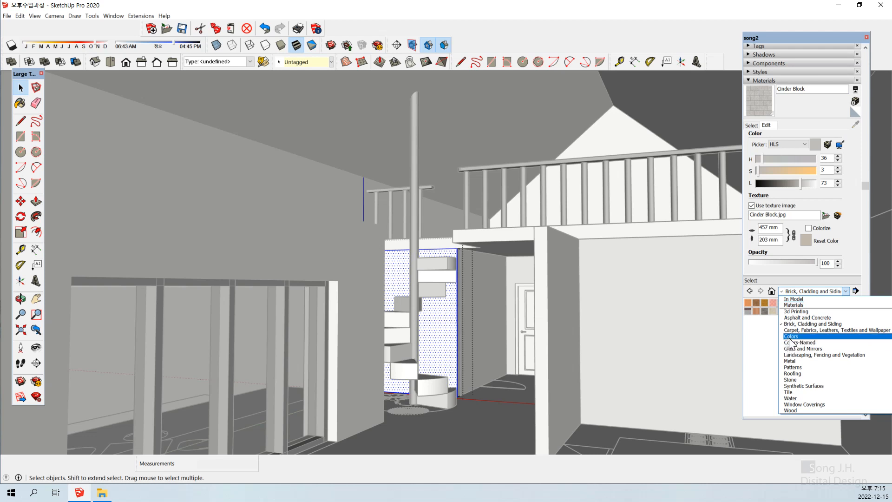
pyautogui.click(790, 336)
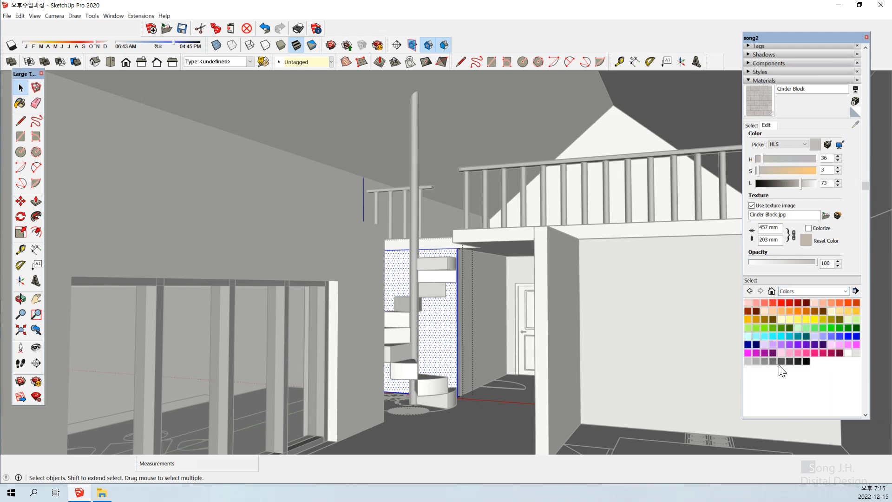
pyautogui.click(781, 361)
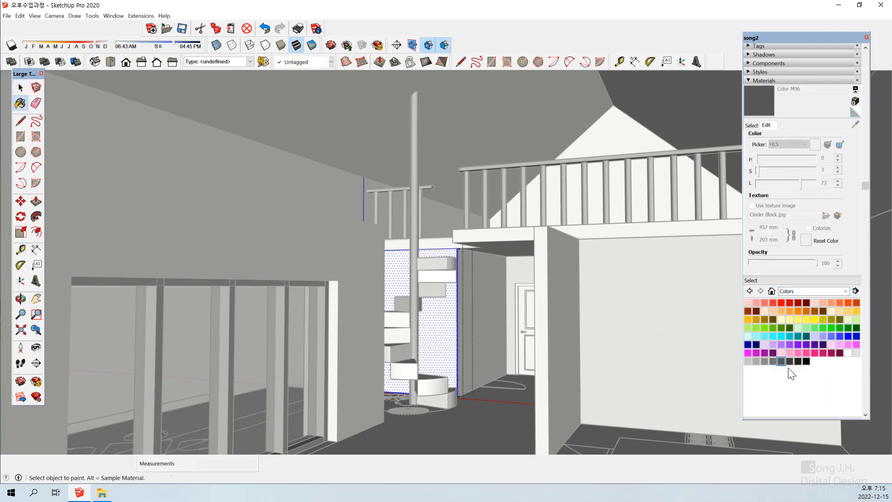
pyautogui.click(773, 361)
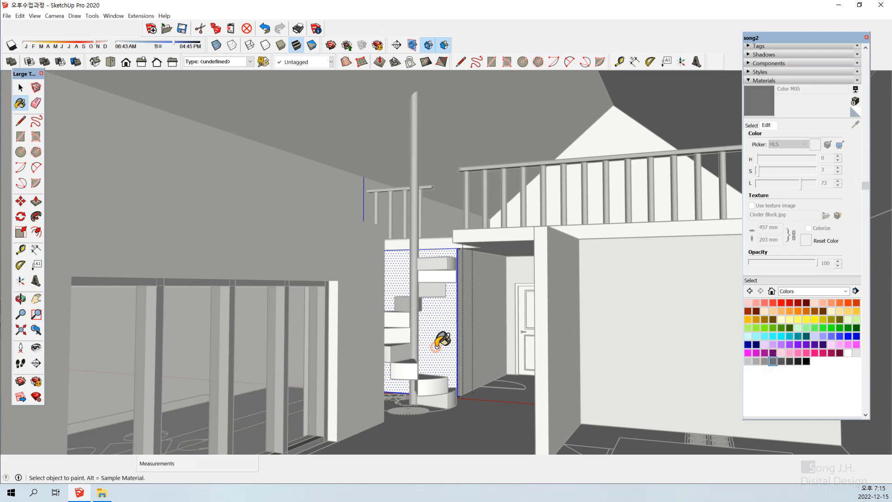
pyautogui.click(458, 339)
pyautogui.press('space')
pyautogui.click(631, 137)
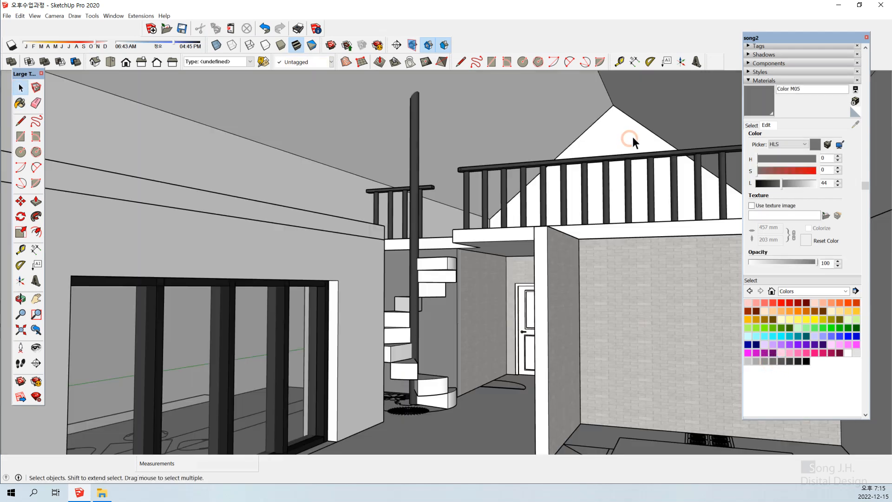
# Open the wall group around the black-framed glass doors, paint its interior face with Color M05, and close the group.
pyautogui.moveTo(525, 281); pyautogui.dragTo(536, 300, button='middle')
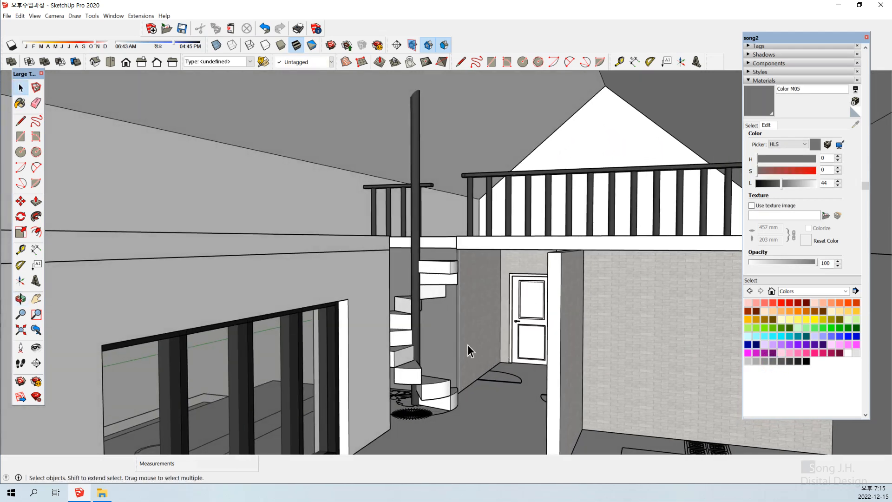
pyautogui.doubleClick(372, 359)
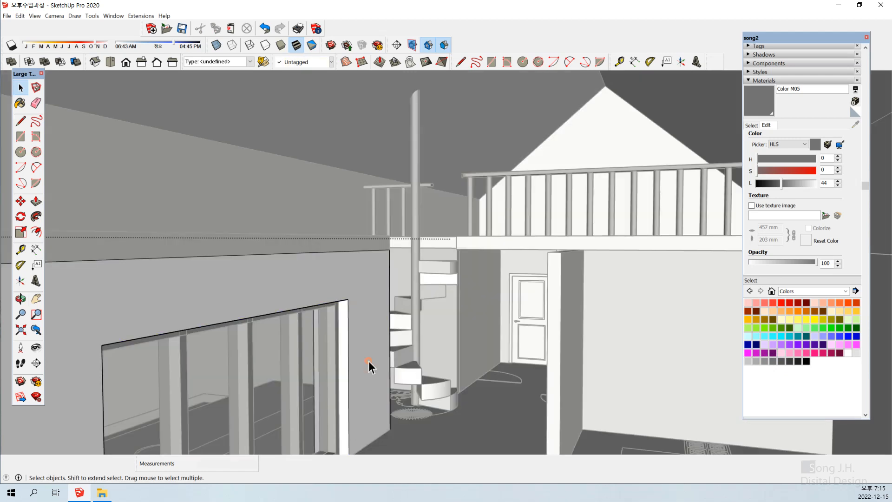
pyautogui.click(369, 362)
pyautogui.press('b')
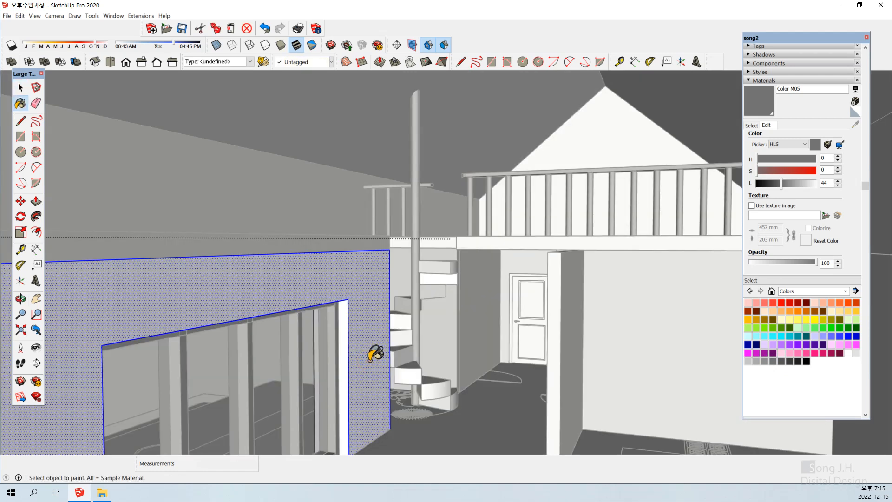
pyautogui.click(369, 361)
pyautogui.press('space')
pyautogui.click(614, 154)
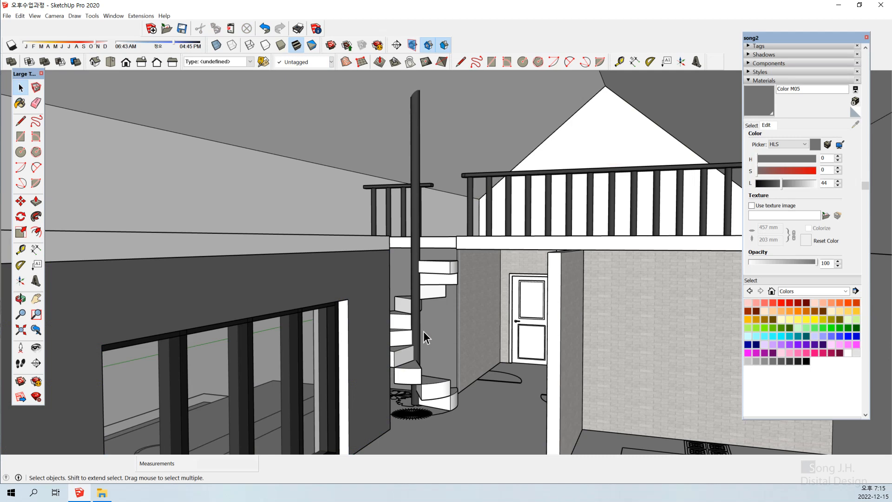
# Open the loft structure group and paint the loft floor face with the Wood Lumber ButtJoined material.
pyautogui.scroll(-3, 423, 330)
pyautogui.moveTo(441, 349); pyautogui.dragTo(488, 360, button='middle')
pyautogui.moveTo(529, 256); pyautogui.dragTo(439, 234, button='middle')
pyautogui.doubleClick(444, 241)
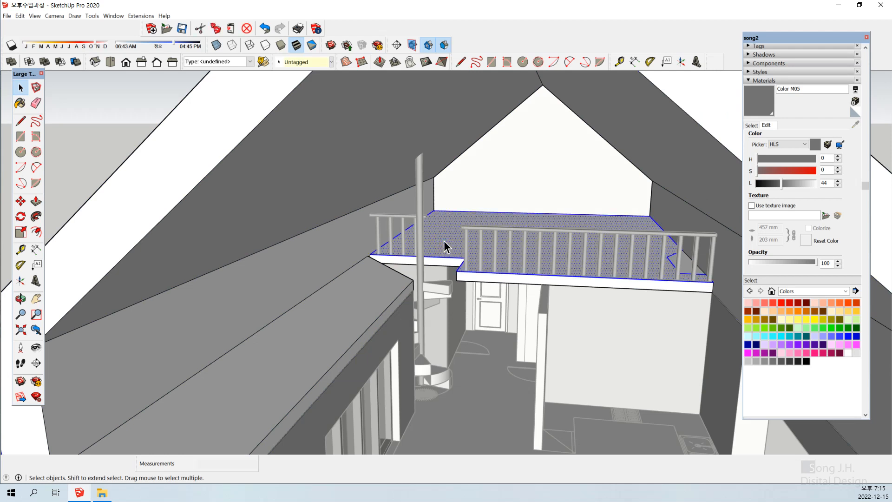
pyautogui.click(844, 292)
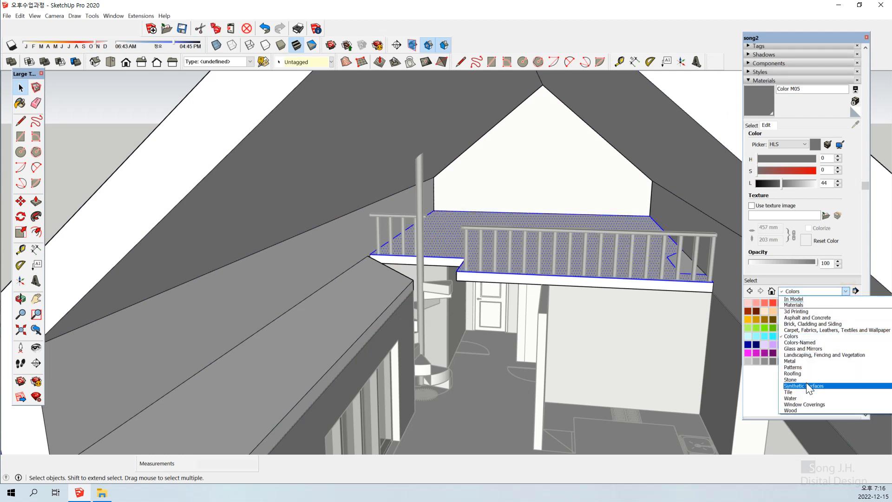
pyautogui.click(804, 410)
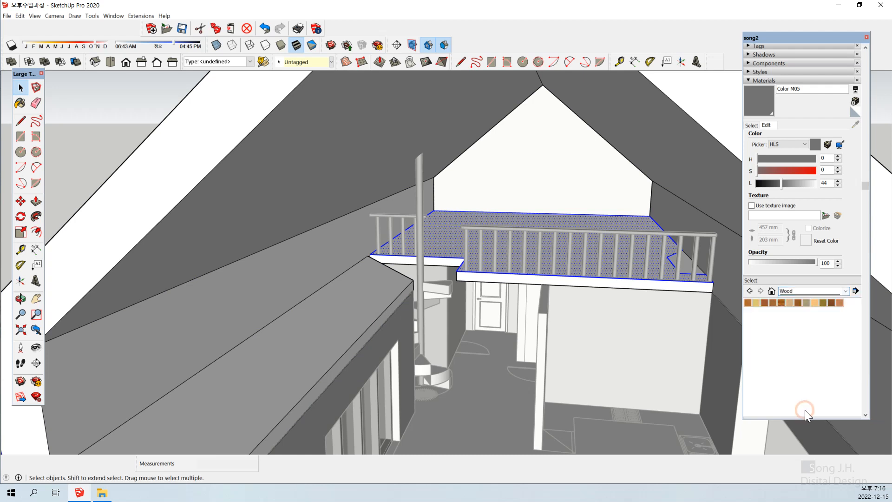
pyautogui.click(805, 303)
pyautogui.moveTo(511, 229)
pyautogui.mouseDown(button='middle')
pyautogui.moveTo(514, 261)
pyautogui.moveTo(563, 285)
pyautogui.moveTo(543, 215)
pyautogui.mouseUp(button='middle')
pyautogui.click(536, 209)
pyautogui.press('space')
pyautogui.click(541, 181)
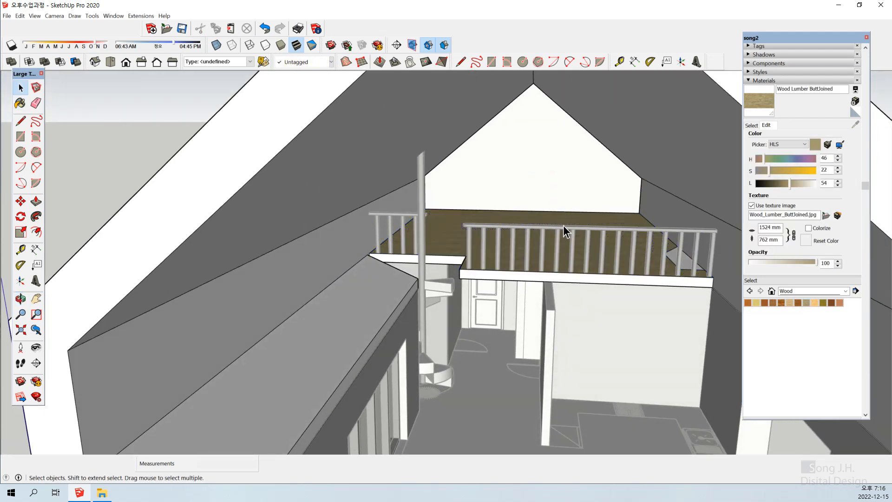
# Paint the top face of the long ledge above the glass doors with Color M05 sampled from the model.
pyautogui.click(349, 318)
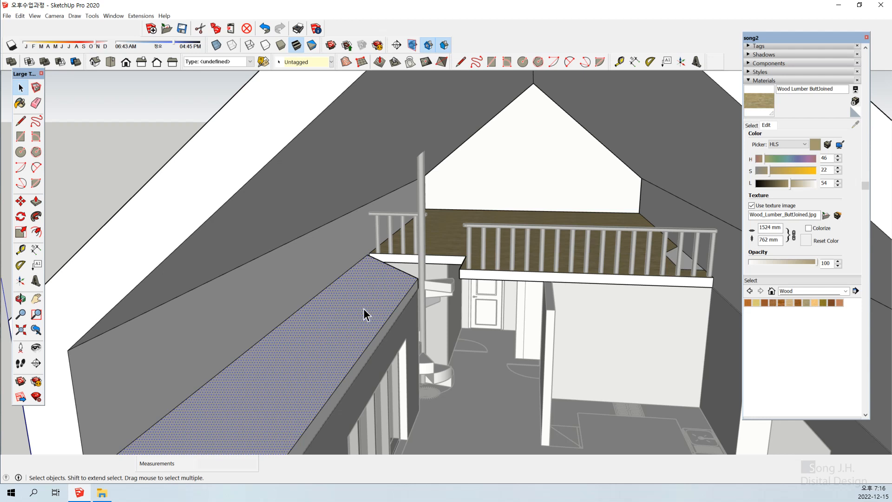
pyautogui.press('b')
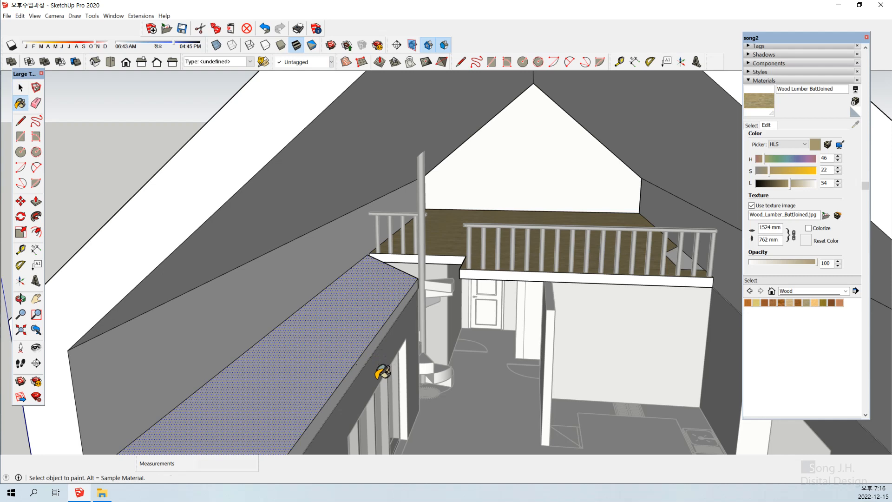
pyautogui.keyDown('alt'); pyautogui.click(339, 365); pyautogui.keyUp('alt')
pyautogui.click(339, 364)
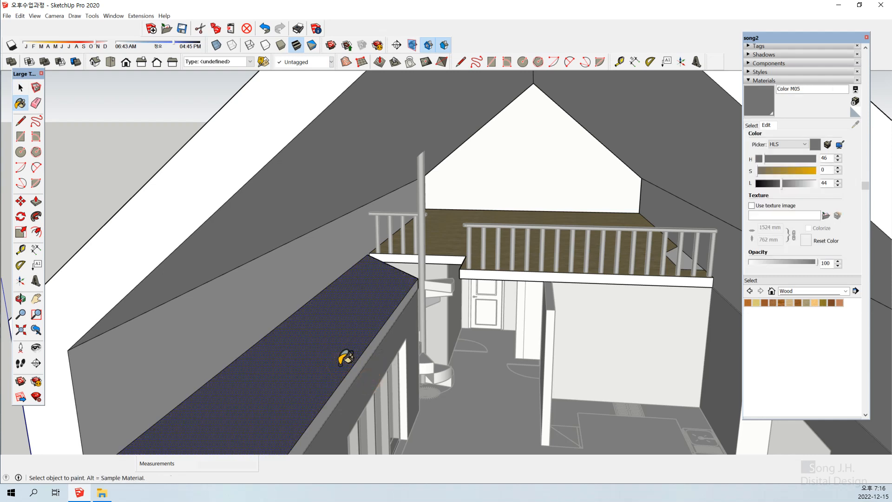
pyautogui.press('space')
pyautogui.click(538, 165)
# Paint the ledge's narrow inner side face above the glass-door wall with Color M05.
pyautogui.moveTo(380, 382); pyautogui.dragTo(342, 333, button='middle')
pyautogui.click(324, 294)
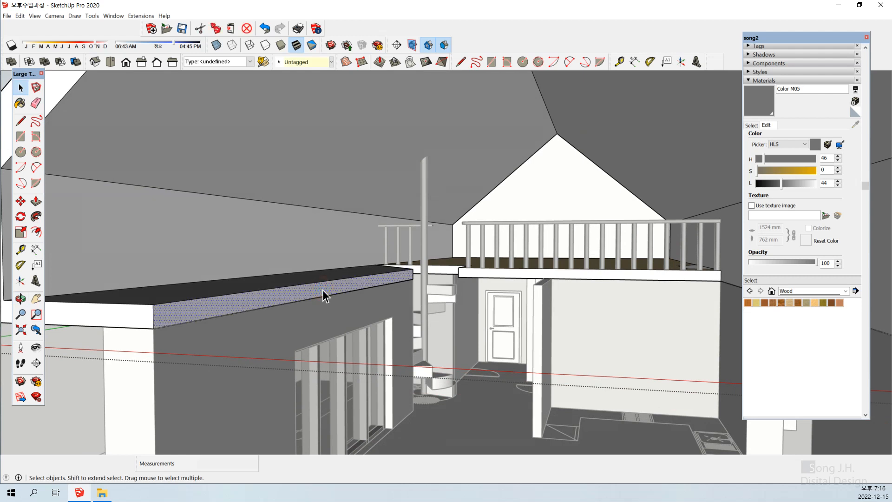
pyautogui.press('b')
pyautogui.click(323, 294)
pyautogui.press('space')
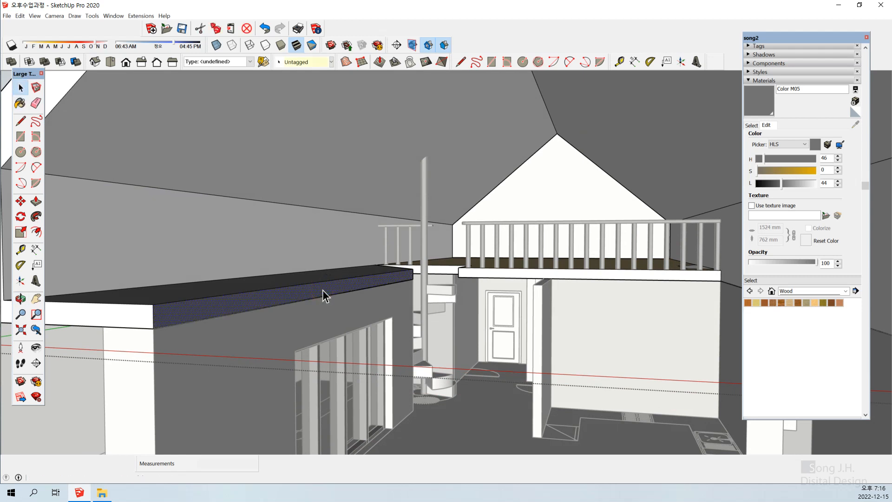
pyautogui.click(584, 193)
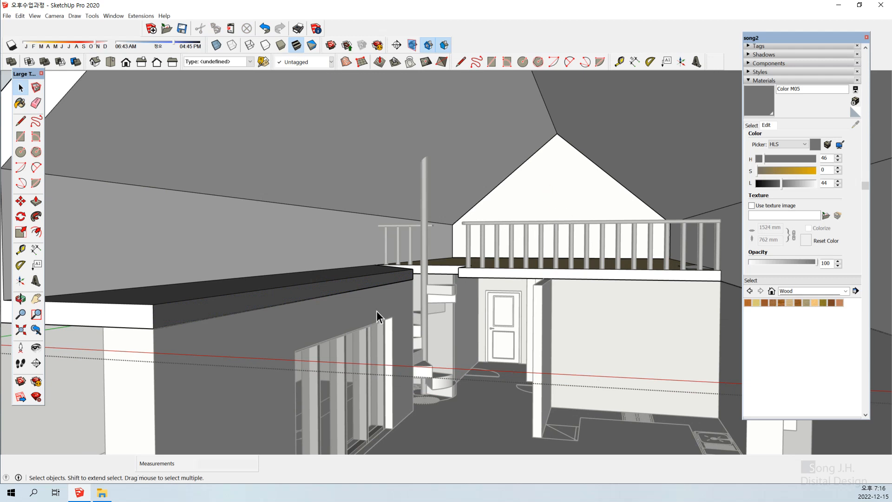
pyautogui.moveTo(378, 313); pyautogui.dragTo(363, 302, button='middle')
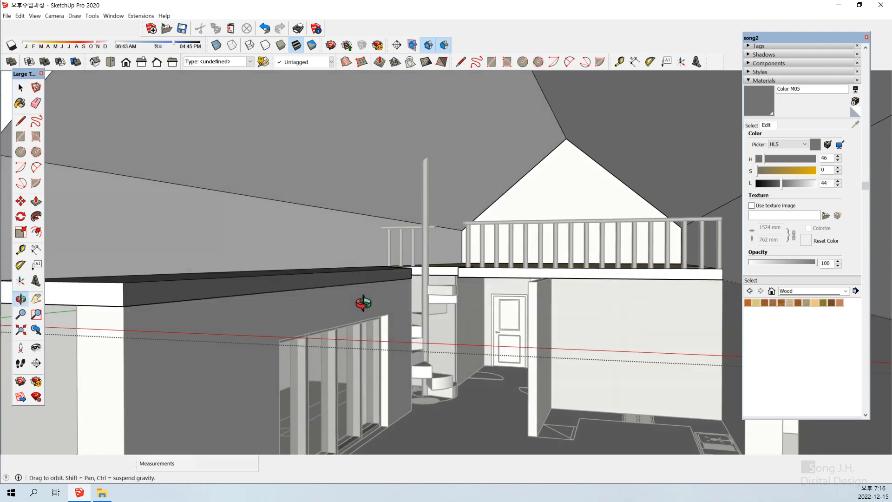
pyautogui.click(360, 278)
pyautogui.click(342, 307)
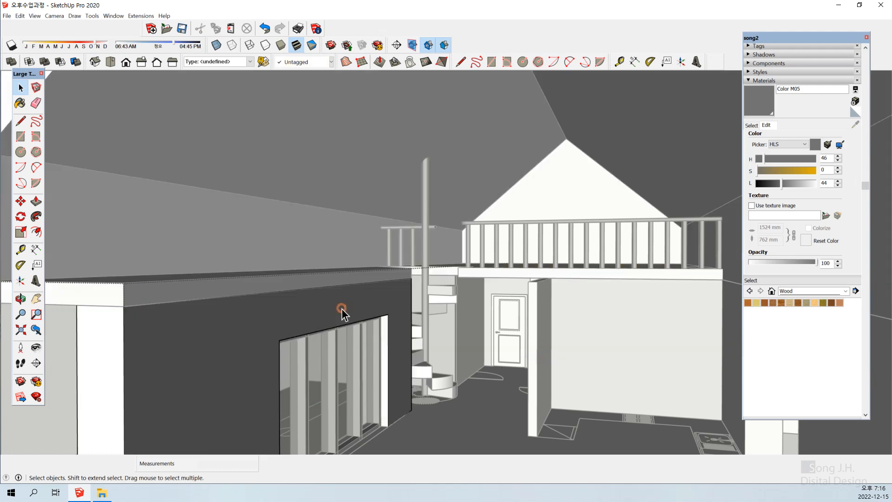
pyautogui.doubleClick(364, 277)
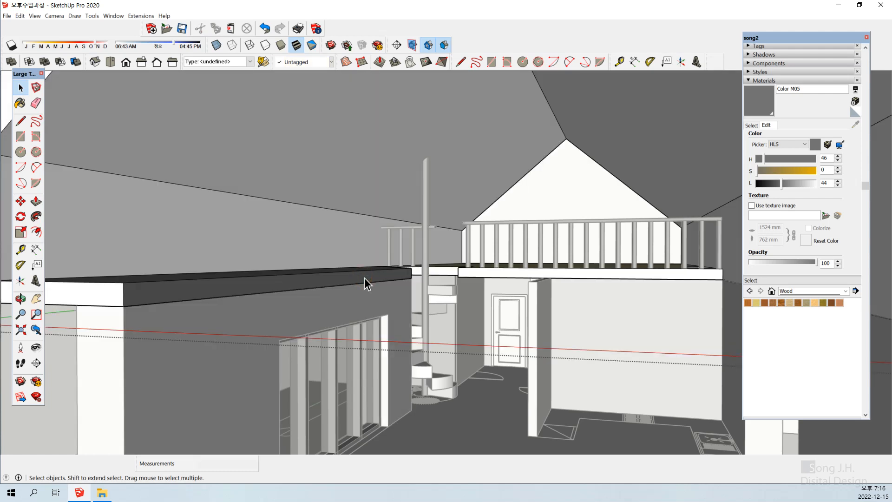
pyautogui.click(365, 278)
# Close the open group and hide the back wall tag.
pyautogui.click(562, 204)
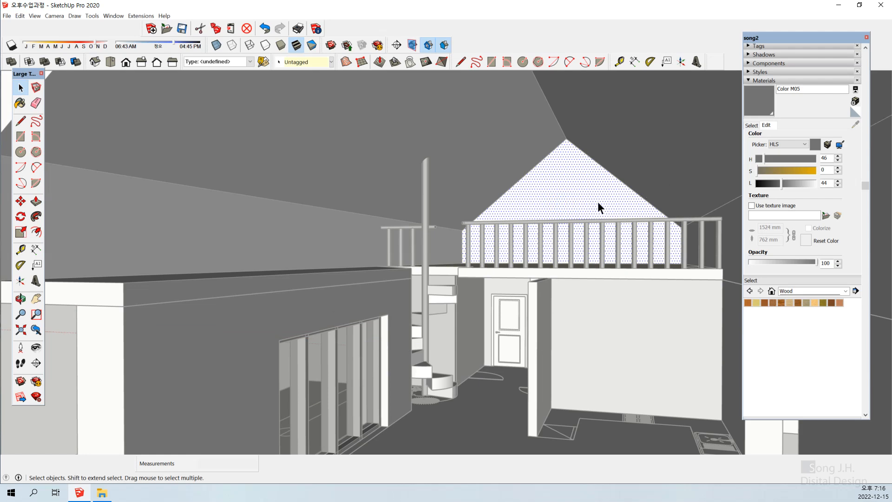
pyautogui.scroll(-6, 581, 202)
pyautogui.click(701, 124)
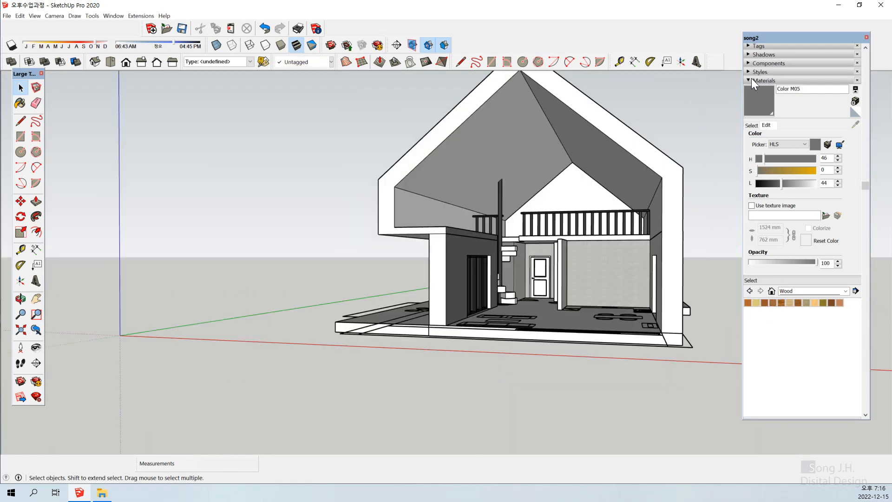
pyautogui.click(749, 46)
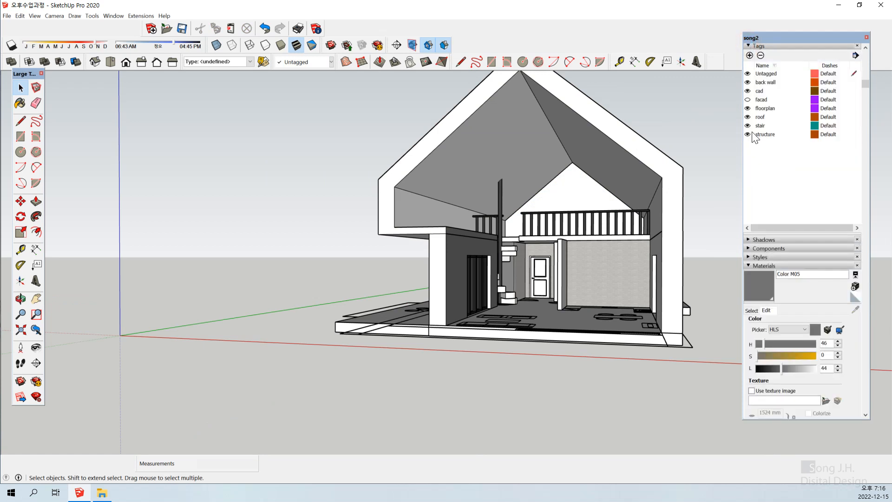
pyautogui.click(747, 82)
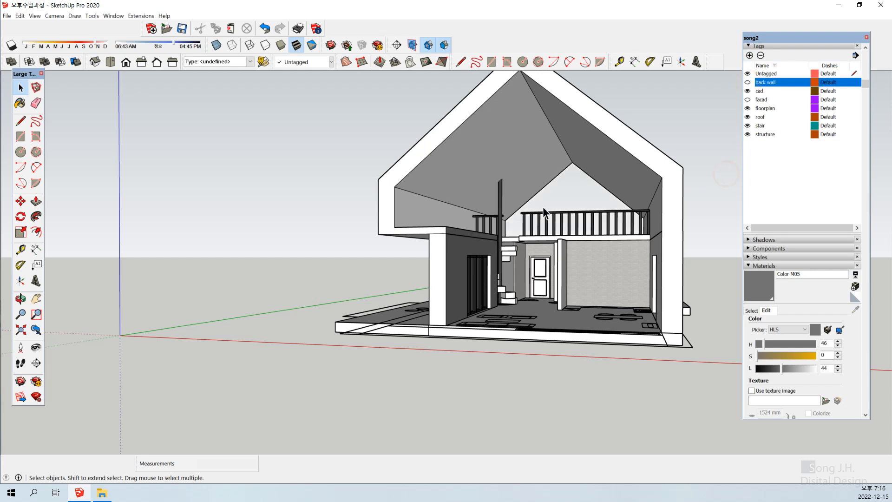
# Open the glass-door wall group, raise Color M05's lightness to 68, and close the group.
pyautogui.scroll(5, 541, 204)
pyautogui.scroll(1, 538, 201)
pyautogui.moveTo(485, 294); pyautogui.dragTo(416, 312, button='middle')
pyautogui.click(421, 323)
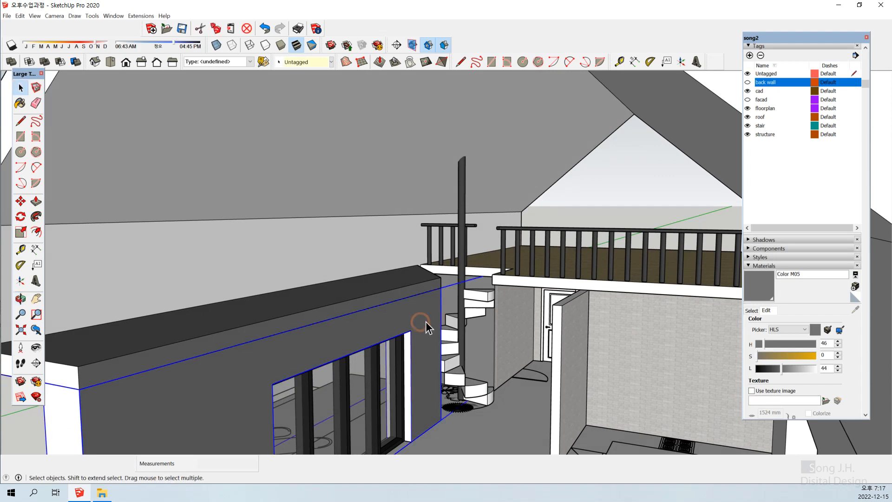
pyautogui.doubleClick(434, 309)
pyautogui.click(418, 313)
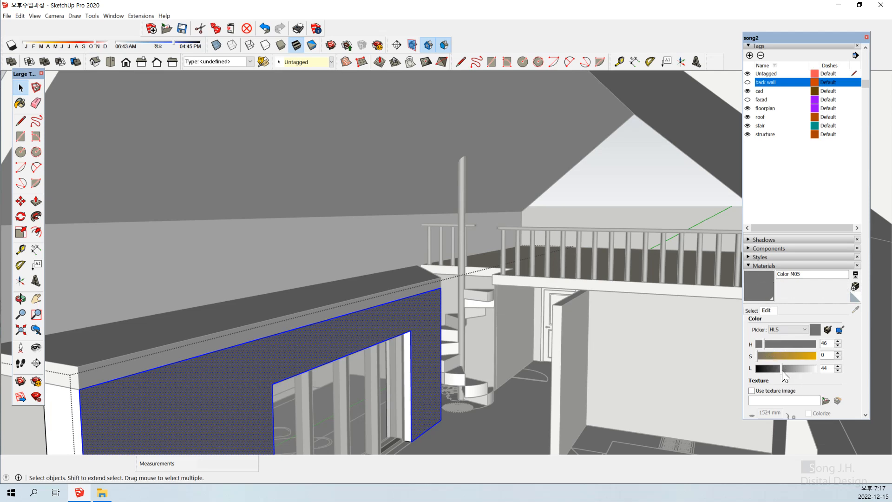
pyautogui.moveTo(782, 369); pyautogui.dragTo(797, 369)
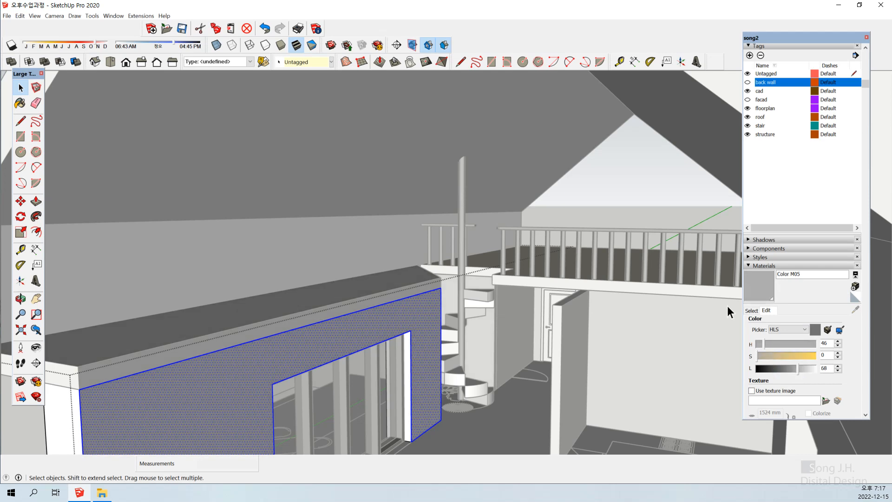
pyautogui.click(630, 185)
pyautogui.scroll(-1, 629, 197)
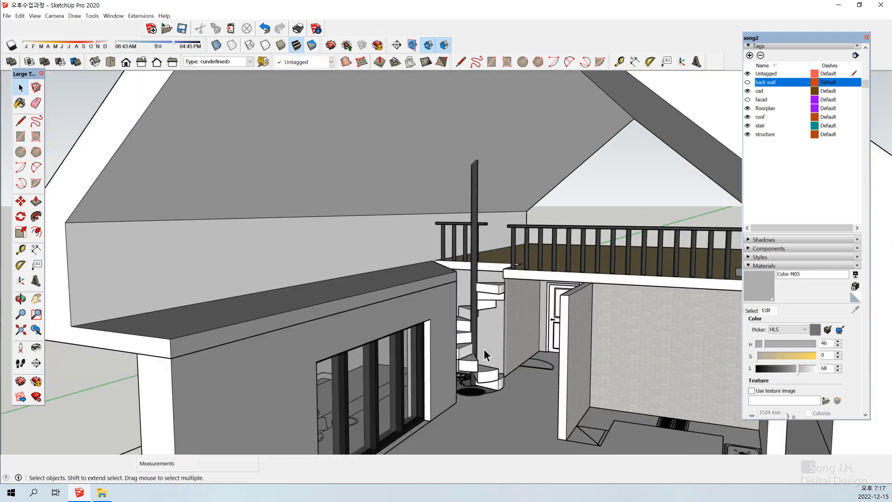
pyautogui.moveTo(484, 354); pyautogui.dragTo(493, 314, button='middle')
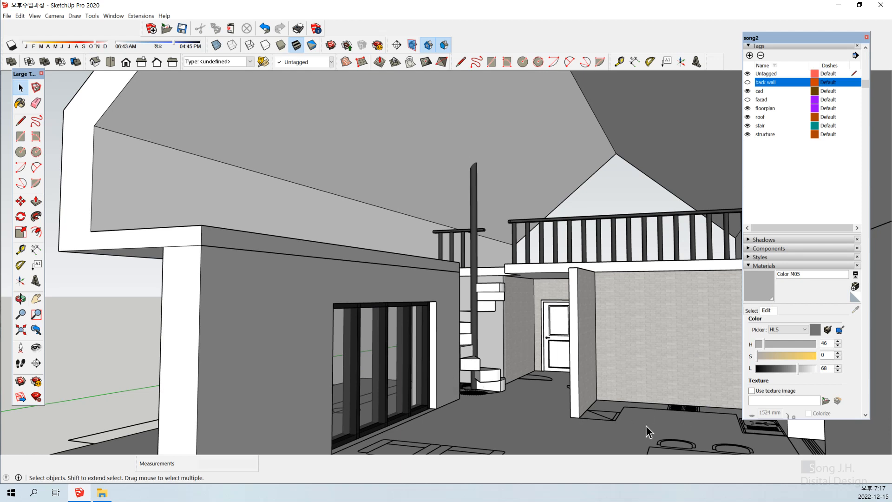
pyautogui.scroll(-3, 447, 366)
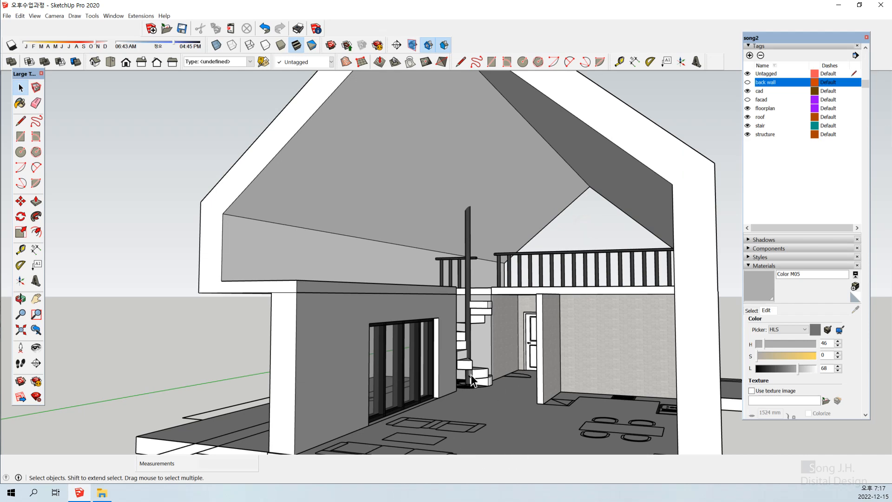
# Examine the loft railing, roof and side wall surfaces around the double-height living space.
pyautogui.moveTo(473, 380); pyautogui.dragTo(492, 386, button='middle')
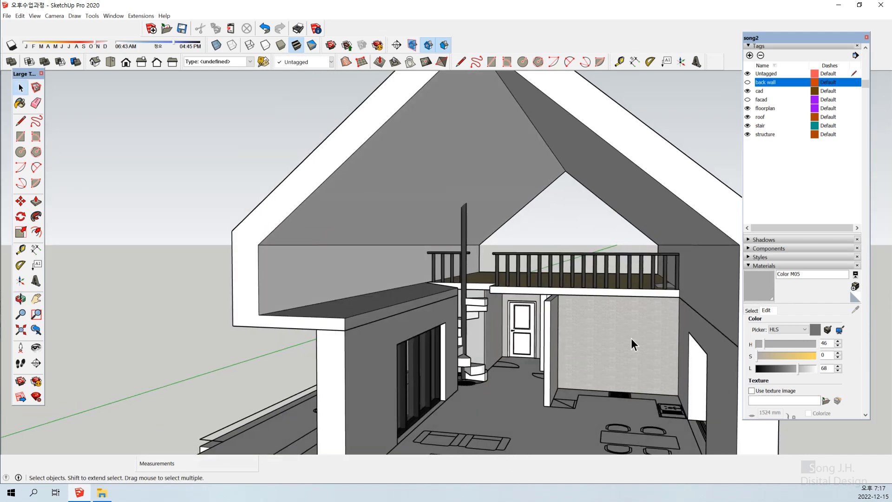
pyautogui.scroll(-3, 475, 325)
pyautogui.moveTo(547, 350); pyautogui.dragTo(619, 331, button='middle')
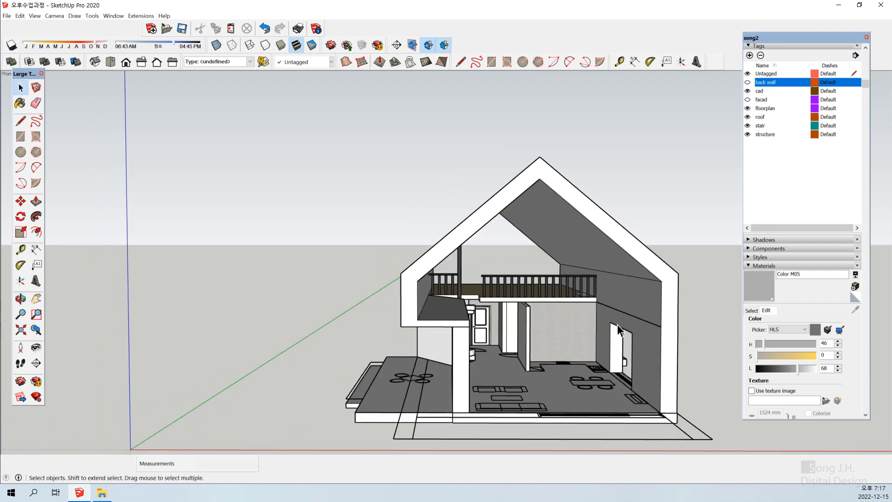
pyautogui.scroll(10, 511, 246)
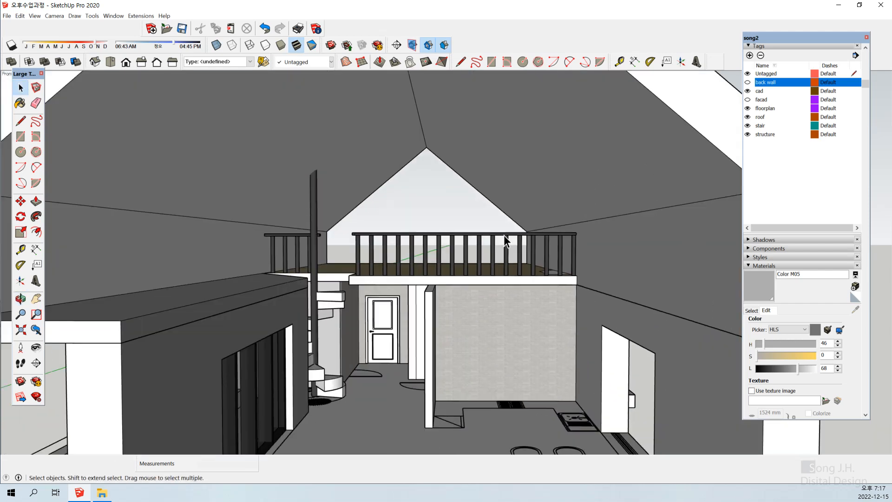
pyautogui.click(505, 244)
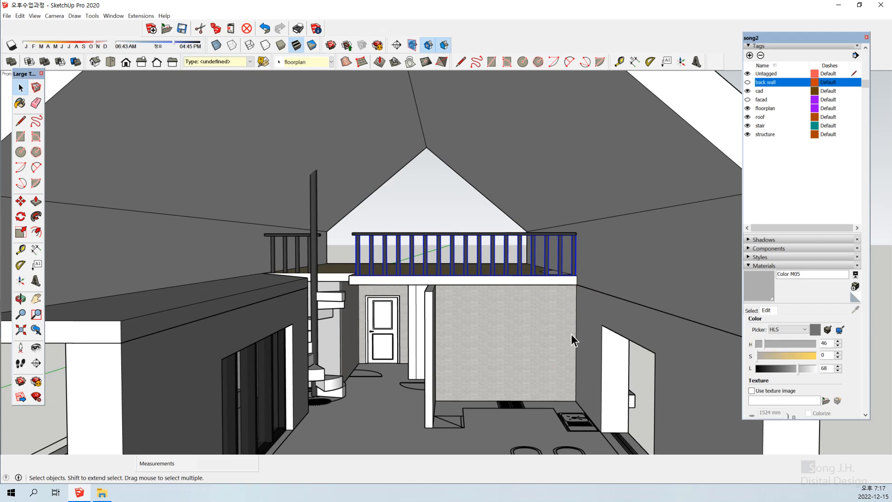
pyautogui.scroll(-1, 575, 341)
pyautogui.click(640, 292)
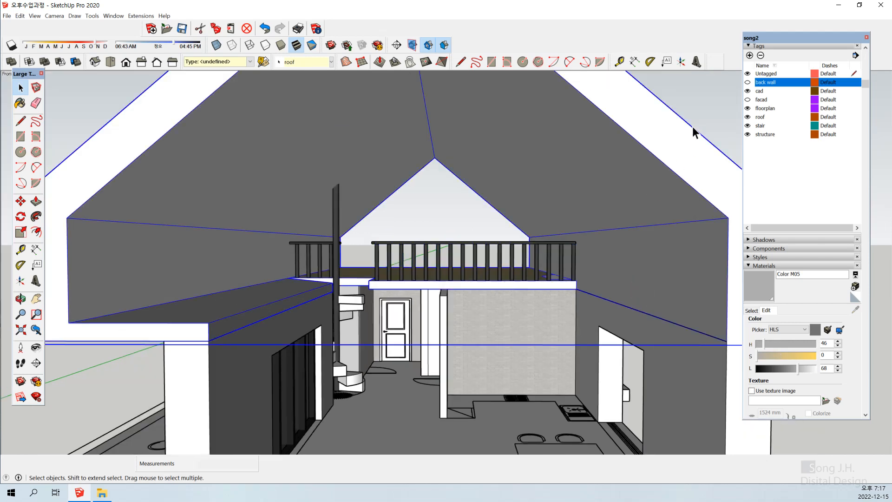
pyautogui.click(717, 105)
pyautogui.scroll(5, 681, 353)
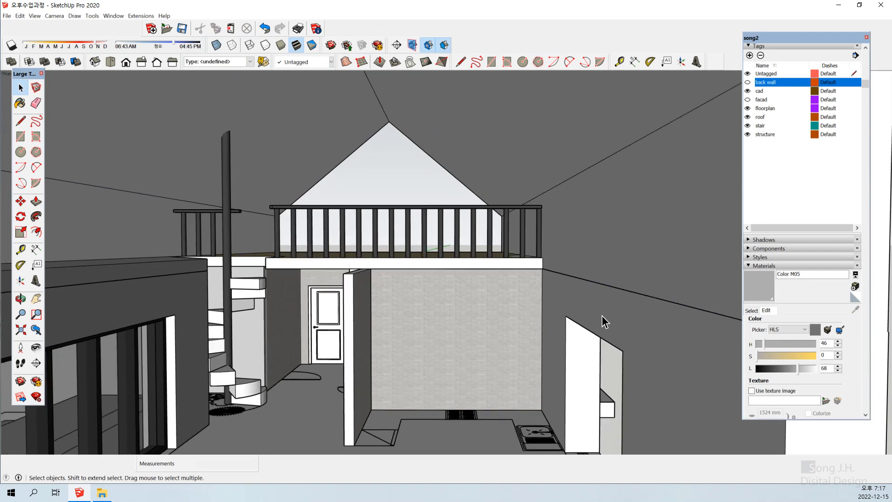
# Open the side wall group beside the block wall and examine the line where its top meets the roof.
pyautogui.scroll(3, 679, 320)
pyautogui.click(598, 275)
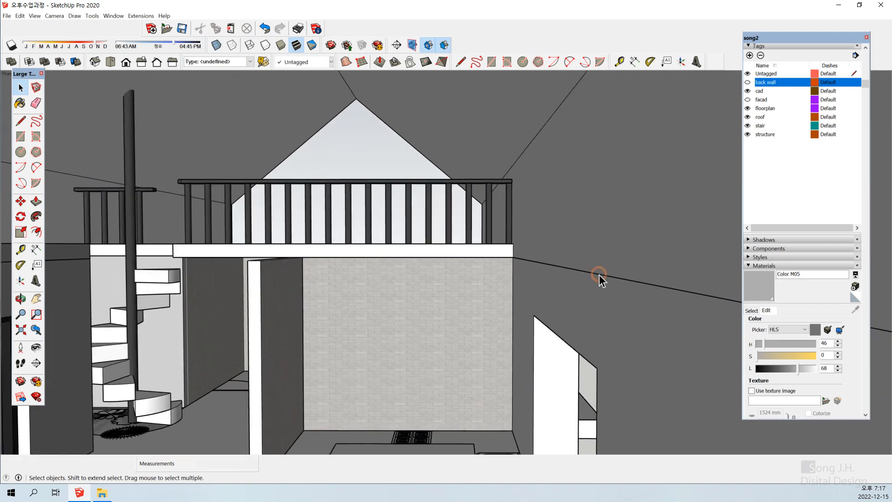
pyautogui.scroll(3, 608, 280)
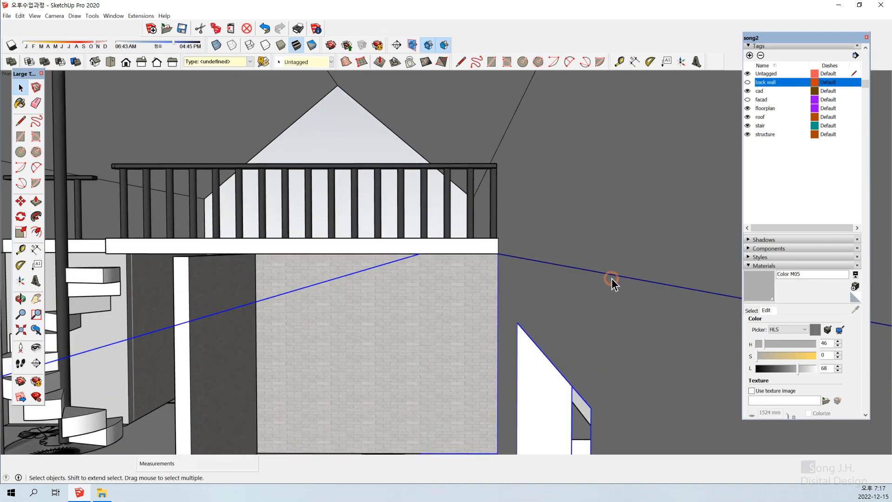
pyautogui.click(611, 278)
pyautogui.scroll(3, 612, 277)
pyautogui.scroll(1, 614, 280)
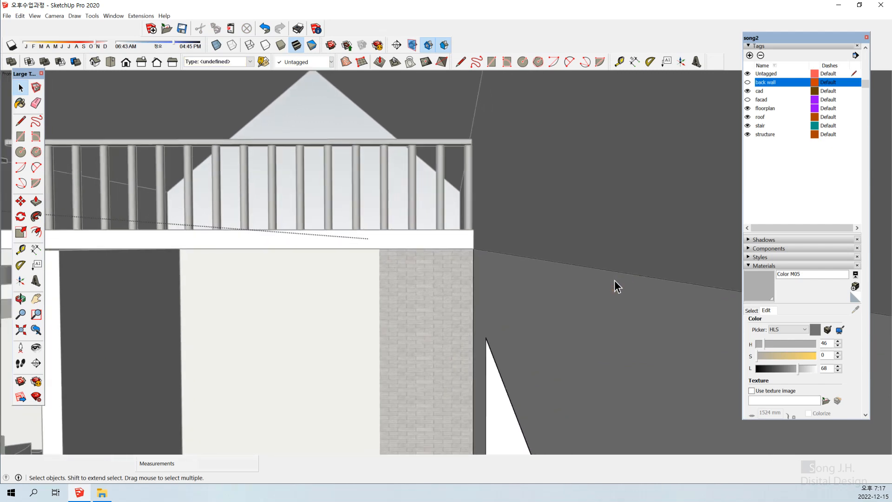
pyautogui.click(619, 273)
pyautogui.scroll(1, 625, 280)
pyautogui.scroll(2, 556, 288)
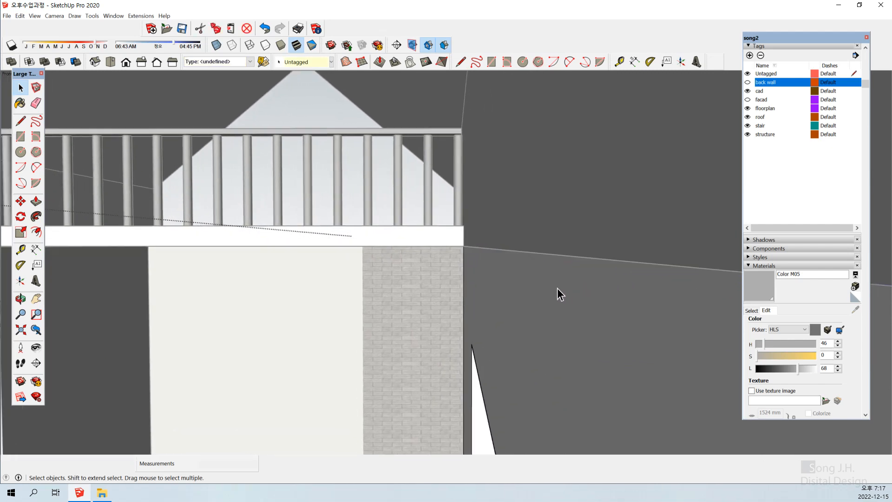
pyautogui.moveTo(556, 288); pyautogui.dragTo(548, 259, button='middle')
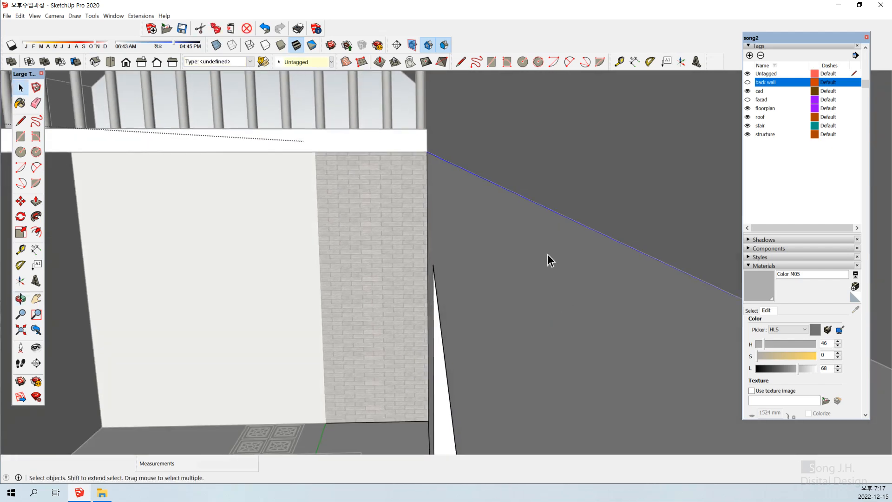
pyautogui.click(539, 168)
pyautogui.scroll(1, 489, 138)
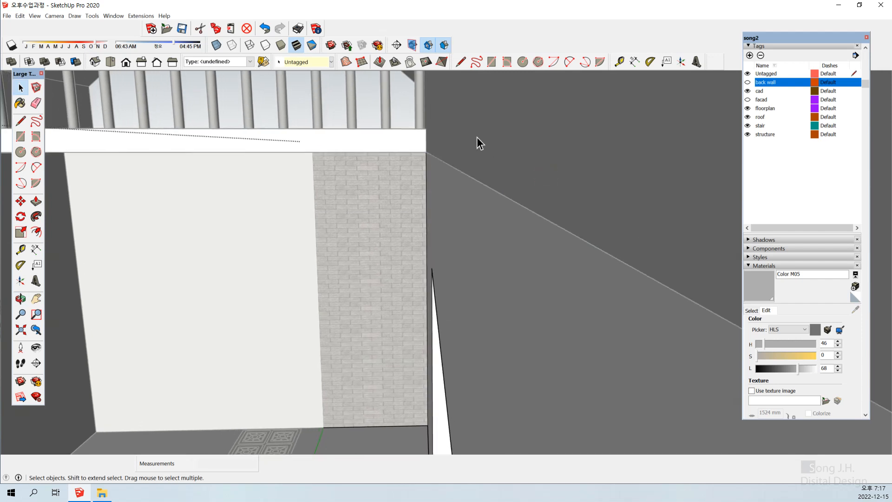
pyautogui.scroll(2, 477, 135)
pyautogui.scroll(2, 477, 136)
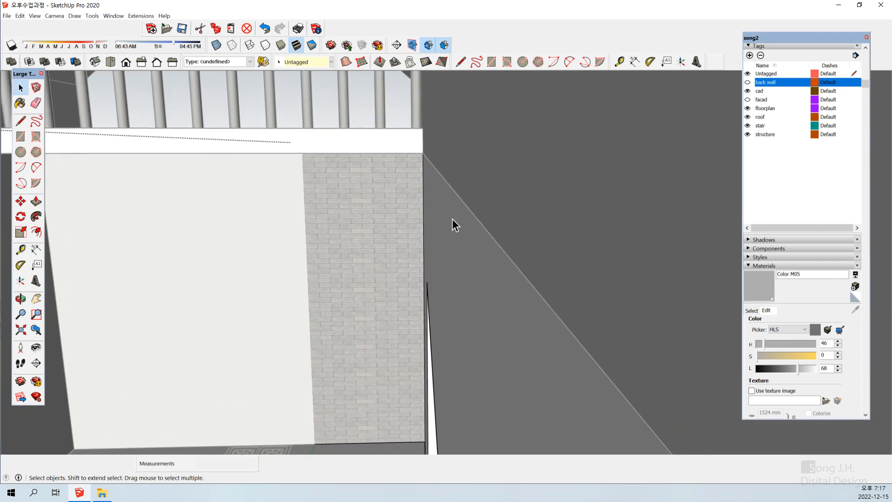
pyautogui.click(440, 199)
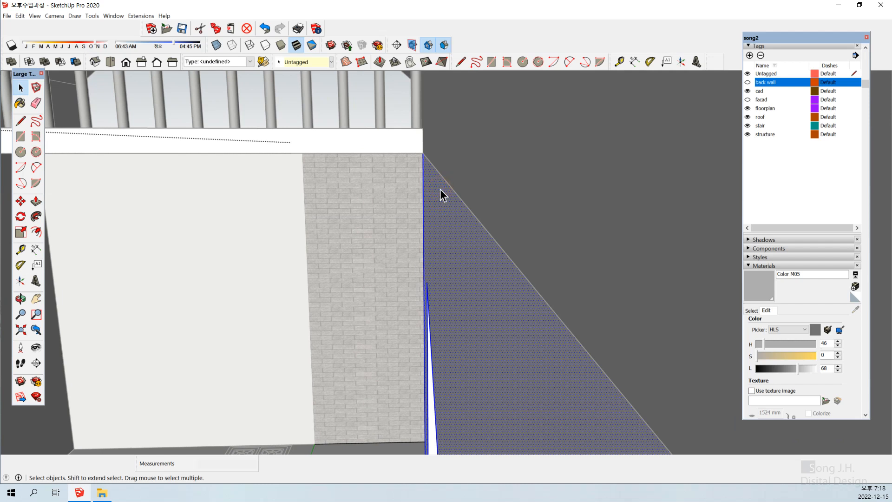
pyautogui.press('p')
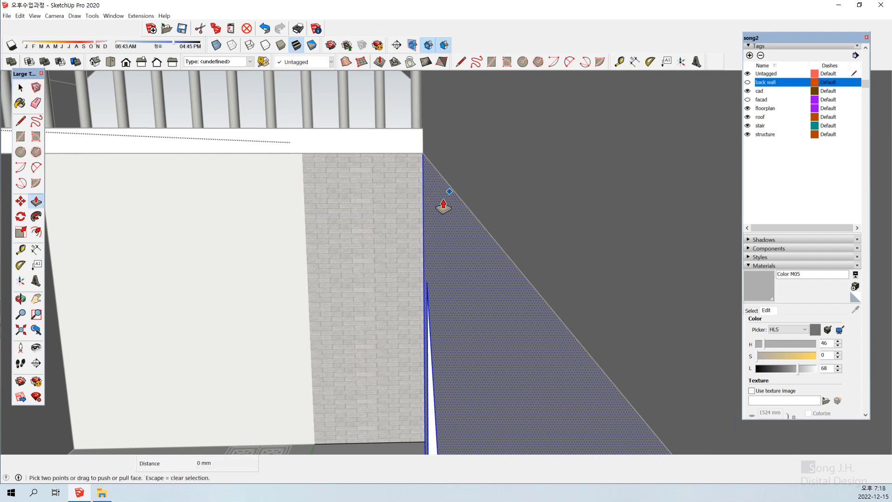
pyautogui.press('space')
pyautogui.scroll(-3, 518, 193)
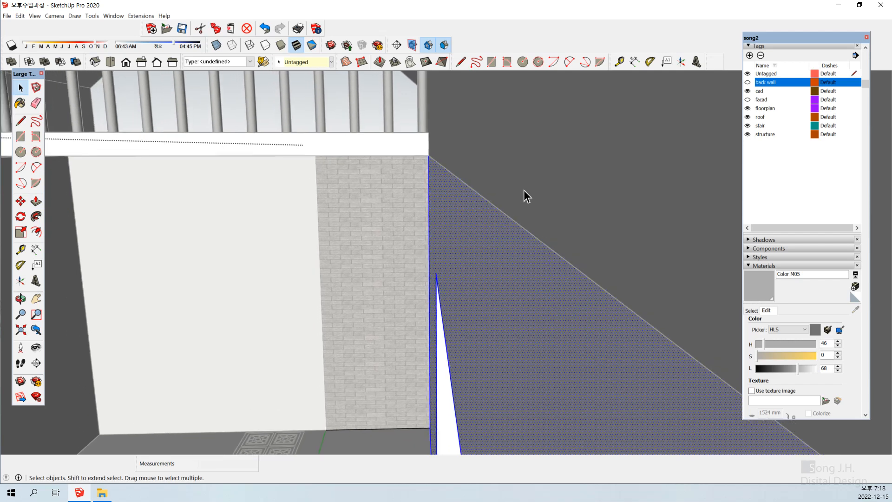
pyautogui.click(370, 107)
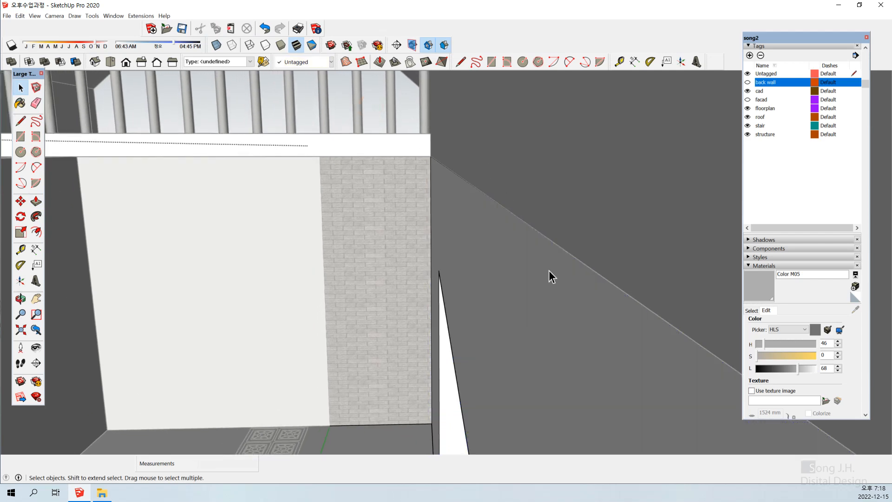
pyautogui.click(341, 92)
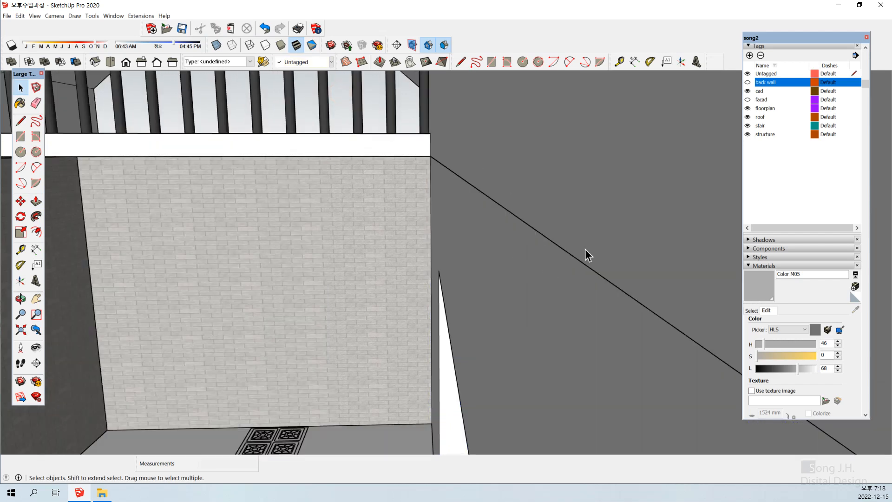
# Reopen the side wall group, erase the short edge segment along its top beside the block wall, and close the group.
pyautogui.click(515, 217)
pyautogui.doubleClick(514, 220)
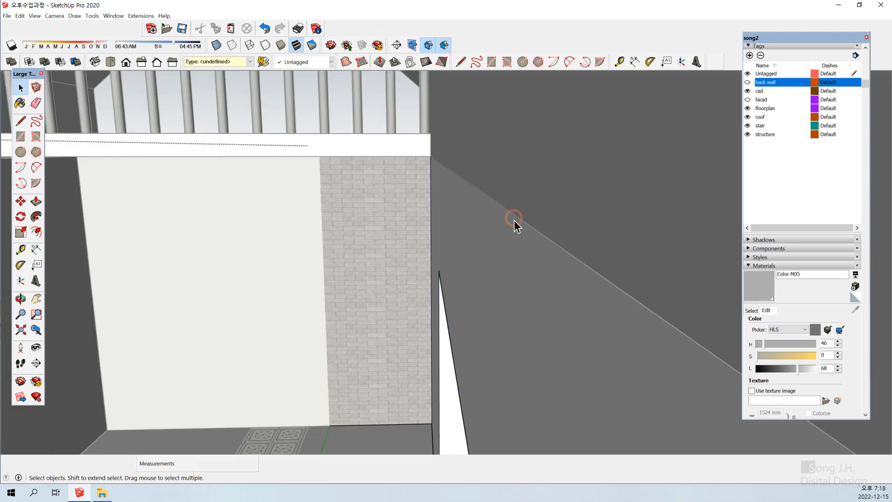
pyautogui.click(515, 222)
pyautogui.click(518, 222)
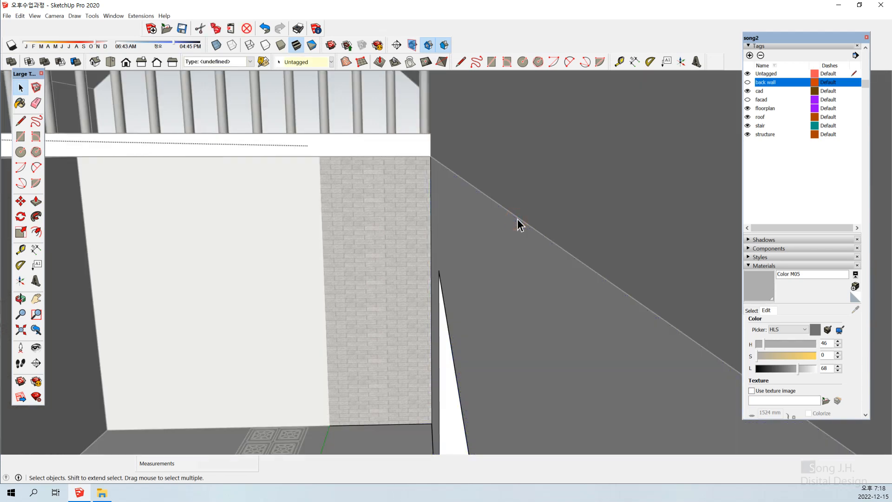
pyautogui.scroll(3, 518, 223)
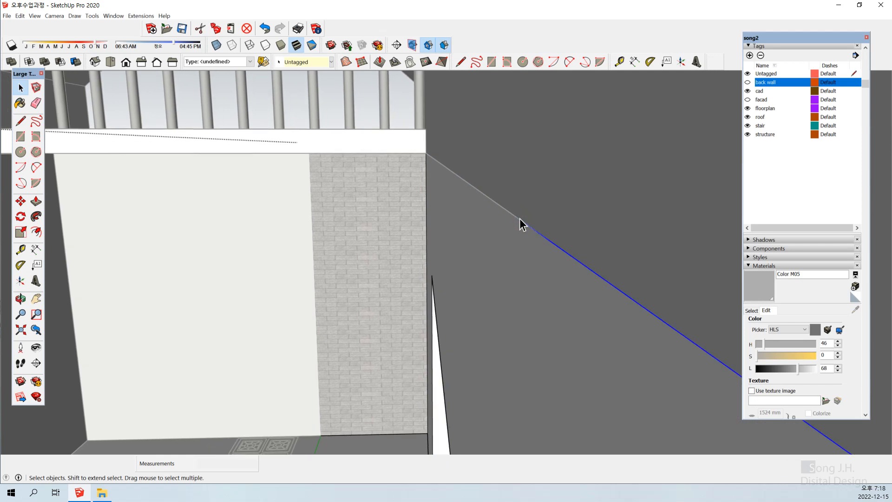
pyautogui.scroll(1, 519, 219)
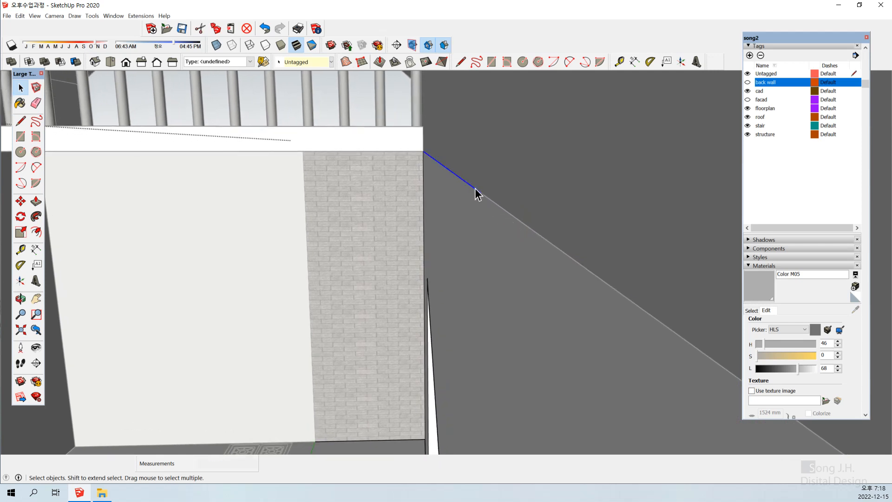
pyautogui.press('e')
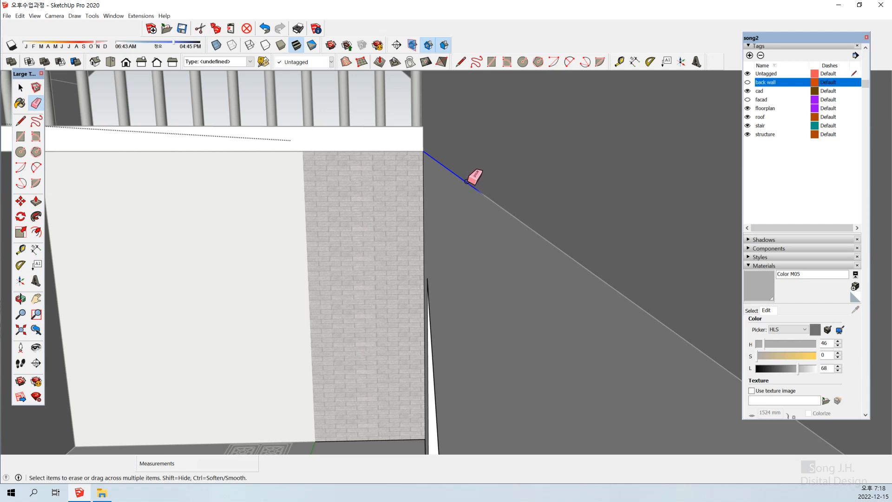
pyautogui.click(466, 183)
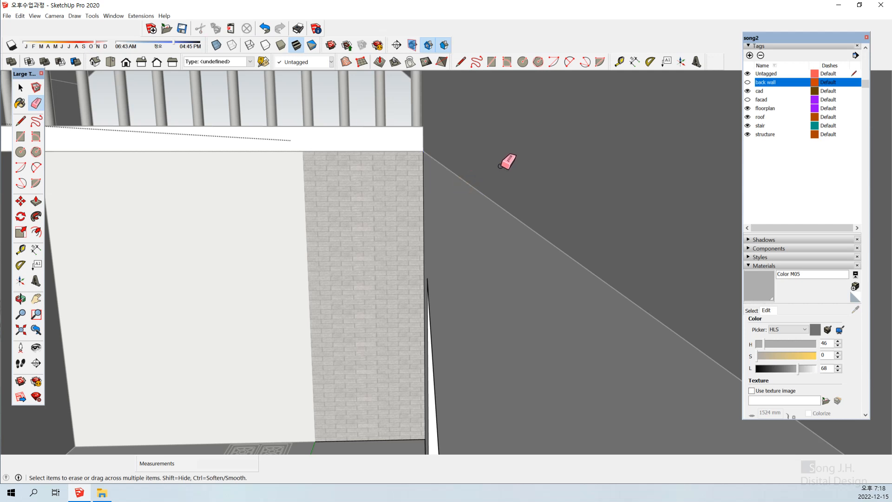
pyautogui.press('space')
pyautogui.scroll(-2, 500, 167)
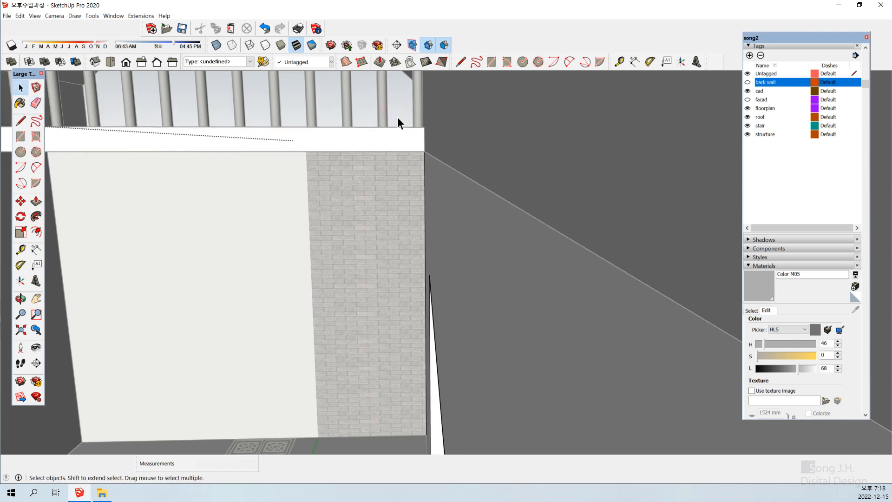
pyautogui.scroll(2, 391, 119)
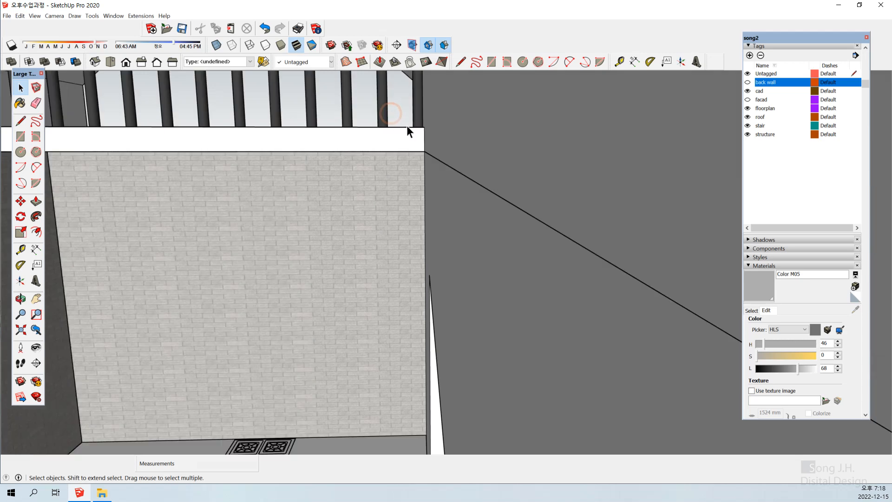
# Reopen the side wall group, erase the dotted line running along its top, and close the group.
pyautogui.scroll(-1, 492, 181)
pyautogui.click(497, 181)
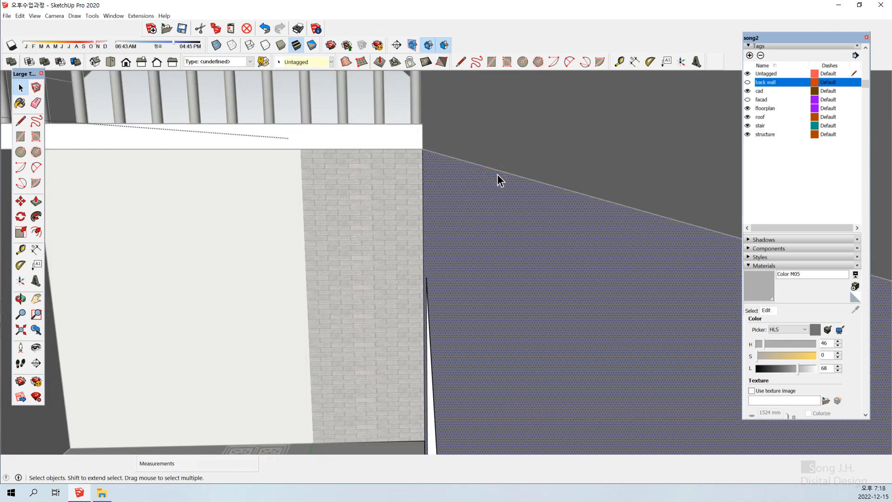
pyautogui.click(496, 171)
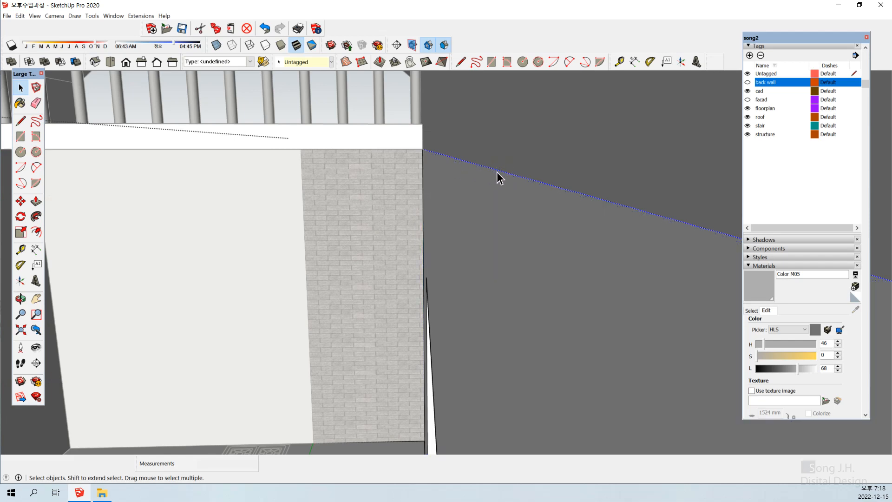
pyautogui.press('e')
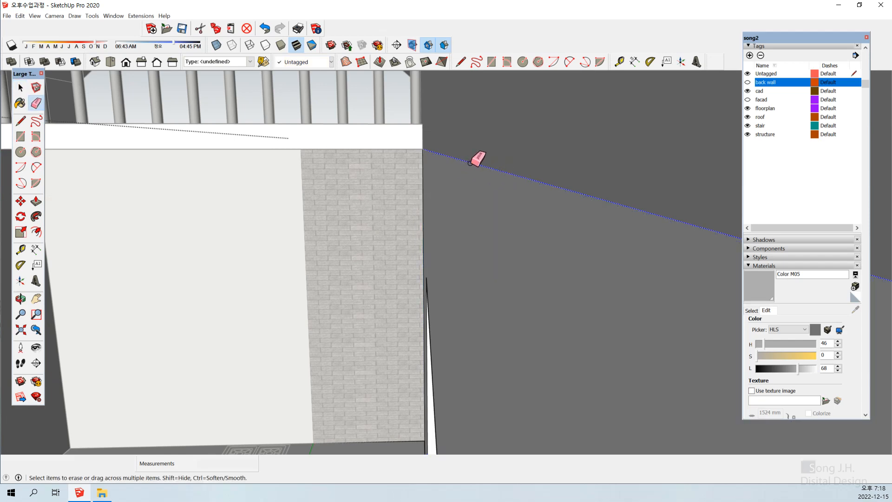
pyautogui.click(469, 163)
pyautogui.press('space')
pyautogui.scroll(-2, 448, 180)
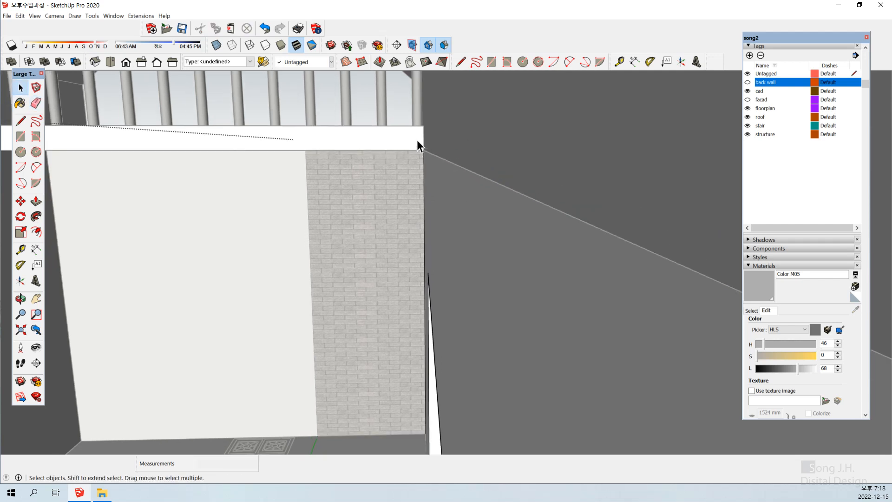
pyautogui.click(401, 111)
pyautogui.scroll(3, 525, 204)
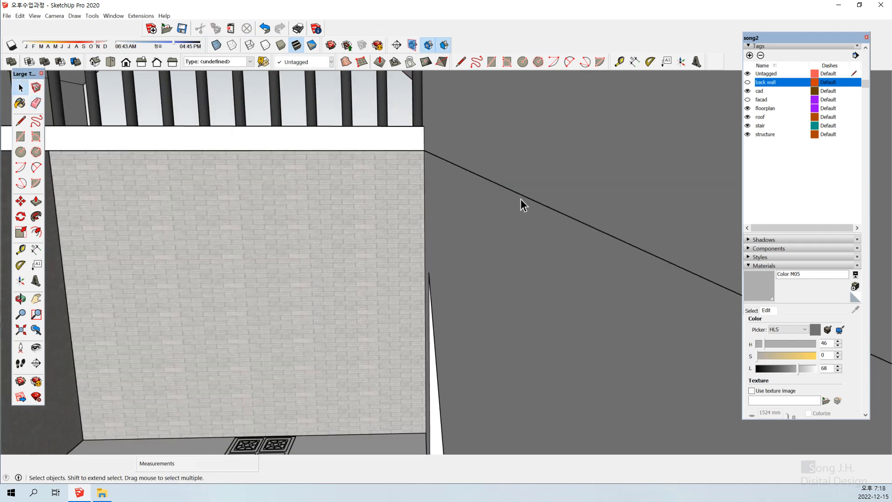
# Open the group at the side wall's top, erase the long sloping line where the wall meets the roof, and close the group.
pyautogui.click(530, 204)
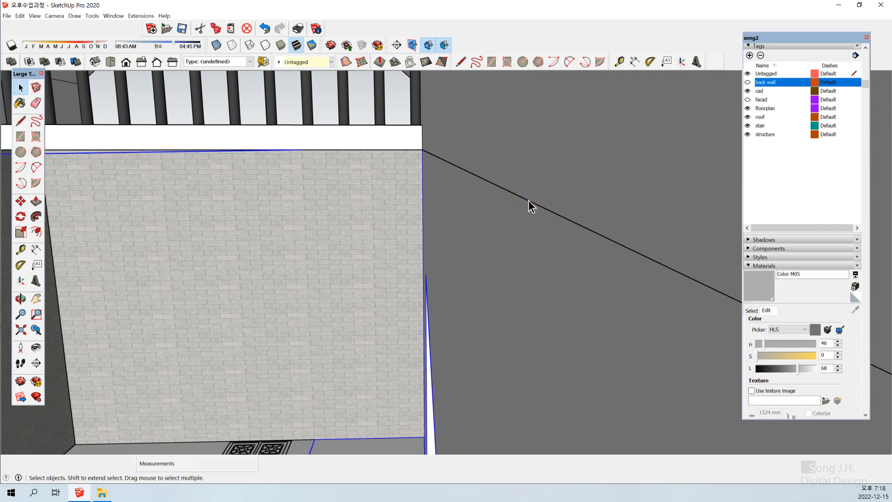
pyautogui.press('Delete')
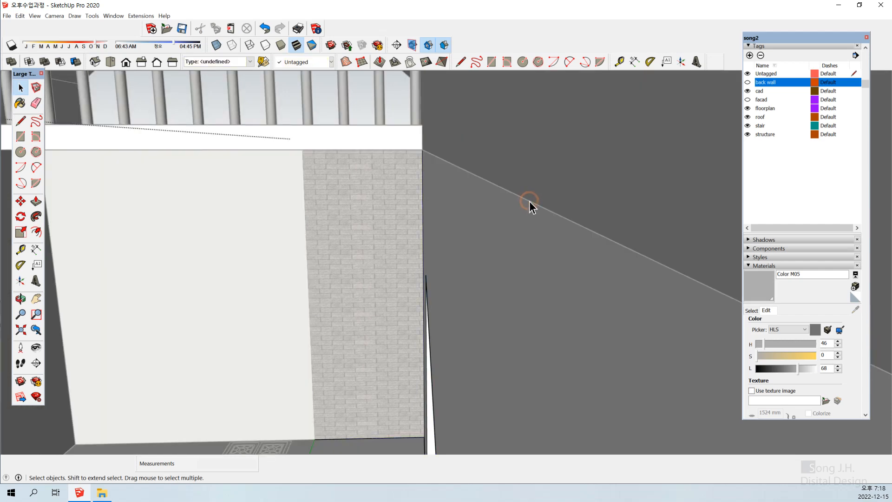
pyautogui.click(530, 204)
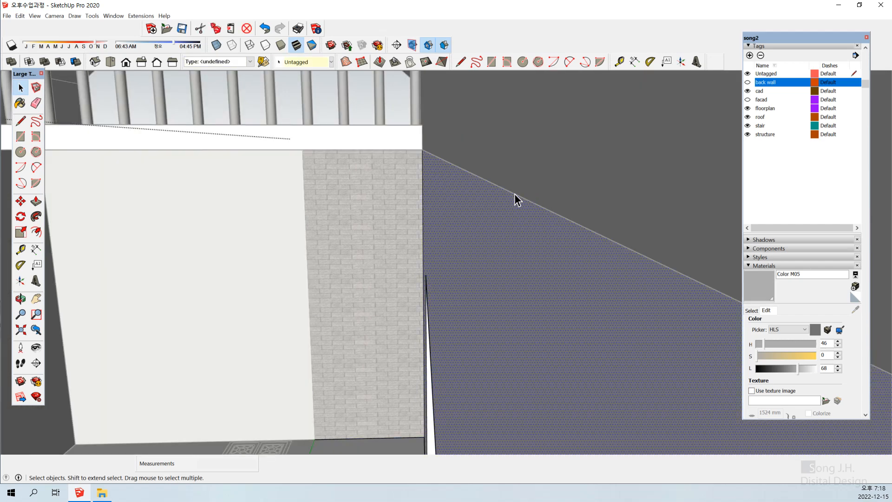
pyautogui.scroll(2, 515, 194)
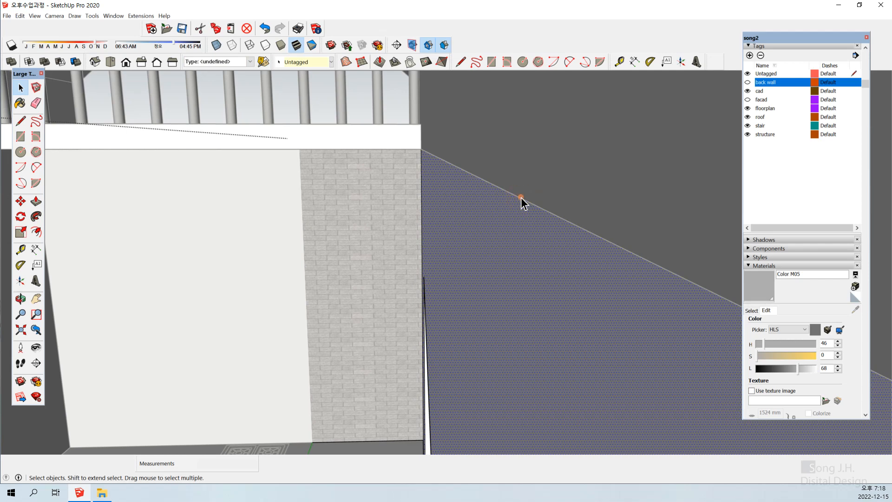
pyautogui.click(522, 200)
pyautogui.click(522, 201)
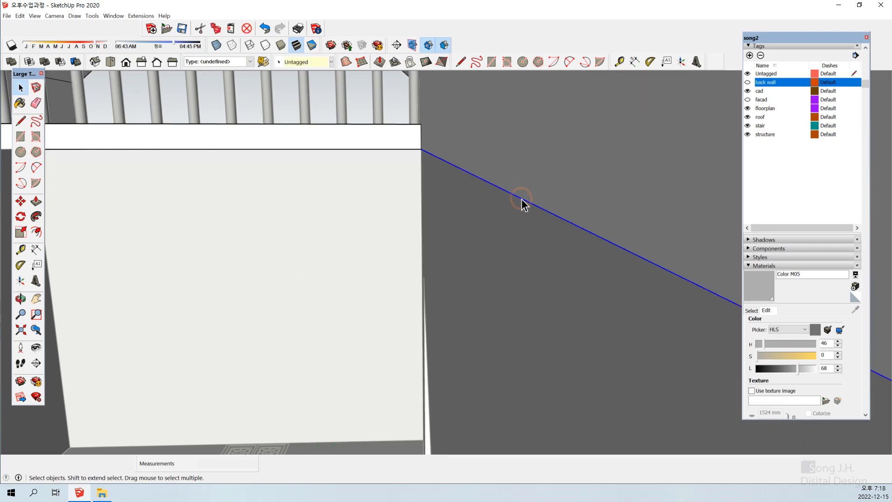
pyautogui.press('e')
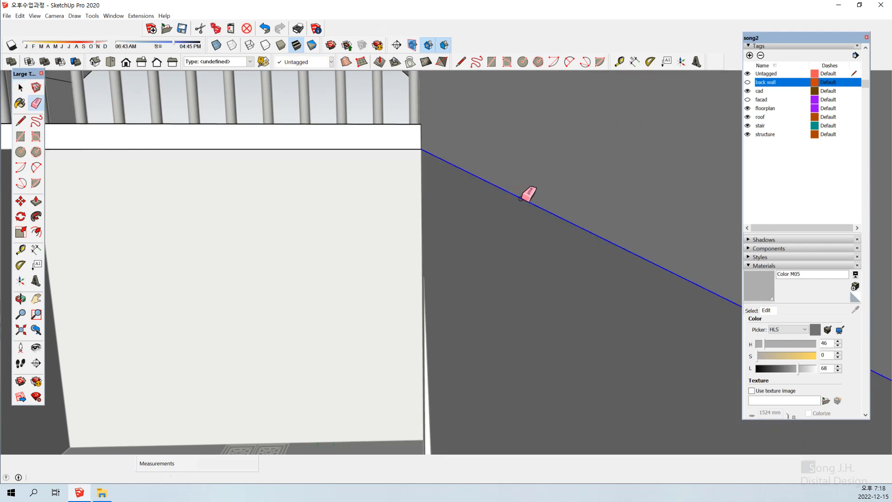
pyautogui.click(521, 200)
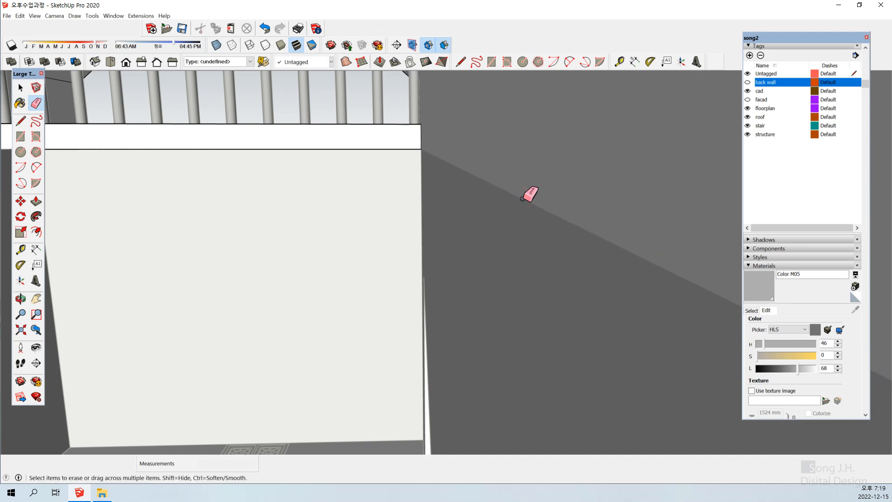
pyautogui.press('space')
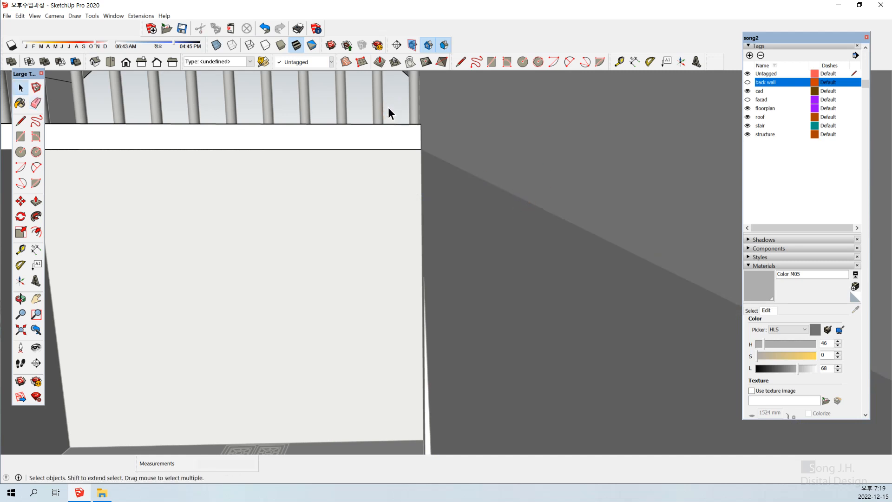
pyautogui.scroll(-2, 425, 268)
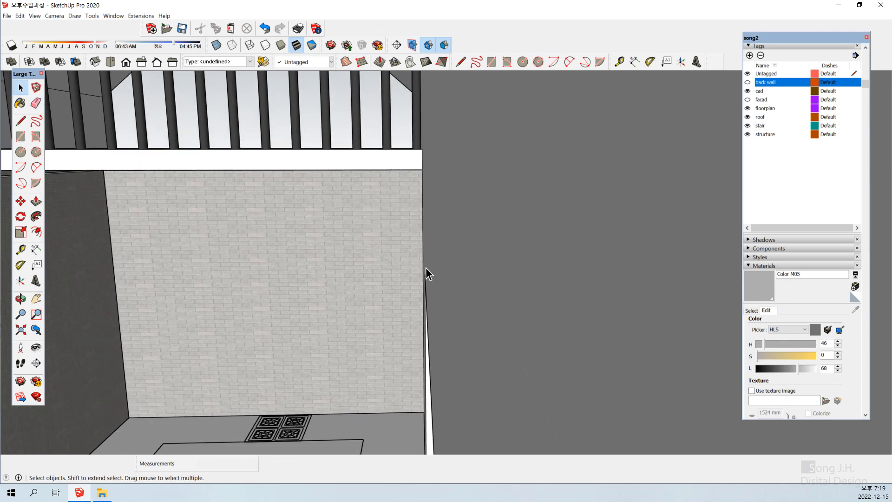
# Examine the joint between the side wall and roof from the living space and near the loft railing.
pyautogui.scroll(-5, 423, 264)
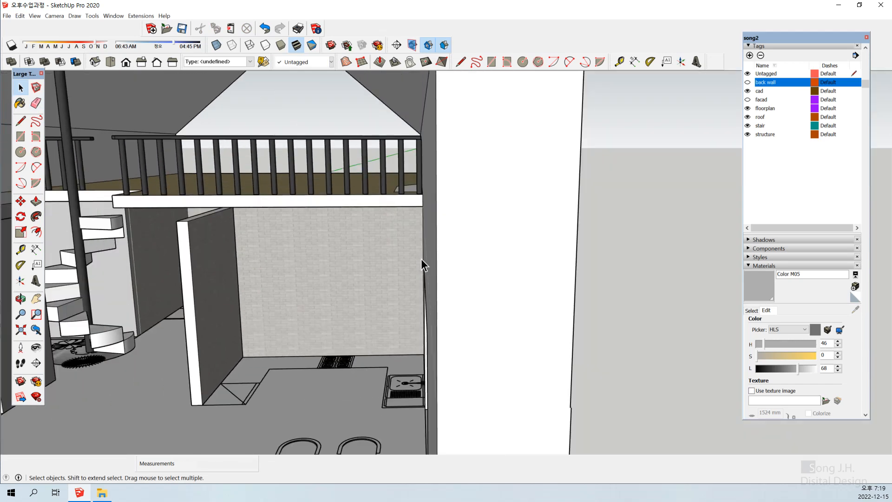
pyautogui.moveTo(421, 258)
pyautogui.mouseDown(button='middle')
pyautogui.moveTo(440, 259)
pyautogui.moveTo(414, 260)
pyautogui.mouseUp(button='middle')
pyautogui.scroll(2, 415, 259)
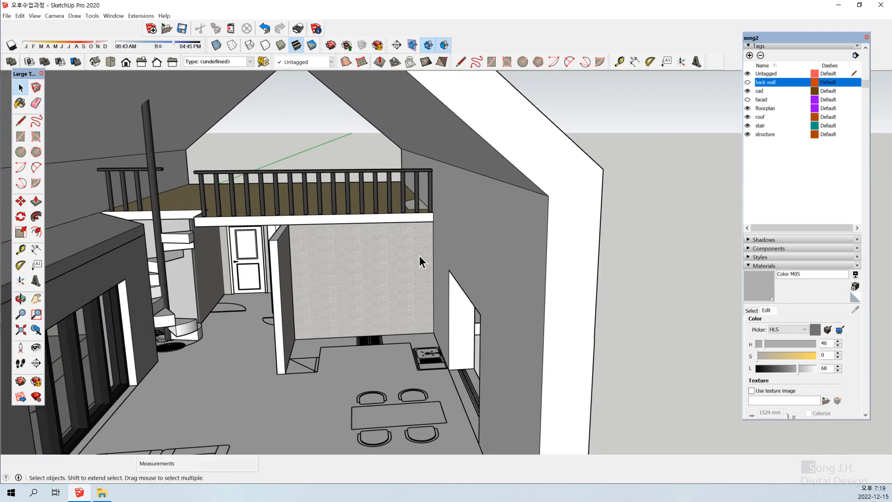
pyautogui.scroll(-1, 419, 261)
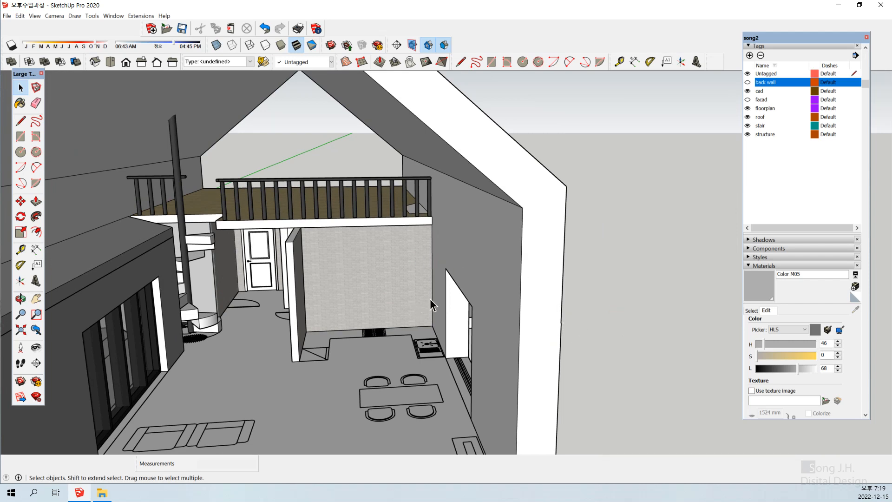
pyautogui.scroll(-2, 431, 301)
pyautogui.moveTo(322, 275); pyautogui.dragTo(325, 263, button='middle')
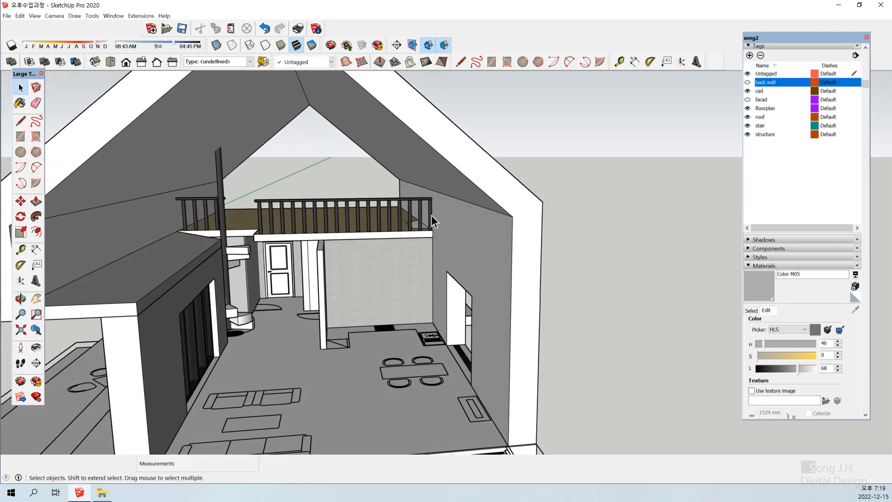
pyautogui.scroll(5, 394, 194)
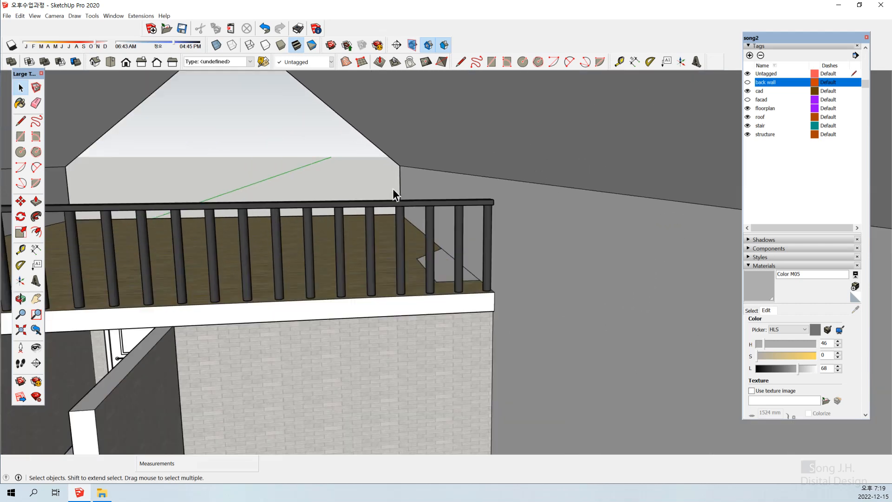
pyautogui.moveTo(394, 163); pyautogui.dragTo(408, 219, button='middle')
pyautogui.moveTo(393, 248); pyautogui.dragTo(400, 193, button='middle')
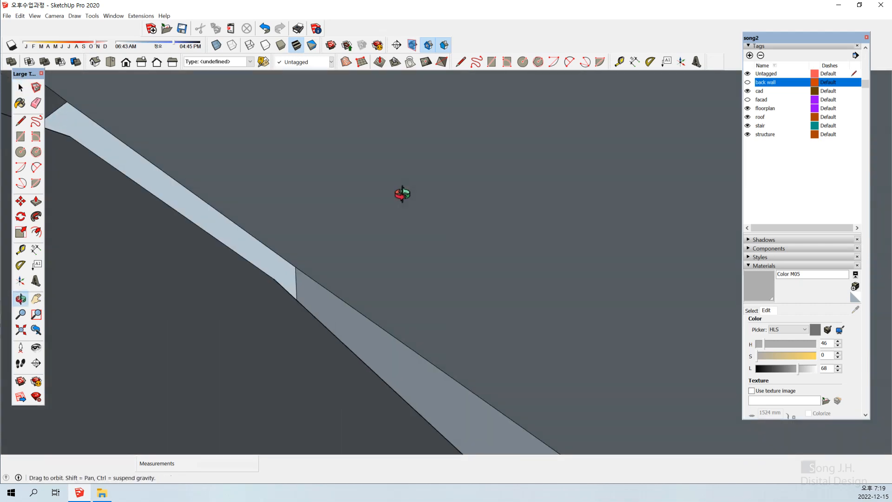
pyautogui.click(20, 329)
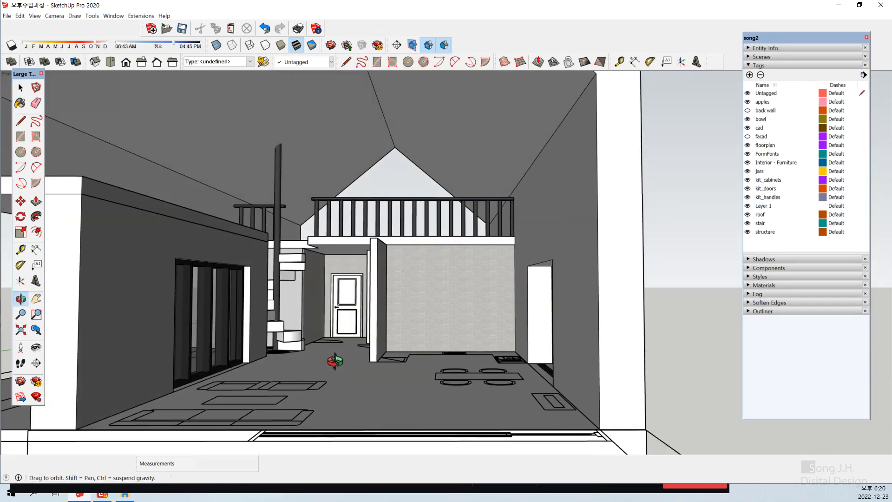
# Examine the kitchen area around the block wall, partition, stove and sink outlines, and side wall window from several angles.
pyautogui.moveTo(335, 361); pyautogui.dragTo(338, 361, button='middle')
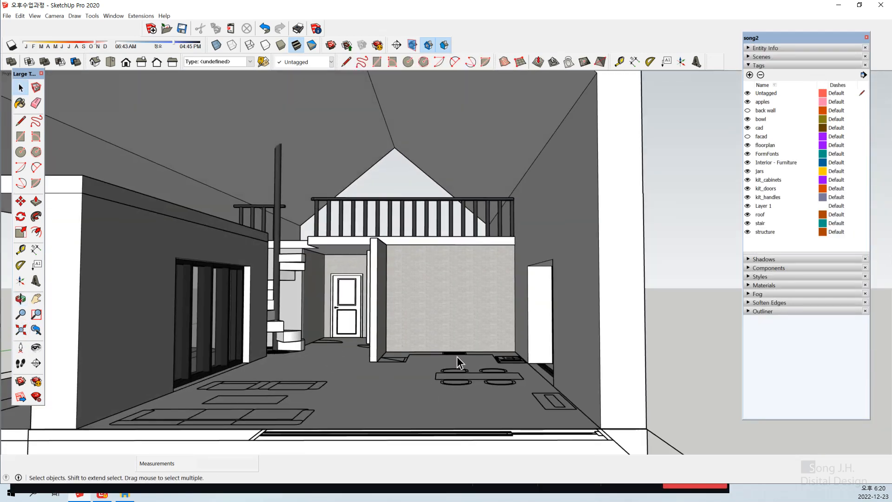
pyautogui.scroll(4, 434, 326)
pyautogui.moveTo(433, 325); pyautogui.dragTo(464, 329, button='middle')
pyautogui.moveTo(408, 332); pyautogui.dragTo(383, 330, button='middle')
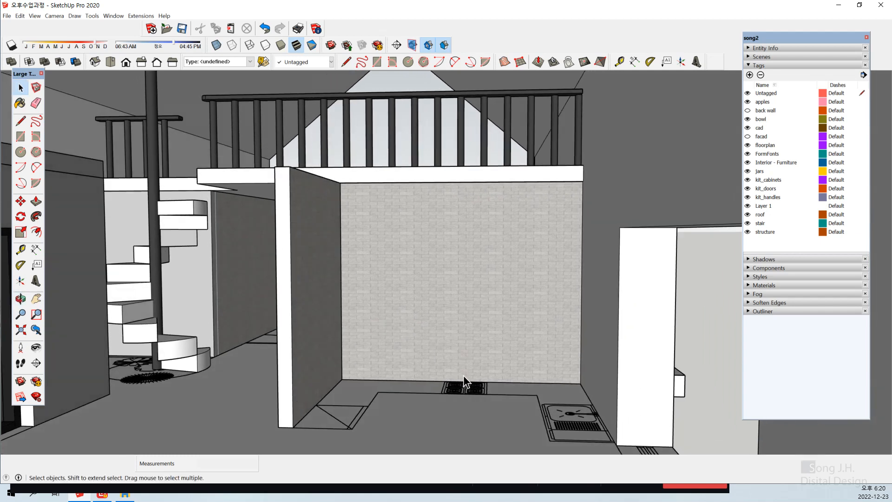
pyautogui.scroll(-6, 465, 376)
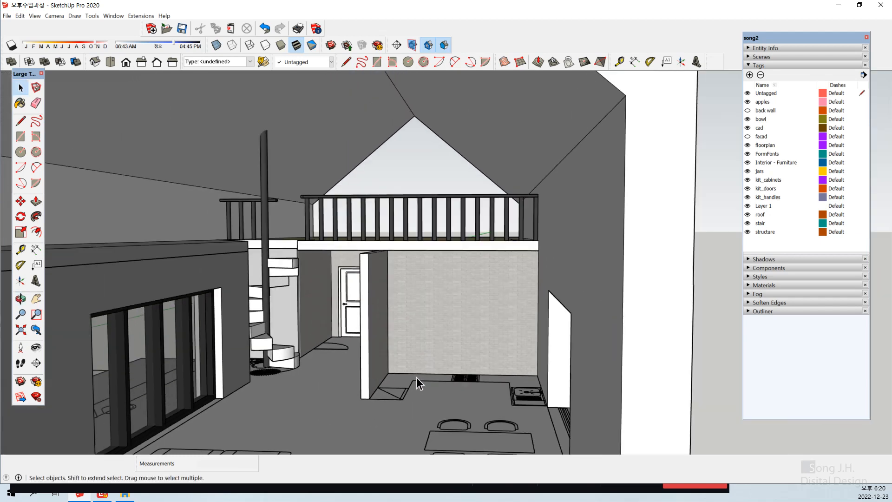
pyautogui.moveTo(418, 381); pyautogui.dragTo(379, 373, button='middle')
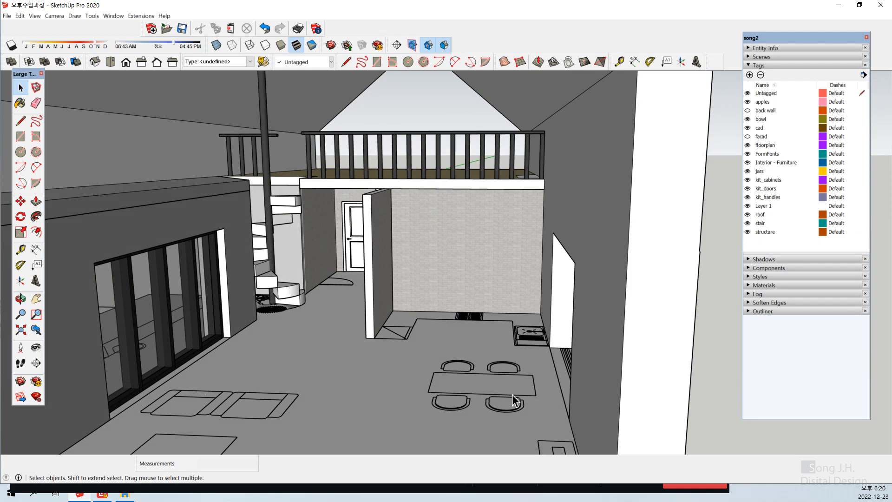
pyautogui.scroll(1, 466, 292)
pyautogui.moveTo(466, 292); pyautogui.dragTo(397, 325, button='middle')
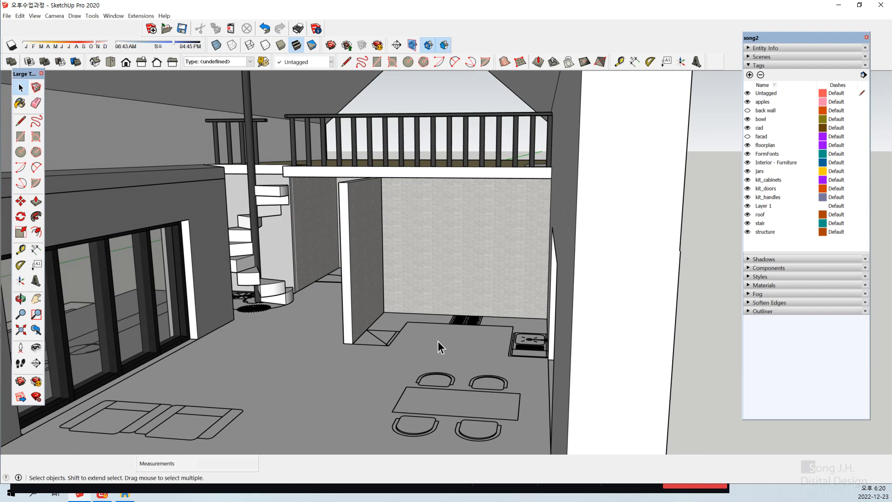
pyautogui.scroll(-2, 438, 347)
pyautogui.scroll(4, 548, 359)
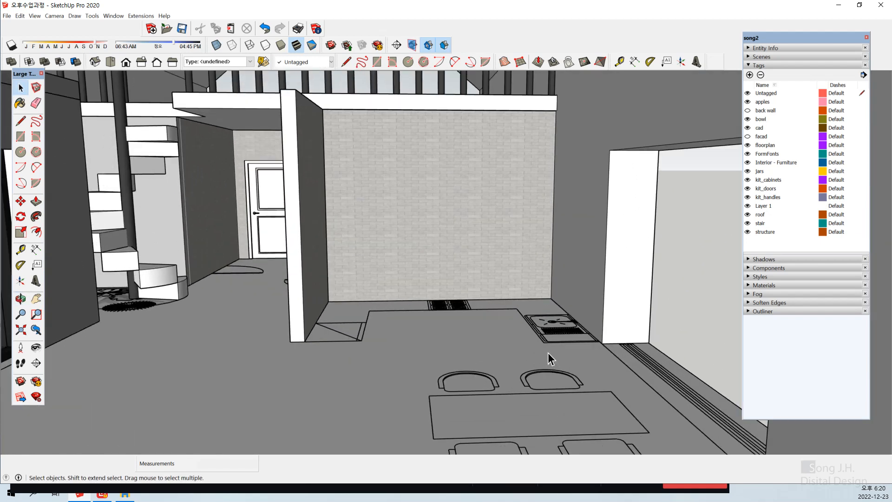
pyautogui.moveTo(547, 352); pyautogui.dragTo(387, 379, button='middle')
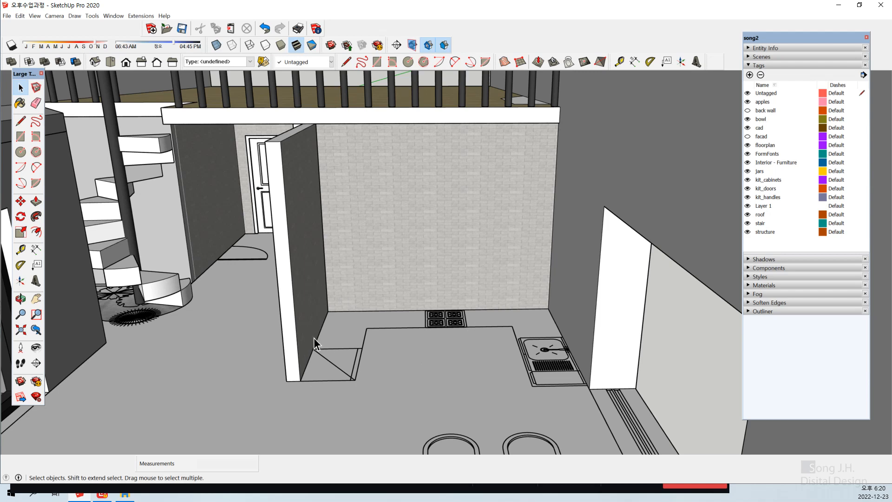
pyautogui.scroll(-2, 303, 342)
pyautogui.scroll(-2, 397, 333)
pyautogui.scroll(2, 396, 334)
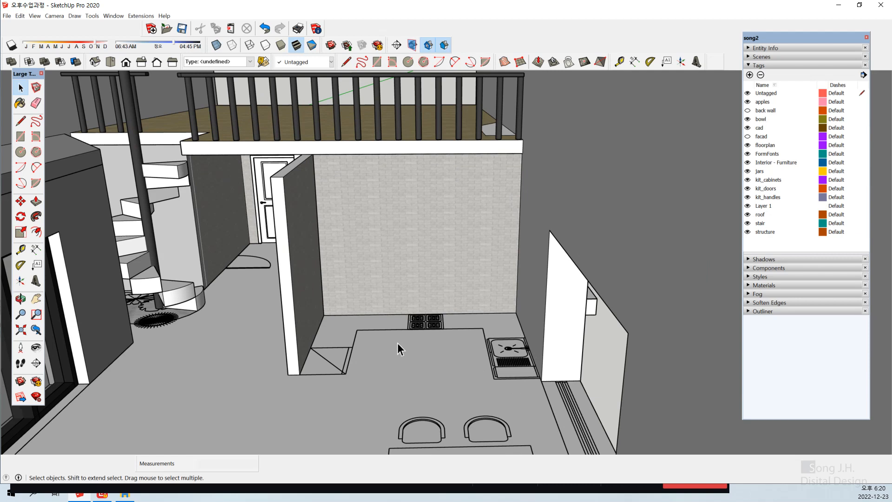
pyautogui.scroll(-2, 291, 314)
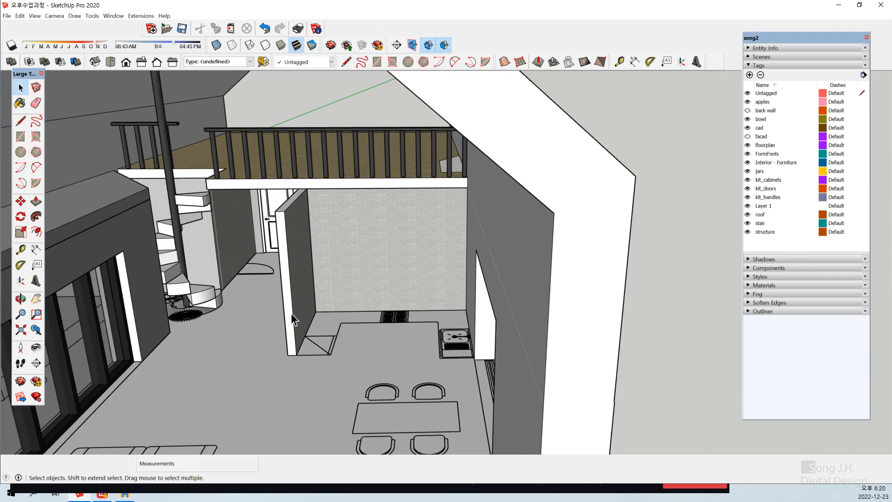
pyautogui.moveTo(518, 325); pyautogui.dragTo(526, 287, button='middle')
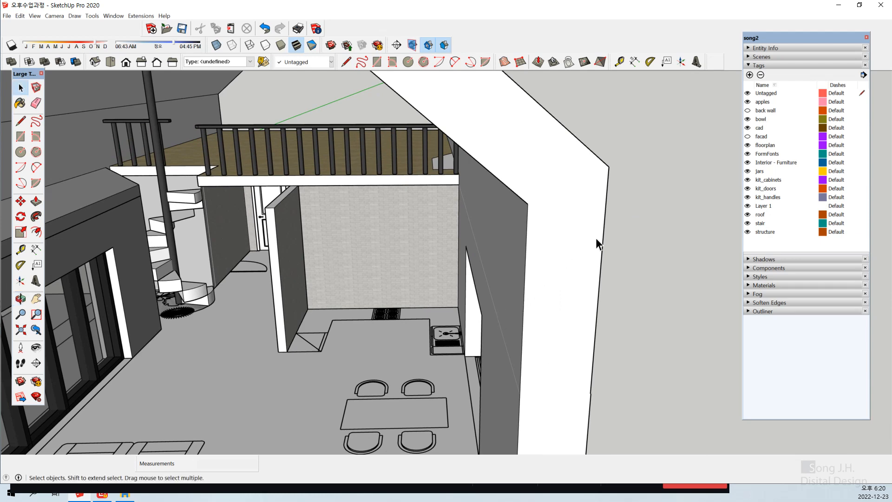
pyautogui.moveTo(595, 240); pyautogui.dragTo(571, 237, button='middle')
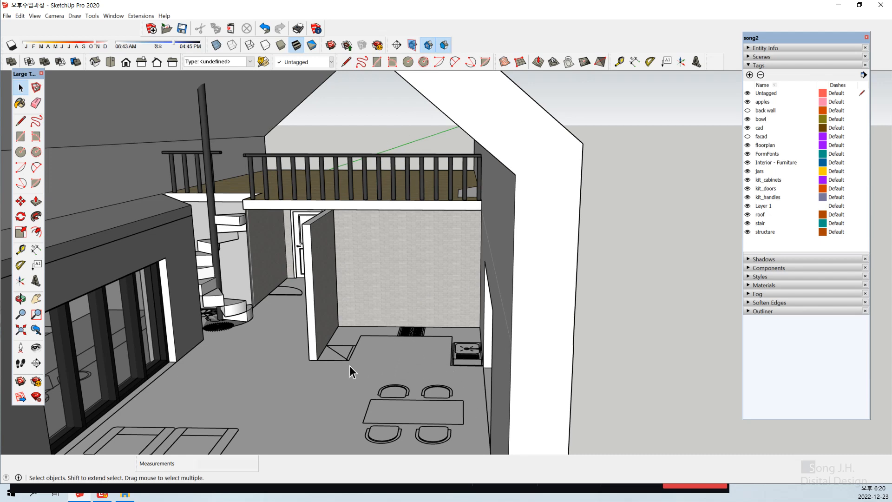
pyautogui.moveTo(655, 285); pyautogui.dragTo(623, 291, button='middle')
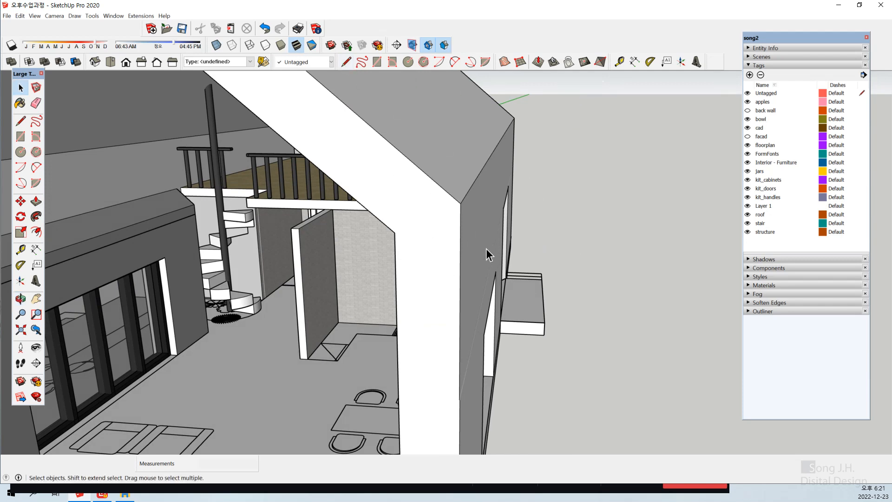
pyautogui.moveTo(384, 252); pyautogui.dragTo(414, 235, button='middle')
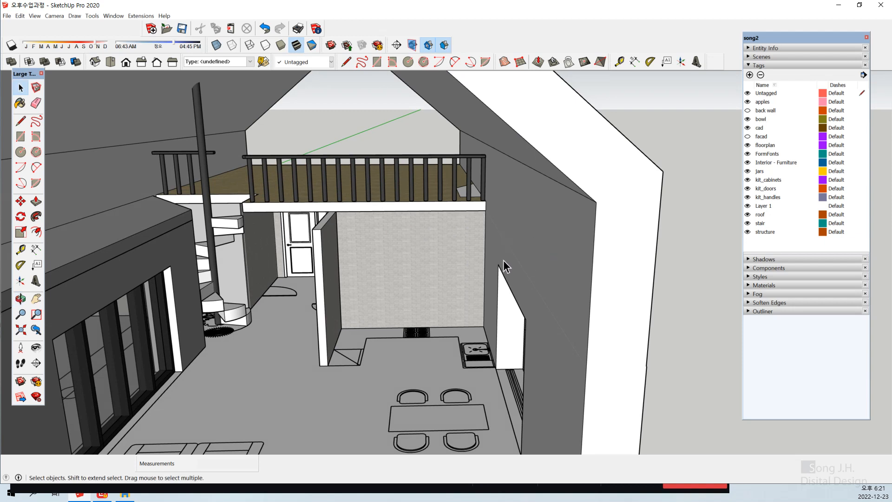
pyautogui.moveTo(503, 260); pyautogui.dragTo(617, 214, button='middle')
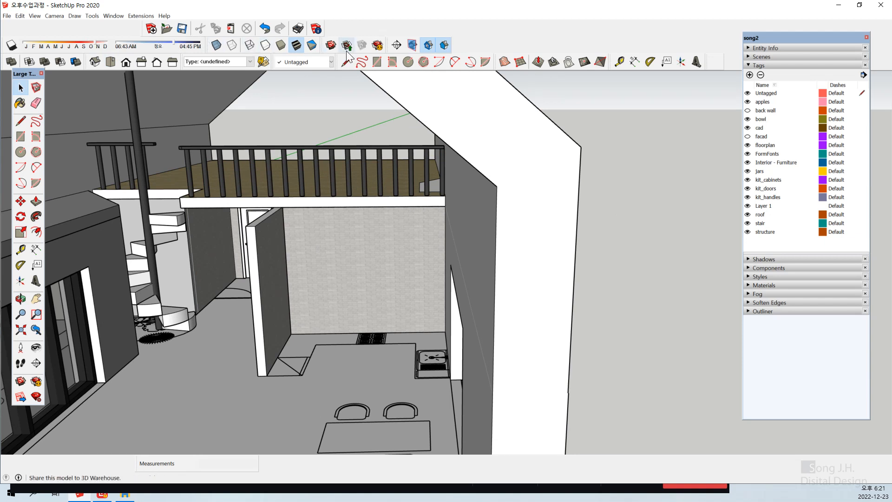
# Search 3D Warehouse for "kitchen" and load the SMALL KITCHEN 2 model directly into the house model.
pyautogui.click(331, 46)
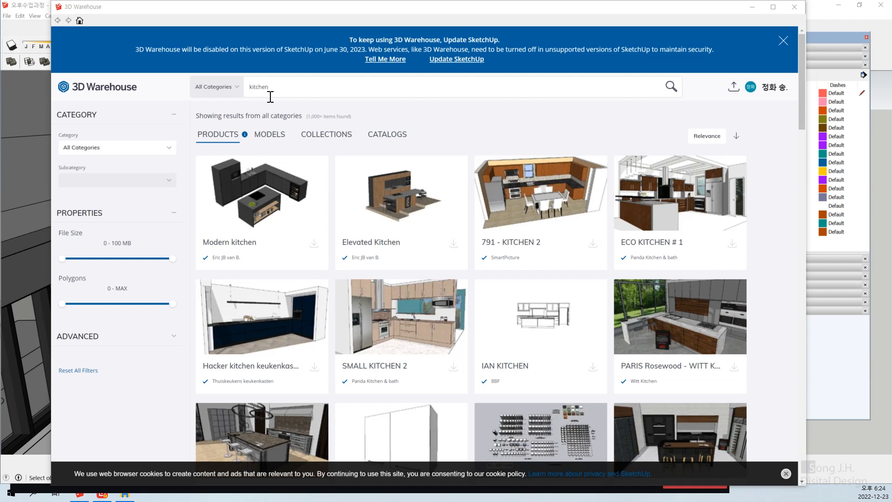
pyautogui.click(288, 91)
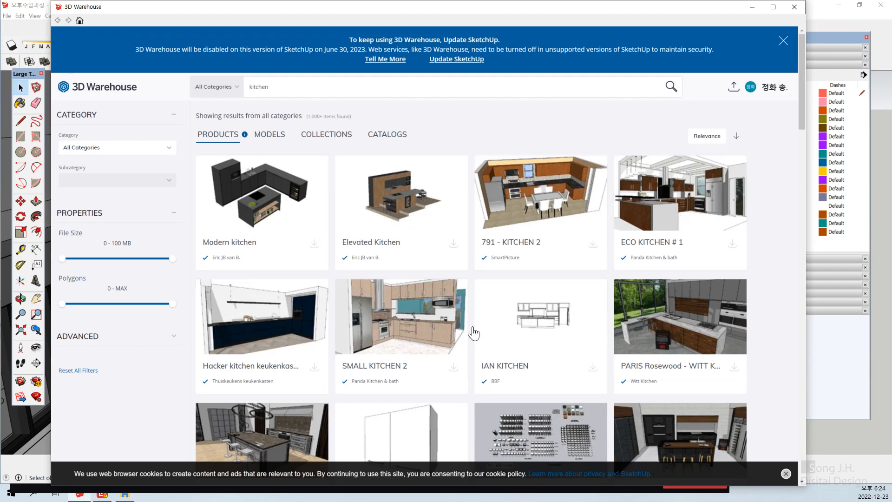
pyautogui.scroll(-2, 455, 356)
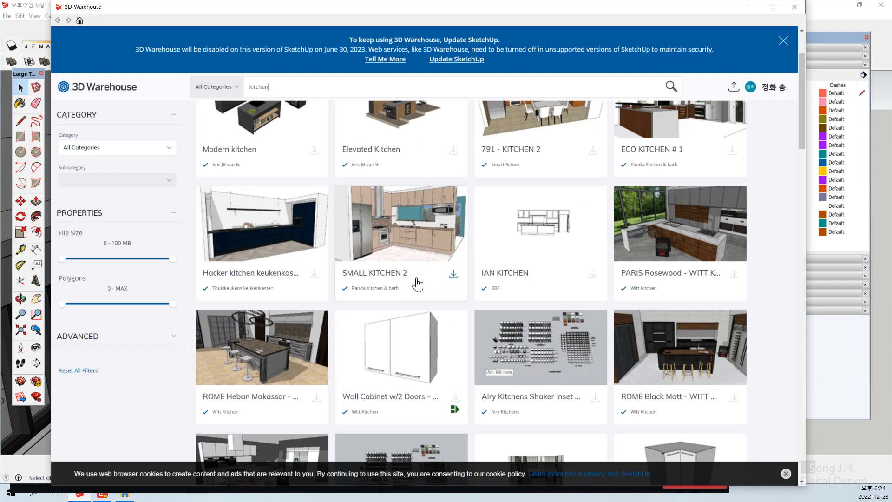
pyautogui.click(452, 275)
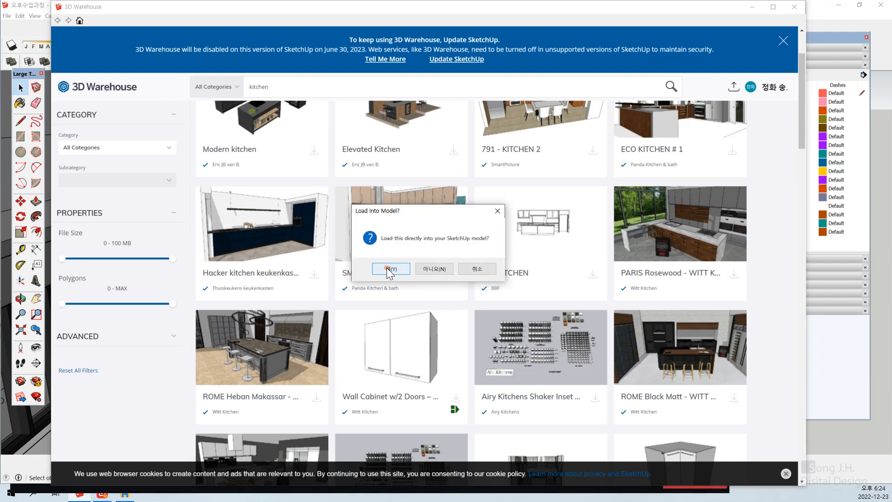
pyautogui.click(390, 269)
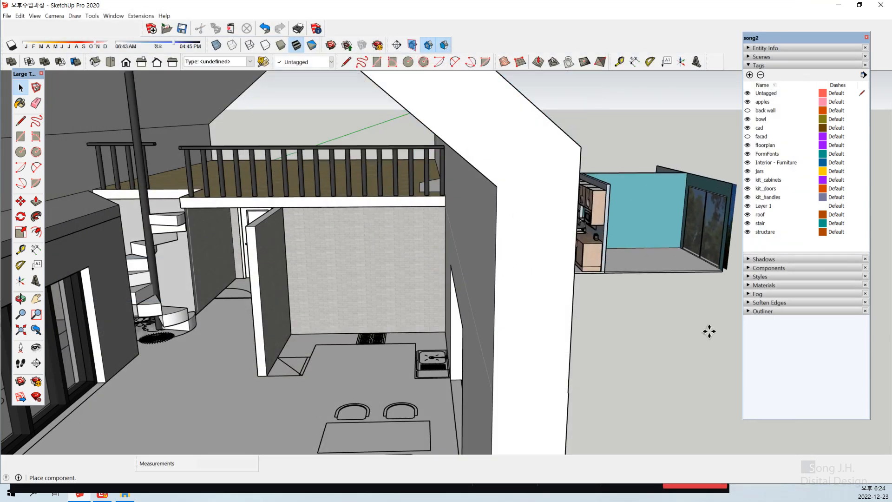
# Place the loaded kitchen model on the open ground beside the house.
pyautogui.scroll(-2, 673, 323)
pyautogui.moveTo(679, 324); pyautogui.dragTo(620, 303, button='middle')
pyautogui.scroll(1, 618, 302)
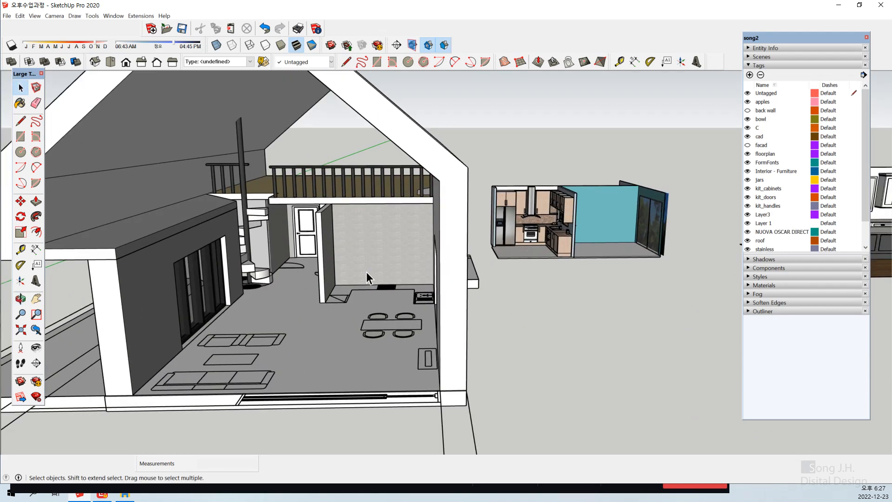
# Trace the counter's front outline on the floor plan with the Line tool, from the partition past the stove to the sink's near corner.
pyautogui.moveTo(366, 272); pyautogui.dragTo(356, 344, button='middle')
pyautogui.scroll(5, 353, 300)
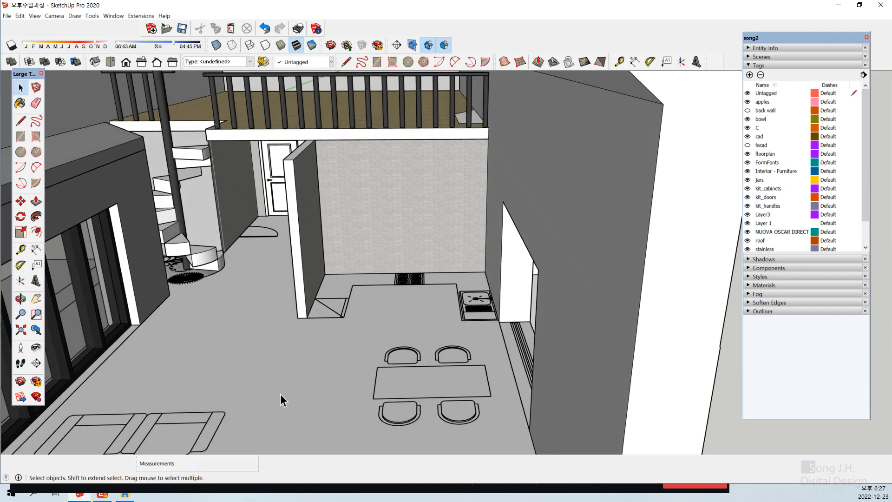
pyautogui.press('l')
pyautogui.scroll(4, 367, 299)
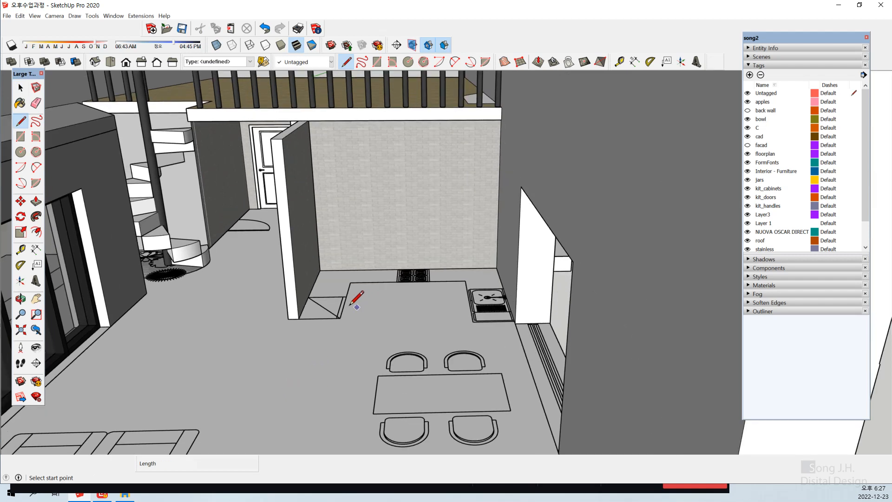
pyautogui.scroll(3, 350, 303)
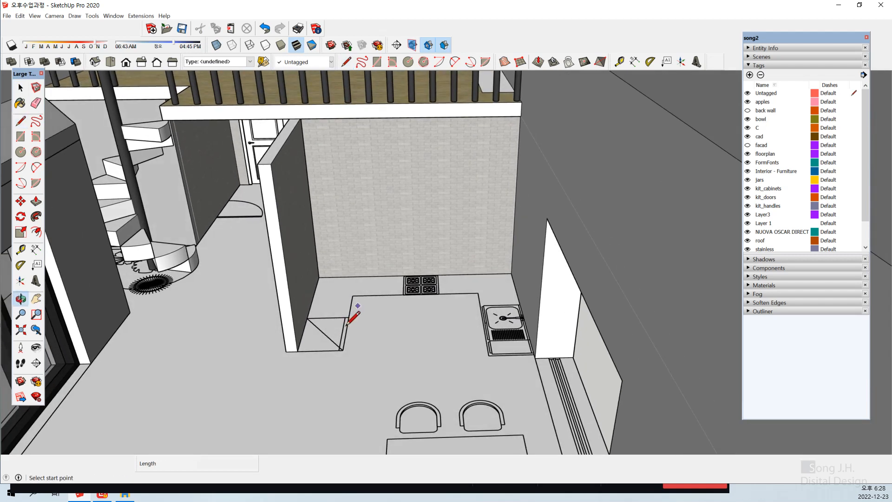
pyautogui.scroll(1, 333, 314)
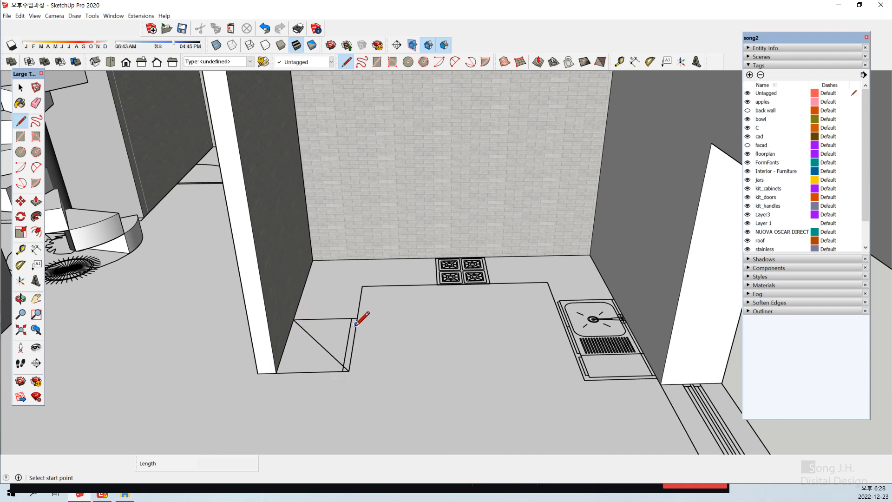
pyautogui.click(293, 319)
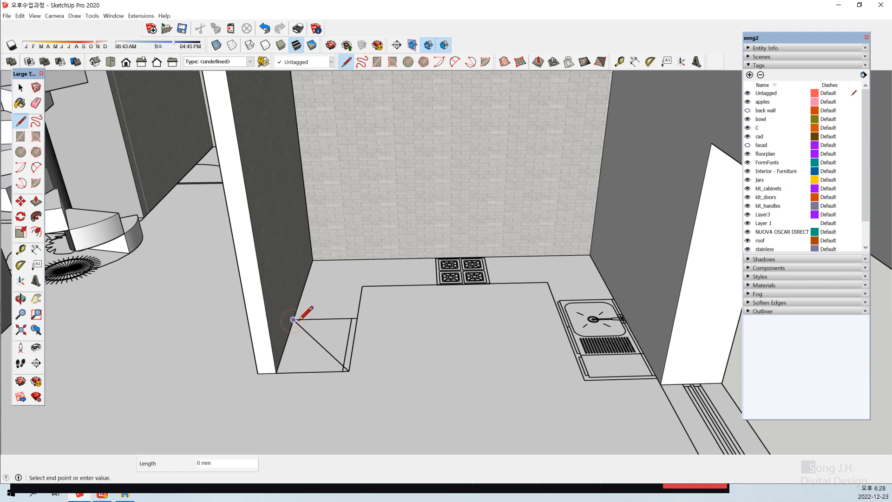
pyautogui.click(357, 319)
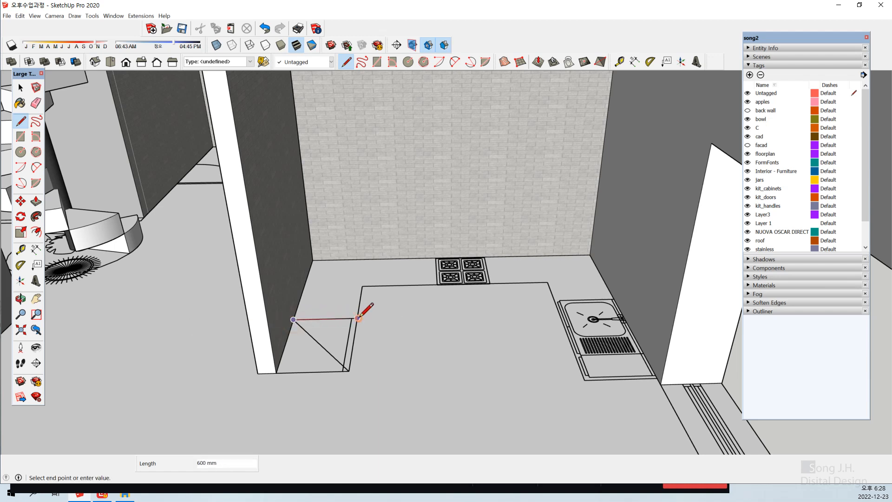
pyautogui.click(363, 286)
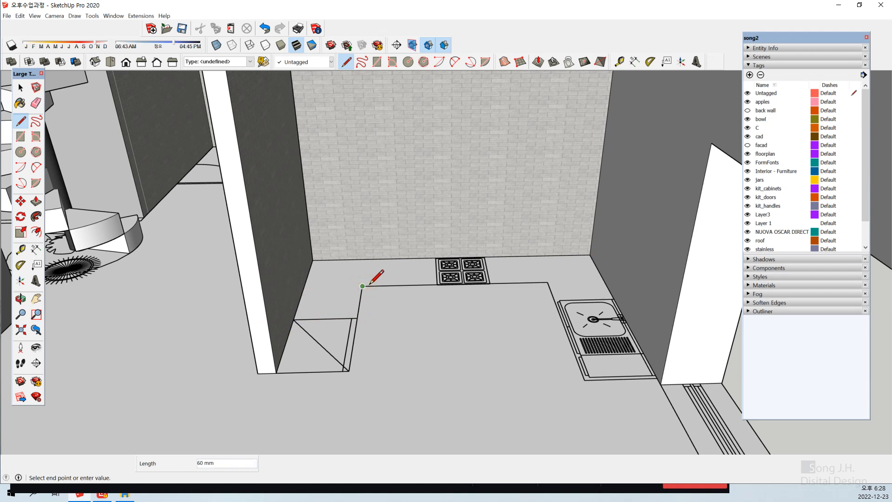
pyautogui.click(548, 282)
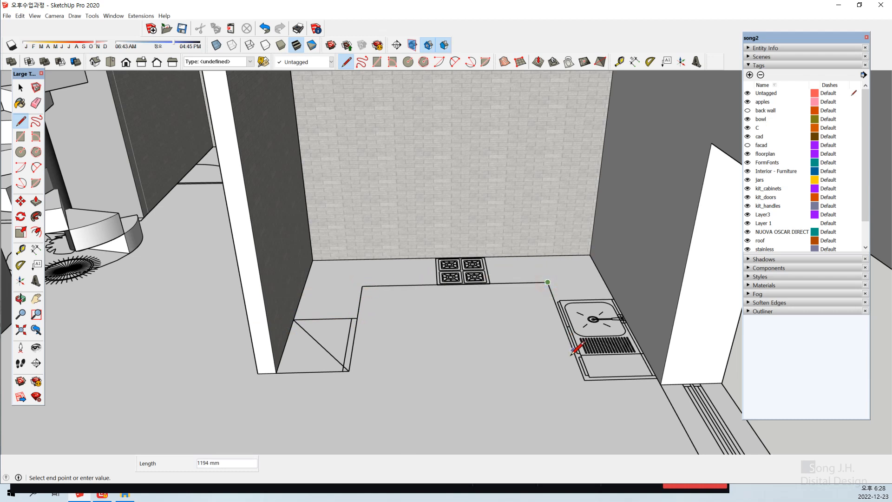
pyautogui.click(584, 380)
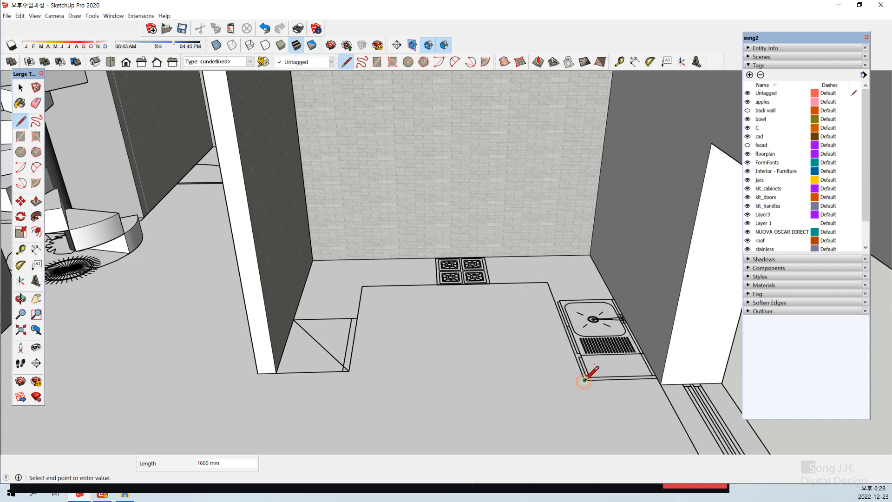
# Close the U-shaped counter outline along the side wall, block wall and partition back to its 600 mm end edge.
pyautogui.click(657, 378)
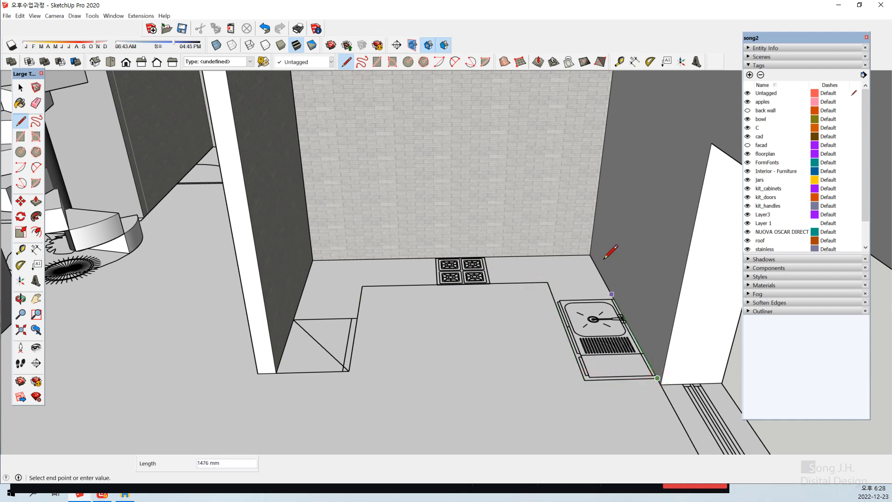
pyautogui.click(590, 255)
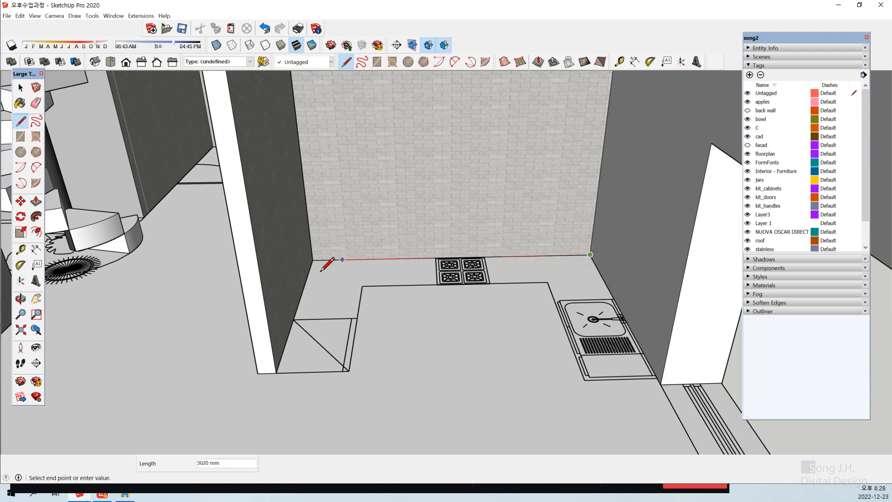
pyautogui.click(312, 260)
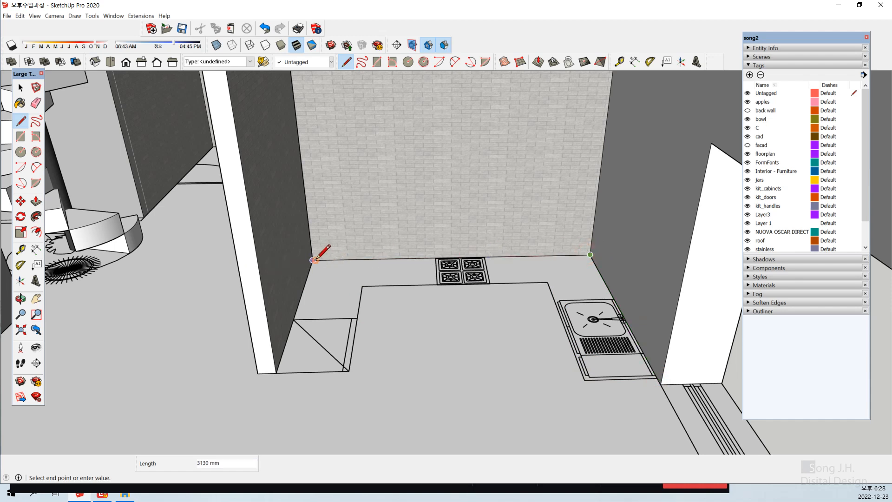
pyautogui.click(312, 260)
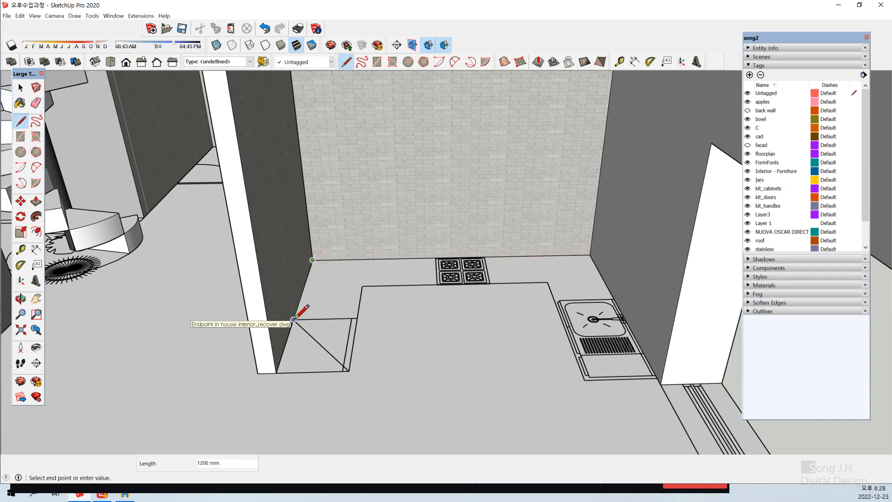
pyautogui.click(293, 319)
pyautogui.click(357, 318)
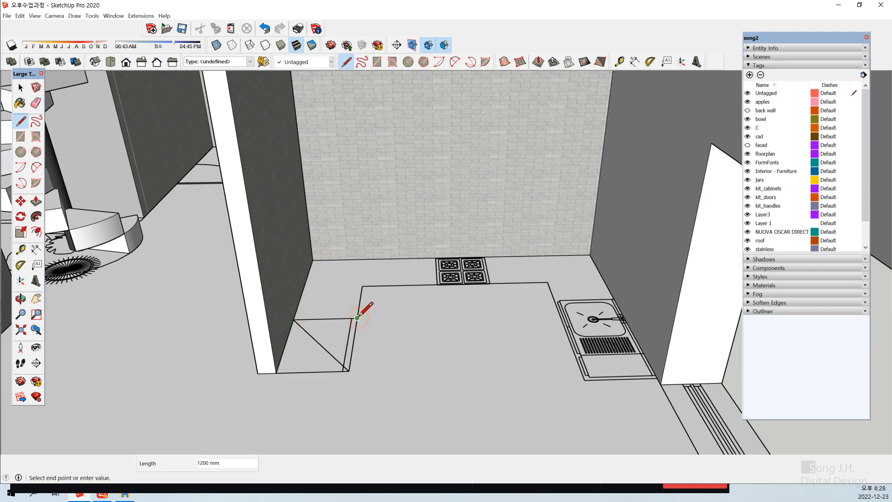
# Extrude the U-shaped counter face 850 mm upward with Push/Pull.
pyautogui.press('space')
pyautogui.scroll(3, 363, 327)
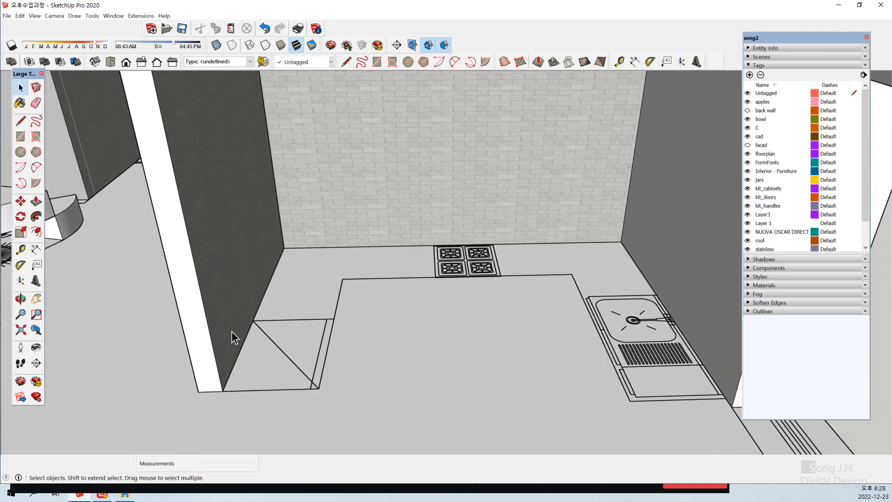
pyautogui.scroll(-1, 231, 331)
pyautogui.click(321, 278)
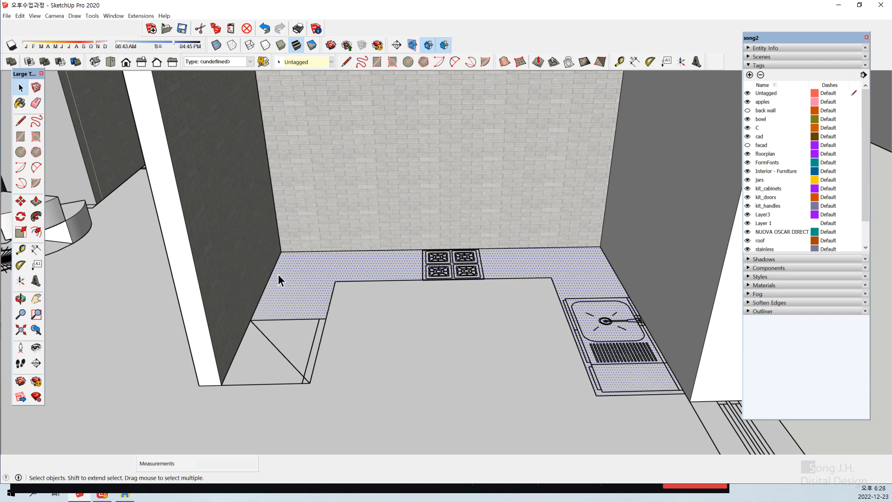
pyautogui.press('p')
pyautogui.moveTo(278, 279); pyautogui.dragTo(275, 241)
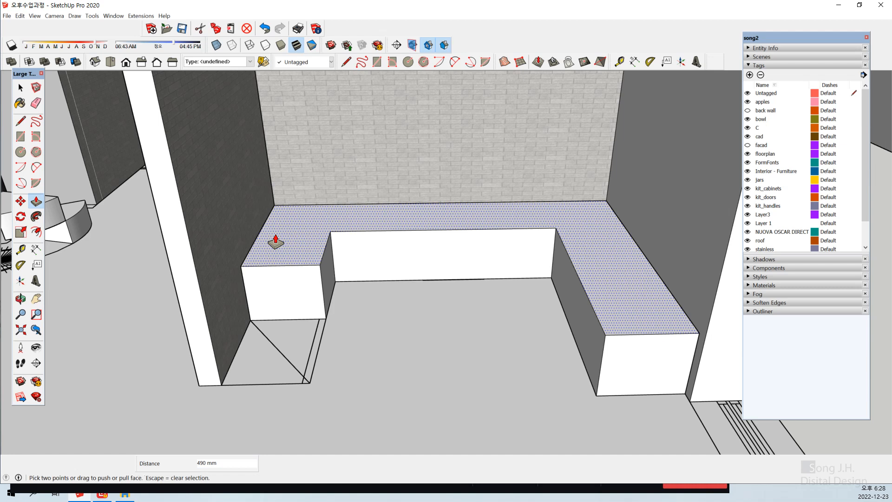
pyautogui.write('850')
pyautogui.press('Return')
pyautogui.press('space')
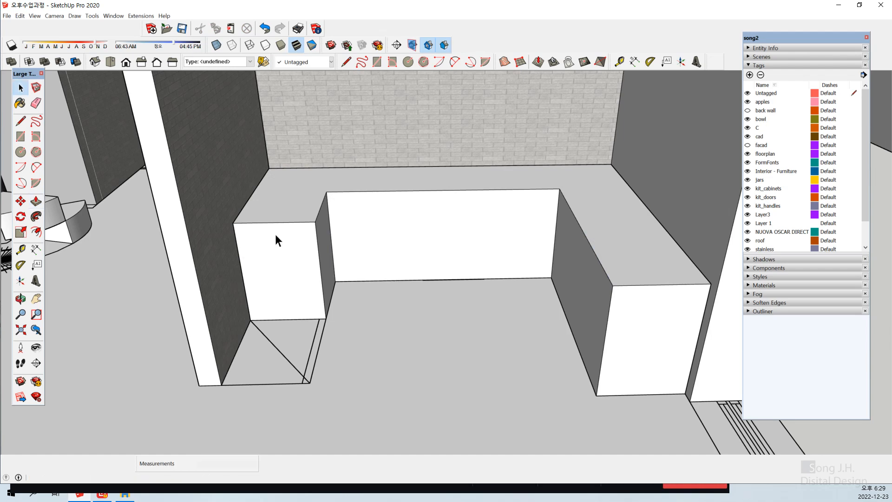
# Create a guide 150 mm above the base edge on the inner face of the sink-side counter.
pyautogui.moveTo(535, 372); pyautogui.dragTo(528, 292, button='middle')
pyautogui.scroll(5, 592, 259)
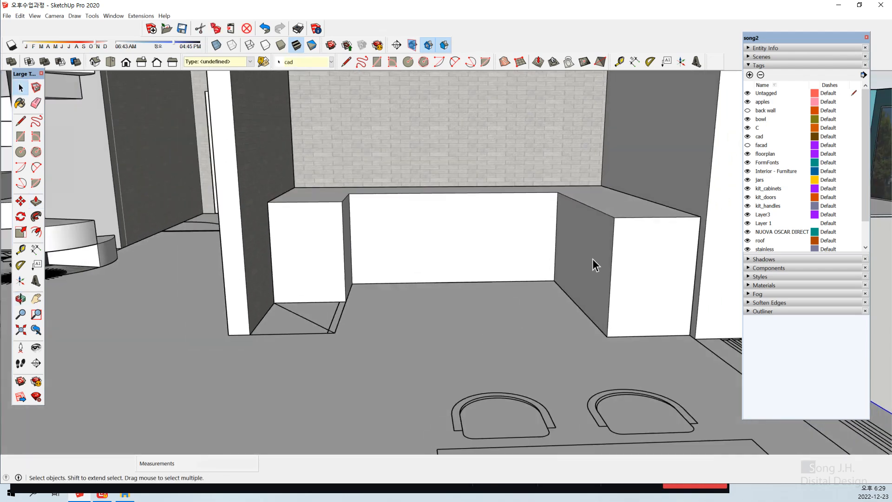
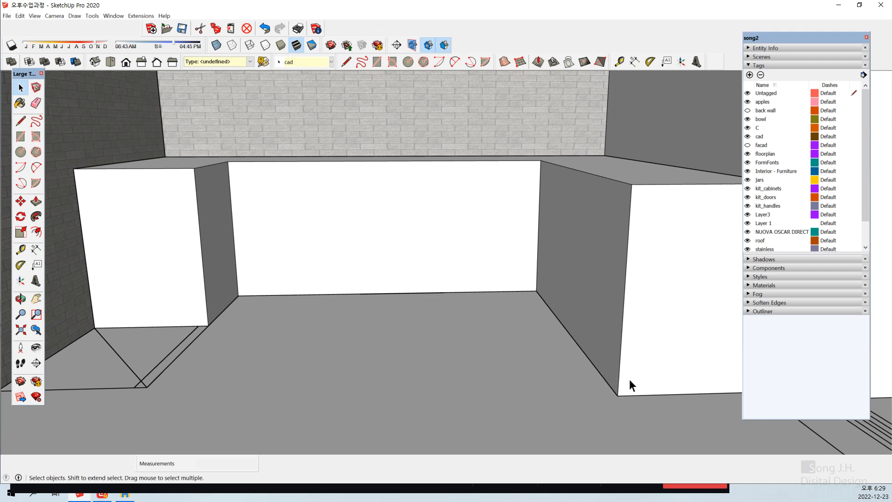
pyautogui.press('t')
pyautogui.click(608, 383)
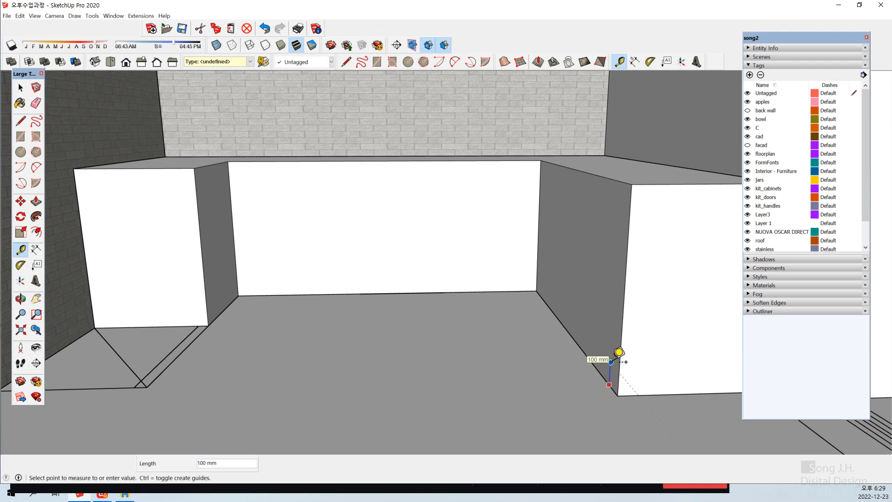
pyautogui.click(612, 360)
pyautogui.write('150')
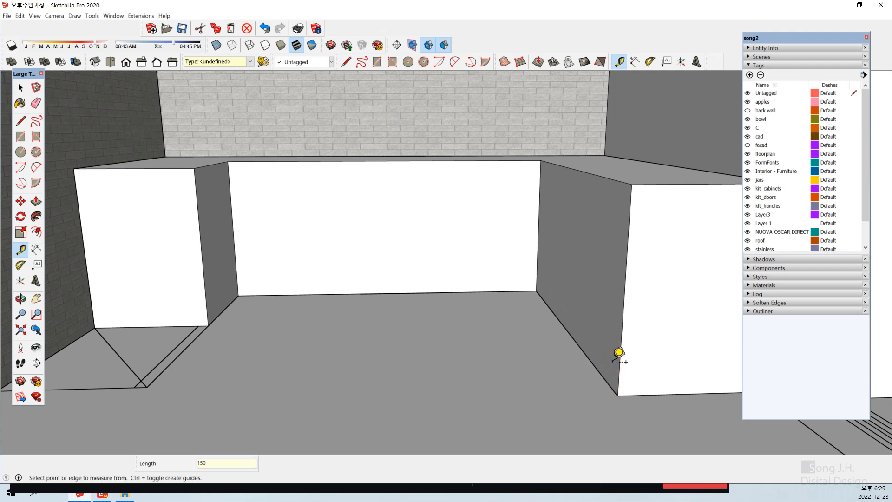
pyautogui.press('Return')
pyautogui.press('space')
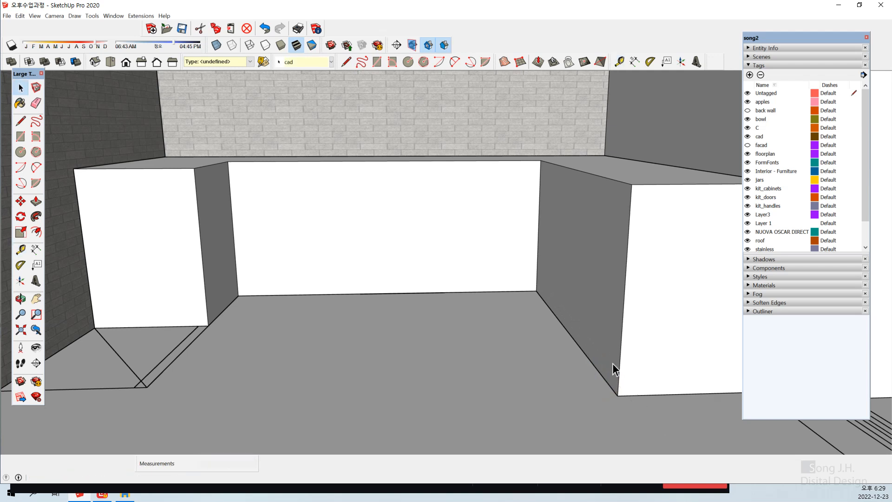
# Turn on the display of guides in the model.
pyautogui.click(52, 16)
pyautogui.click(68, 26)
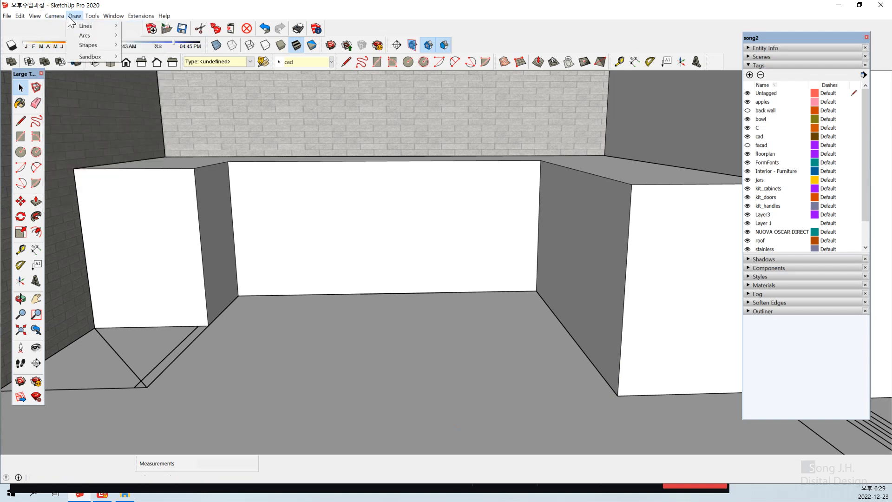
pyautogui.click(34, 15)
pyautogui.click(60, 104)
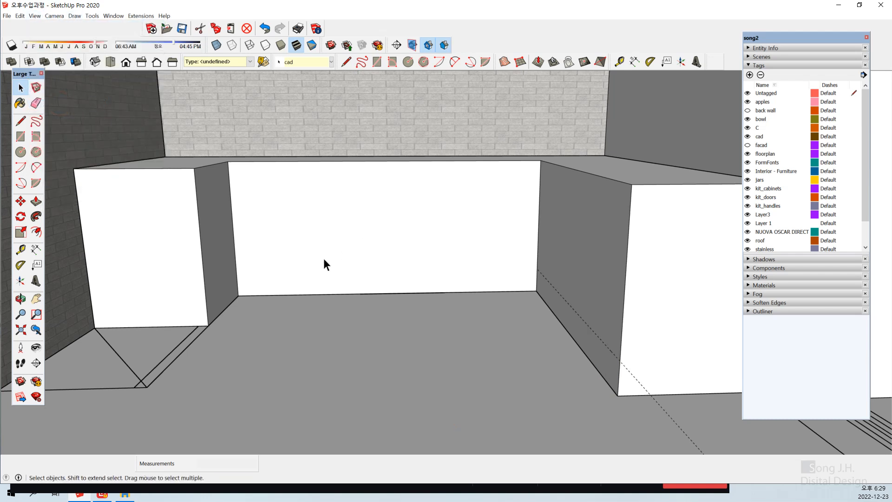
# Copy the base edge of the sink-side counter's inner face 150 mm upward onto the guide.
pyautogui.scroll(-1, 320, 258)
pyautogui.scroll(1, 638, 343)
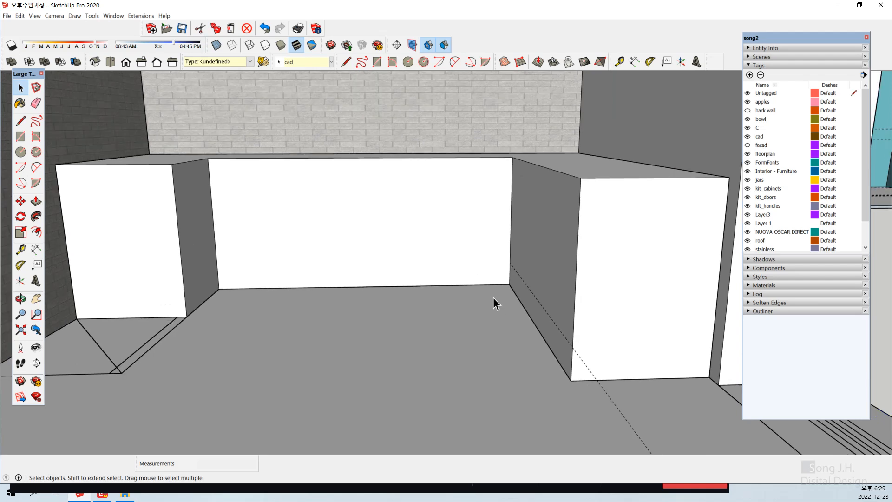
pyautogui.moveTo(493, 297); pyautogui.dragTo(592, 330, button='middle')
pyautogui.moveTo(433, 285); pyautogui.dragTo(372, 277, button='middle')
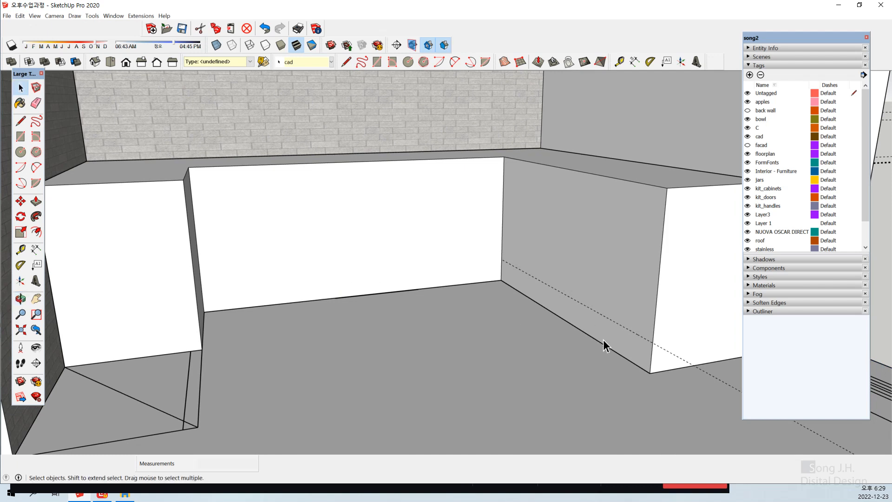
pyautogui.press('t')
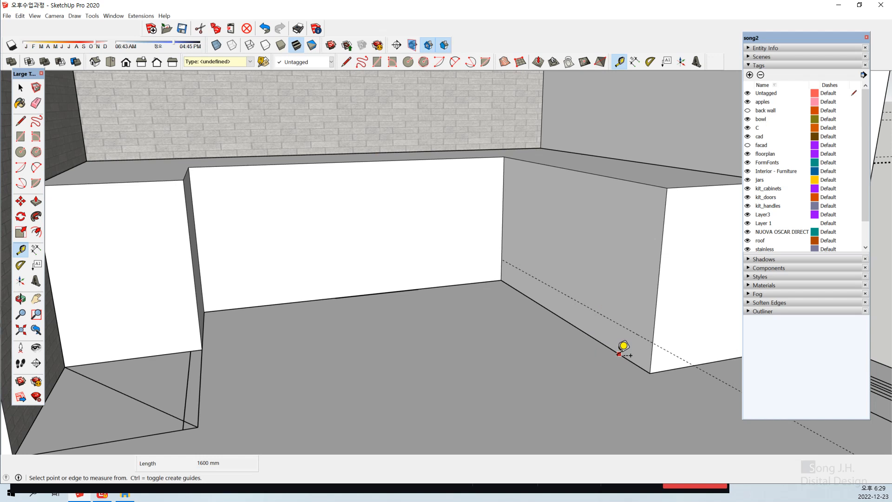
pyautogui.press('space')
pyautogui.click(621, 359)
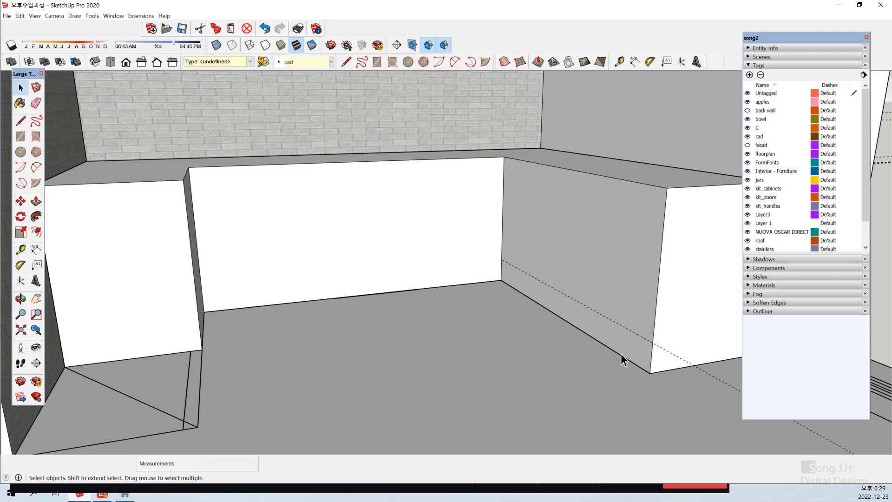
pyautogui.click(623, 361)
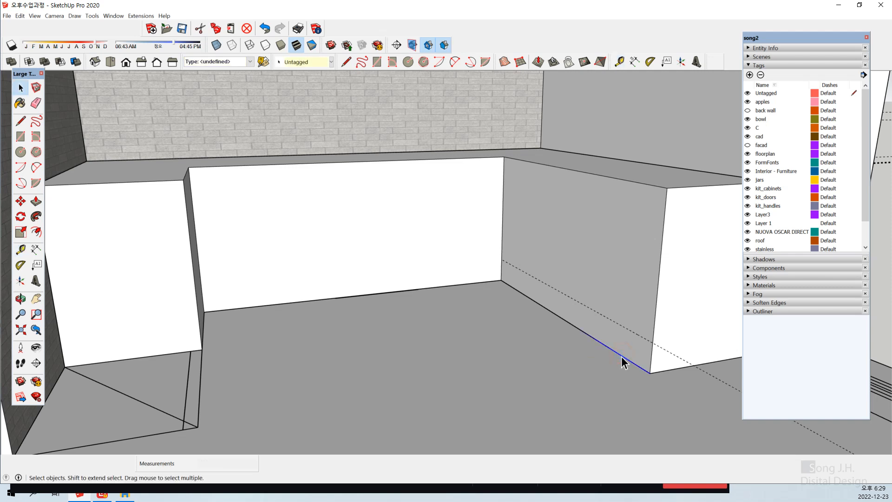
pyautogui.click(570, 326)
pyautogui.click(570, 328)
pyautogui.moveTo(497, 368); pyautogui.dragTo(499, 387, button='middle')
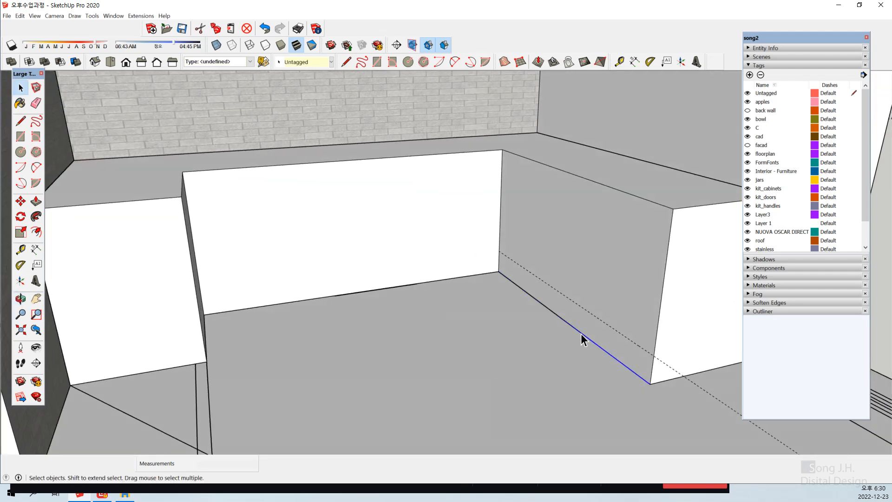
pyautogui.press('m')
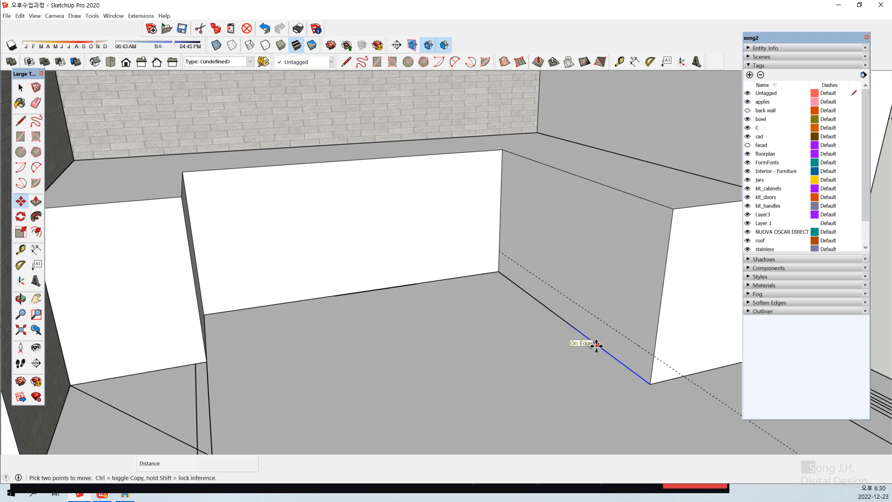
pyautogui.click(597, 345)
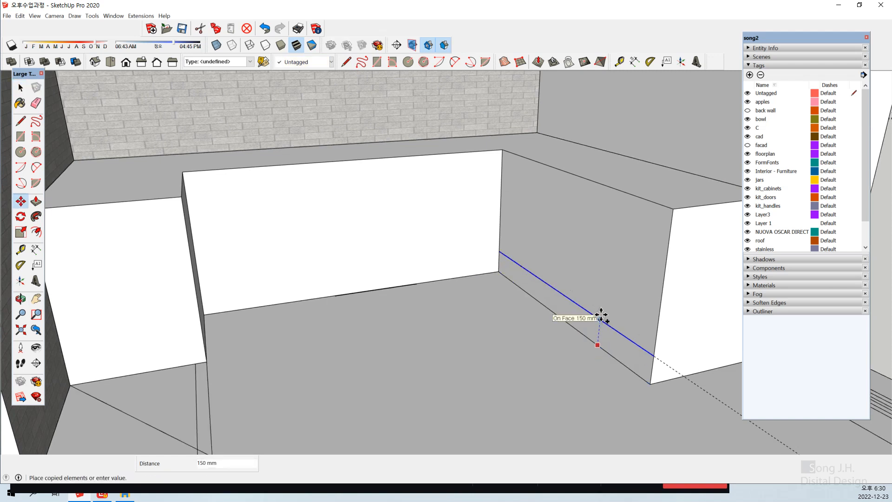
pyautogui.click(600, 314)
pyautogui.press('space')
pyautogui.click(564, 378)
pyautogui.moveTo(565, 377); pyautogui.dragTo(593, 361, button='middle')
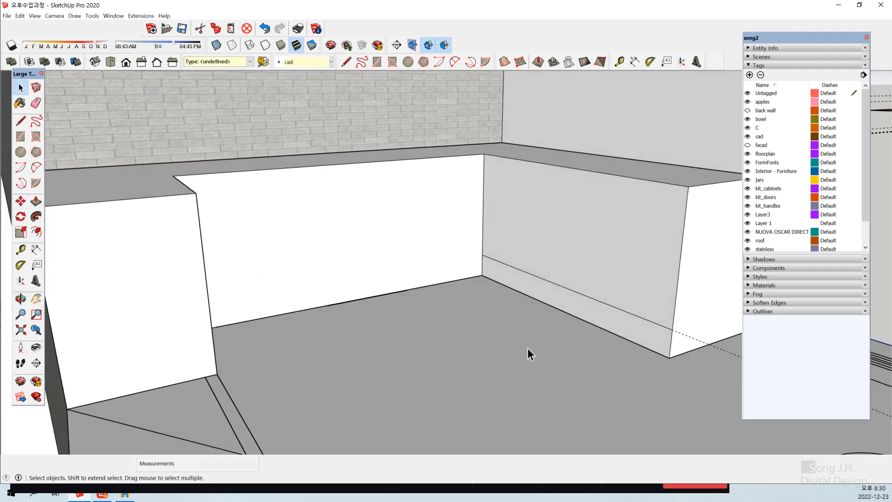
pyautogui.moveTo(344, 327); pyautogui.dragTo(343, 268, button='middle')
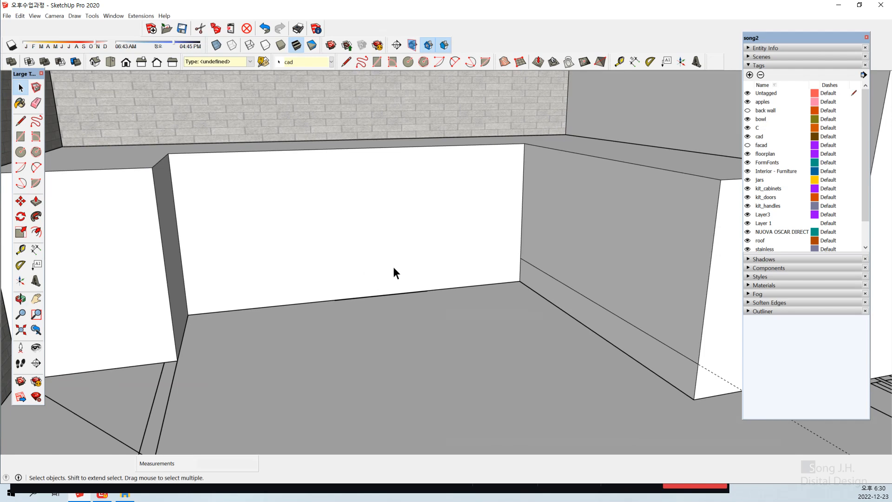
pyautogui.scroll(2, 374, 266)
pyautogui.click(355, 301)
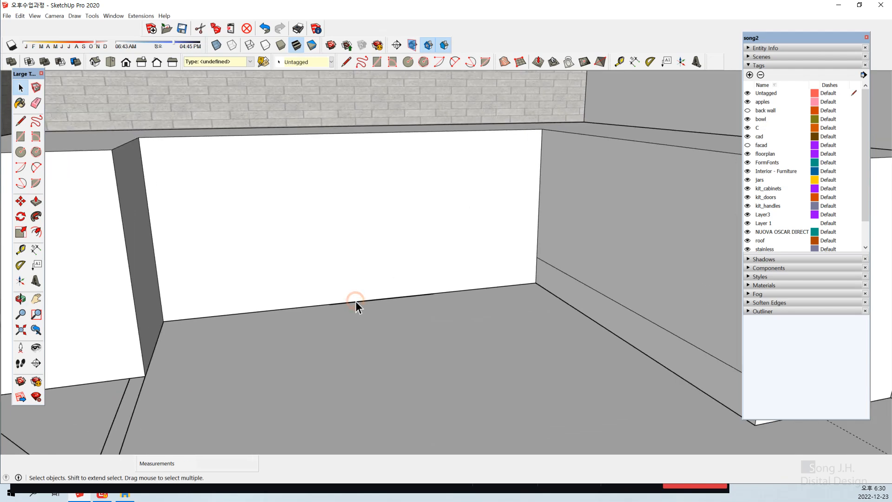
pyautogui.click(358, 301)
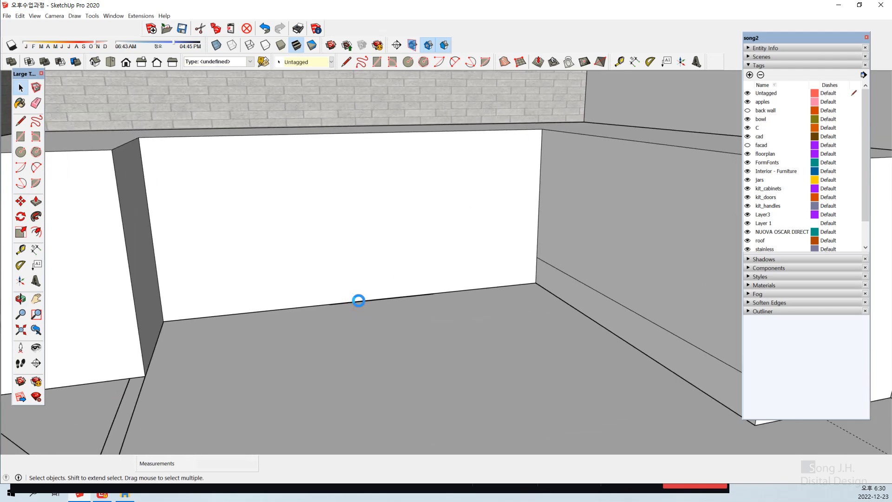
pyautogui.click(463, 315)
pyautogui.click(528, 287)
pyautogui.moveTo(523, 293); pyautogui.dragTo(469, 339, button='middle')
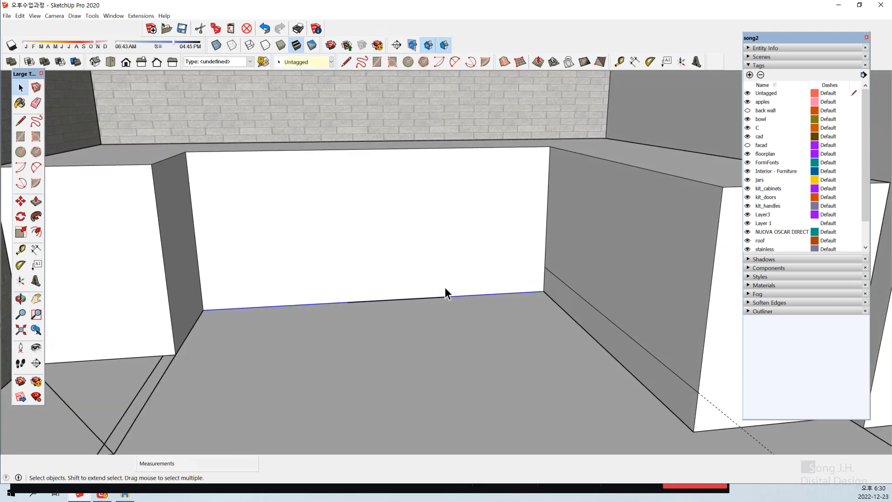
pyautogui.click(520, 319)
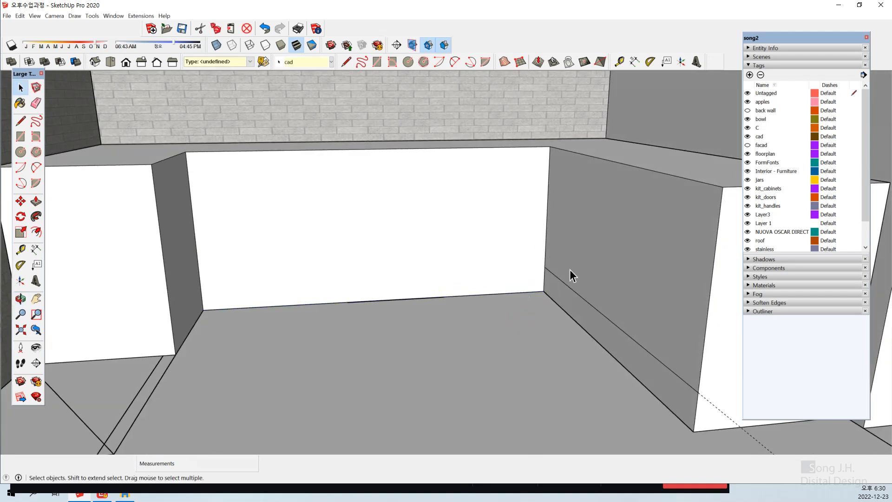
# Copy the top edge of the sink-side counter's inner face 50 mm downward.
pyautogui.scroll(-3, 454, 232)
pyautogui.scroll(-1, 613, 160)
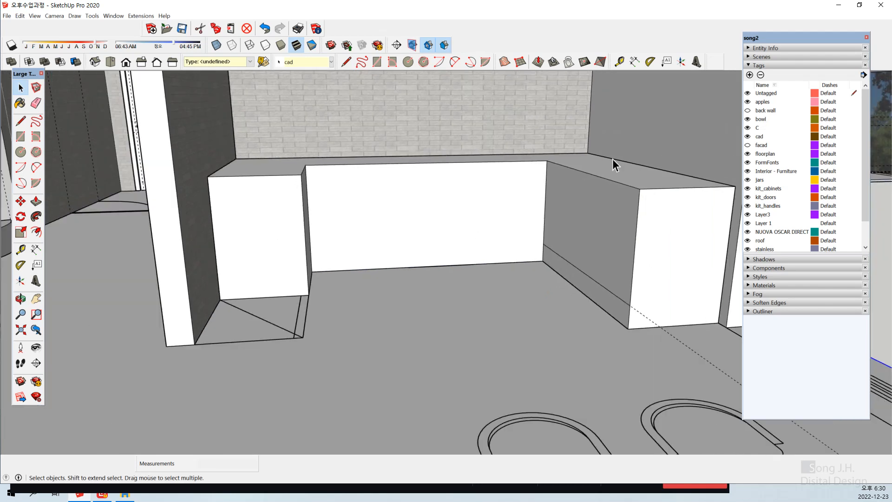
pyautogui.scroll(3, 573, 194)
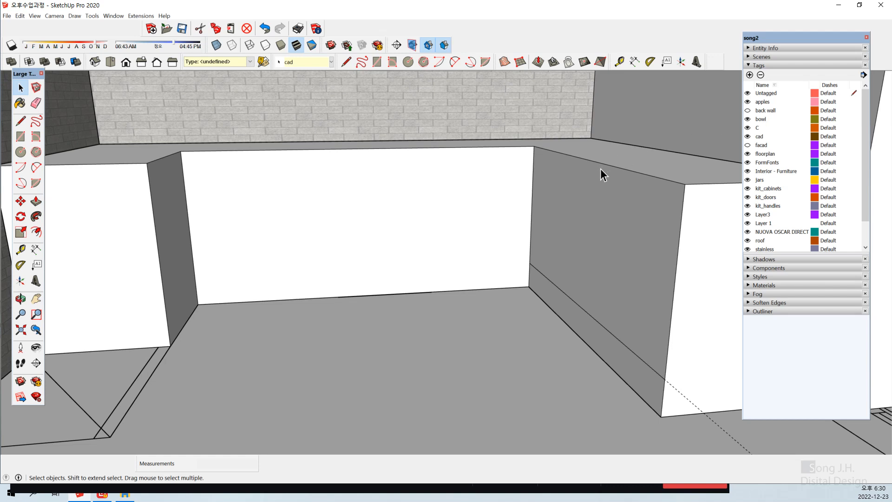
pyautogui.press('t')
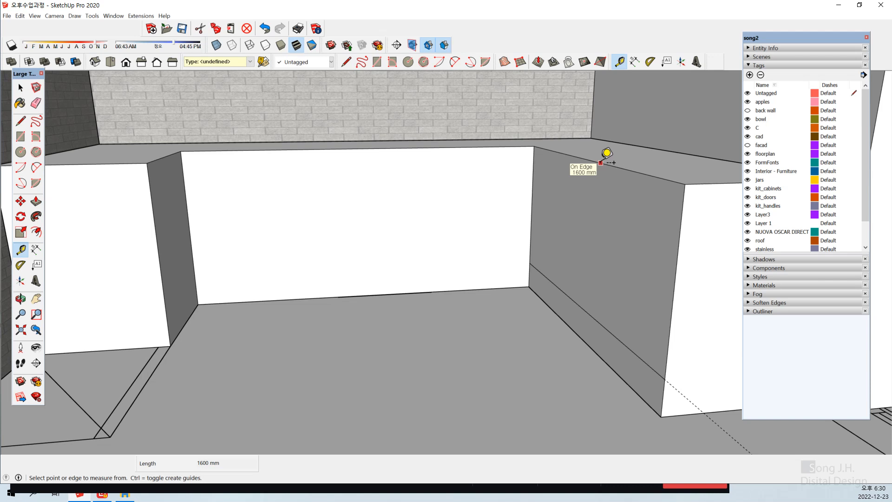
pyautogui.press('space')
pyautogui.click(600, 163)
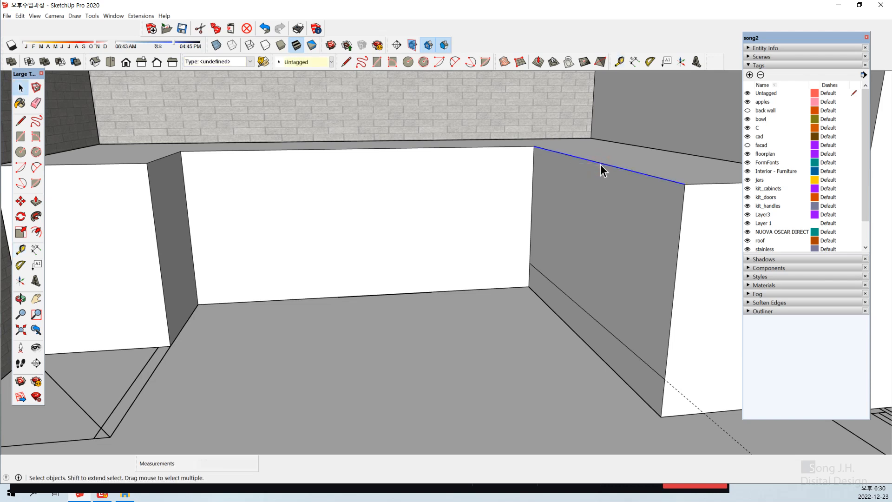
pyautogui.press('m')
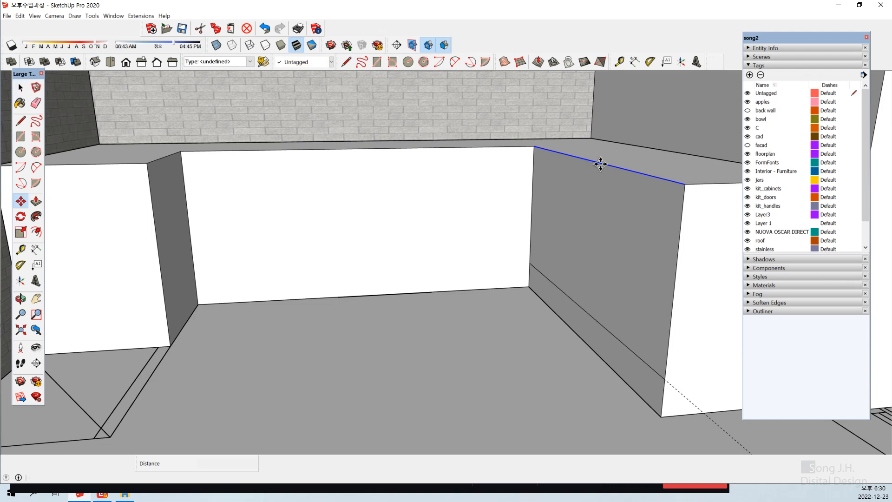
pyautogui.press('ctrl')
pyautogui.click(600, 163)
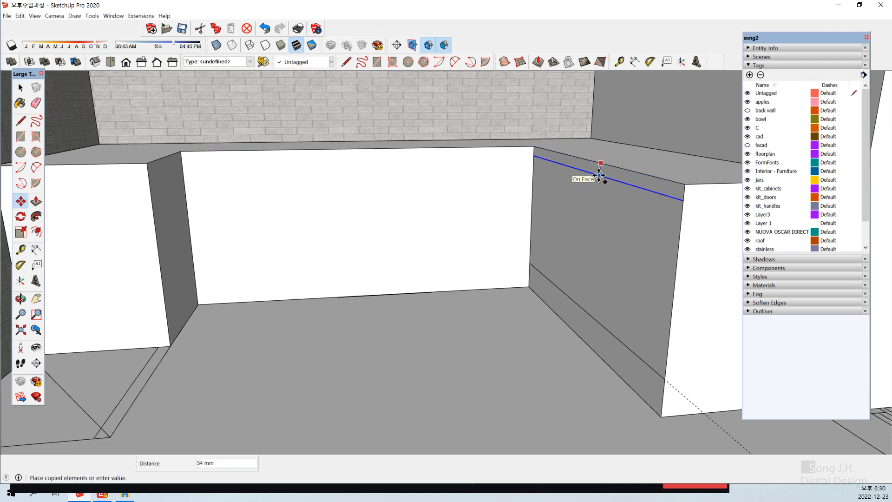
pyautogui.click(599, 175)
pyautogui.write('50')
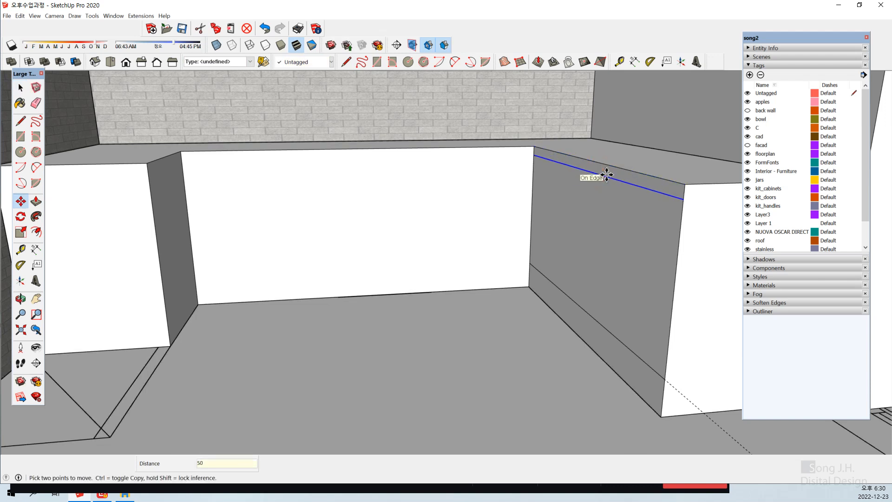
pyautogui.press('Return')
pyautogui.press('space')
pyautogui.click(506, 411)
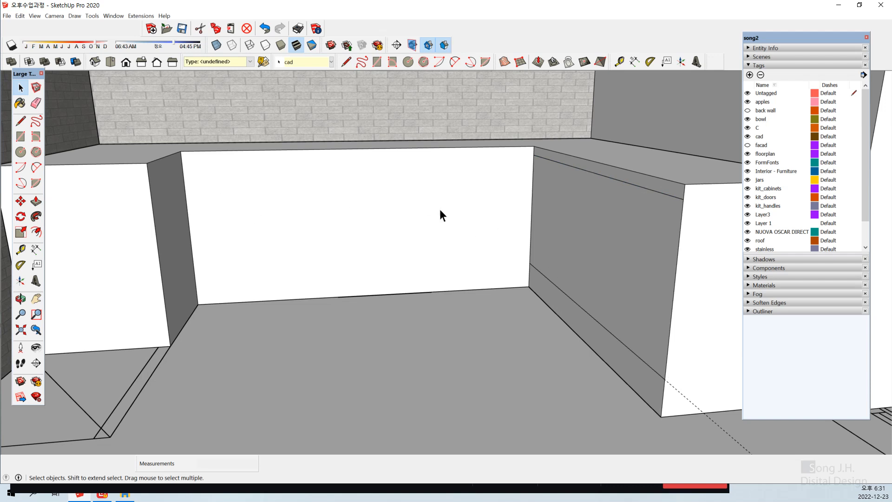
# Examine the U-shaped counter from several angles, close up along its back section and within the whole room.
pyautogui.moveTo(281, 141); pyautogui.dragTo(270, 167, button='middle')
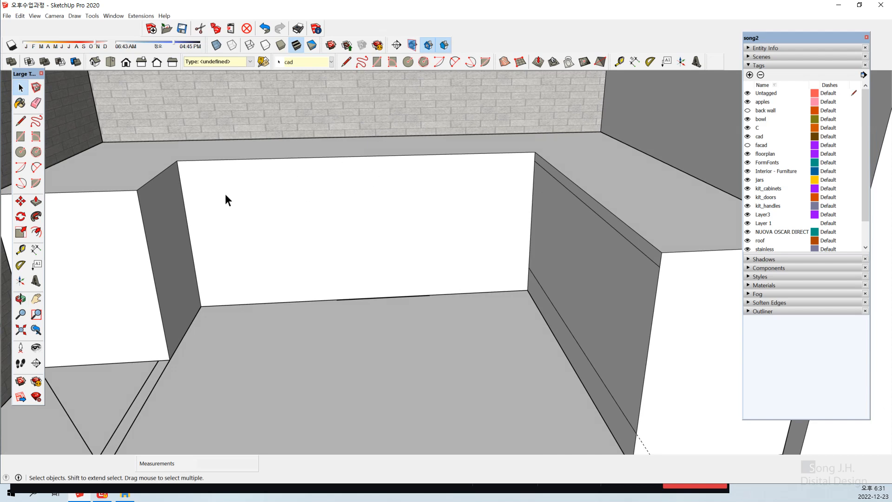
pyautogui.moveTo(225, 193); pyautogui.dragTo(291, 149, button='middle')
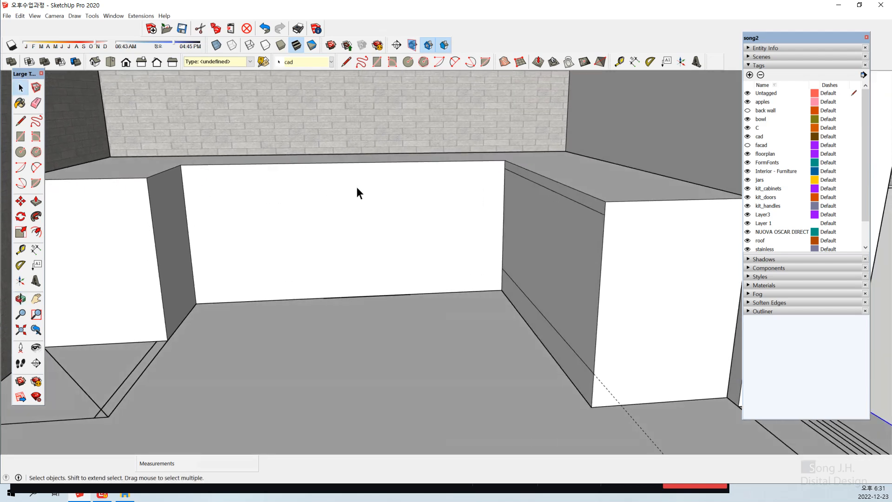
pyautogui.scroll(2, 338, 165)
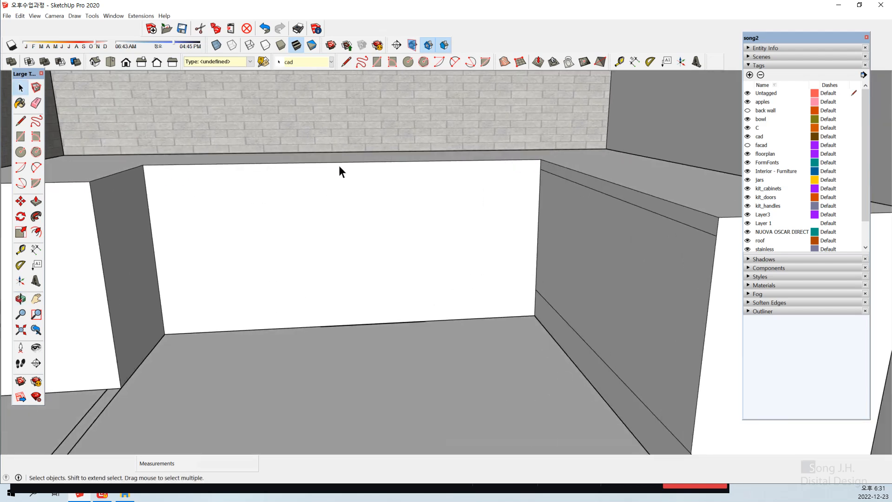
pyautogui.scroll(-1, 445, 222)
pyautogui.scroll(2, 437, 224)
pyautogui.scroll(-5, 437, 225)
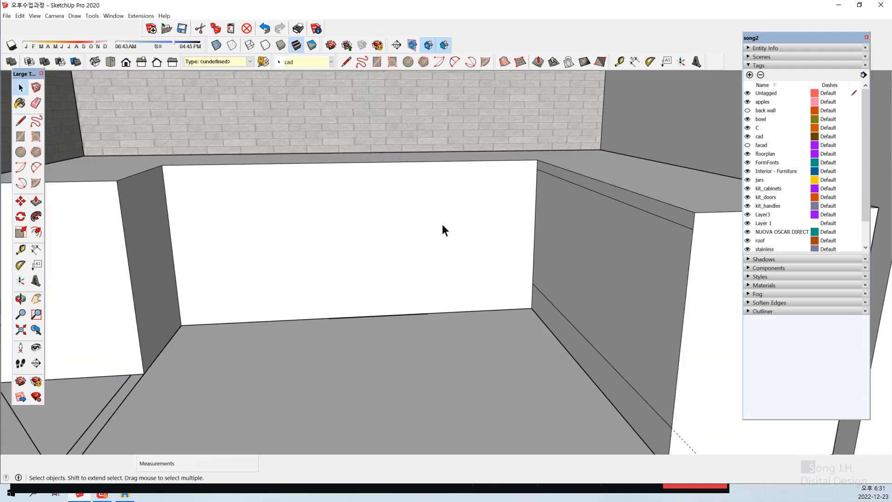
pyautogui.scroll(-2, 441, 240)
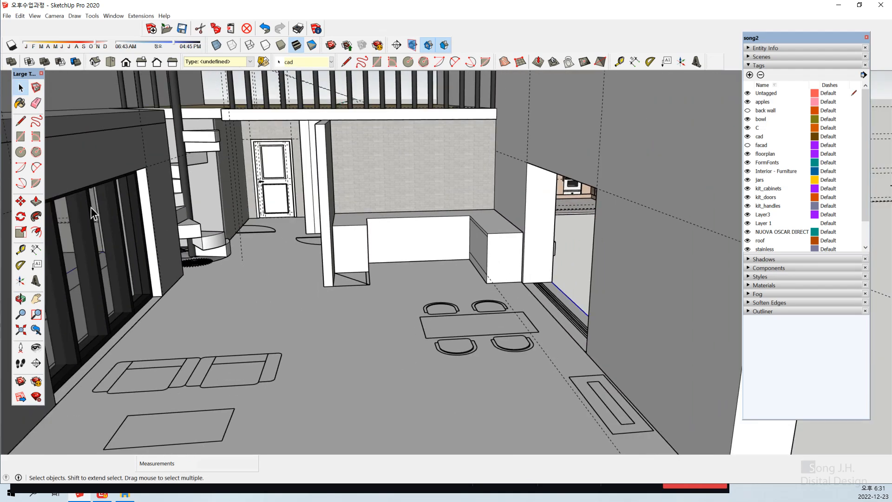
pyautogui.scroll(5, 439, 190)
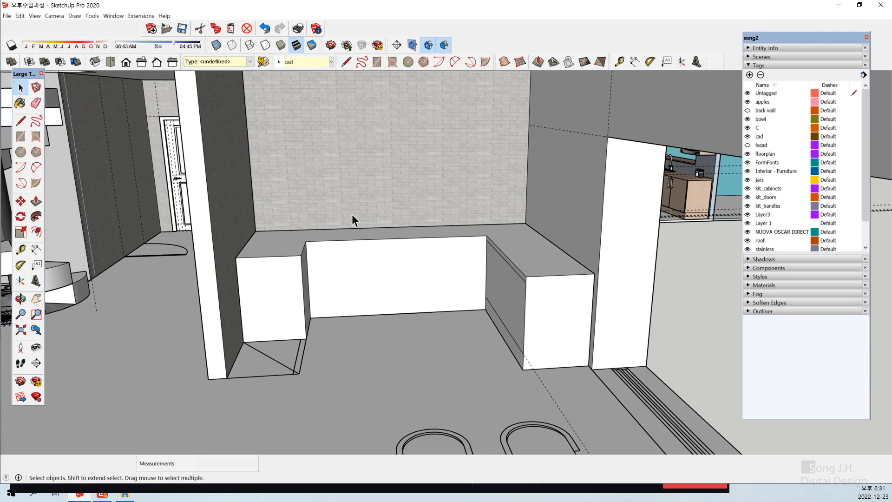
pyautogui.moveTo(257, 220); pyautogui.dragTo(247, 215, button='middle')
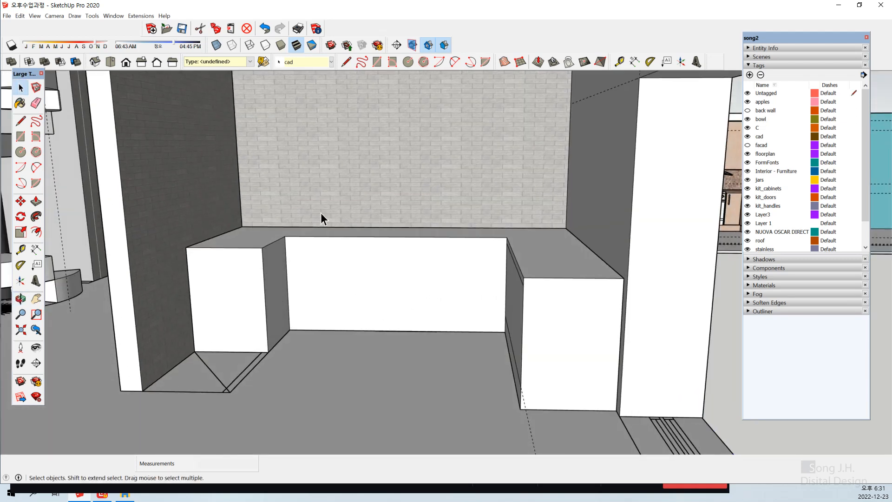
pyautogui.scroll(4, 366, 215)
pyautogui.moveTo(408, 257); pyautogui.dragTo(409, 260, button='middle')
pyautogui.scroll(-2, 392, 256)
pyautogui.scroll(1, 400, 254)
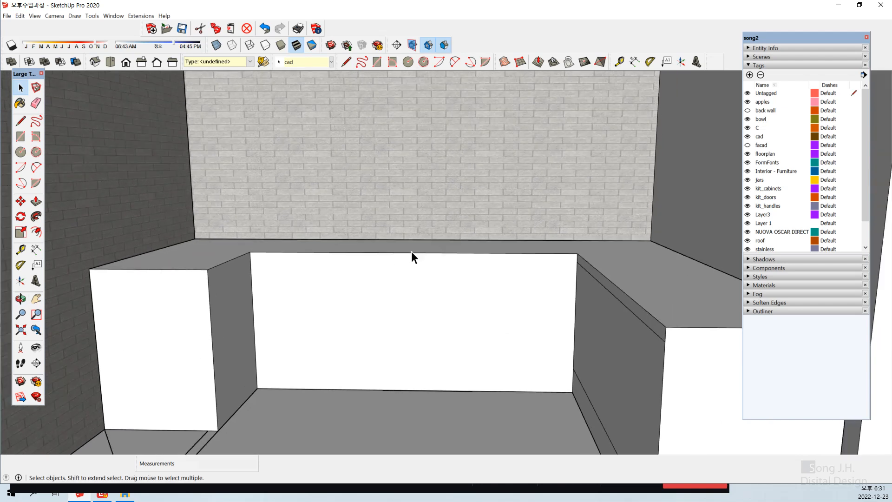
pyautogui.scroll(1, 439, 257)
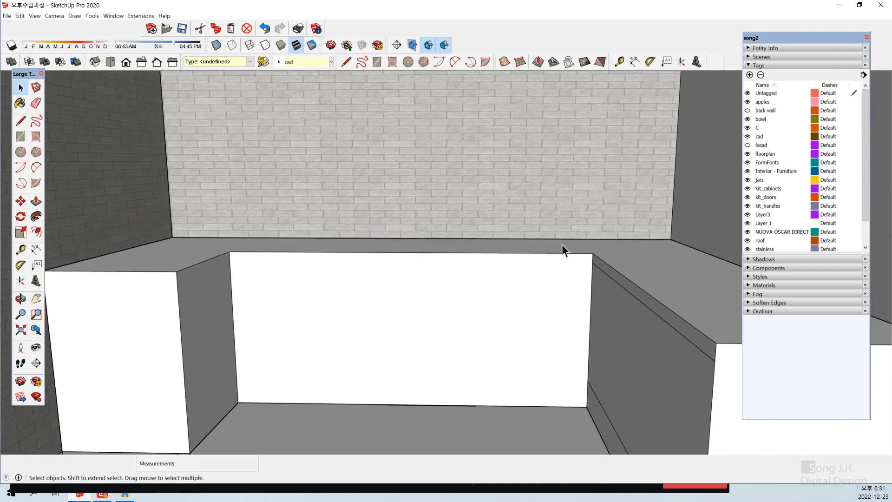
pyautogui.scroll(1, 534, 256)
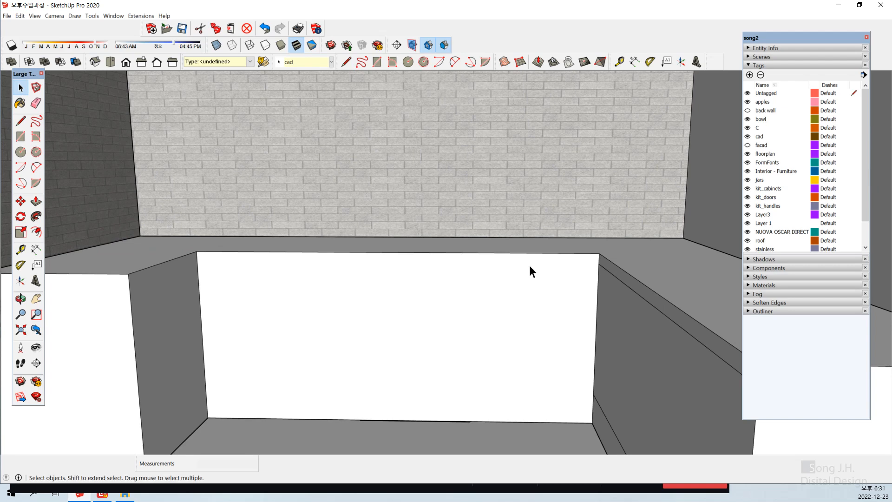
pyautogui.press('t')
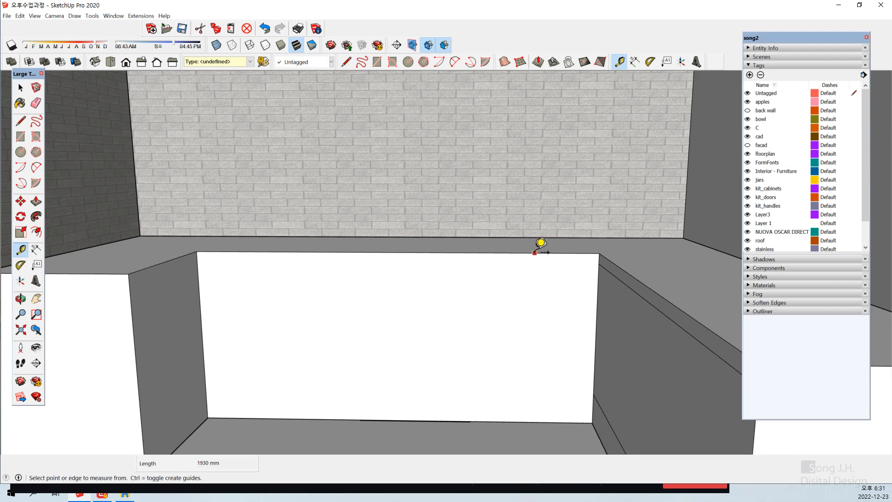
pyautogui.press('space')
pyautogui.press('m')
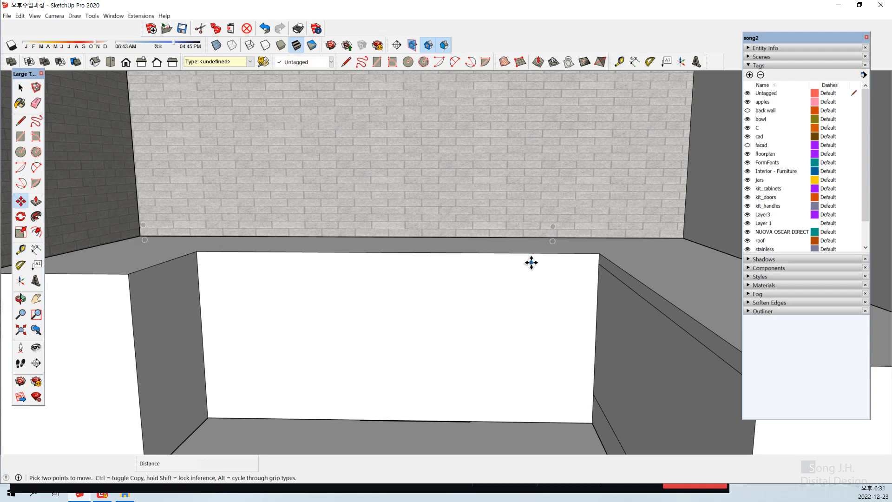
pyautogui.press('space')
pyautogui.click(537, 253)
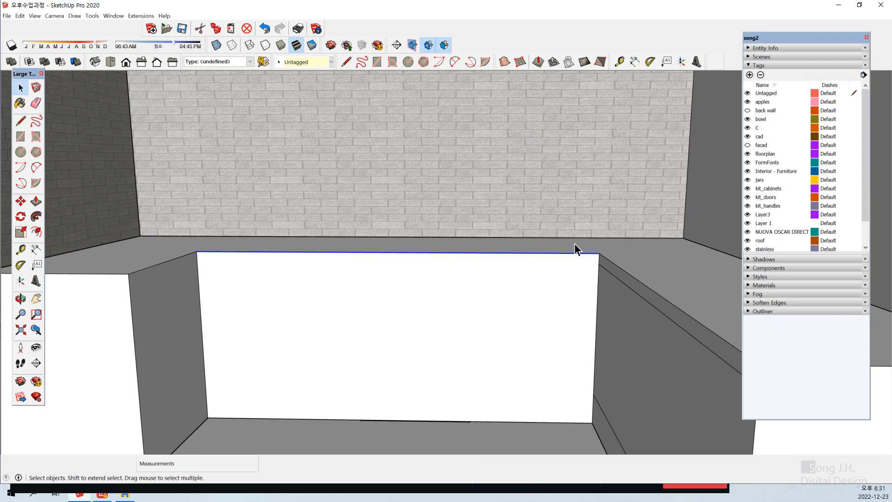
pyautogui.moveTo(410, 269); pyautogui.dragTo(390, 257, button='middle')
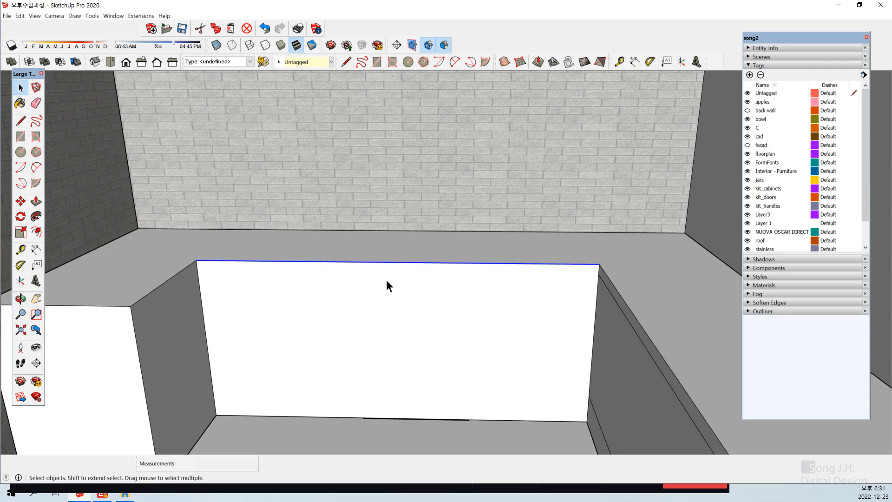
pyautogui.moveTo(484, 328); pyautogui.dragTo(430, 302, button='middle')
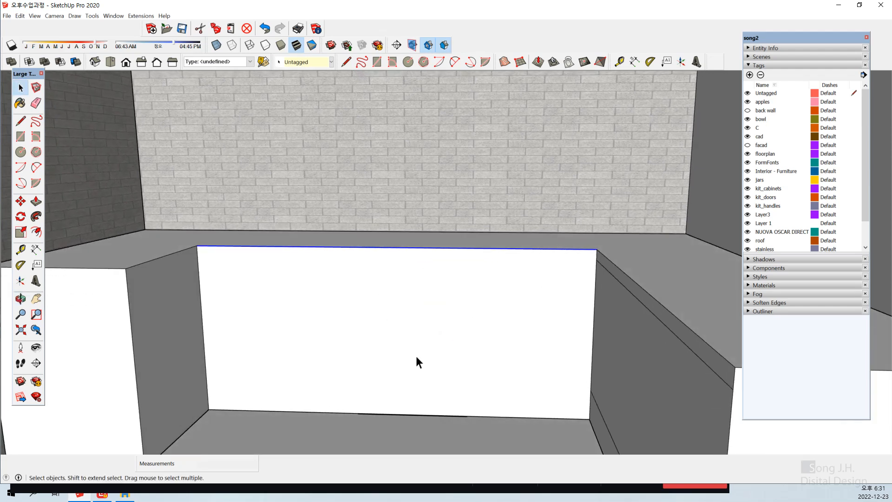
pyautogui.scroll(-6, 413, 396)
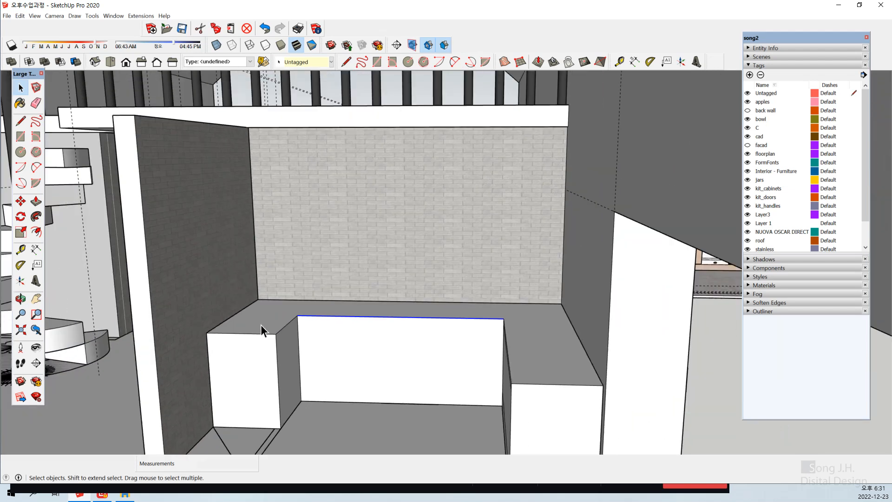
pyautogui.click(698, 395)
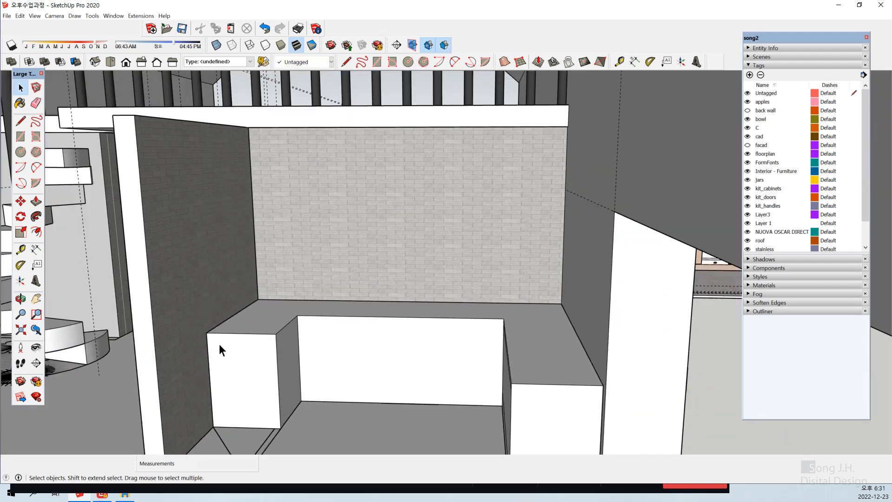
# Copy the base edge of the U-shaped counter's back section 150 mm upward on its front face.
pyautogui.moveTo(219, 344); pyautogui.dragTo(177, 348, button='middle')
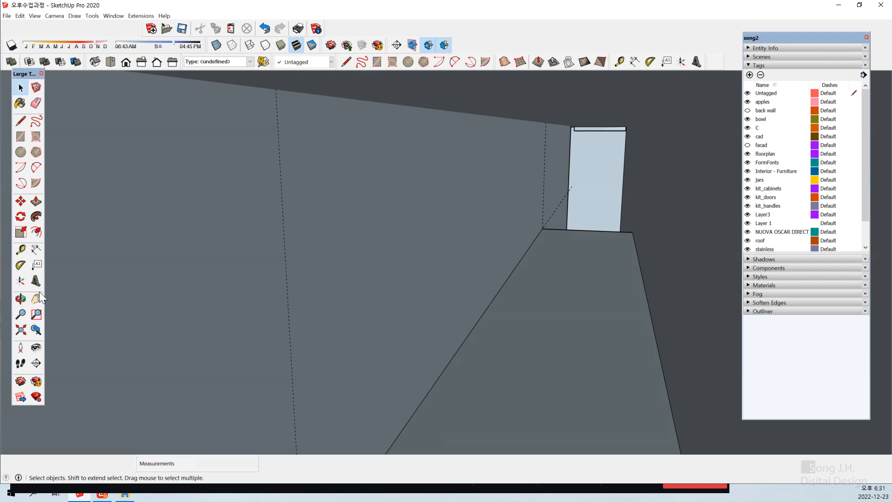
pyautogui.click(20, 330)
pyautogui.moveTo(352, 307); pyautogui.dragTo(197, 294, button='middle')
pyautogui.scroll(6, 205, 290)
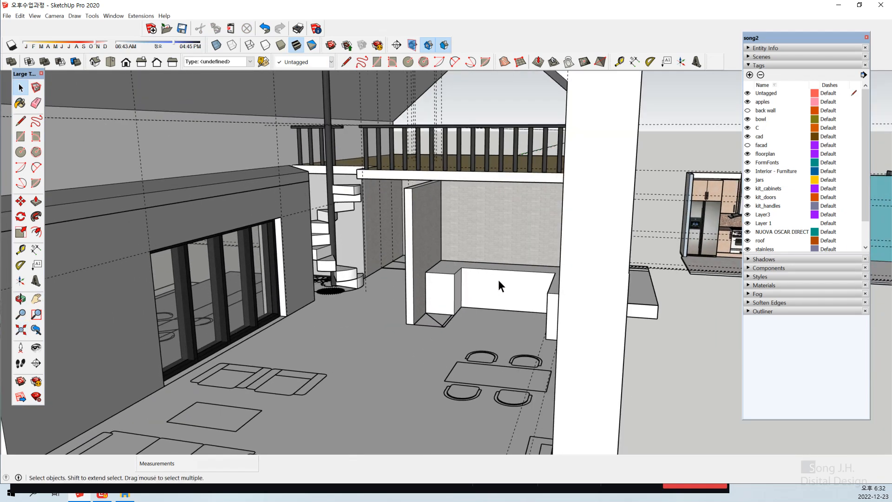
pyautogui.moveTo(498, 279); pyautogui.dragTo(565, 278, button='middle')
pyautogui.scroll(5, 565, 275)
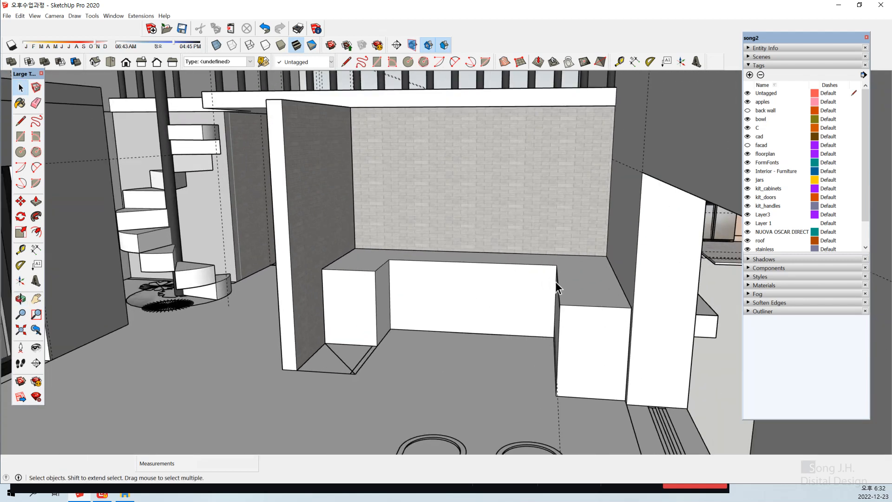
pyautogui.scroll(5, 512, 281)
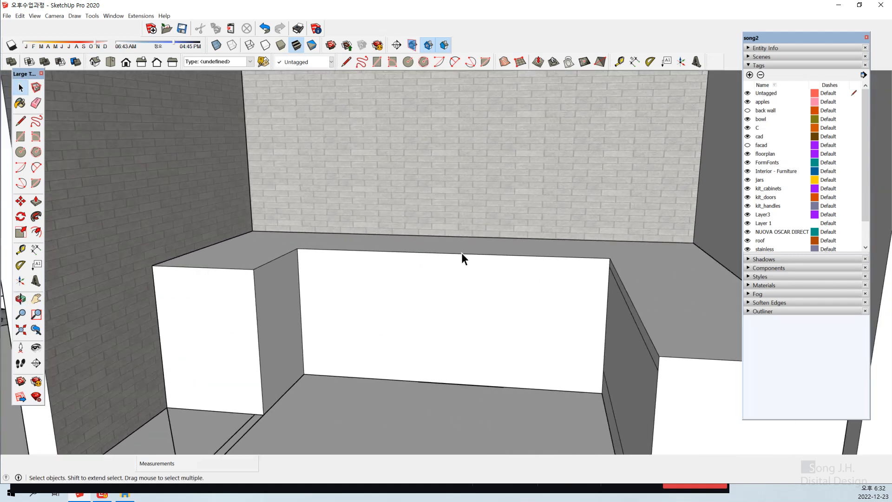
pyautogui.click(461, 253)
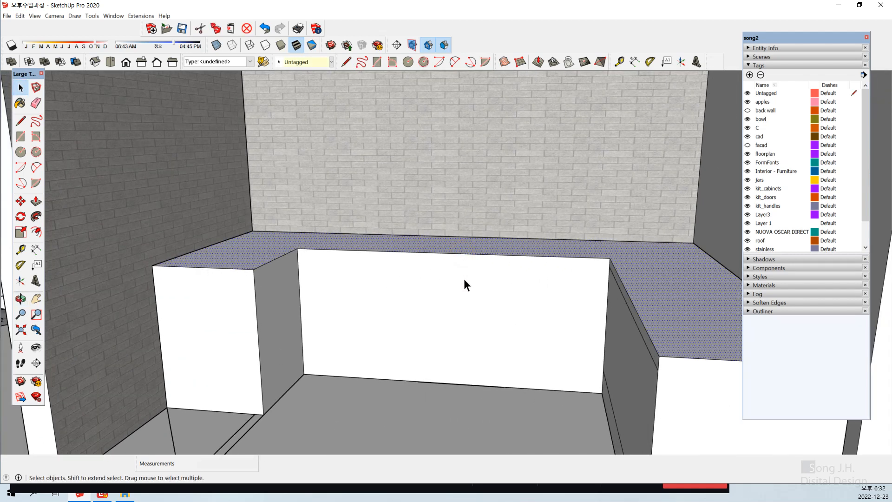
pyautogui.click(456, 383)
pyautogui.scroll(5, 458, 393)
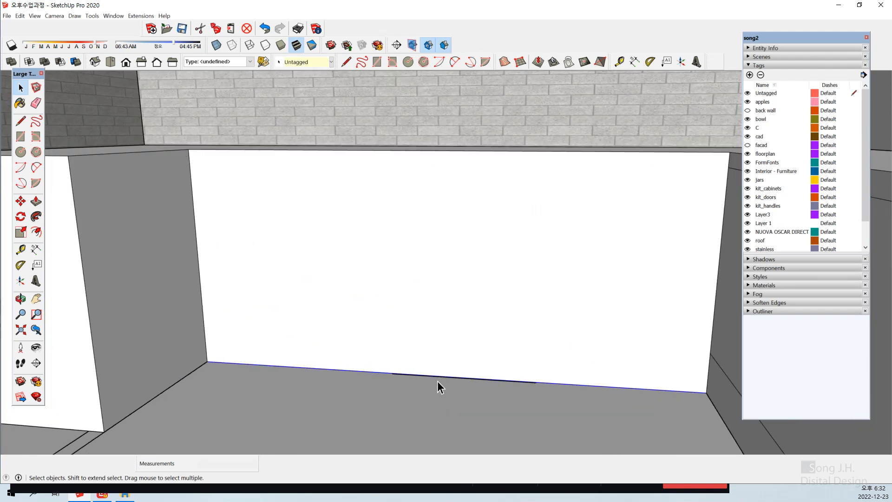
pyautogui.press('m')
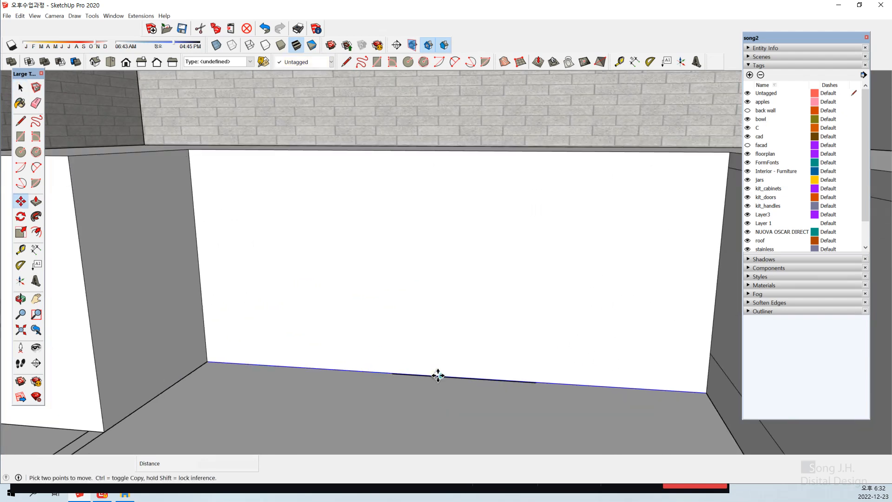
pyautogui.click(438, 375)
pyautogui.press('ctrl')
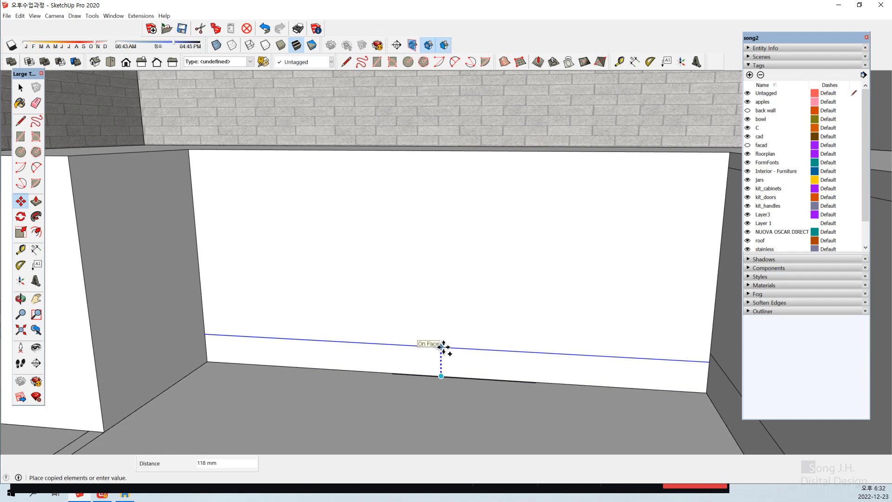
pyautogui.write('150')
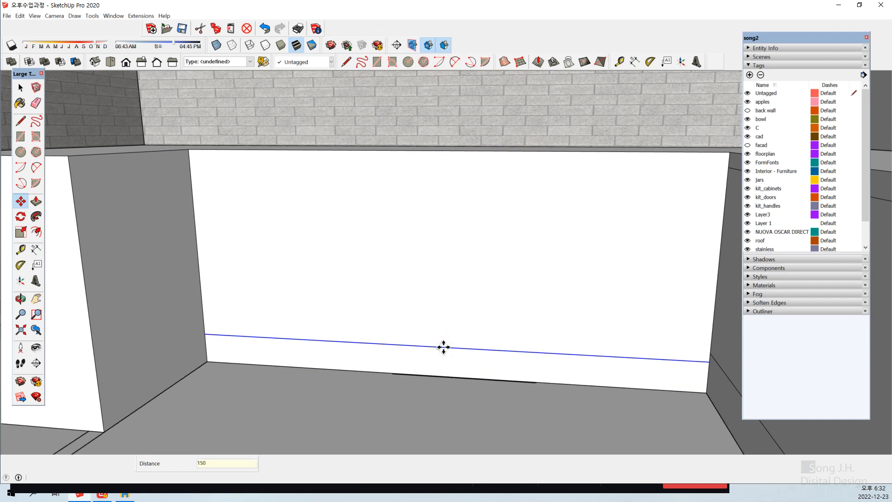
pyautogui.press('Return')
pyautogui.press('space')
pyautogui.scroll(2, 445, 345)
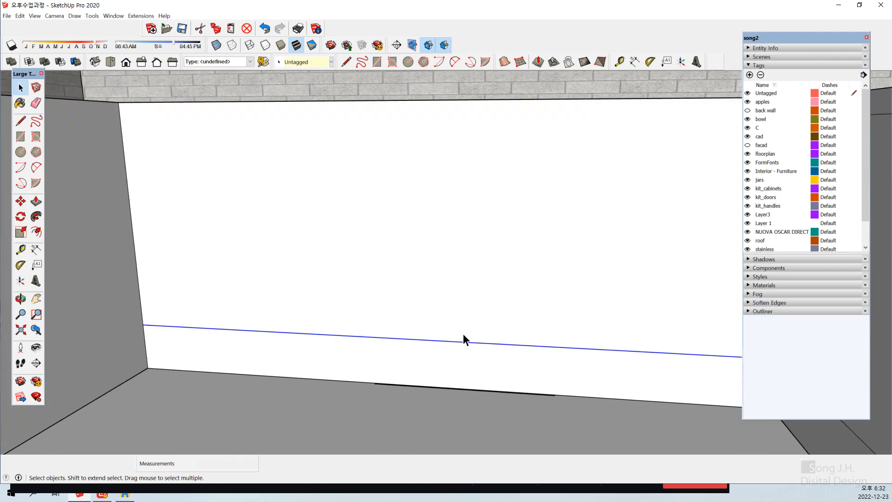
pyautogui.scroll(-1, 462, 342)
pyautogui.scroll(-3, 218, 329)
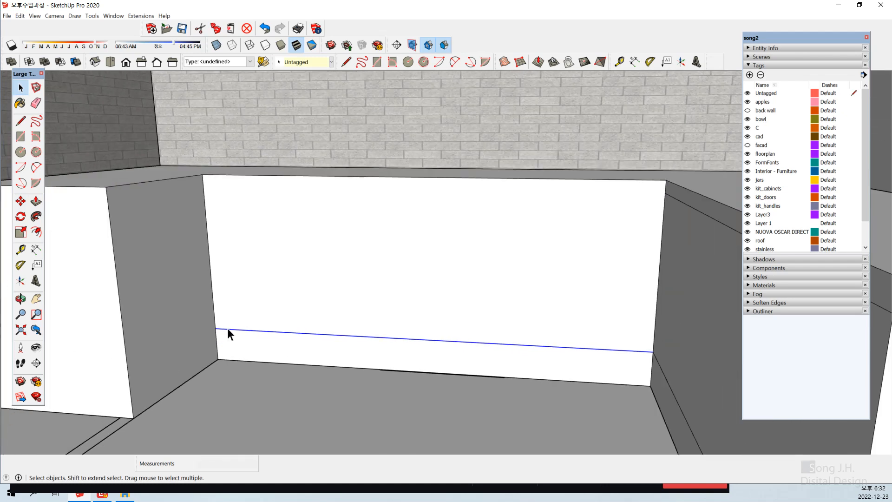
# Copy the base edge of the inner face on the counter leg opposite the sink 150 mm upward.
pyautogui.moveTo(200, 370); pyautogui.dragTo(175, 367, button='middle')
pyautogui.scroll(1, 181, 363)
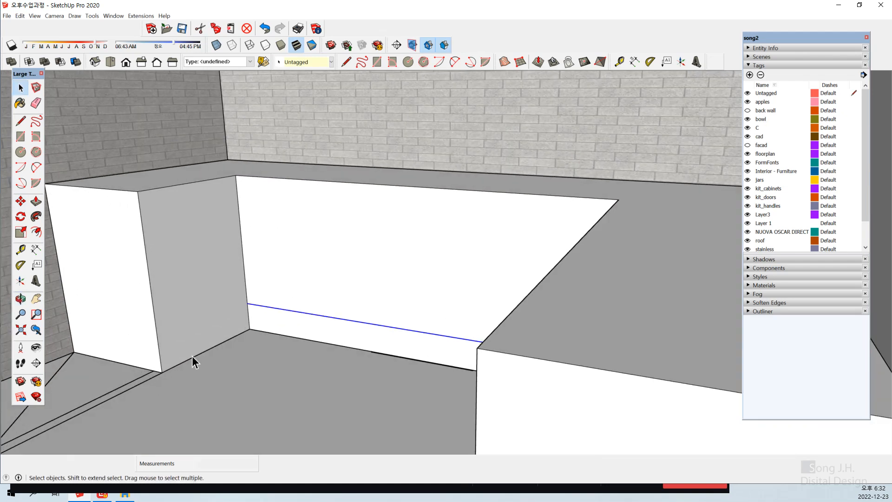
pyautogui.click(202, 353)
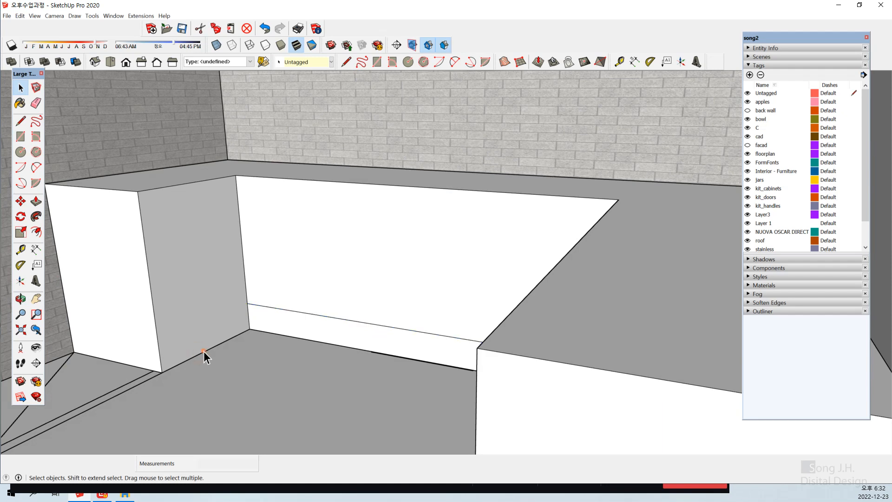
pyautogui.click(206, 349)
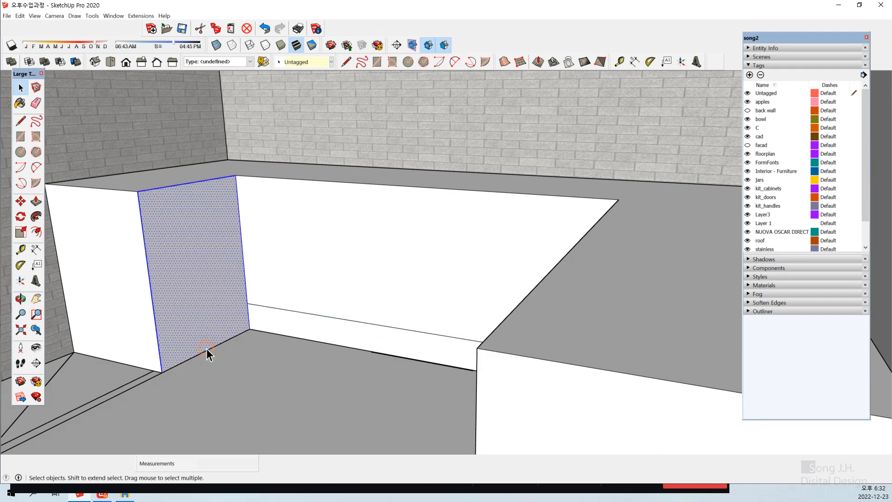
pyautogui.click(210, 348)
pyautogui.scroll(4, 149, 359)
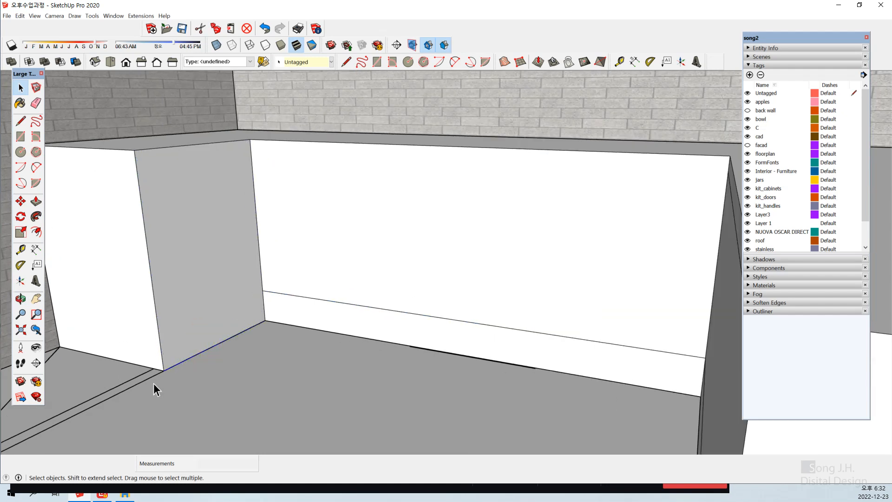
pyautogui.scroll(1, 195, 353)
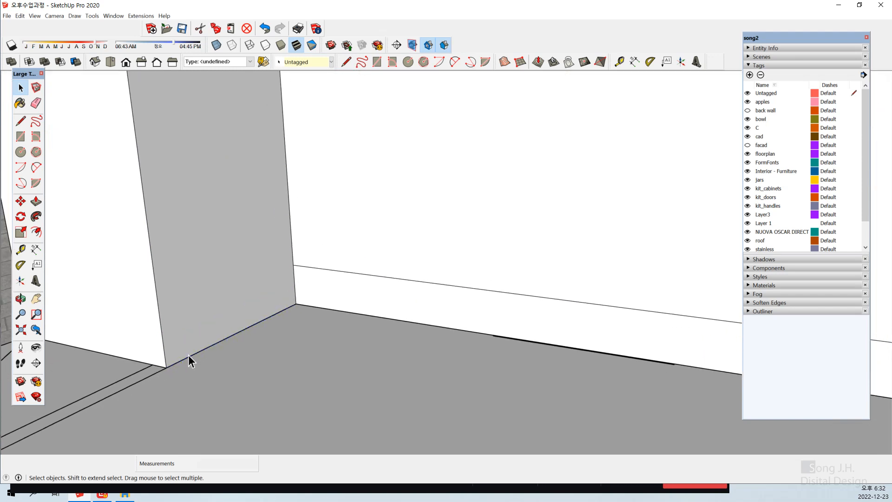
pyautogui.moveTo(181, 359)
pyautogui.mouseDown(button='middle')
pyautogui.moveTo(209, 339)
pyautogui.moveTo(226, 351)
pyautogui.mouseUp(button='middle')
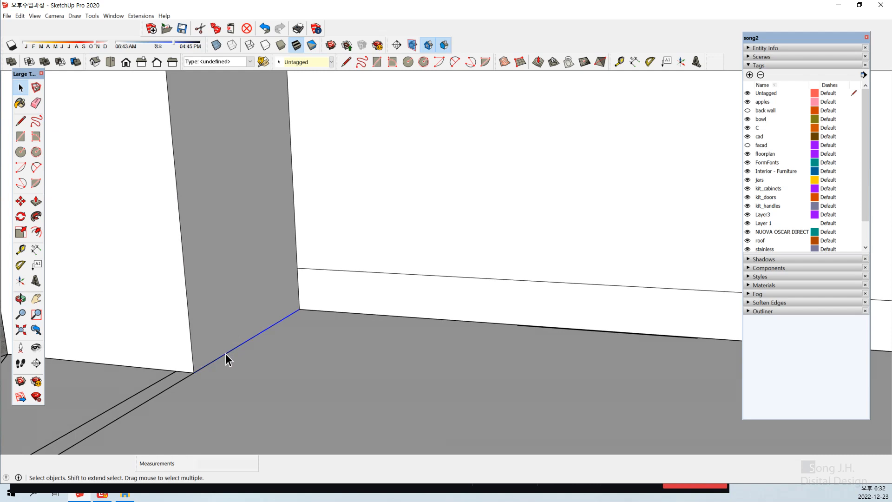
pyautogui.press('m')
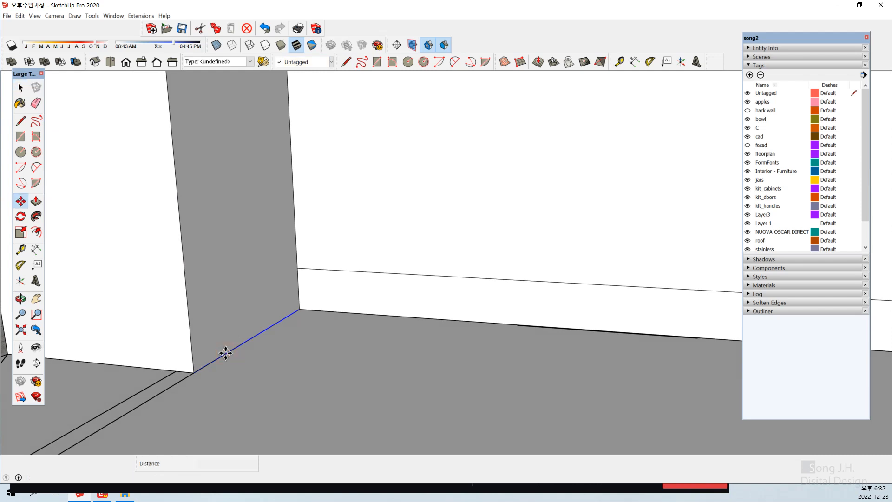
pyautogui.click(225, 353)
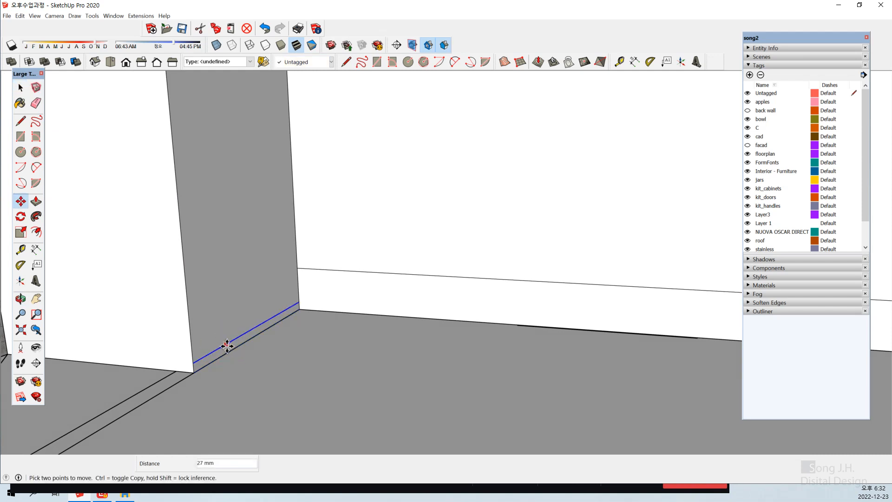
pyautogui.write('150')
pyautogui.press('Return')
# Turn on X-ray display to reveal the floor plan's sink and cooktop drawing through the counter.
pyautogui.scroll(-10, 227, 346)
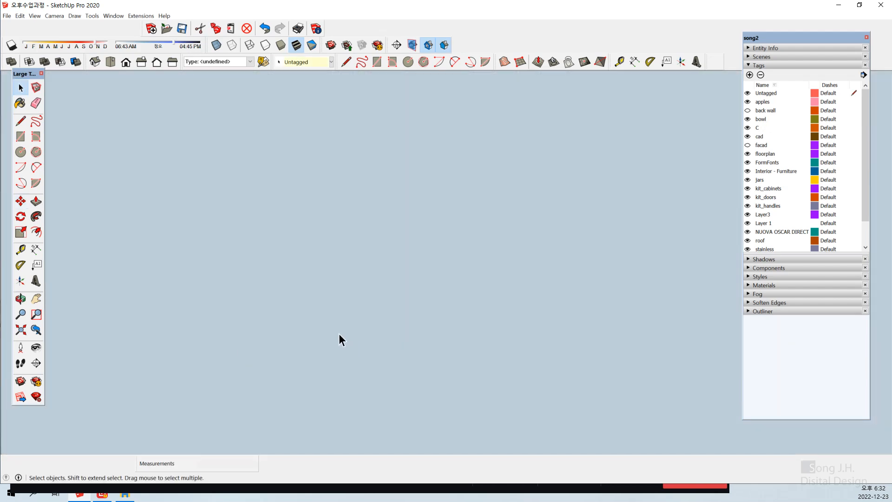
pyautogui.click(21, 329)
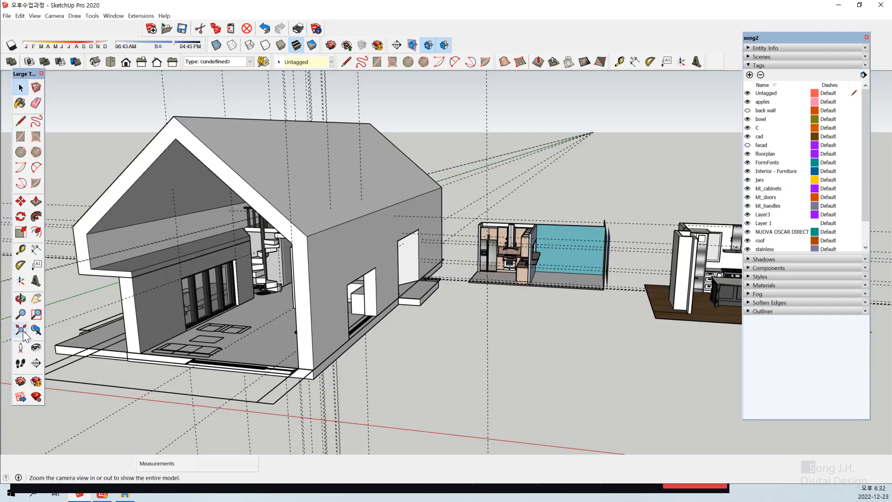
pyautogui.moveTo(435, 352); pyautogui.dragTo(394, 330, button='middle')
pyautogui.scroll(6, 377, 307)
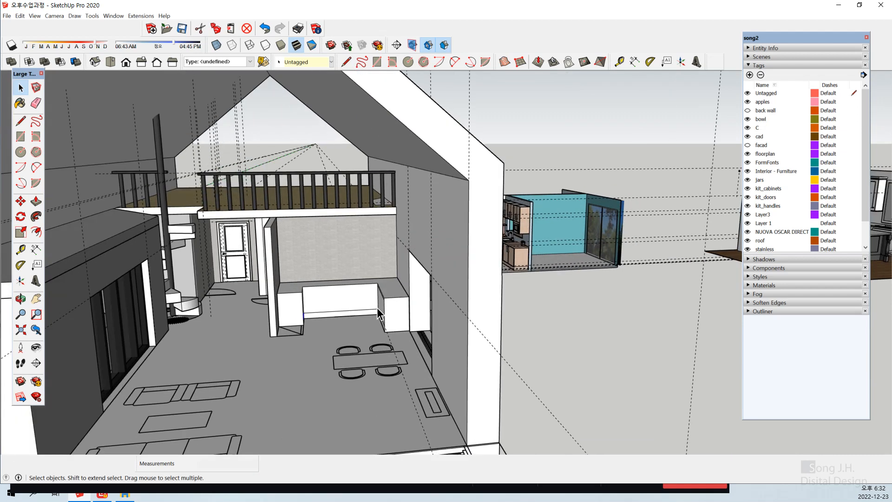
pyautogui.scroll(4, 377, 309)
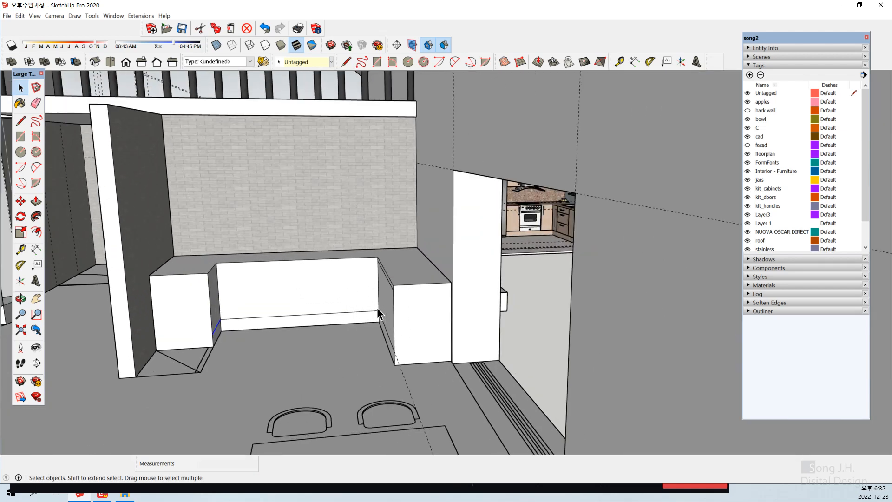
pyautogui.scroll(3, 392, 377)
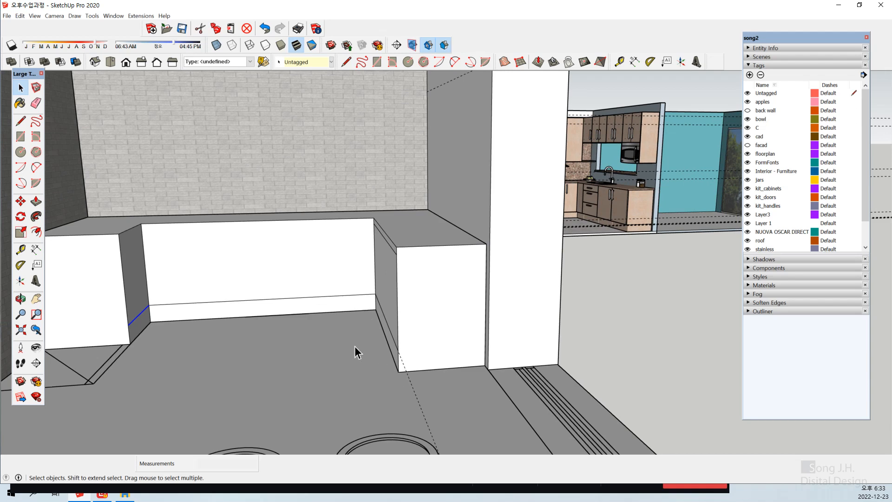
pyautogui.moveTo(332, 344); pyautogui.dragTo(444, 312, button='middle')
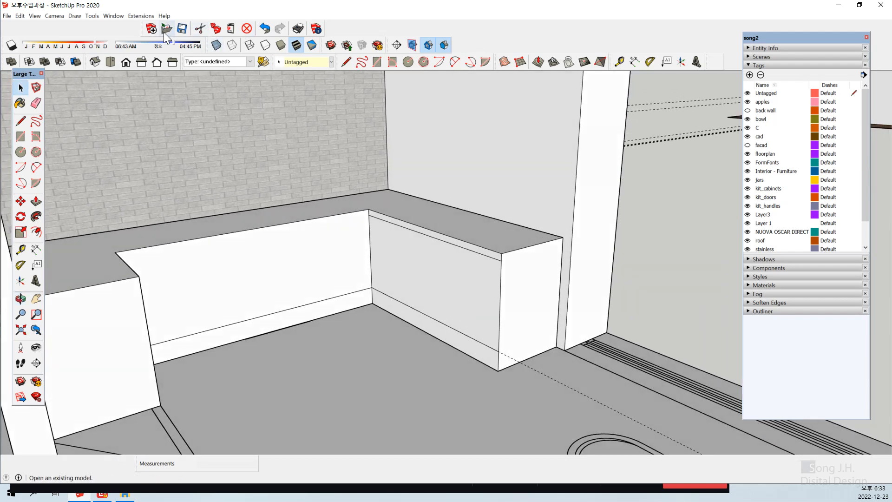
pyautogui.click(216, 44)
pyautogui.moveTo(450, 336); pyautogui.dragTo(525, 349, button='middle')
pyautogui.scroll(1, 412, 362)
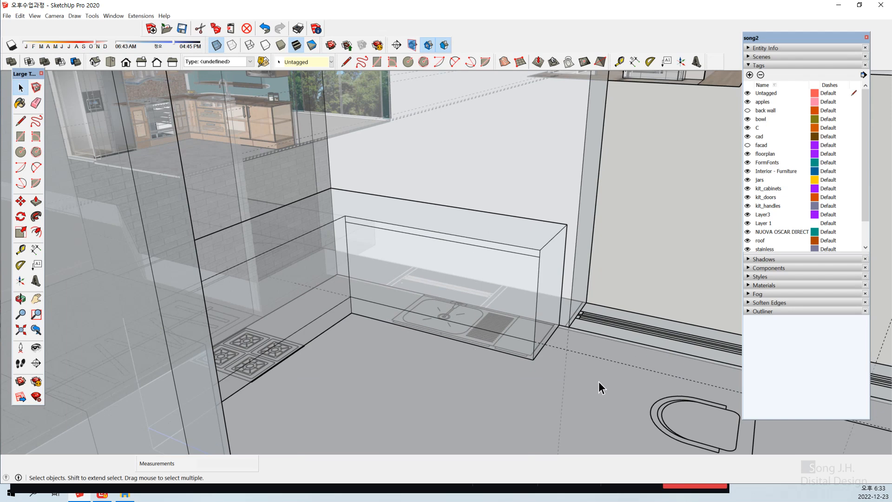
pyautogui.scroll(3, 472, 352)
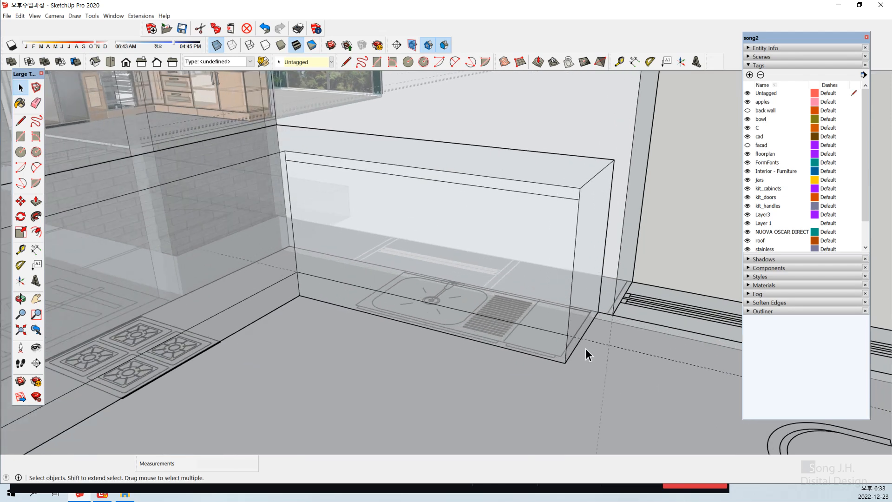
# Place a vertical guide about 337 mm in from the sink-side counter's free end, at the end of the drainboard.
pyautogui.press('t')
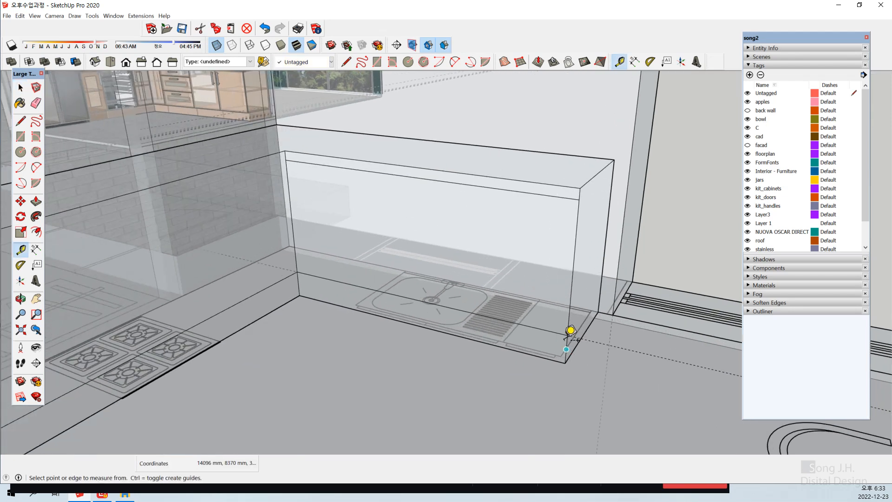
pyautogui.click(567, 327)
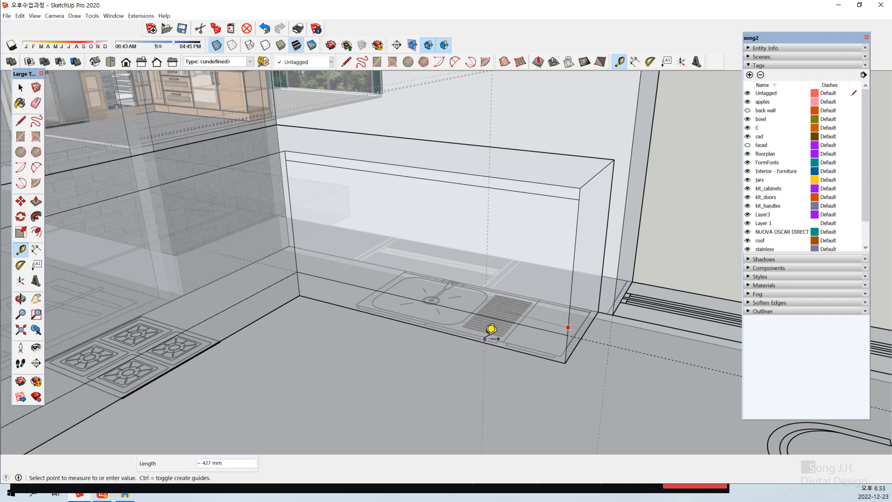
pyautogui.moveTo(480, 364); pyautogui.dragTo(542, 381, button='middle')
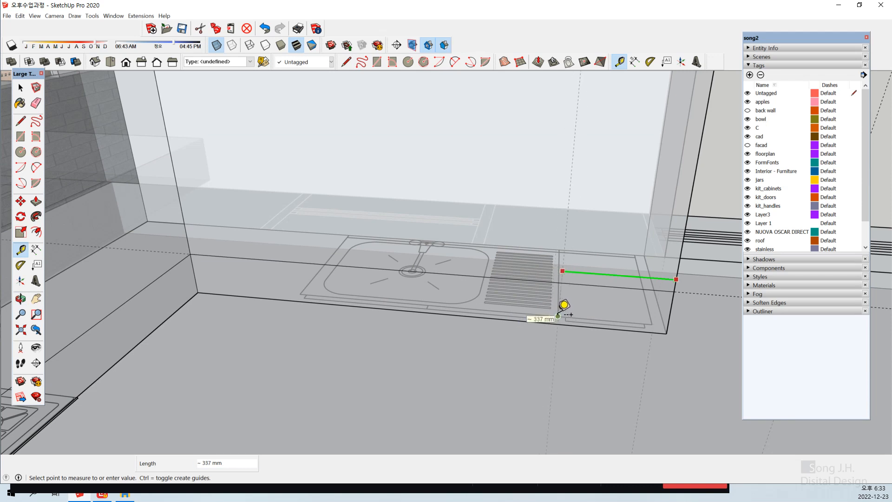
pyautogui.click(562, 308)
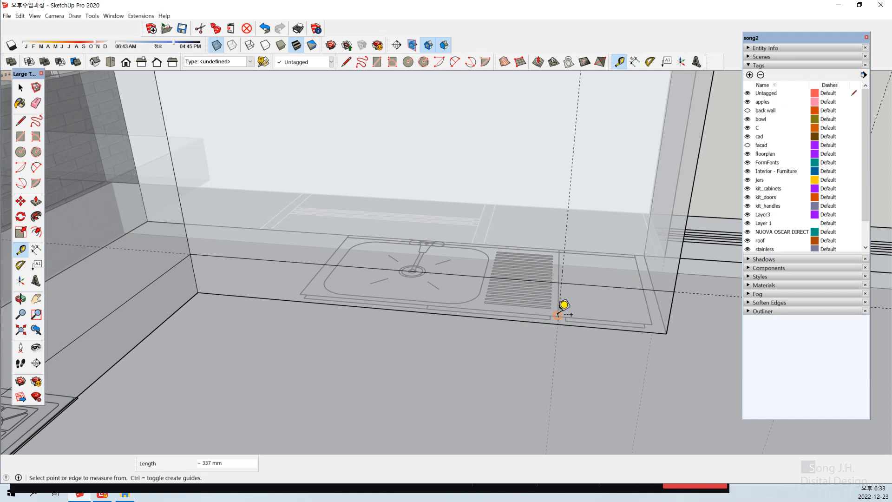
# Place a second vertical guide 900 mm from the drainboard guide, at the sink's far corner.
pyautogui.click(565, 242)
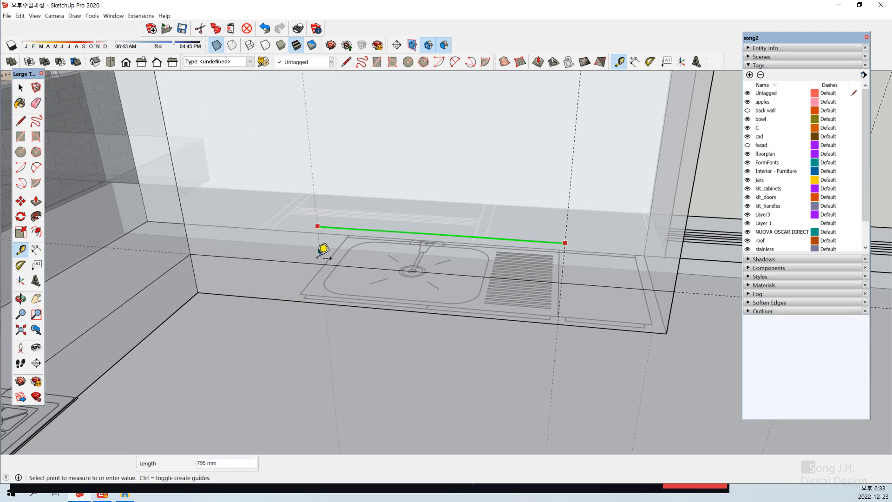
pyautogui.click(300, 293)
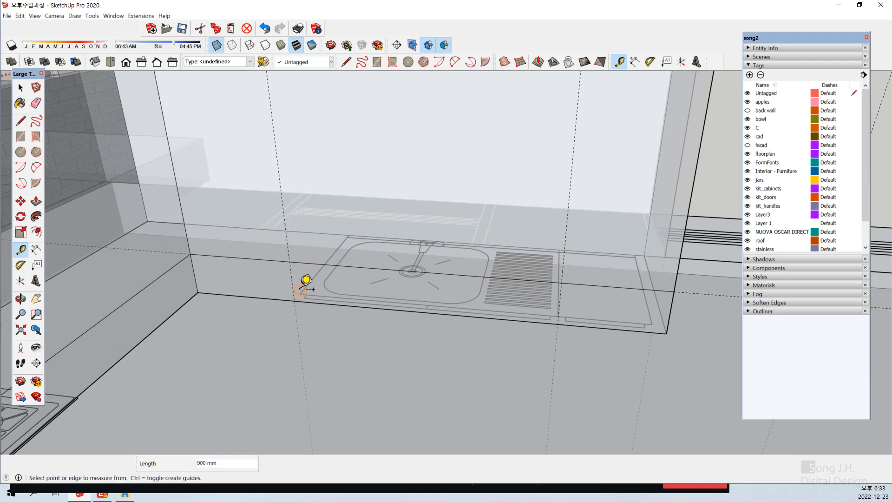
pyautogui.press('space')
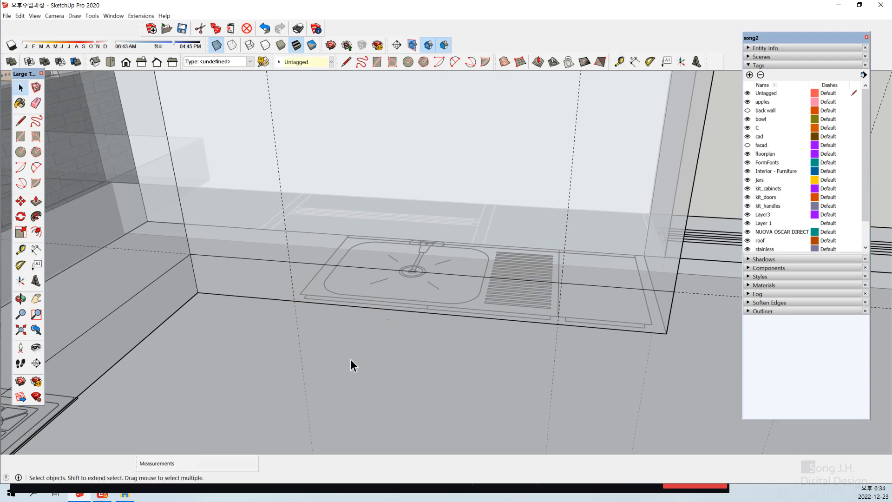
pyautogui.moveTo(351, 363); pyautogui.dragTo(442, 305, button='middle')
pyautogui.moveTo(253, 301); pyautogui.dragTo(318, 328, button='middle')
pyautogui.press('m')
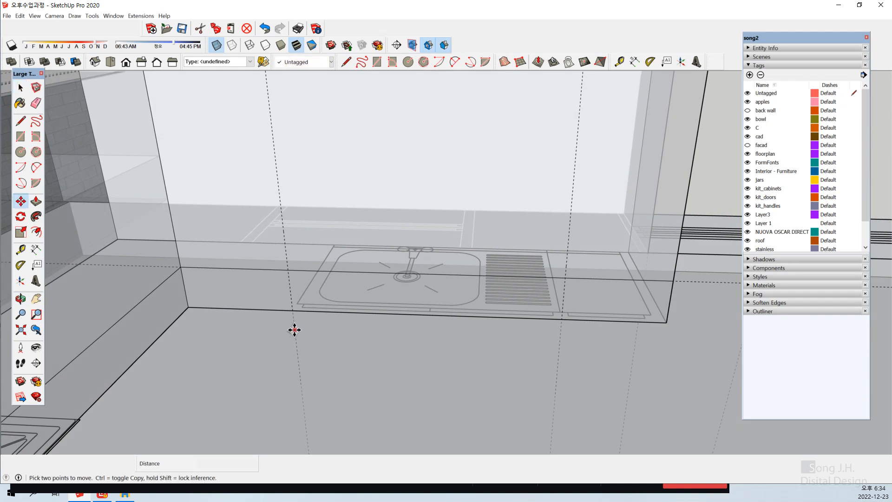
pyautogui.click(294, 327)
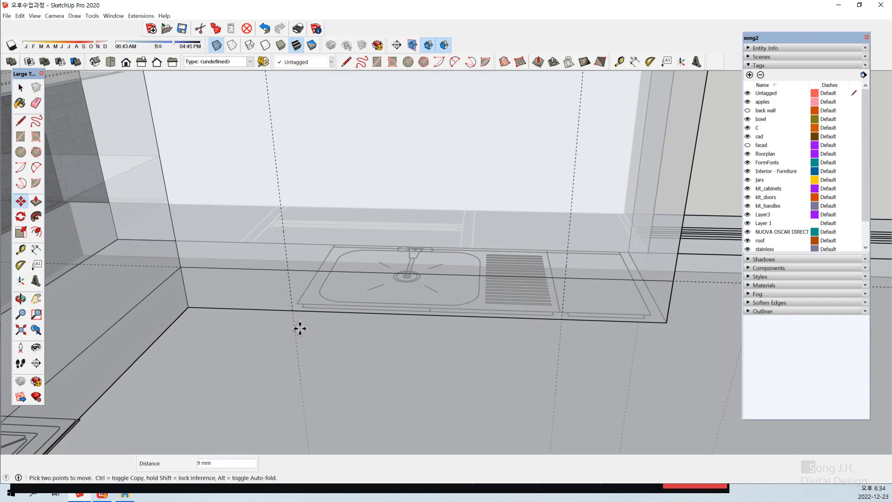
pyautogui.press('space')
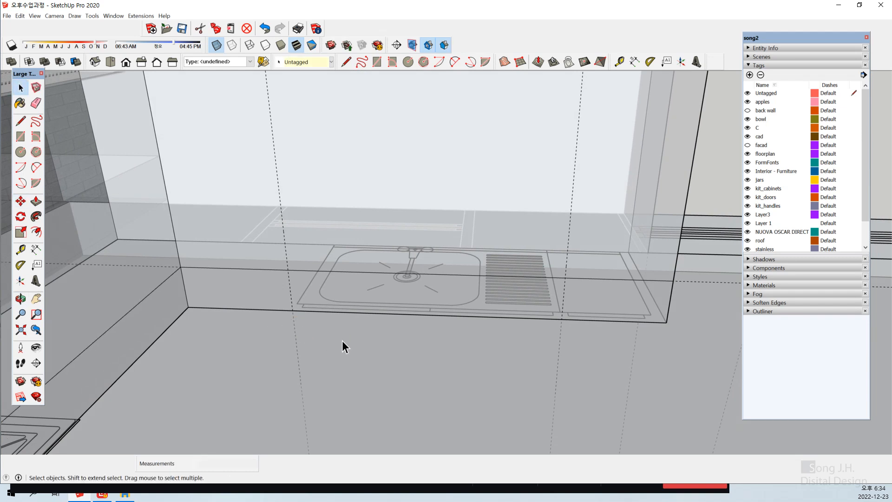
# Examine the cabinets and appliances of the sample kitchen model standing outside the house.
pyautogui.scroll(-2, 291, 308)
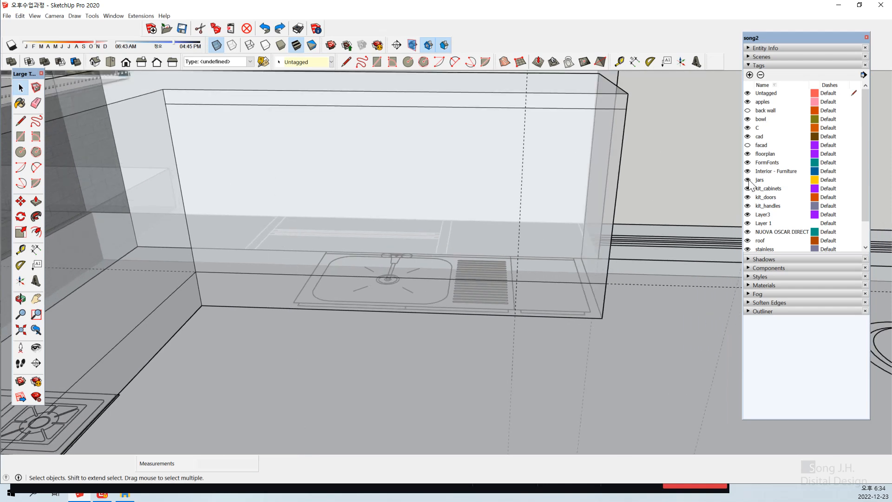
pyautogui.moveTo(522, 295); pyautogui.dragTo(445, 268, button='middle')
pyautogui.scroll(-5, 445, 268)
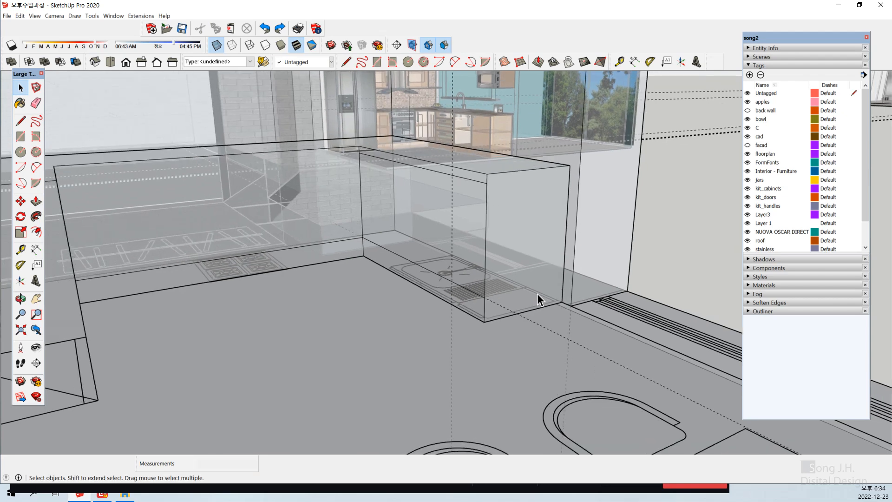
pyautogui.moveTo(546, 294); pyautogui.dragTo(450, 294, button='middle')
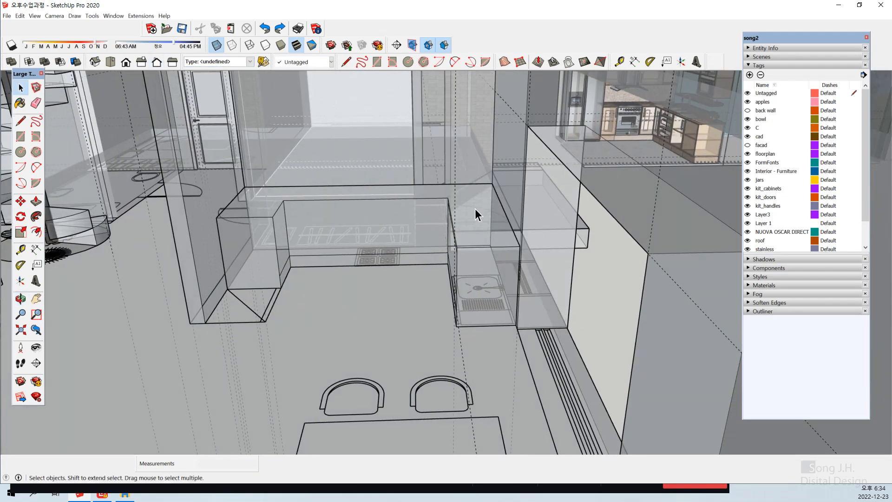
pyautogui.moveTo(575, 225); pyautogui.dragTo(403, 297, button='middle')
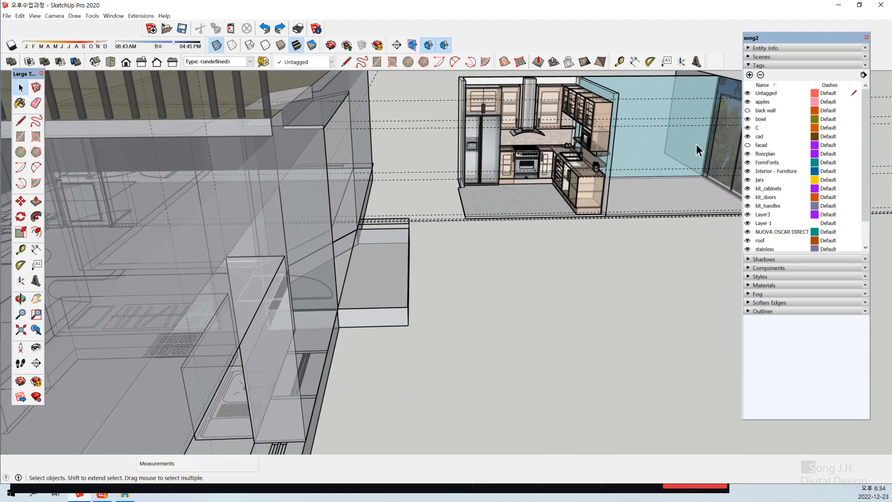
pyautogui.keyDown('shift'); pyautogui.moveTo(575, 248); pyautogui.dragTo(495, 271, button='middle'); pyautogui.keyUp('shift')
pyautogui.scroll(-1, 664, 260)
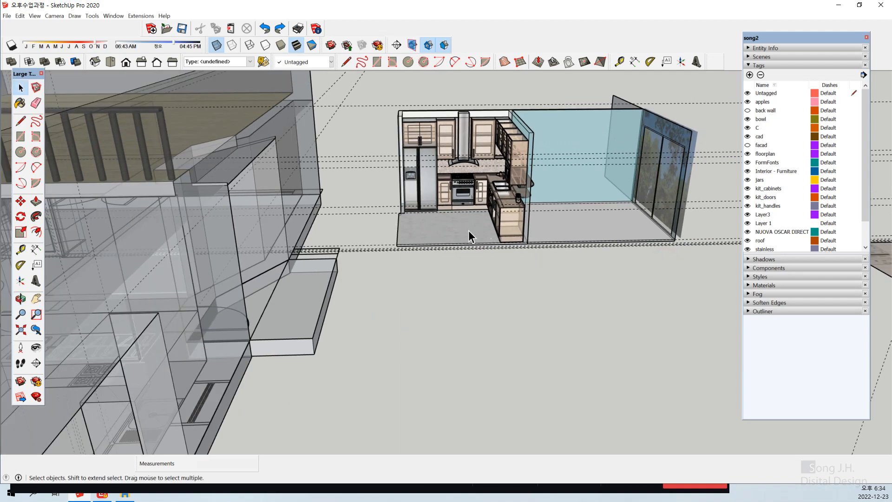
pyautogui.moveTo(468, 230); pyautogui.dragTo(435, 207, button='middle')
pyautogui.scroll(2, 436, 205)
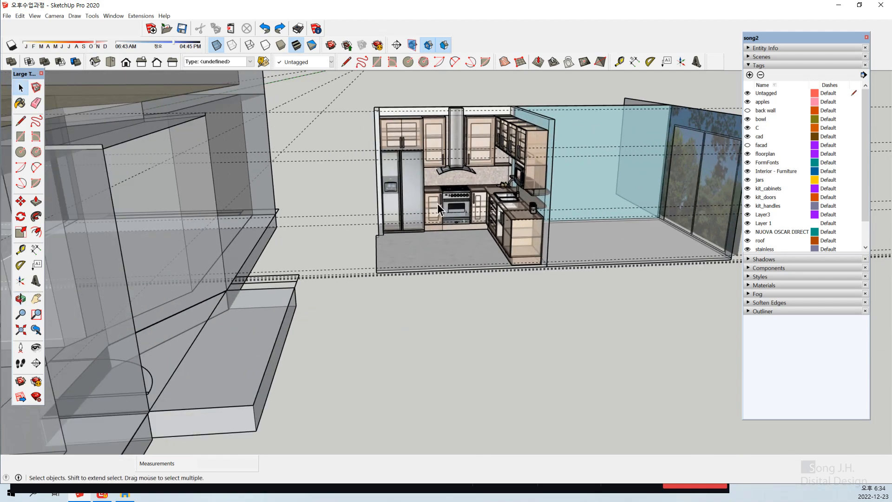
pyautogui.scroll(4, 437, 205)
pyautogui.moveTo(590, 251); pyautogui.dragTo(631, 240, button='middle')
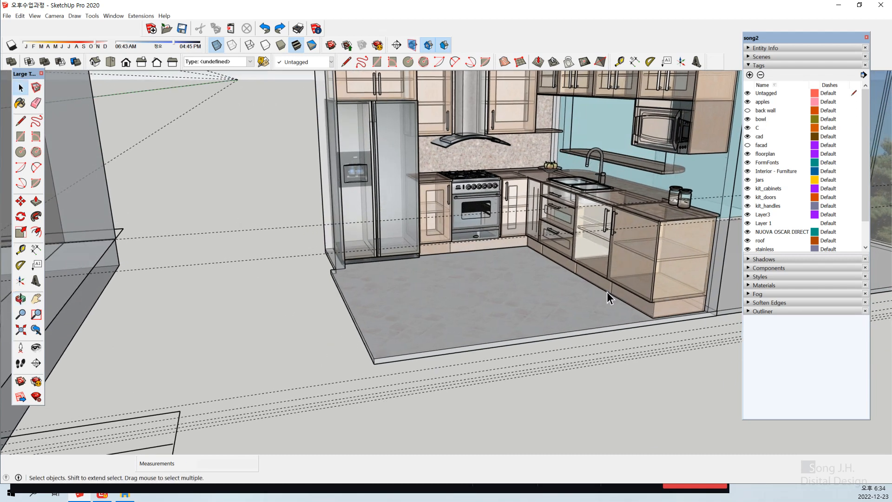
pyautogui.scroll(1, 483, 333)
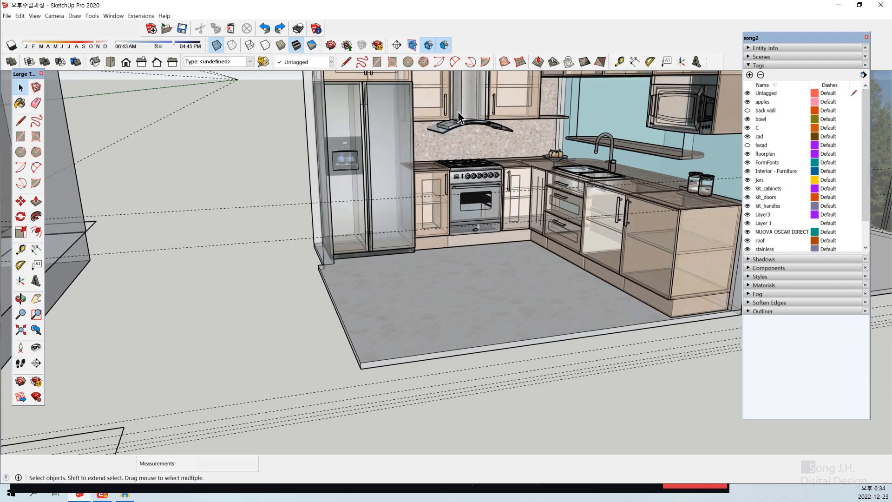
# Explode the sample kitchen component into its separate objects and clear the selection.
pyautogui.click(472, 110)
pyautogui.moveTo(565, 288); pyautogui.dragTo(479, 217, button='middle')
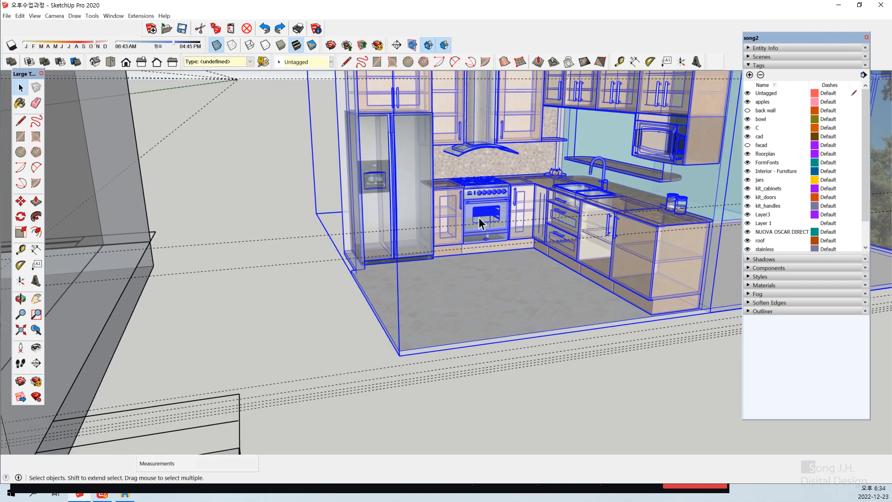
pyautogui.rightClick(480, 127)
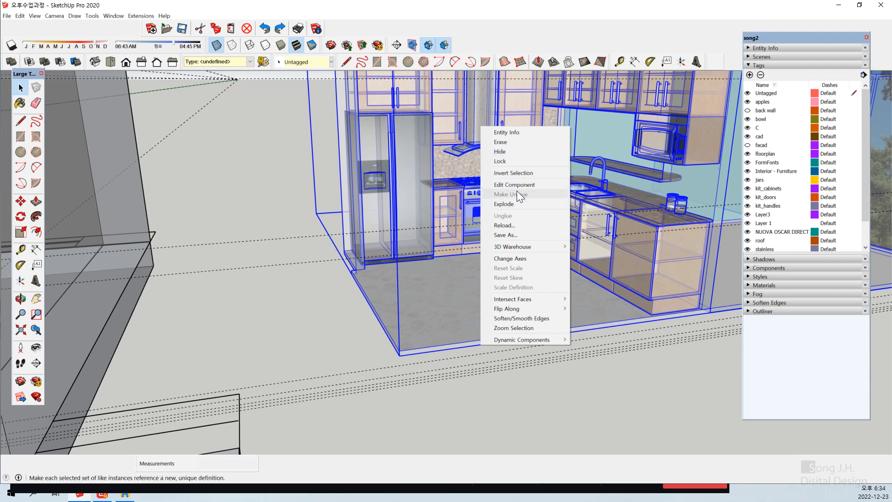
pyautogui.click(566, 371)
pyautogui.scroll(2, 450, 291)
pyautogui.moveTo(577, 299); pyautogui.dragTo(454, 361, button='middle')
pyautogui.press('space')
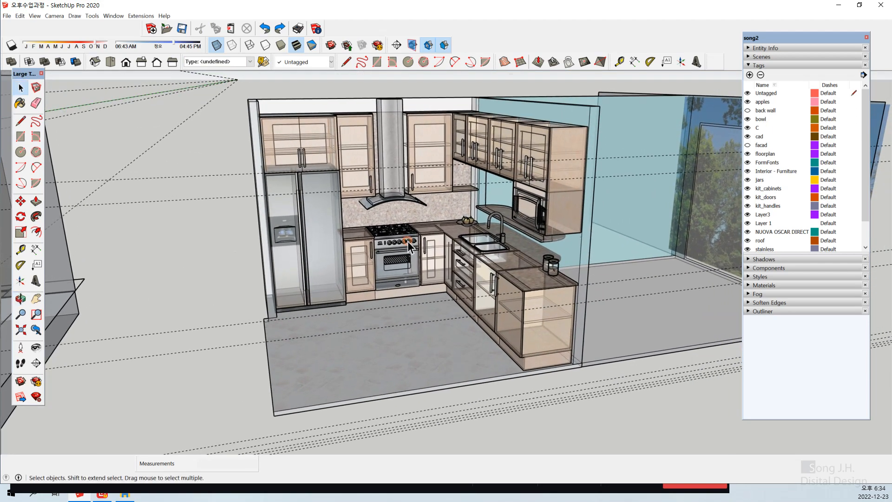
pyautogui.click(408, 241)
pyautogui.rightClick(408, 241)
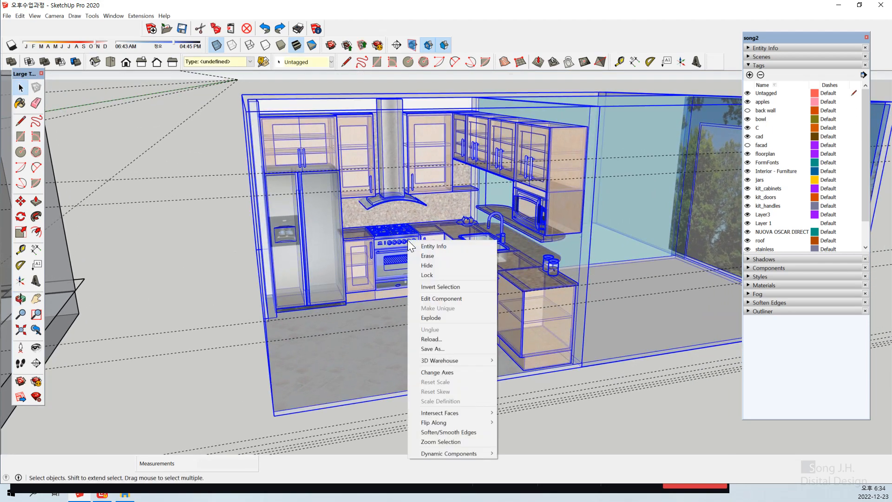
pyautogui.click(447, 317)
pyautogui.click(530, 405)
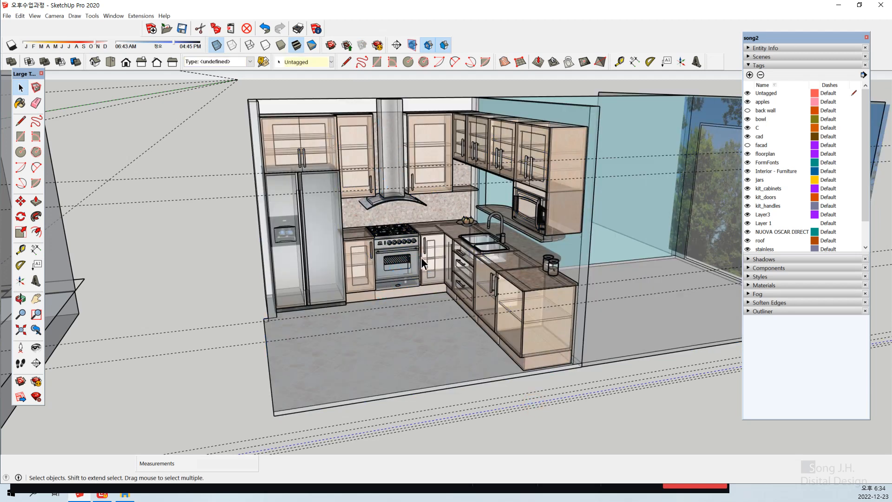
# Move the range out of the sample kitchen by about 2859 mm, onto the open ground beside its floor.
pyautogui.moveTo(427, 297); pyautogui.dragTo(396, 270, button='middle')
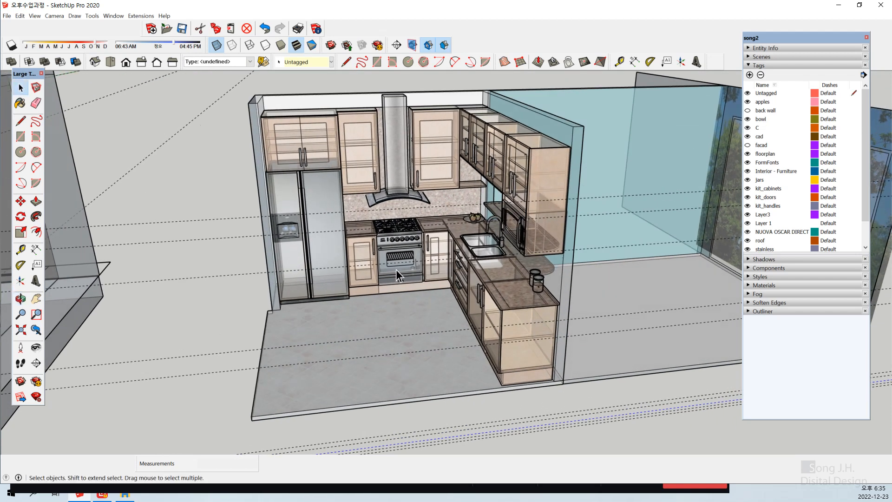
pyautogui.click(394, 243)
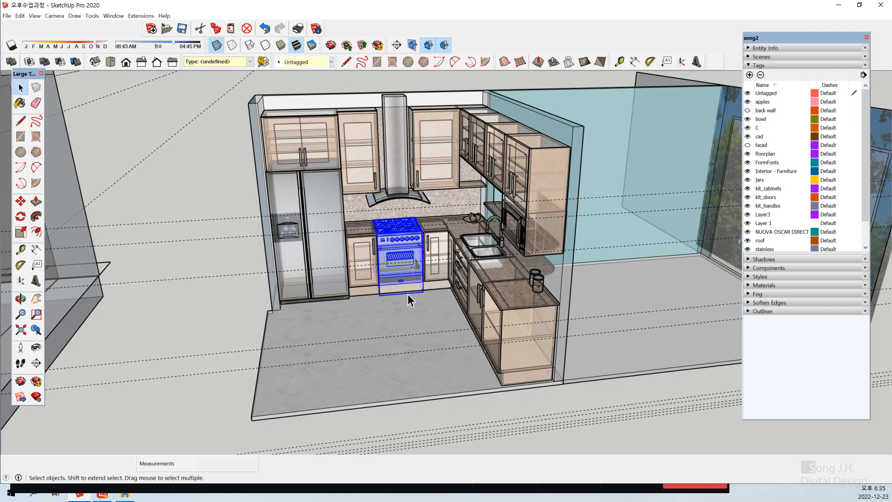
pyautogui.press('m')
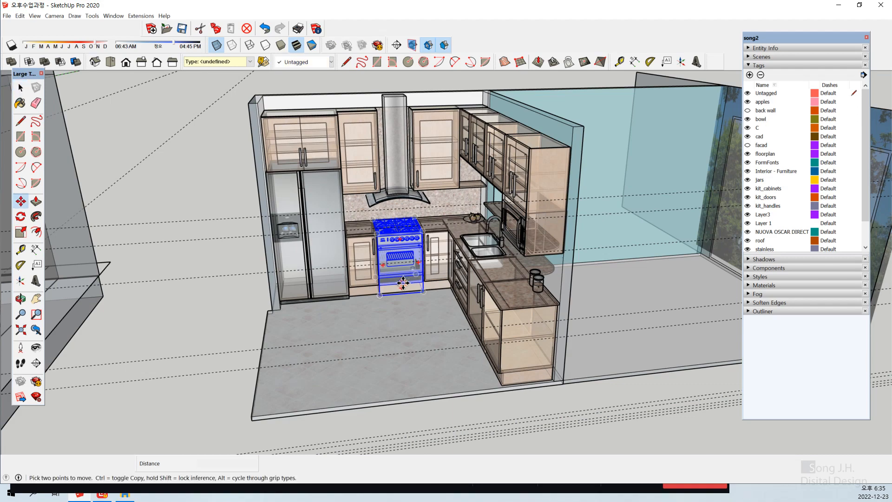
pyautogui.click(403, 287)
pyautogui.click(212, 372)
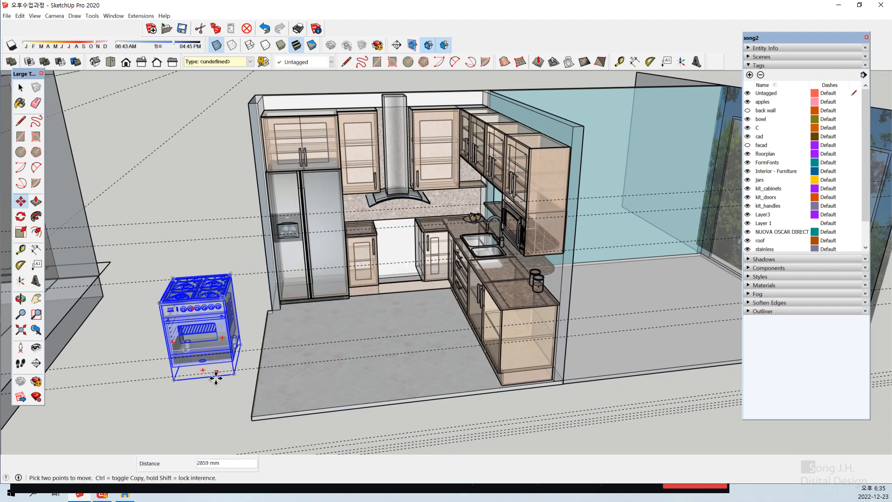
# Copy the range about 2594 mm from its spot beside the sample kitchen towards the house.
pyautogui.moveTo(212, 393); pyautogui.dragTo(613, 251, button='middle')
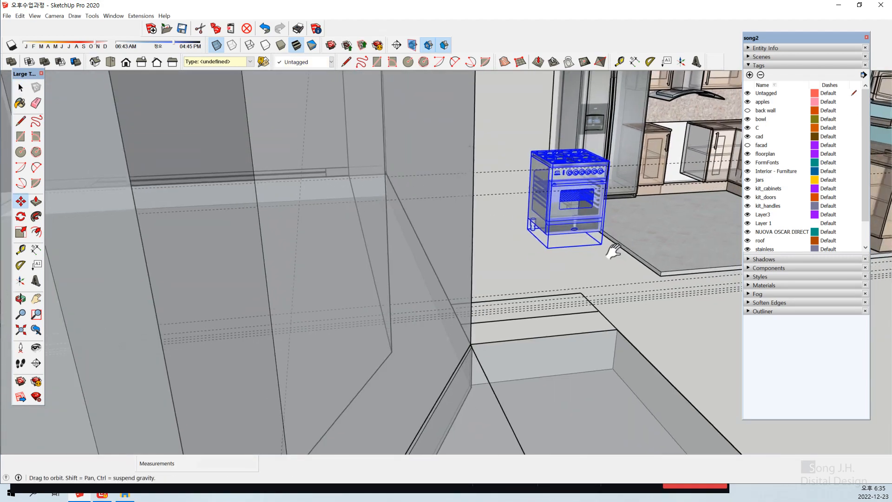
pyautogui.press('ctrl')
pyautogui.click(566, 230)
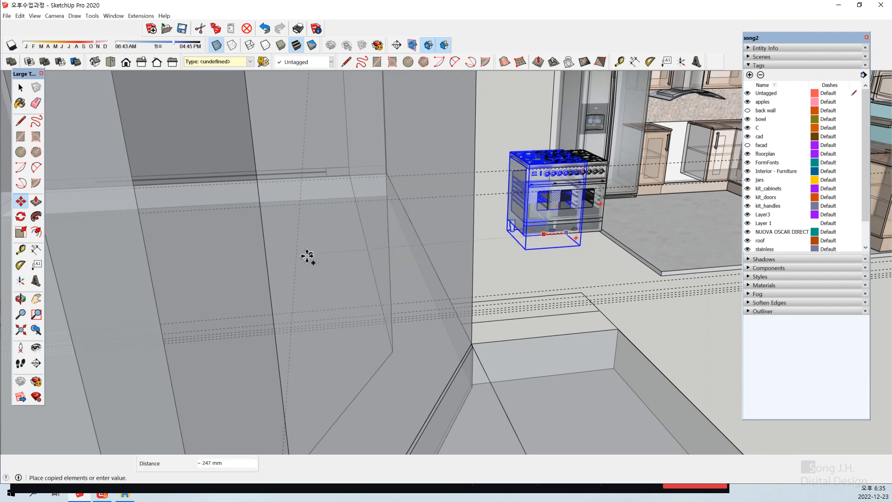
pyautogui.click(225, 255)
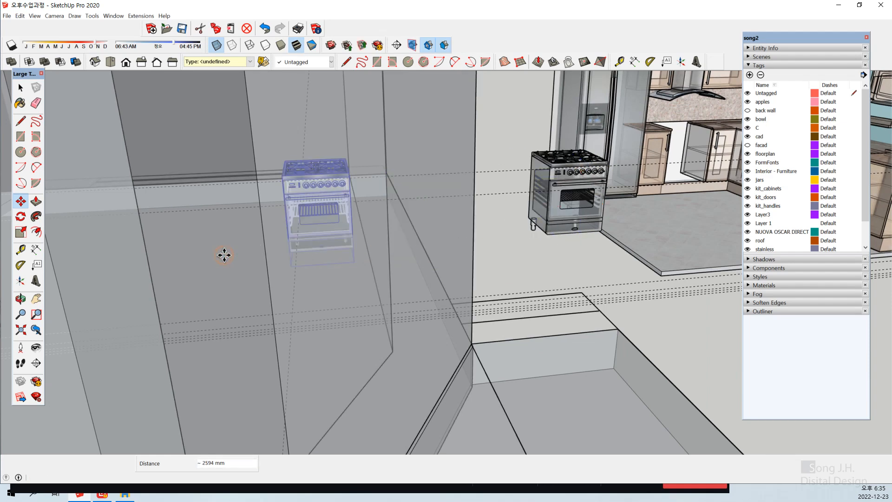
# Shift the copied range by about 31 mm.
pyautogui.moveTo(75, 263); pyautogui.dragTo(132, 238, button='middle')
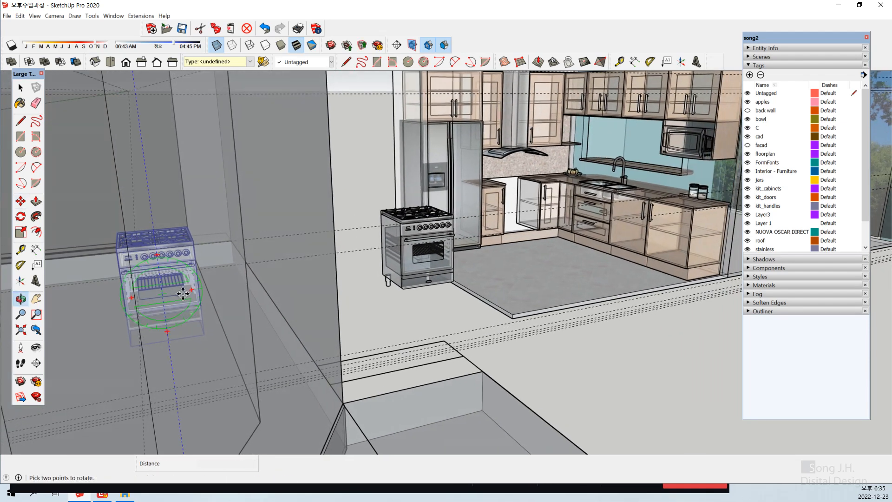
pyautogui.keyDown('shift'); pyautogui.moveTo(179, 295); pyautogui.dragTo(566, 161, button='middle'); pyautogui.keyUp('shift')
pyautogui.scroll(-6, 462, 197)
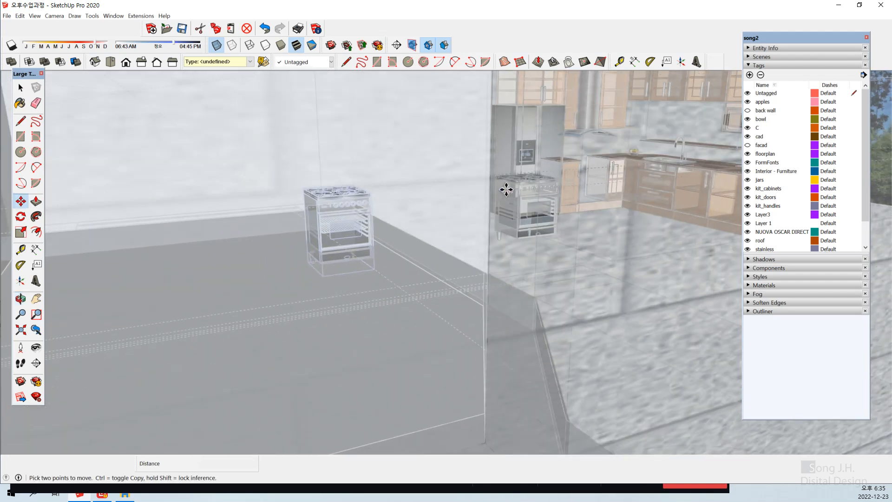
pyautogui.click(349, 272)
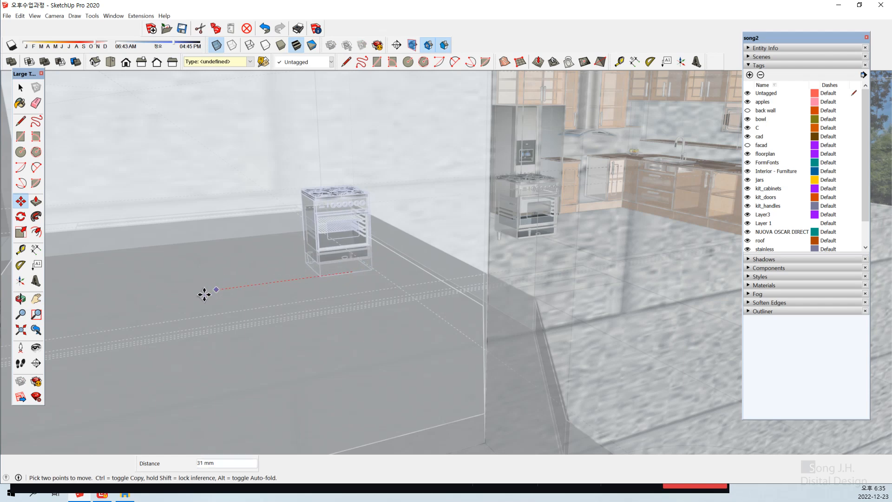
pyautogui.click(205, 295)
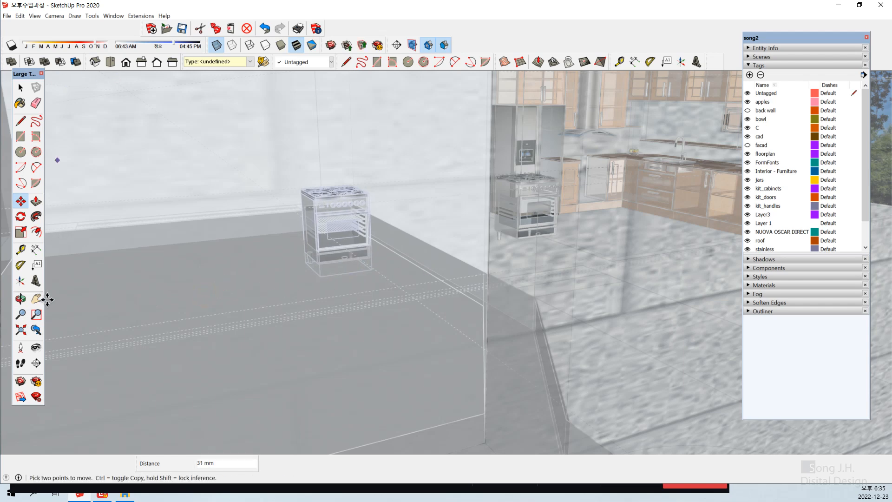
# Move the range standing beside the sample kitchen onto the open ground next to the house's side wall.
pyautogui.click(25, 332)
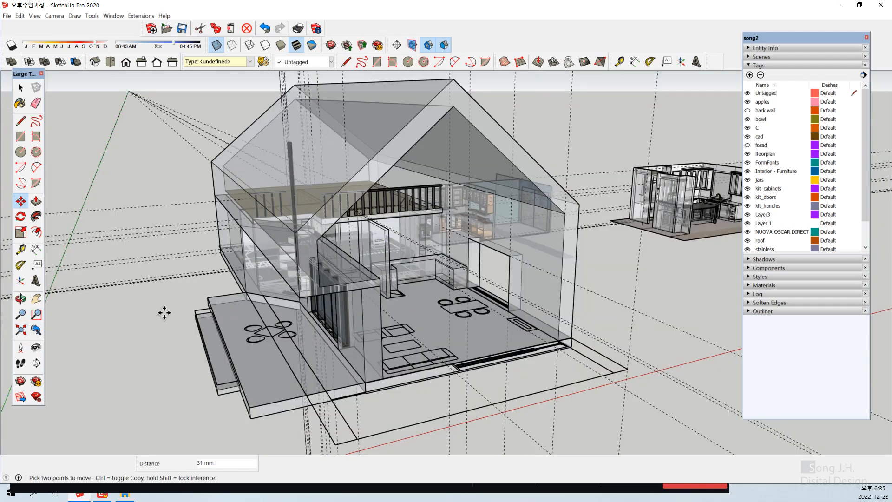
pyautogui.moveTo(451, 304); pyautogui.dragTo(347, 282, button='middle')
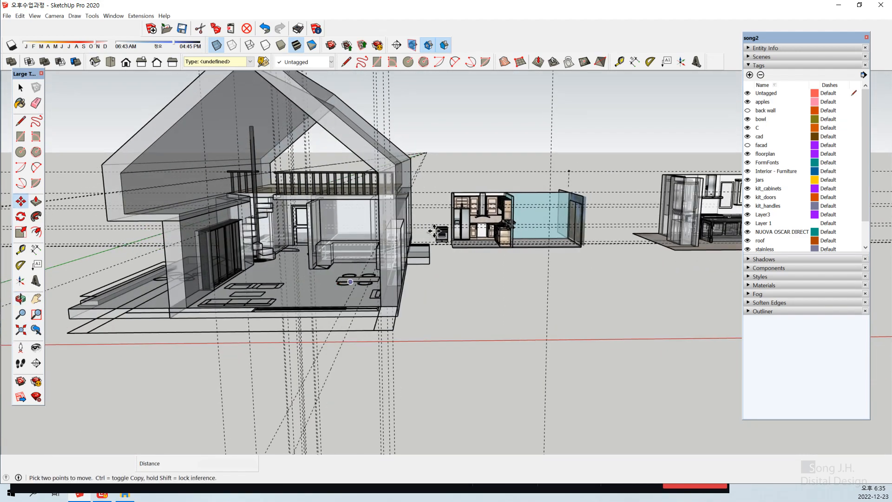
pyautogui.press('space')
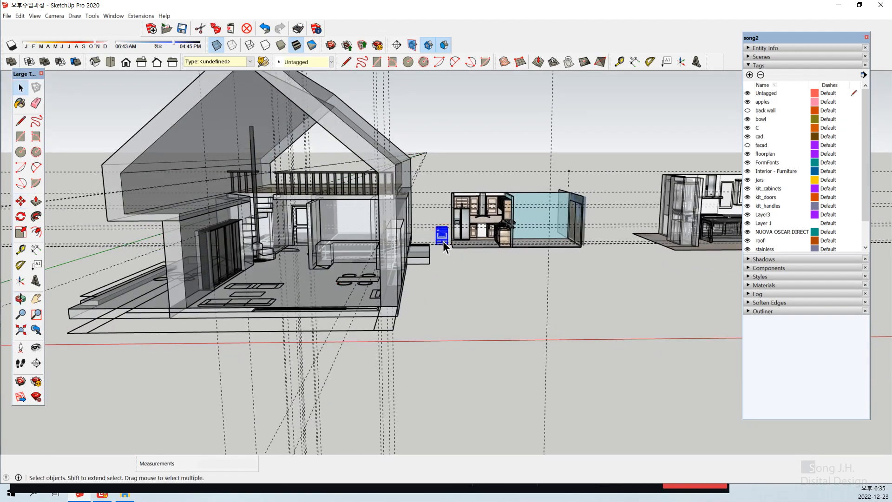
pyautogui.moveTo(380, 295); pyautogui.dragTo(352, 294, button='middle')
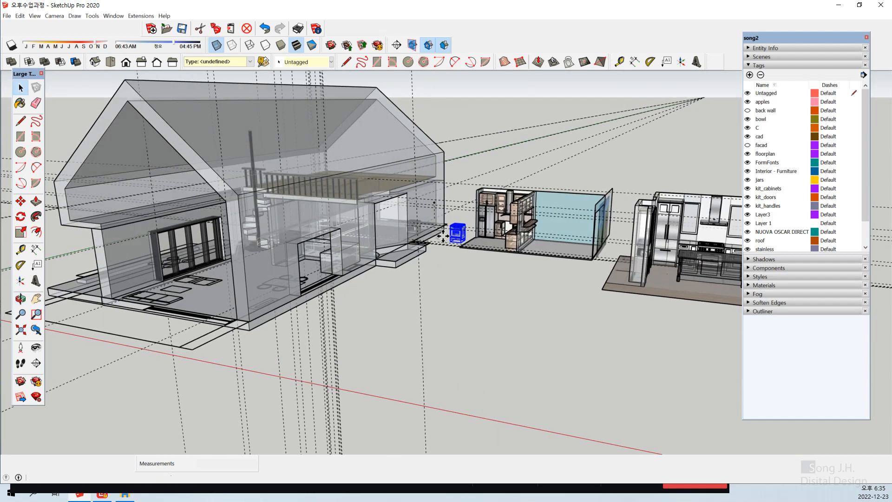
pyautogui.press('m')
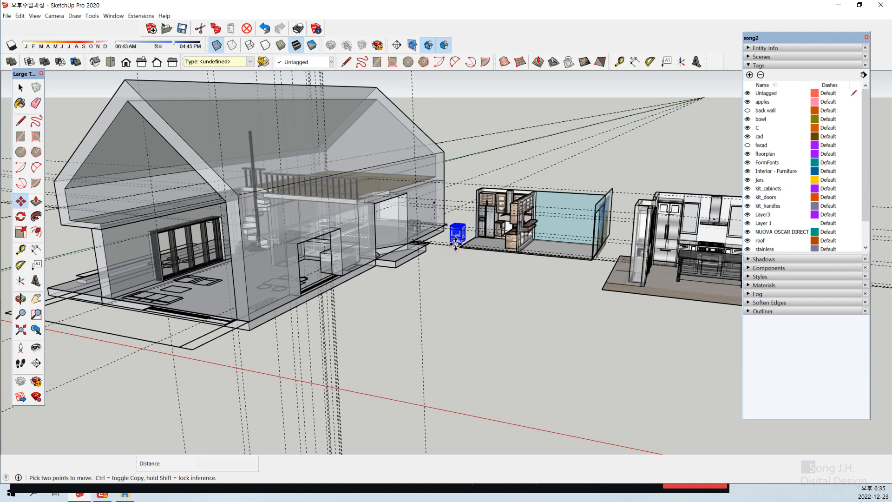
pyautogui.moveTo(455, 240); pyautogui.dragTo(377, 305)
pyautogui.moveTo(377, 305); pyautogui.dragTo(513, 290, button='middle')
# Move the range about 2612 mm from outside the side wall into the house, beside the end of the U-shaped counter.
pyautogui.press('q')
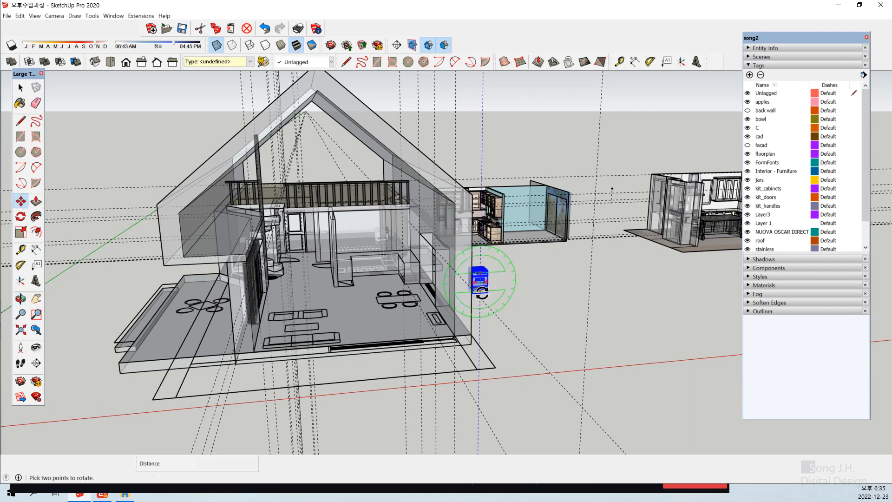
pyautogui.press('space')
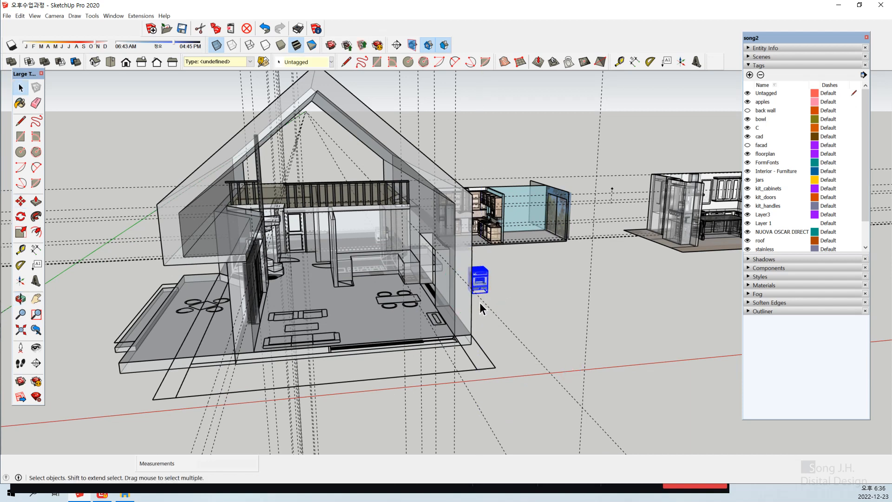
pyautogui.press('m')
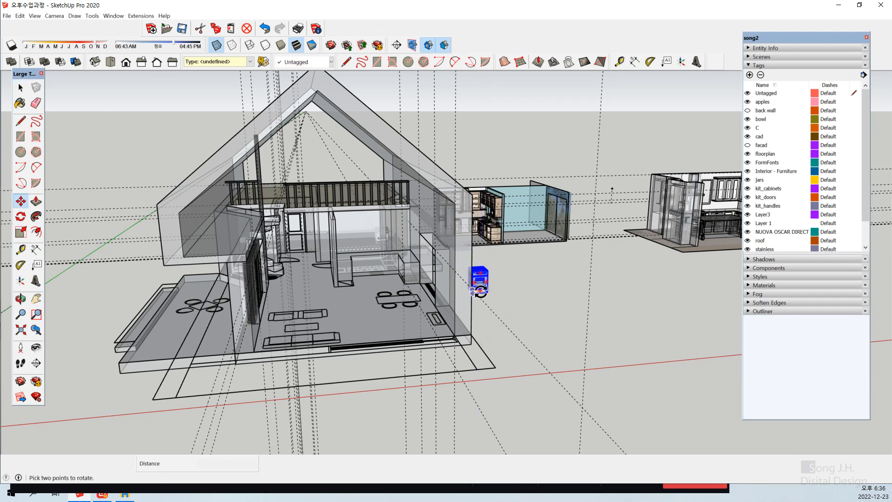
pyautogui.press('o')
pyautogui.moveTo(412, 342); pyautogui.dragTo(433, 323)
pyautogui.moveTo(441, 324); pyautogui.dragTo(530, 302)
pyautogui.press('m')
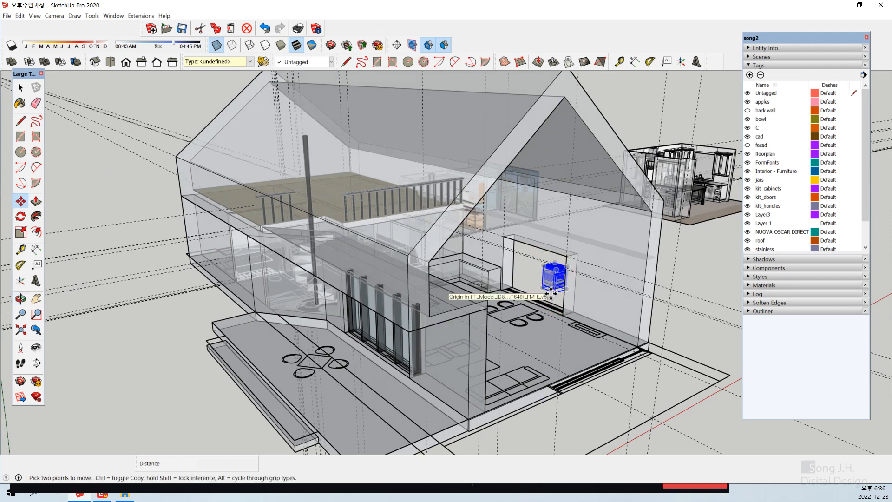
pyautogui.click(551, 291)
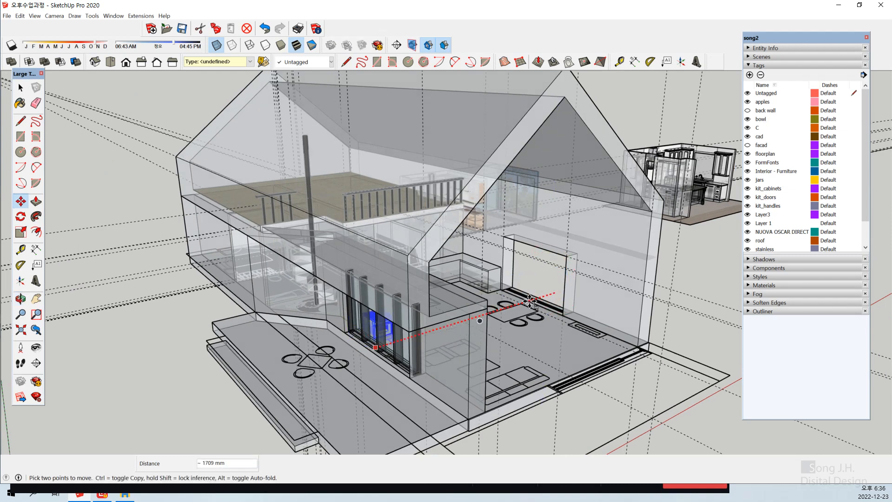
pyautogui.click(501, 306)
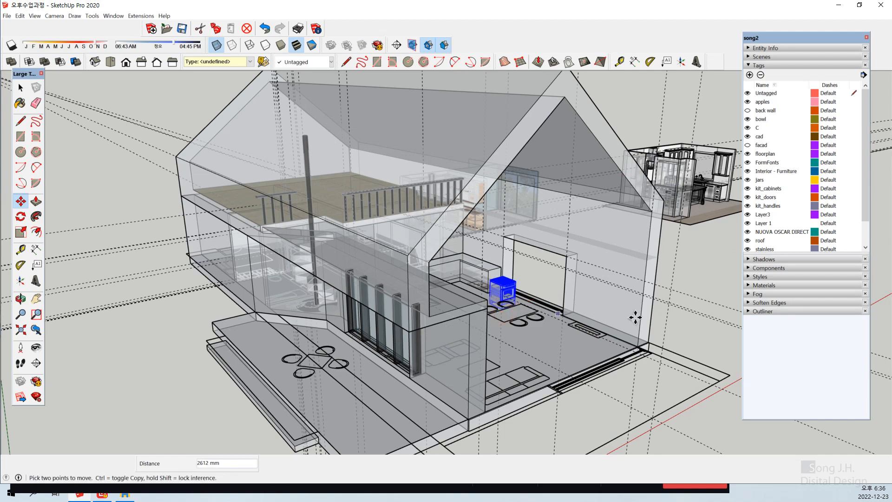
pyautogui.press('space')
# Select the range beside the counter and examine its position against the cooktop and sink drawn on the plan.
pyautogui.scroll(3, 507, 308)
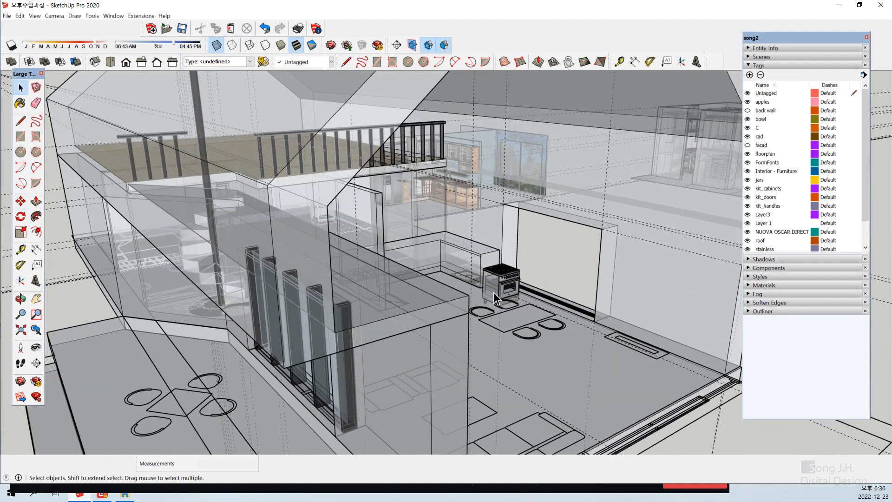
pyautogui.moveTo(493, 291); pyautogui.dragTo(289, 336, button='middle')
pyautogui.scroll(2, 360, 310)
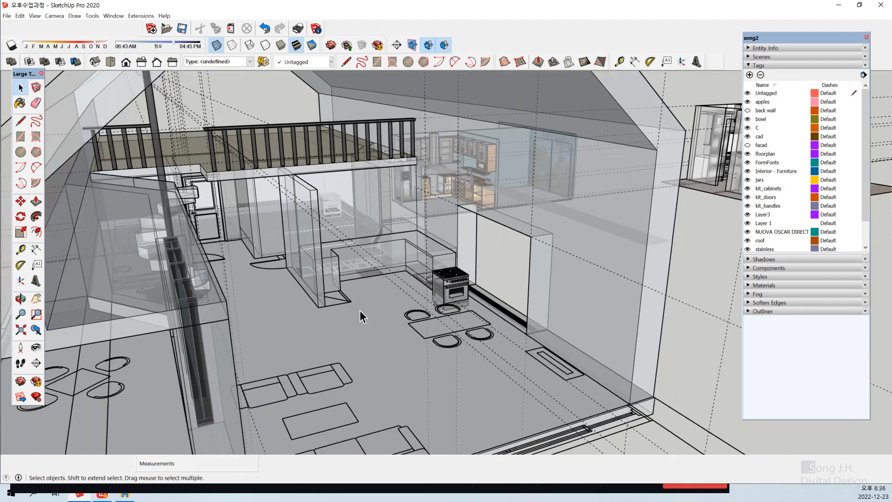
pyautogui.scroll(5, 361, 311)
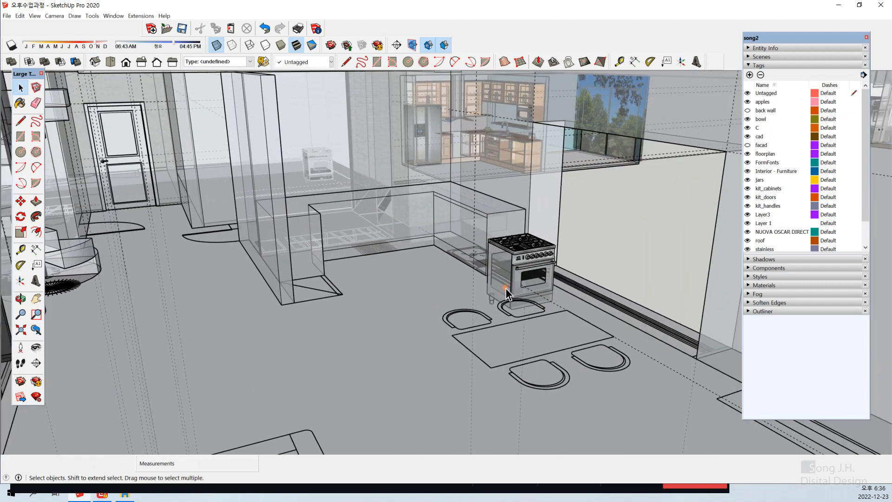
pyautogui.click(506, 293)
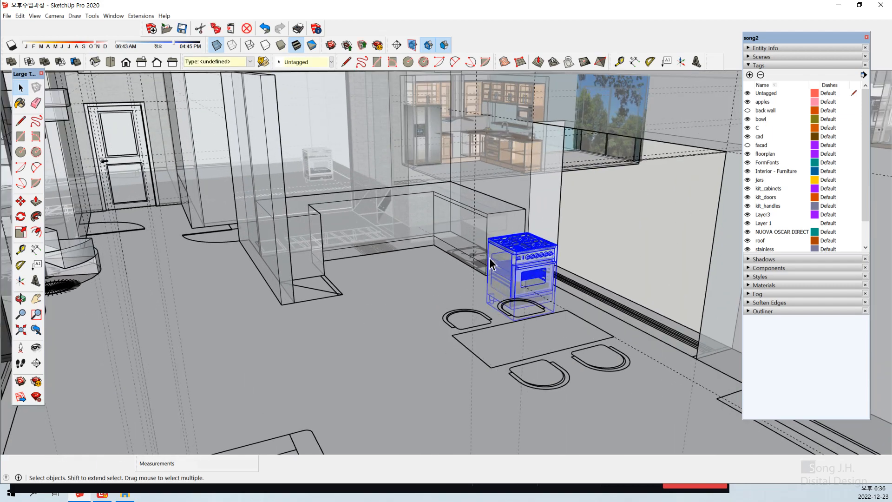
pyautogui.moveTo(515, 279); pyautogui.dragTo(495, 316, button='middle')
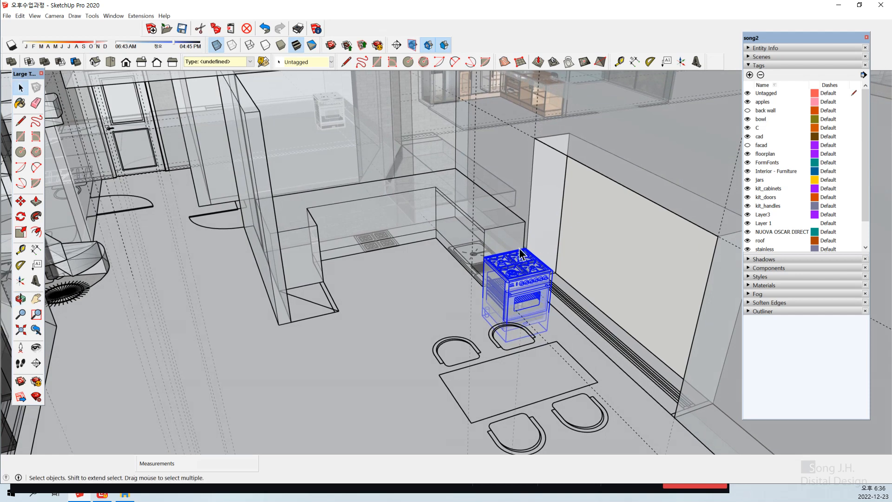
pyautogui.scroll(3, 517, 239)
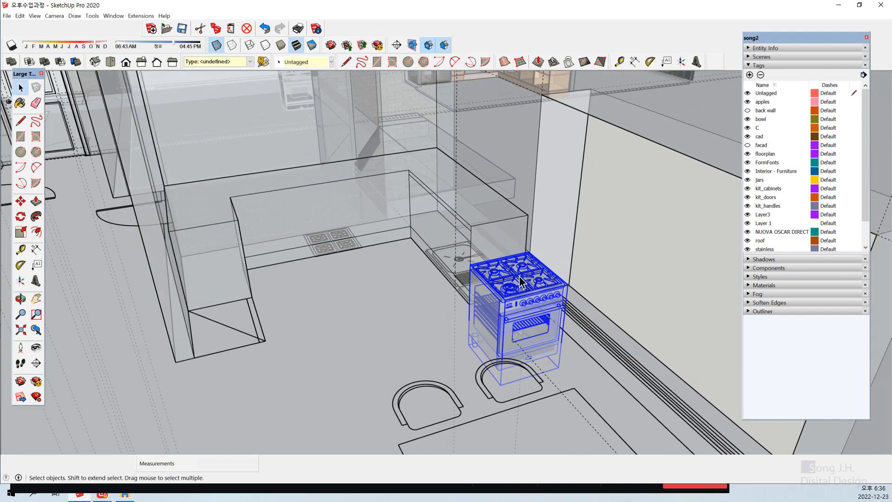
pyautogui.moveTo(522, 281); pyautogui.dragTo(503, 289, button='middle')
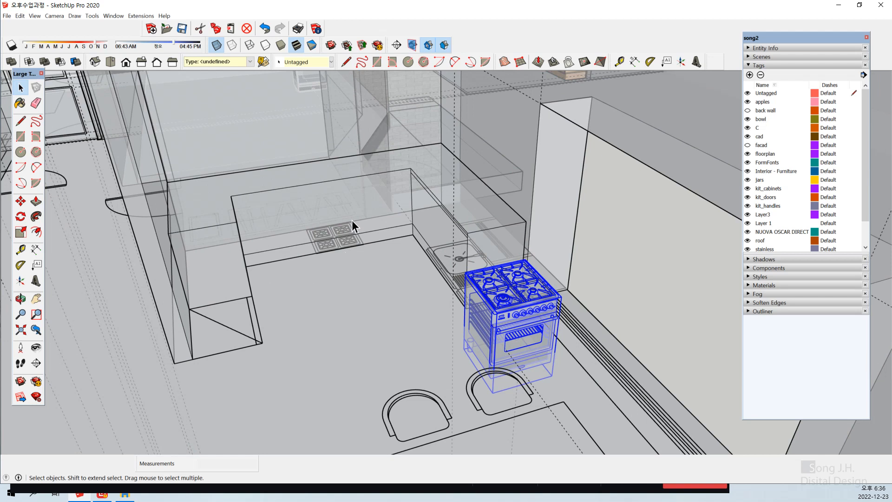
pyautogui.press('t')
pyautogui.click(411, 209)
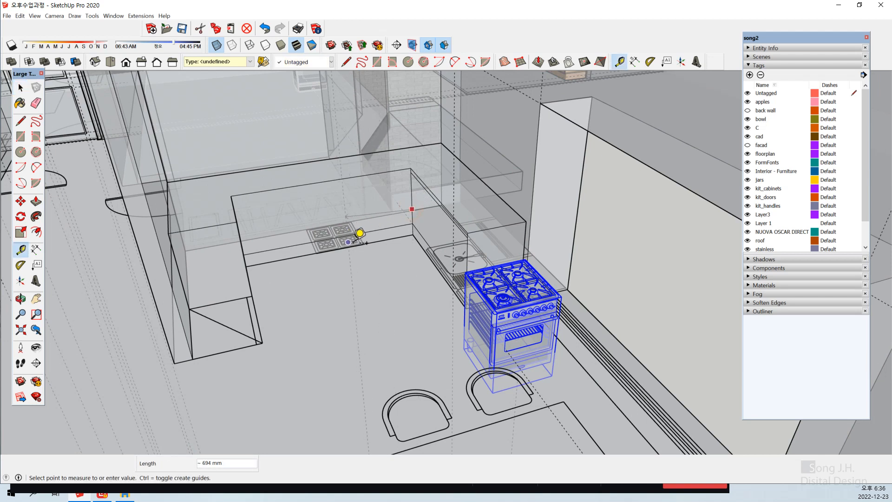
pyautogui.click(363, 243)
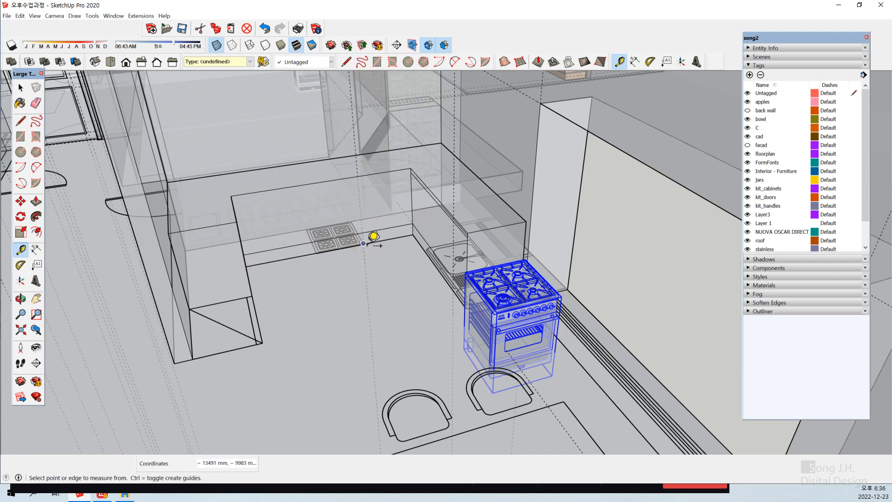
pyautogui.scroll(3, 342, 224)
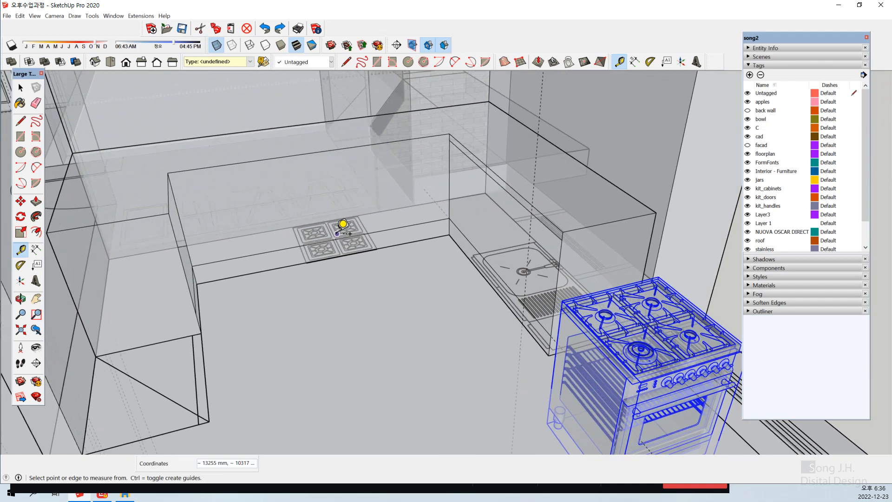
pyautogui.hotkey('ctrl', 'z')
# Place a guide off the counter's inner corner edge at the side of the plan's cooktop nearest the sink.
pyautogui.click(449, 206)
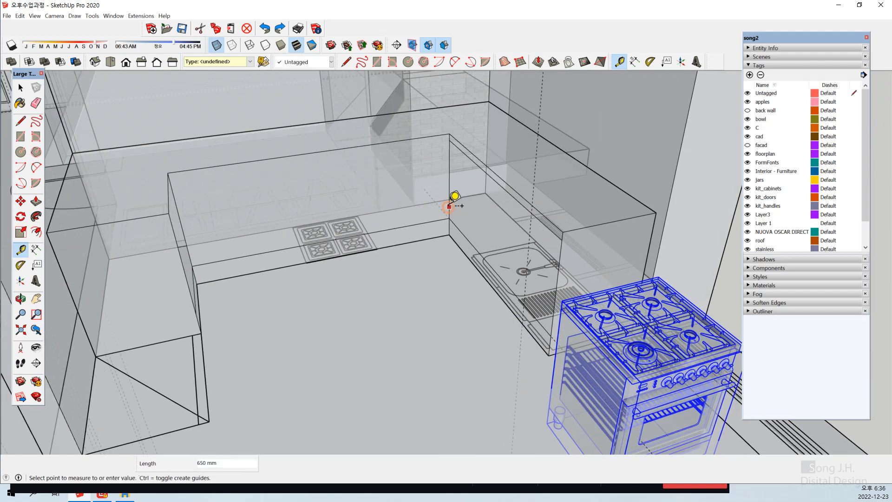
pyautogui.click(384, 237)
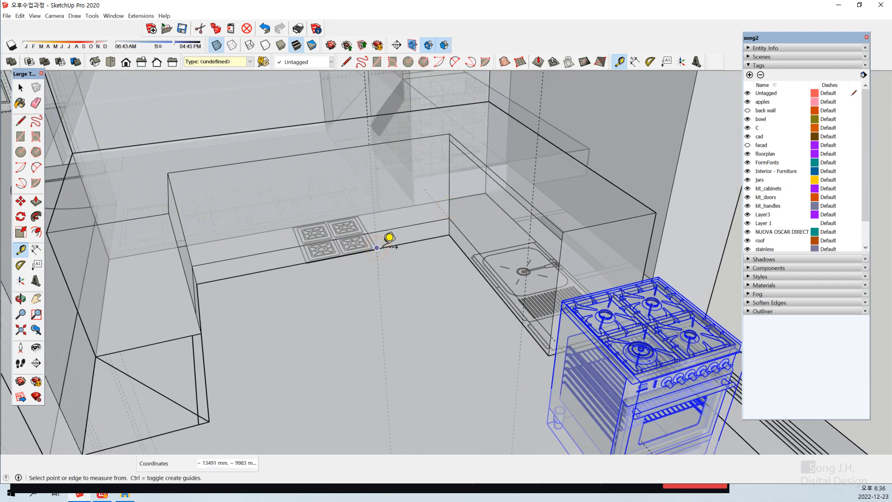
pyautogui.click(215, 45)
pyautogui.click(214, 46)
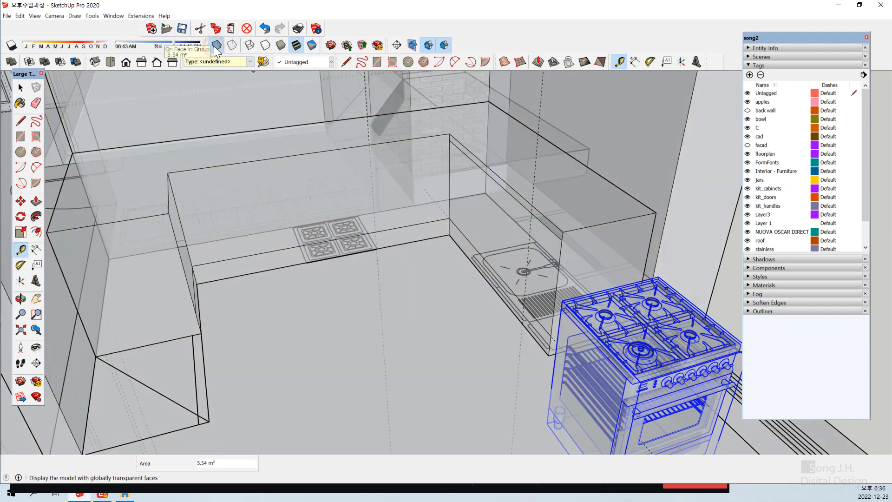
# Place a second guide at the plan cooktop's side farthest from the sink, and turn off the X-ray display.
pyautogui.moveTo(370, 295); pyautogui.dragTo(394, 239, button='middle')
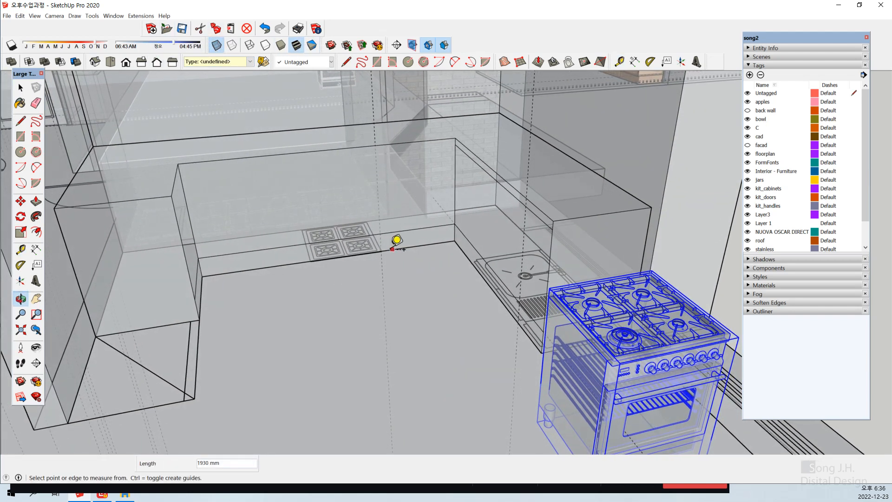
pyautogui.scroll(4, 344, 233)
pyautogui.scroll(1, 346, 232)
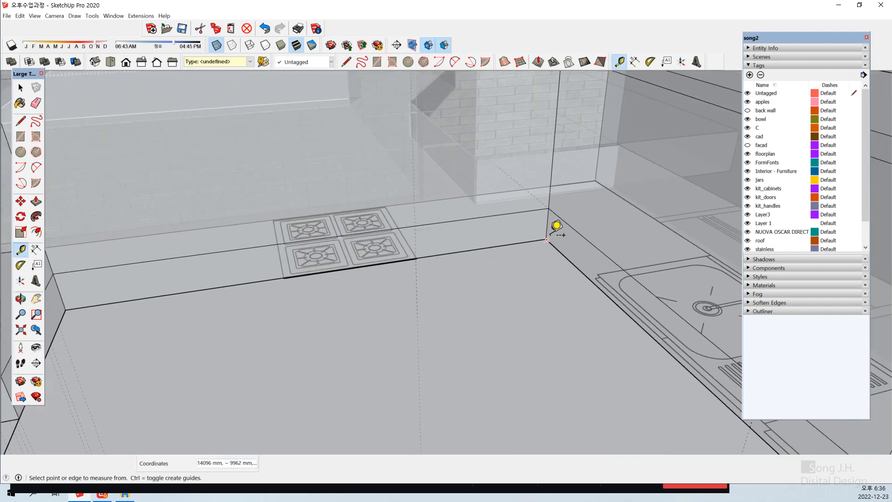
pyautogui.moveTo(446, 274); pyautogui.dragTo(433, 289, button='middle')
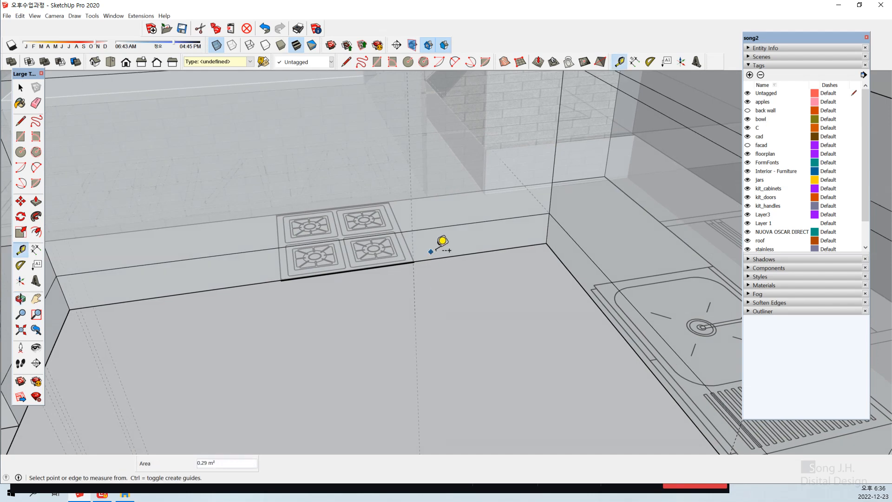
pyautogui.scroll(-4, 453, 242)
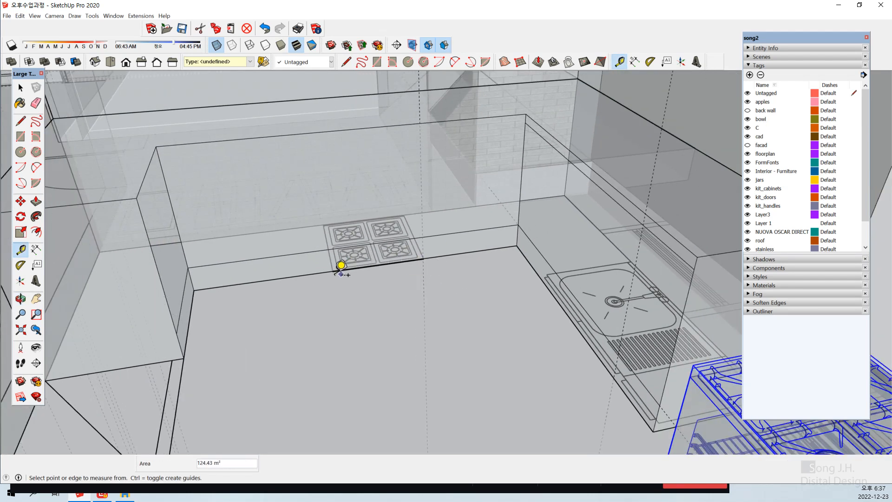
pyautogui.click(185, 257)
pyautogui.scroll(3, 330, 265)
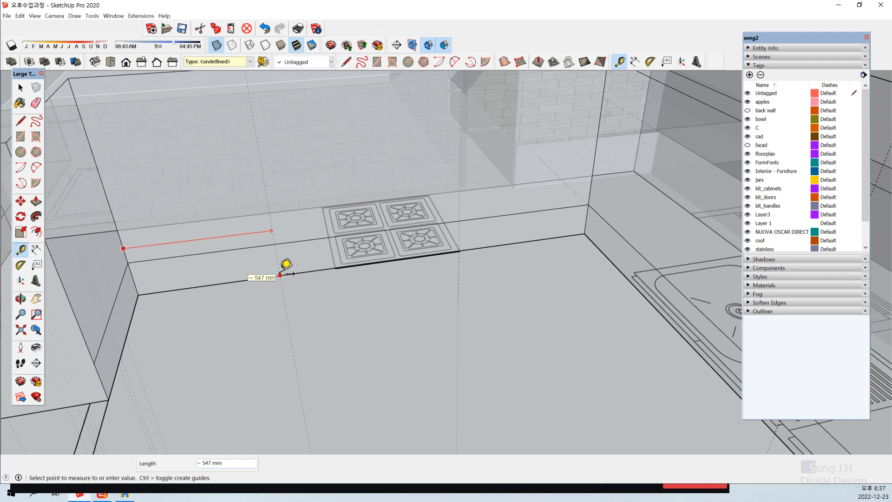
pyautogui.click(338, 259)
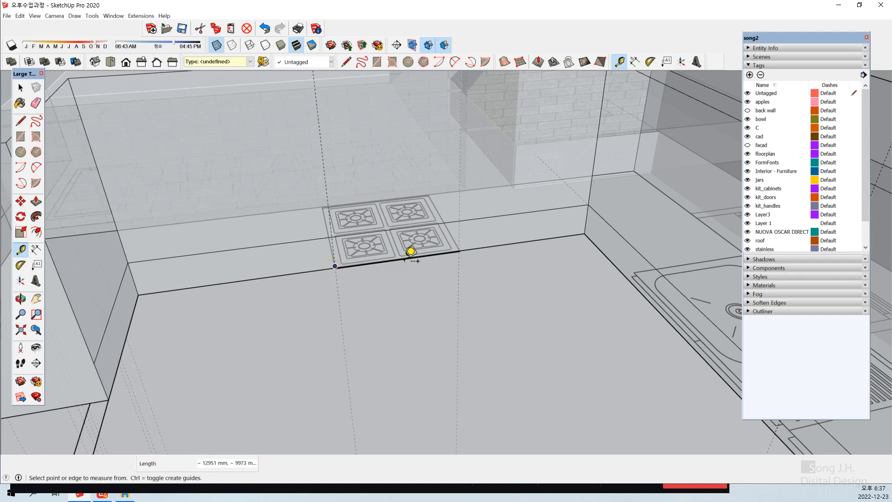
pyautogui.press('space')
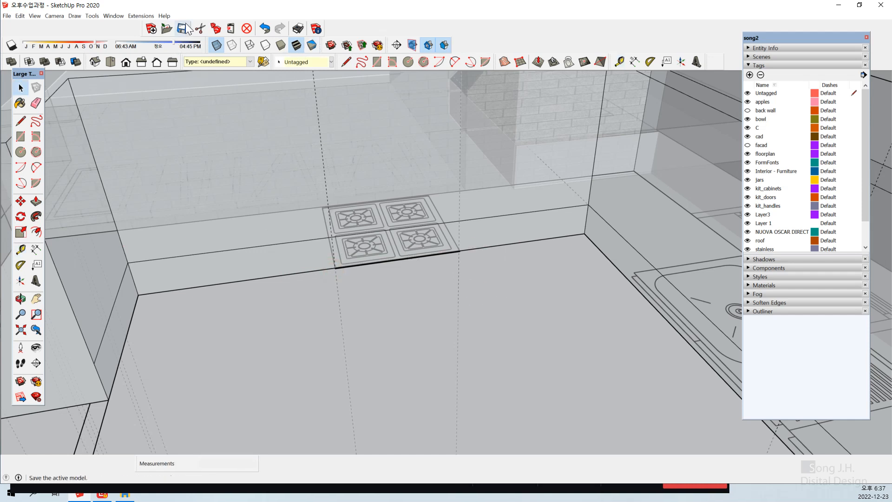
pyautogui.click(215, 47)
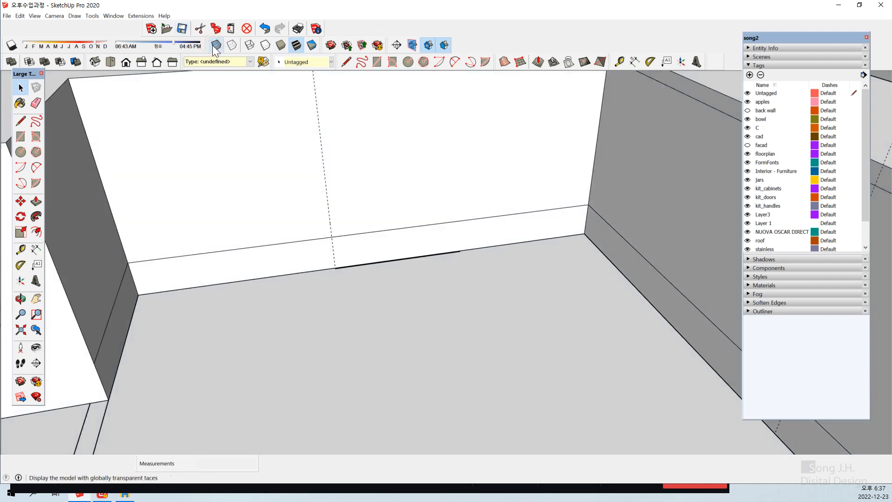
# Turn on the X-ray view and delete the vertical guide at the cooktop's front right corner.
pyautogui.click(216, 47)
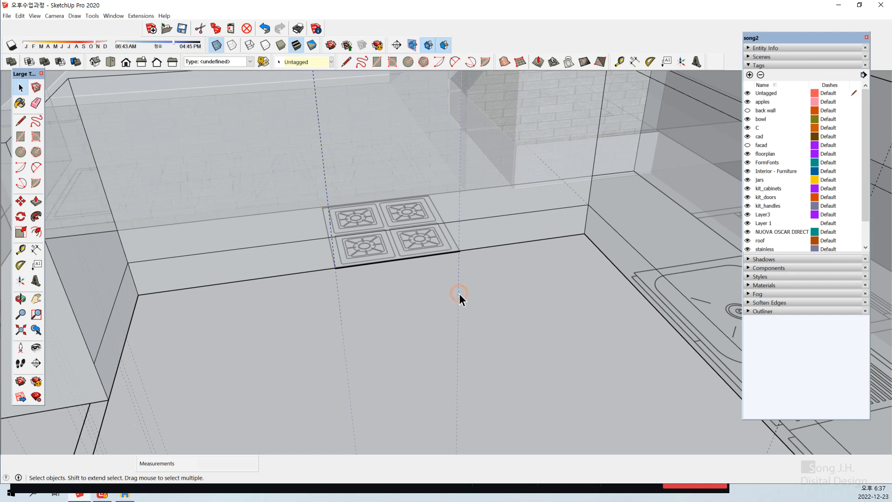
pyautogui.press('Delete')
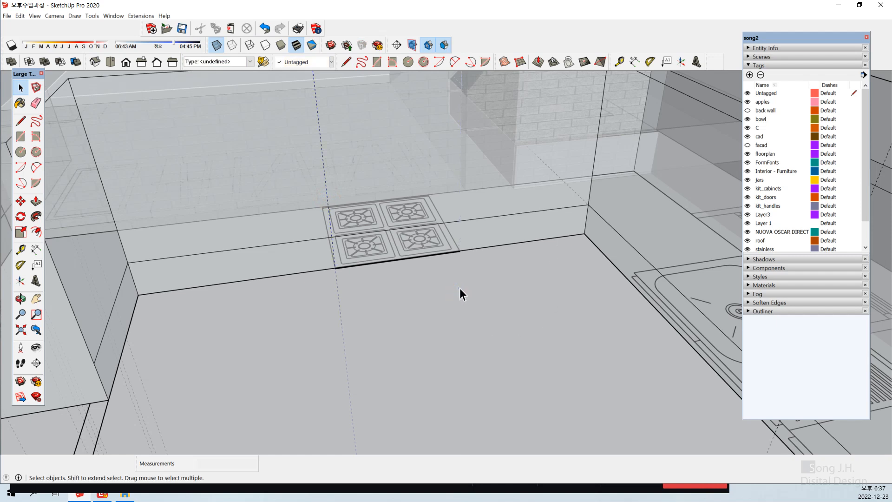
# Try moving the remaining vertical guide to the cooktop's front right corner, and undo the move.
pyautogui.click(327, 191)
pyautogui.press('m')
pyautogui.click(327, 195)
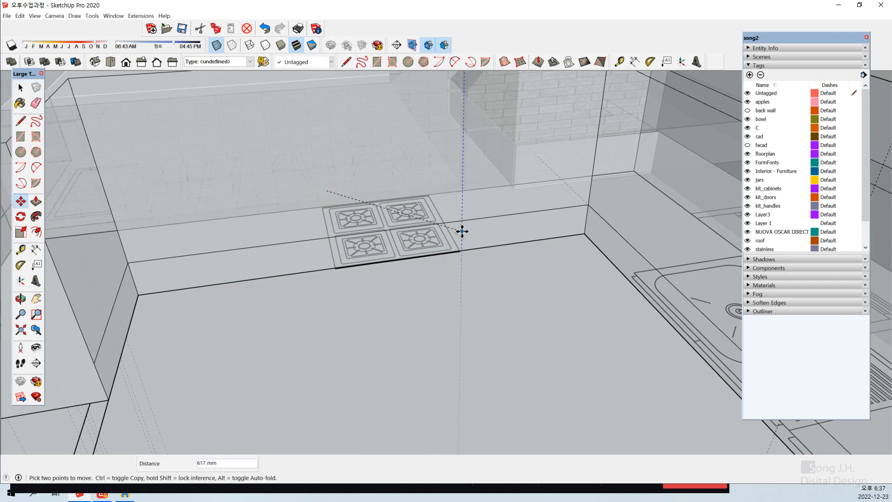
pyautogui.click(462, 231)
pyautogui.hotkey('ctrl', 'z')
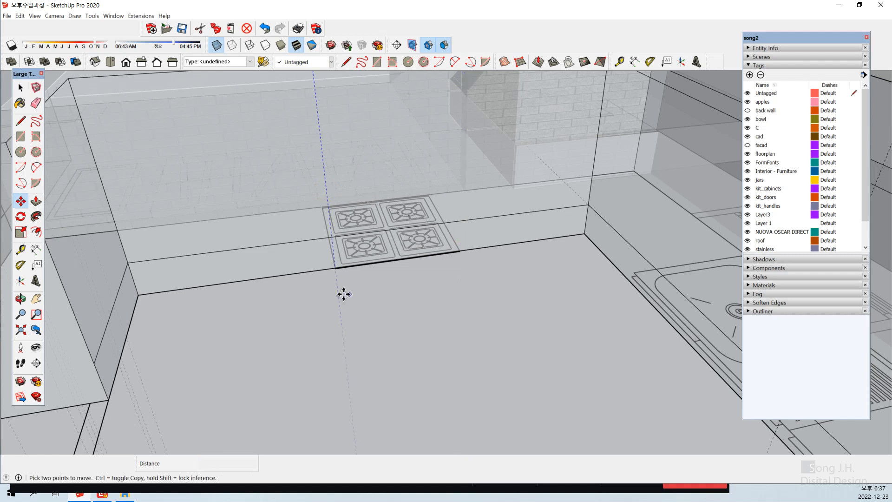
# Create a parallel vertical guide from the existing one at the cooktop's front right corner, and turn off the X-ray view.
pyautogui.press('space')
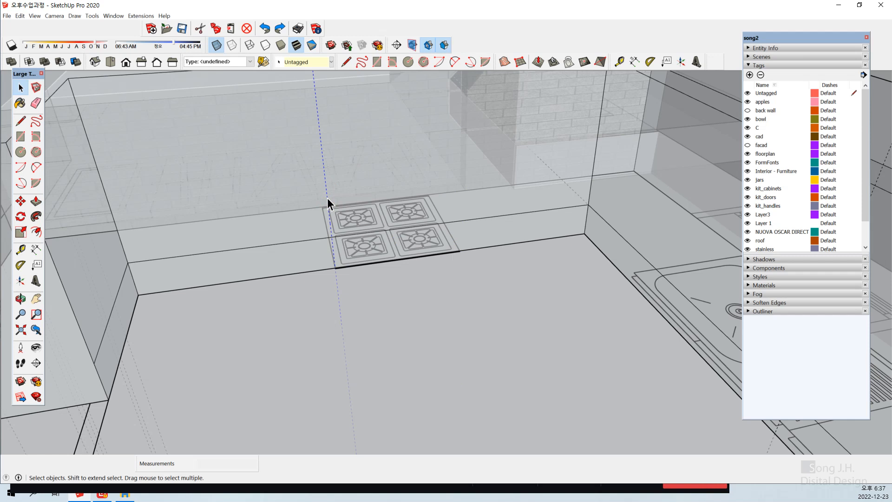
pyautogui.press('t')
pyautogui.click(327, 198)
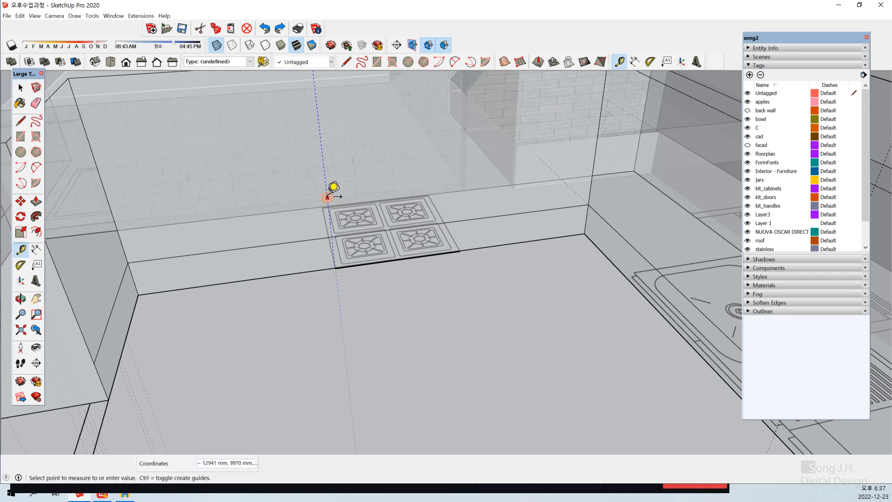
pyautogui.click(461, 242)
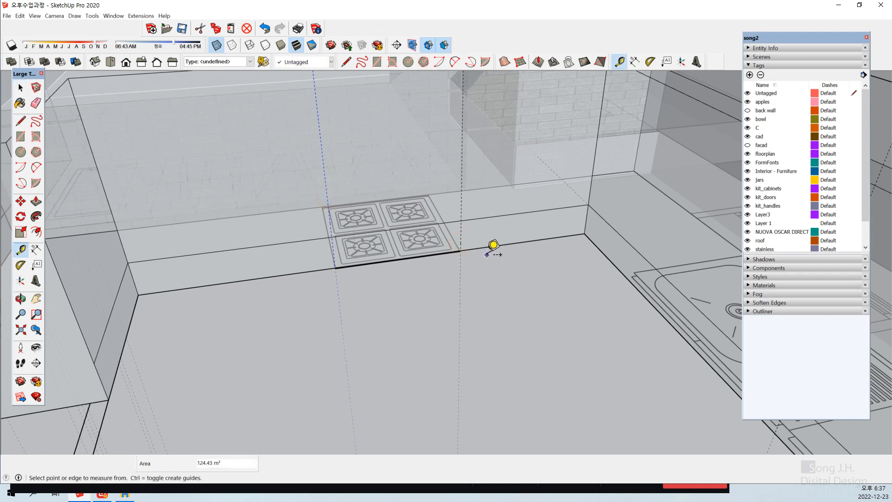
pyautogui.press('space')
pyautogui.scroll(-2, 458, 263)
pyautogui.scroll(-2, 458, 263)
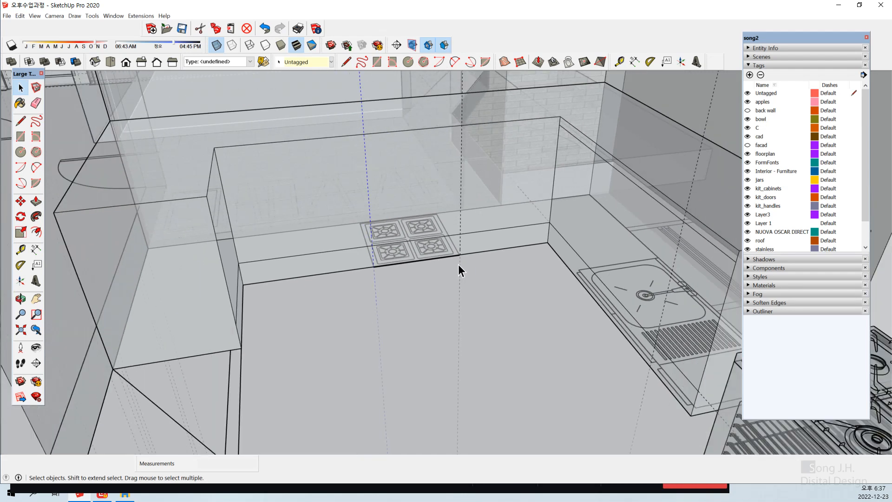
pyautogui.click(215, 44)
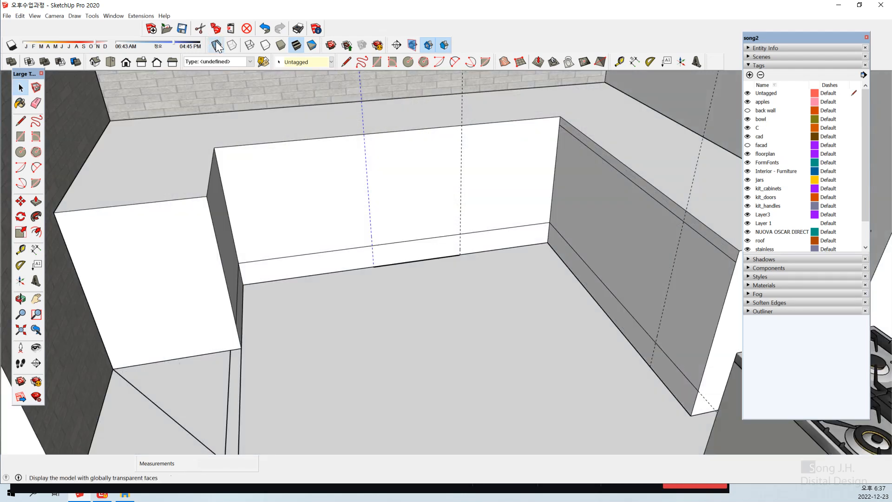
# Examine the U-shaped base cabinet's front faces, toe-kick, countertop and the two guides marking the cooktop width.
pyautogui.scroll(-3, 394, 256)
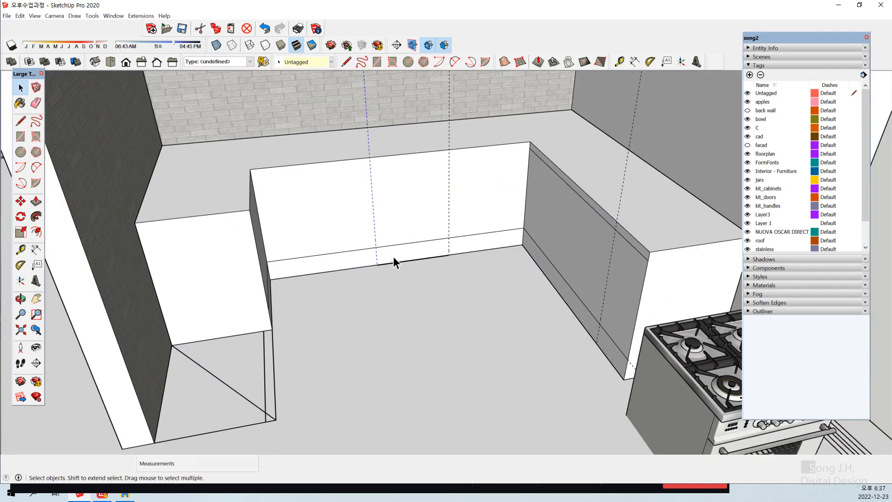
pyautogui.scroll(5, 393, 256)
pyautogui.scroll(-2, 393, 263)
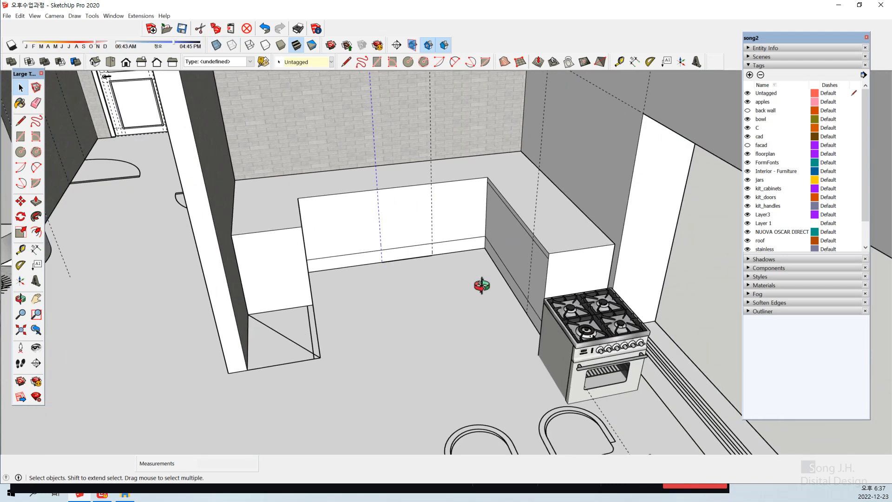
pyautogui.moveTo(478, 284)
pyautogui.mouseDown(button='middle')
pyautogui.moveTo(480, 259)
pyautogui.moveTo(495, 281)
pyautogui.mouseUp(button='middle')
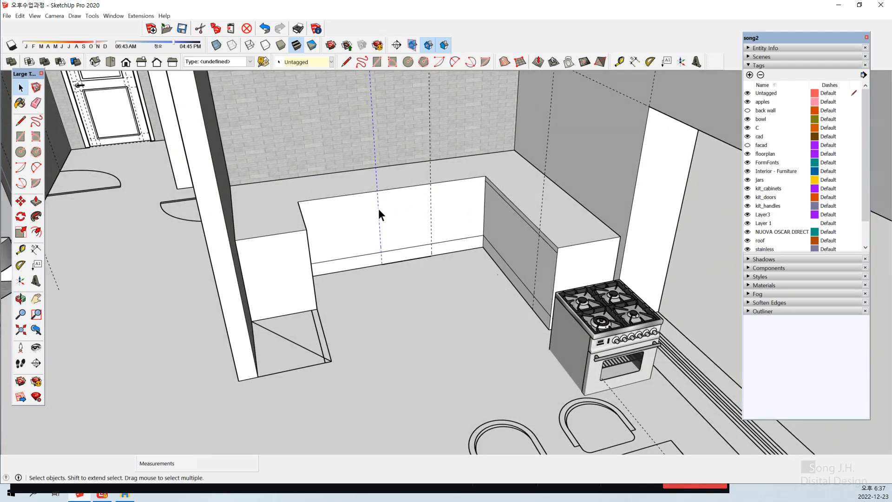
pyautogui.scroll(3, 379, 208)
pyautogui.click(399, 209)
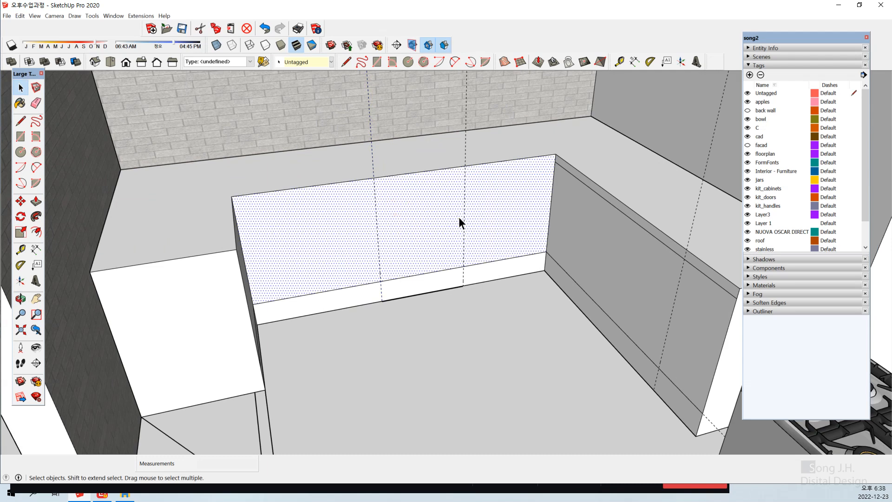
pyautogui.scroll(2, 460, 219)
pyautogui.click(424, 317)
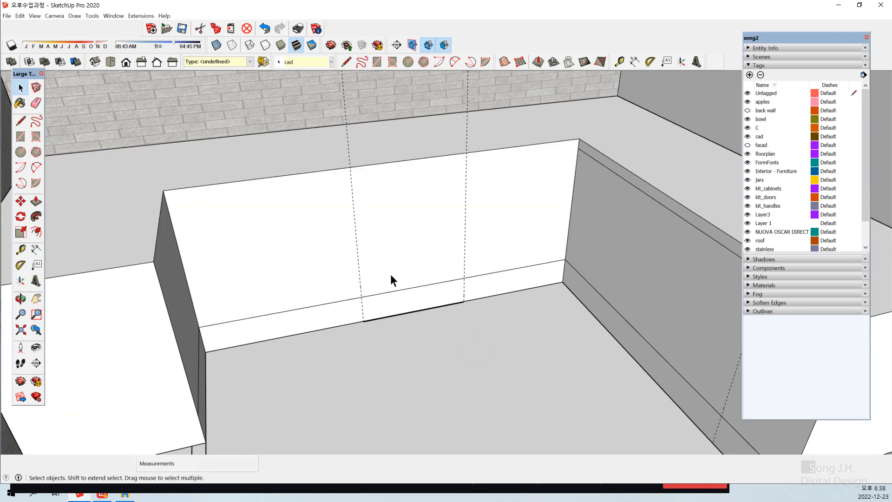
pyautogui.click(408, 214)
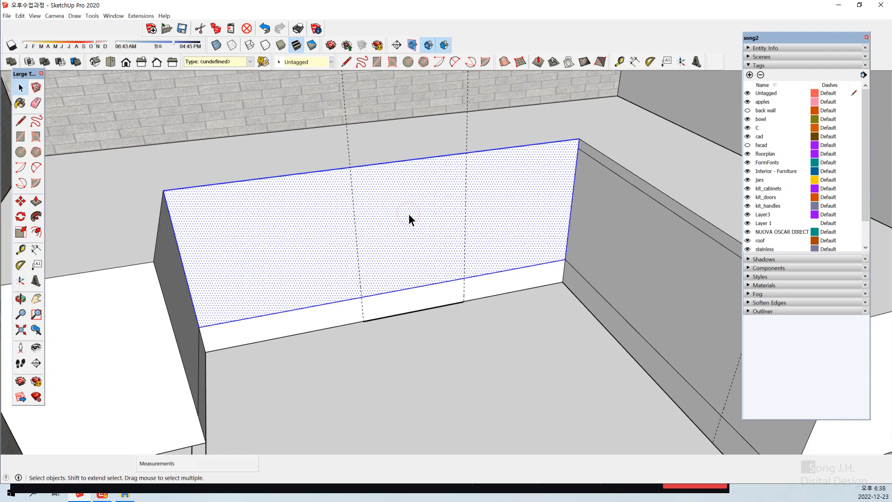
pyautogui.click(431, 328)
pyautogui.scroll(-5, 382, 297)
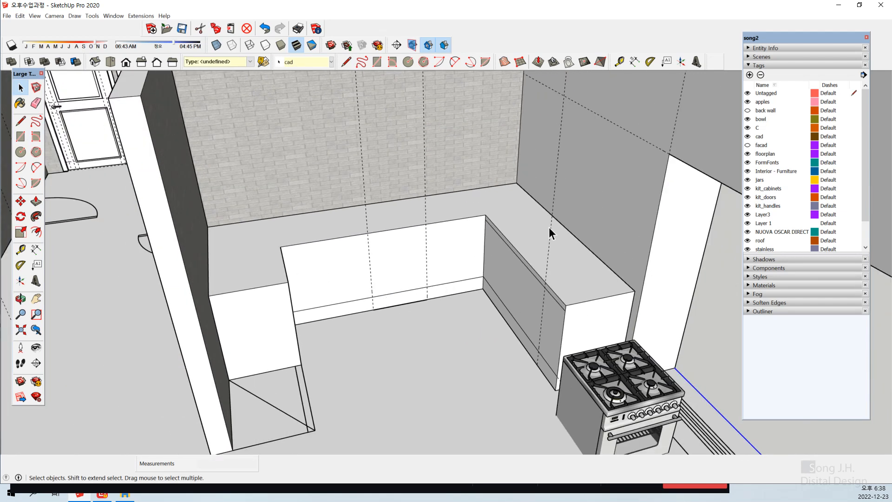
pyautogui.click(525, 234)
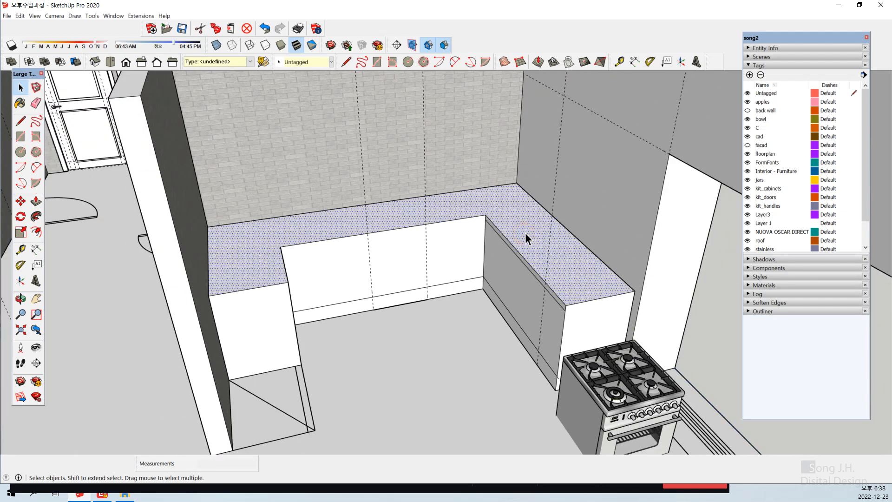
pyautogui.doubleClick(395, 223)
pyautogui.moveTo(434, 313); pyautogui.dragTo(409, 341, button='middle')
pyautogui.click(409, 343)
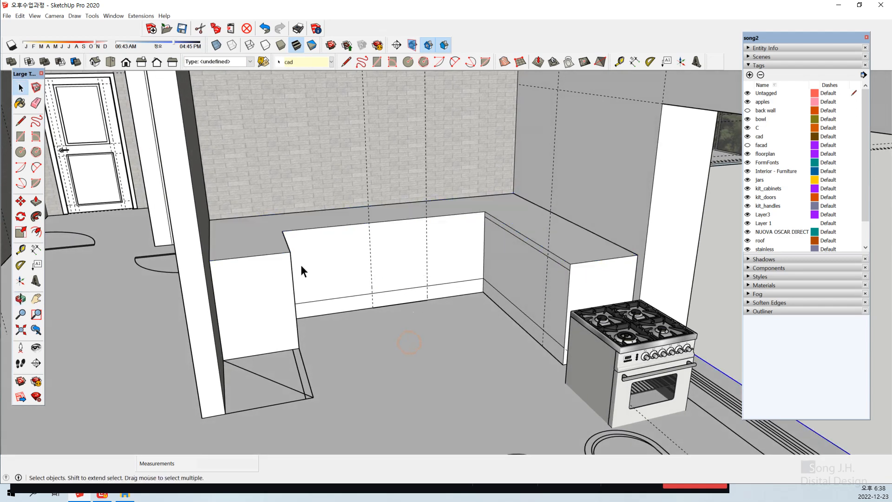
# Select all connected geometry of the U-shaped base cabinet and make it a group.
pyautogui.tripleClick(333, 264)
pyautogui.rightClick(332, 264)
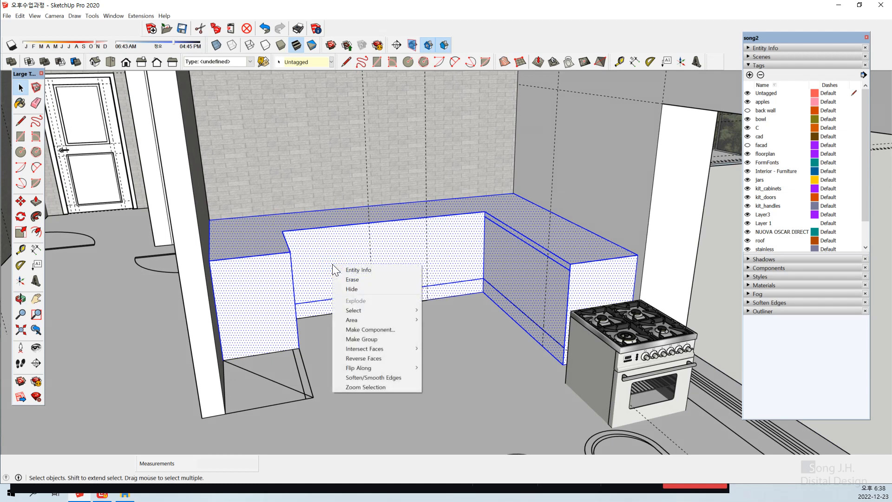
pyautogui.click(375, 340)
pyautogui.click(429, 380)
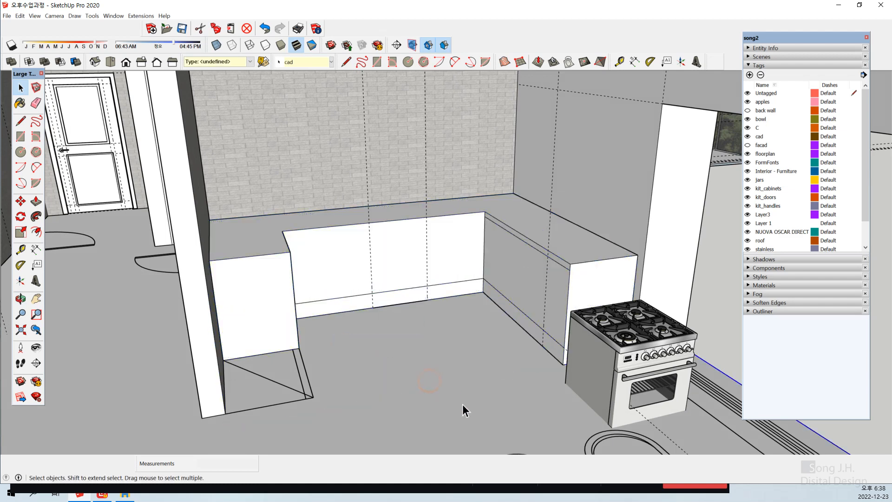
# Inside the base cabinet group, draw a rectangle about 554 × 700 mm between the two guides, from above the toe-kick to the countertop edge.
pyautogui.click(273, 294)
pyautogui.moveTo(279, 295); pyautogui.dragTo(262, 309, button='middle')
pyautogui.scroll(3, 366, 243)
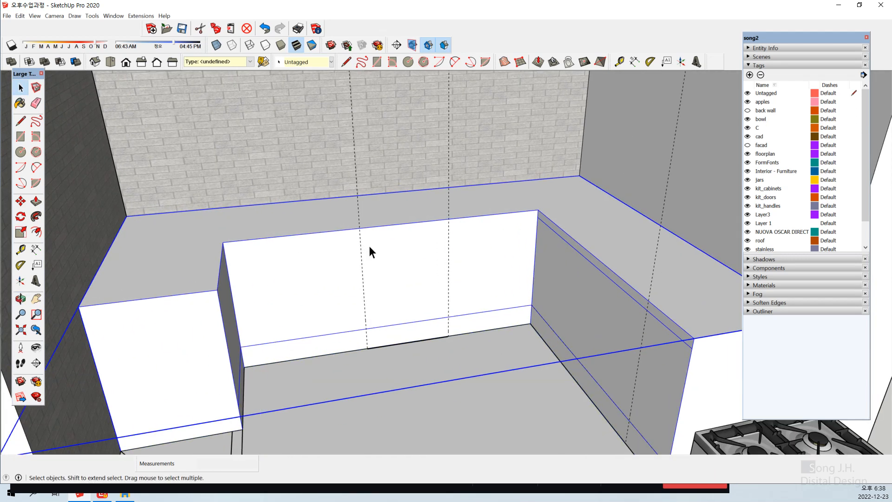
pyautogui.doubleClick(379, 258)
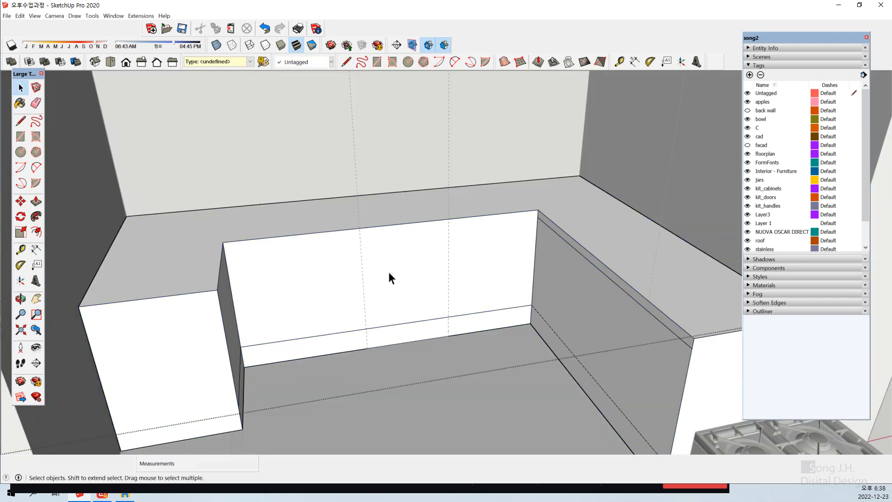
pyautogui.click(388, 273)
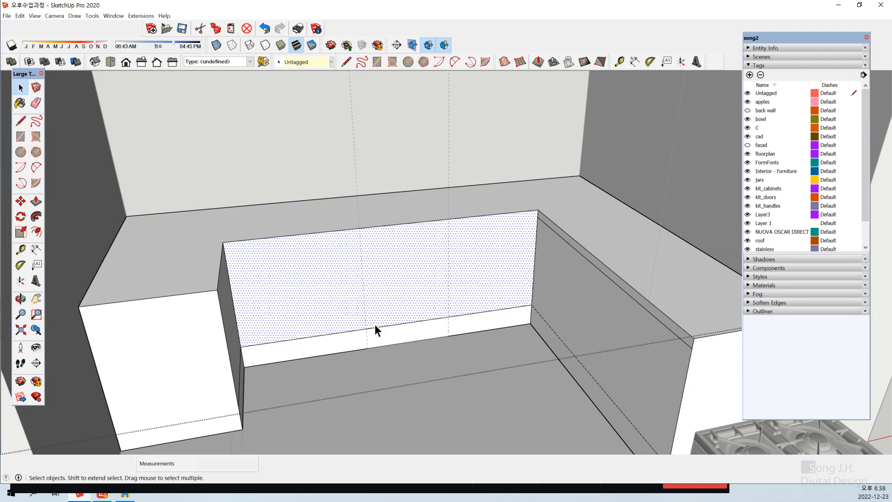
pyautogui.press('r')
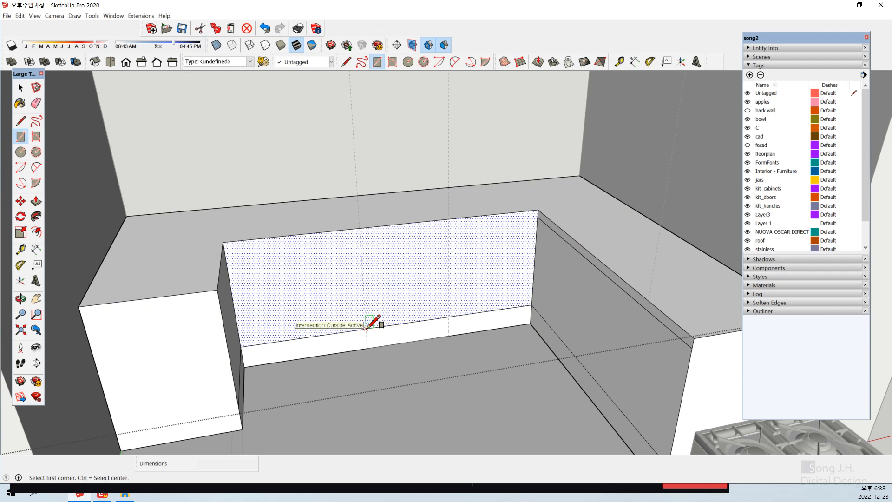
pyautogui.click(367, 328)
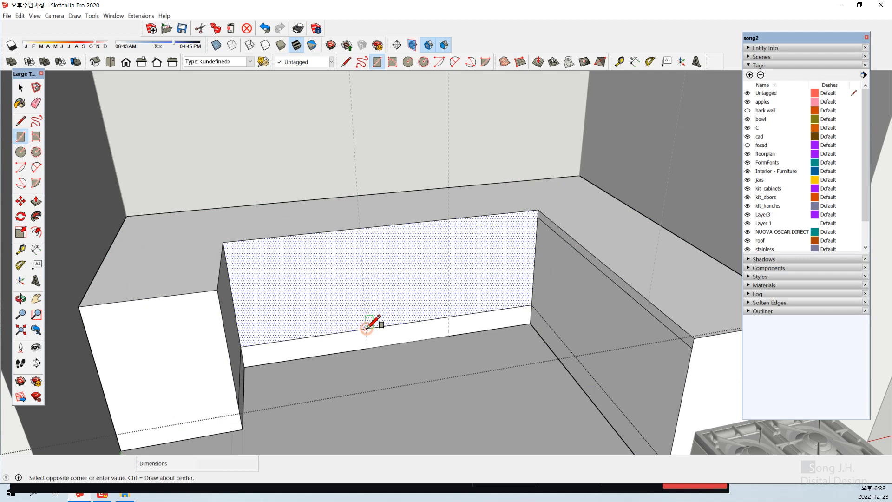
pyautogui.click(448, 219)
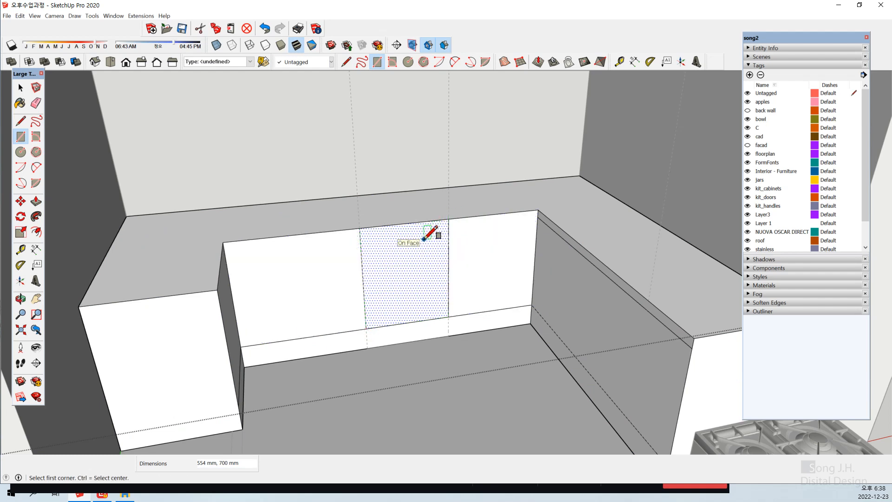
# Push the rectangle between the guides about 153 mm into the cabinet with Push/Pull.
pyautogui.press('space')
pyautogui.moveTo(358, 305); pyautogui.dragTo(411, 331, button='middle')
pyautogui.press('p')
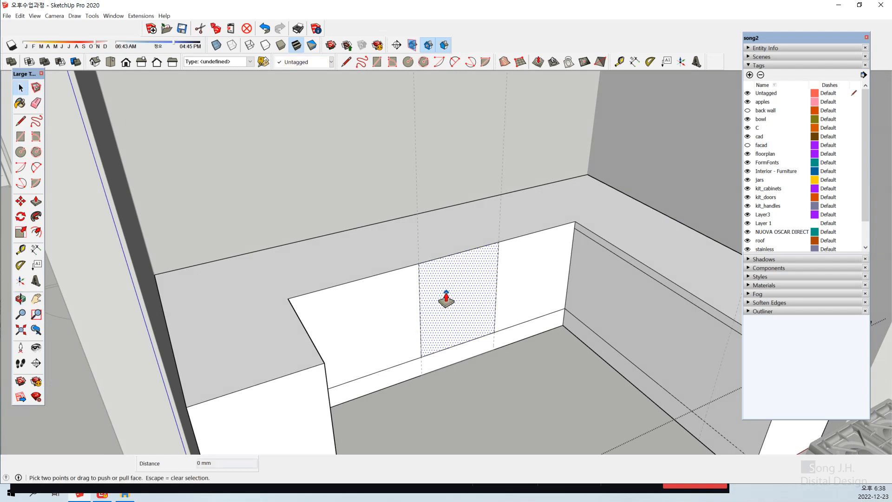
pyautogui.click(441, 294)
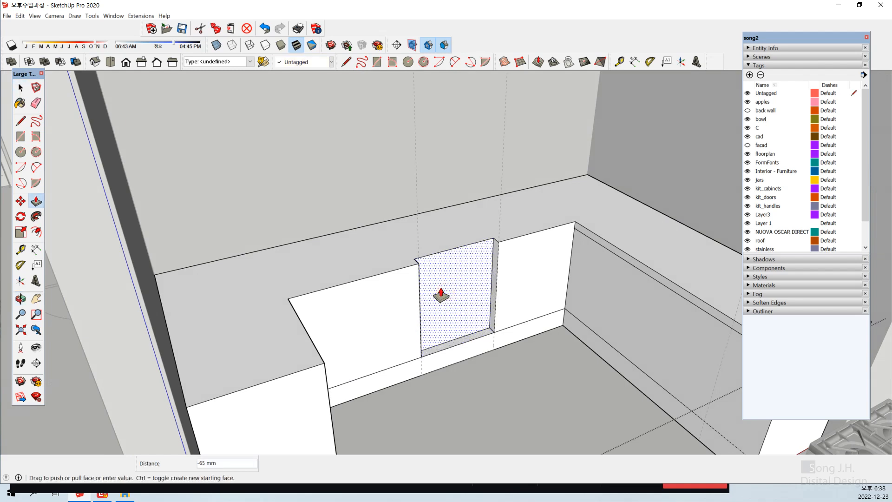
pyautogui.click(418, 260)
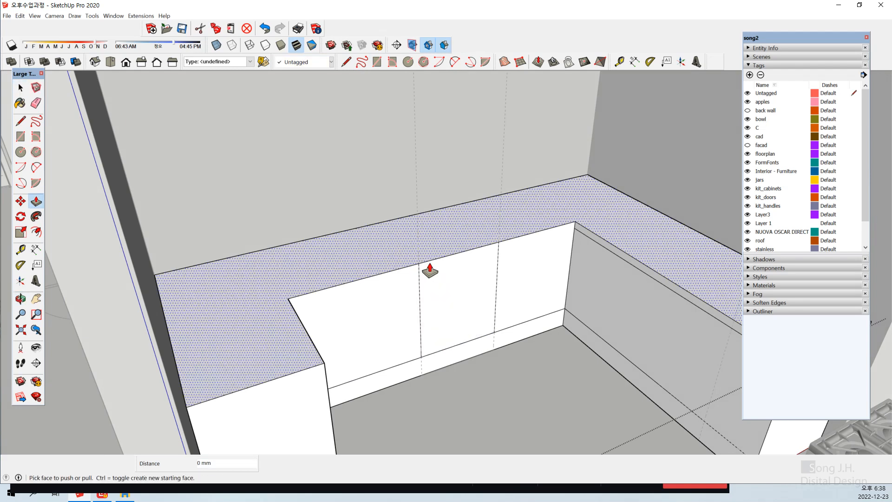
pyautogui.click(452, 287)
pyautogui.click(442, 275)
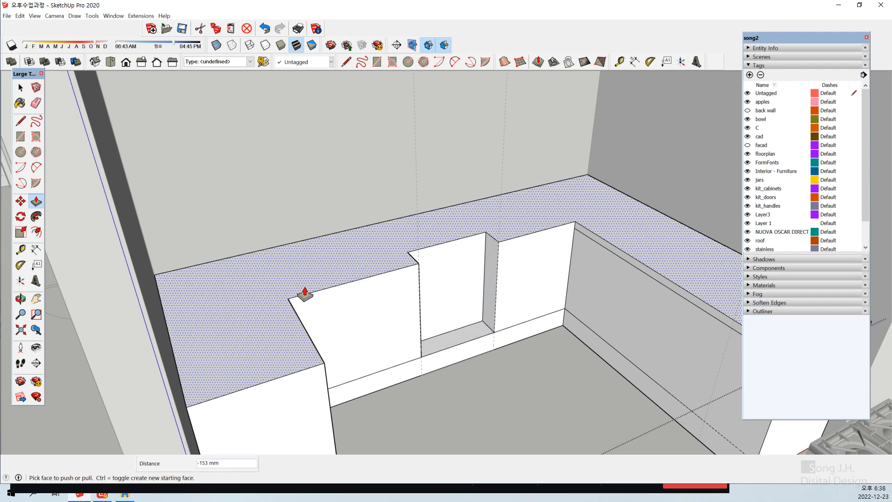
# Try raising the countertop's top face with Push/Pull, and undo it.
pyautogui.click(447, 245)
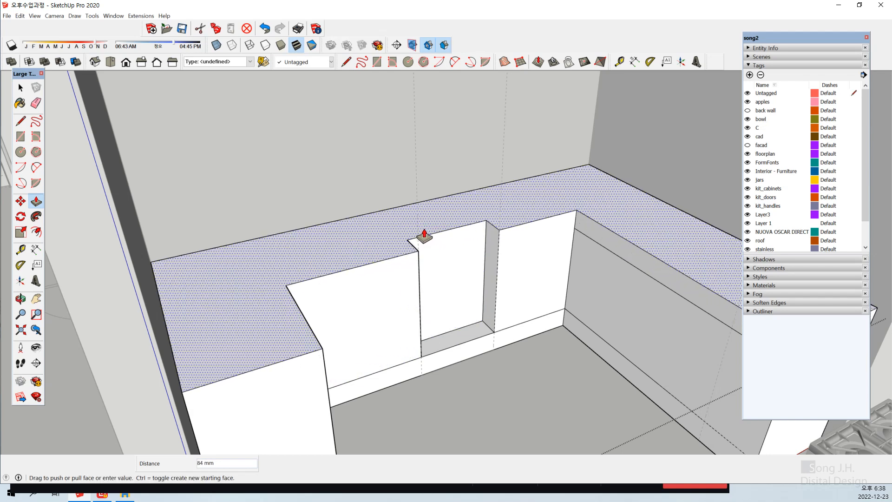
pyautogui.click(434, 240)
pyautogui.hotkey('ctrl', 'z')
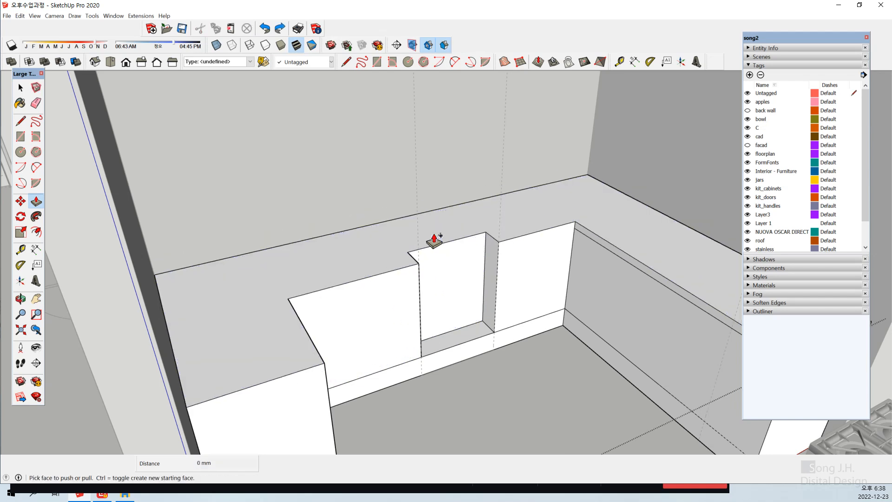
# Push the recess's back face about 388 mm deeper and a further 42 mm toward the wall.
pyautogui.click(475, 263)
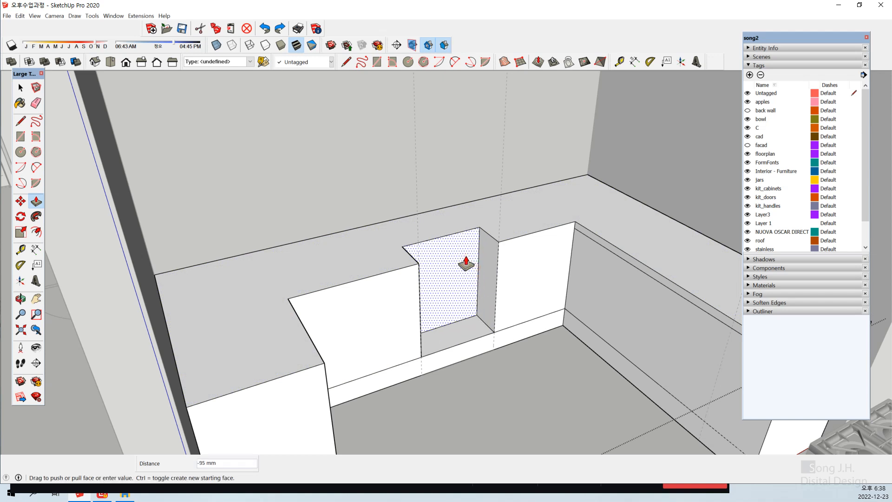
pyautogui.click(443, 244)
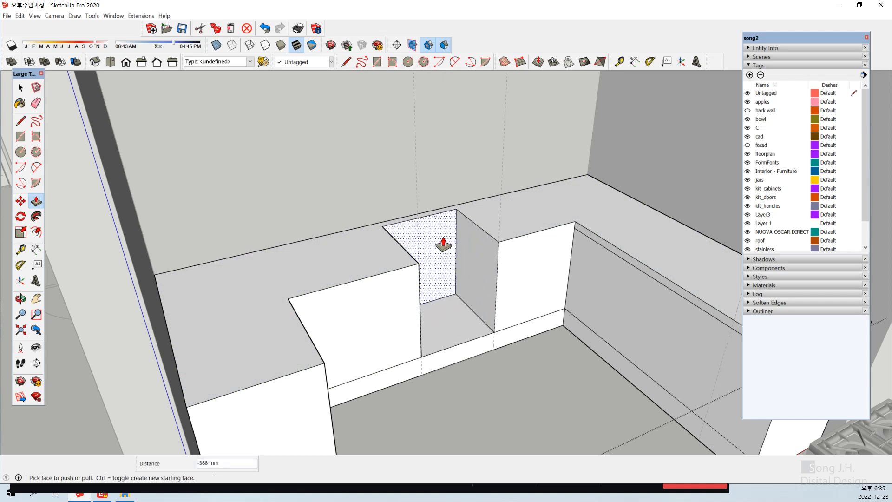
pyautogui.click(443, 243)
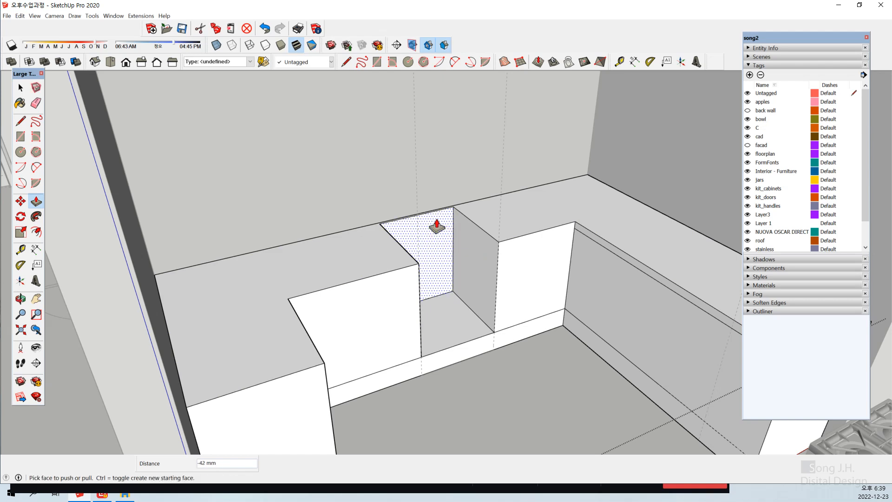
# Finish the push of the recess's back face and close the base cabinet group.
pyautogui.click(436, 227)
pyautogui.press('space')
pyautogui.moveTo(413, 279); pyautogui.dragTo(358, 232, button='middle')
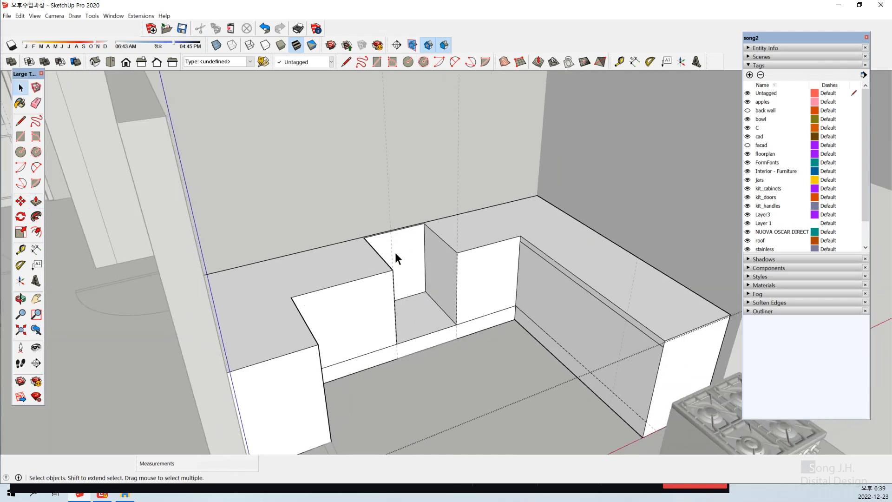
pyautogui.scroll(3, 395, 252)
pyautogui.scroll(-5, 394, 253)
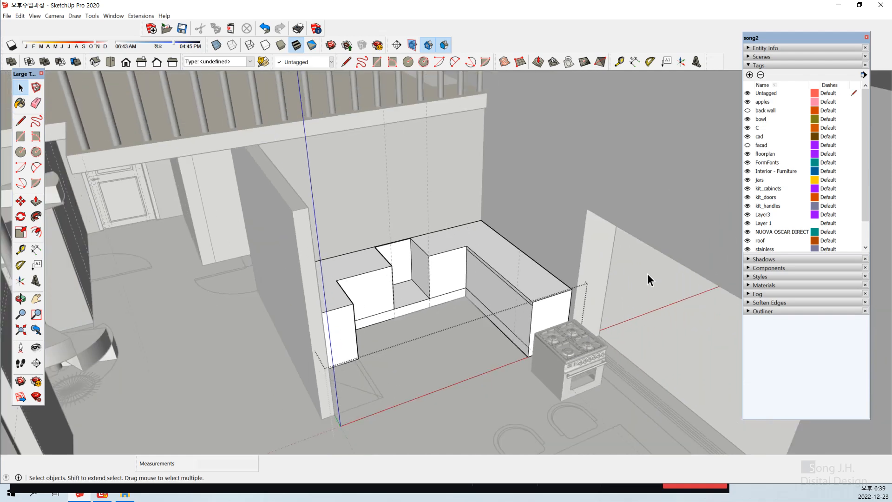
pyautogui.click(659, 280)
pyautogui.click(658, 279)
pyautogui.scroll(3, 573, 386)
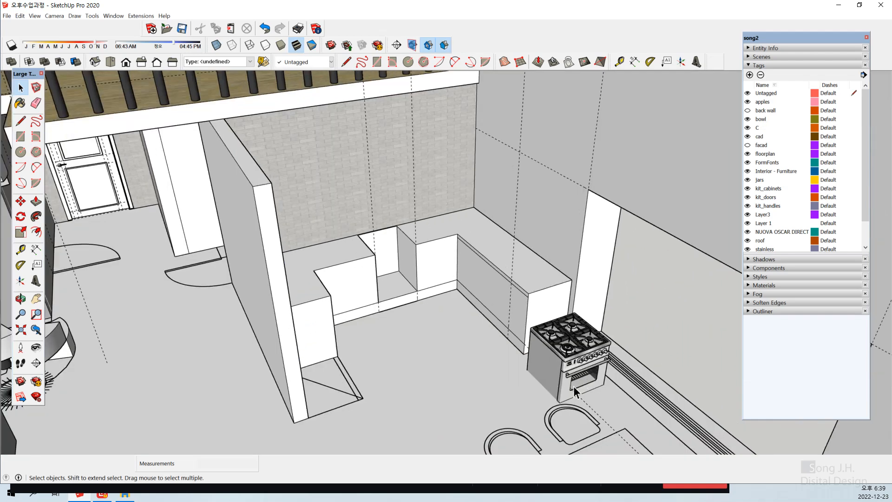
# Reopen the base cabinet group, push the recess's back face a further 17 mm through to the wall with Push/Pull, and close the group.
pyautogui.moveTo(356, 235); pyautogui.dragTo(344, 279, button='middle')
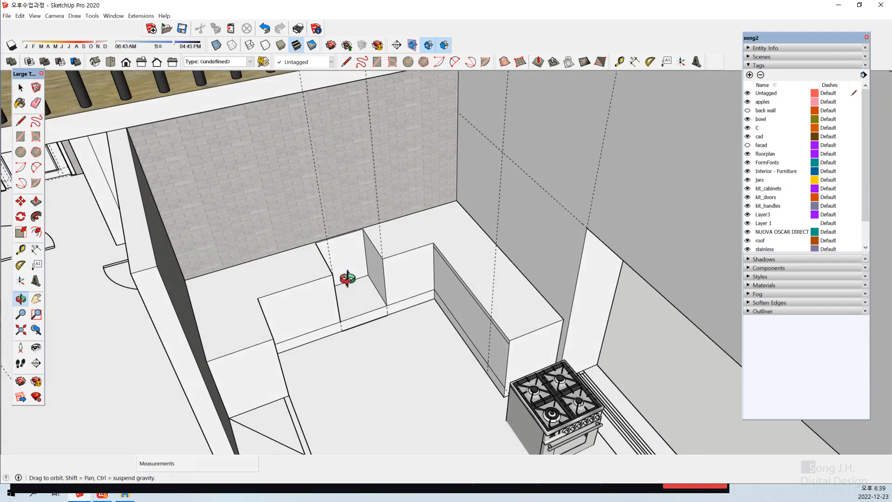
pyautogui.scroll(4, 351, 240)
pyautogui.scroll(2, 352, 240)
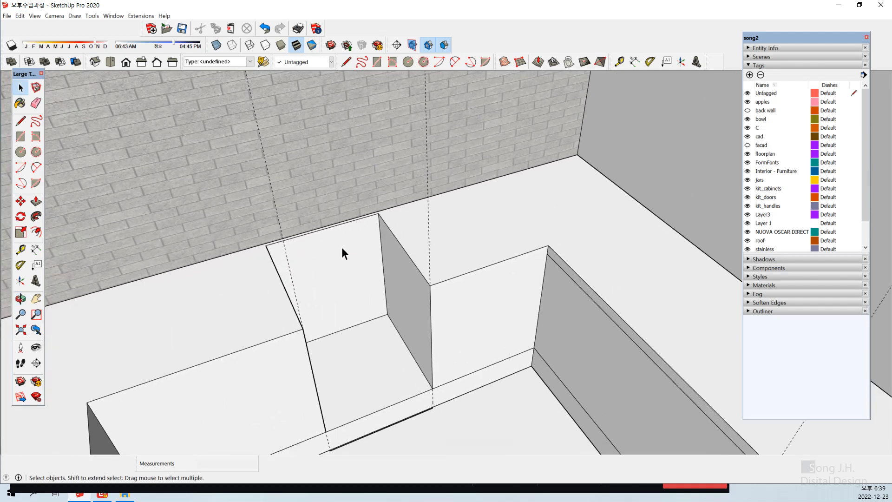
pyautogui.click(342, 249)
pyautogui.doubleClick(342, 250)
pyautogui.click(343, 253)
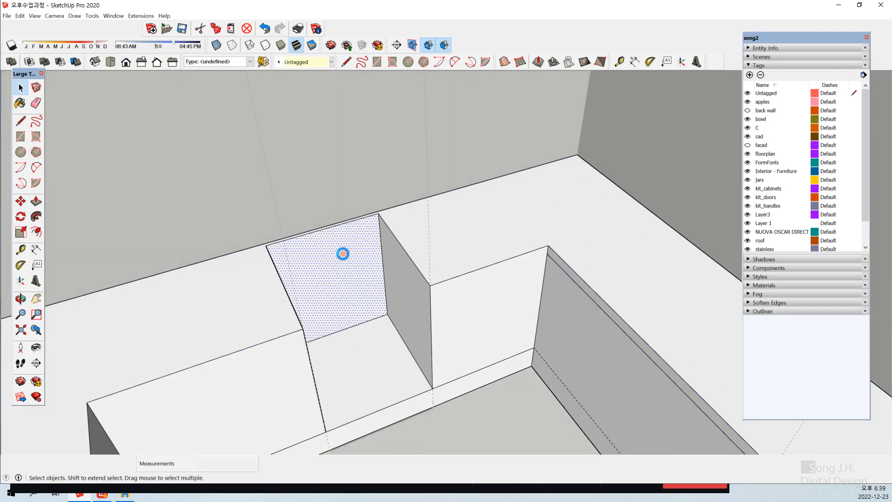
pyautogui.click(343, 253)
pyautogui.press('p')
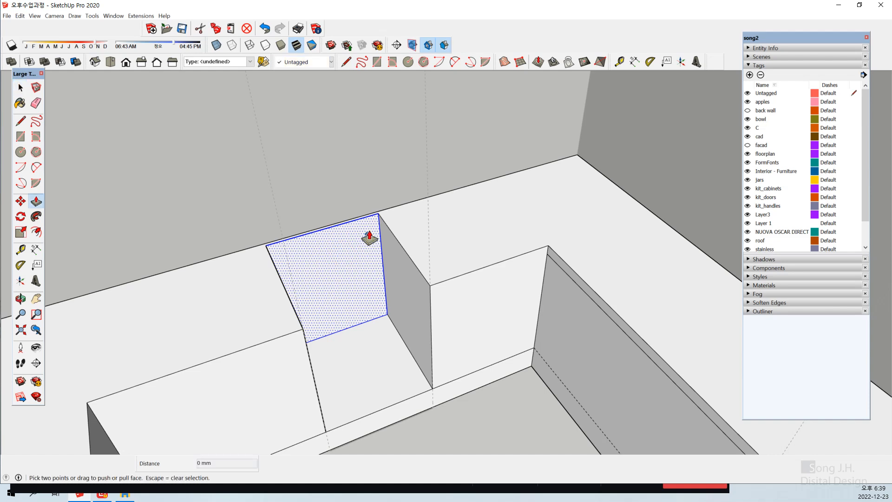
pyautogui.click(369, 231)
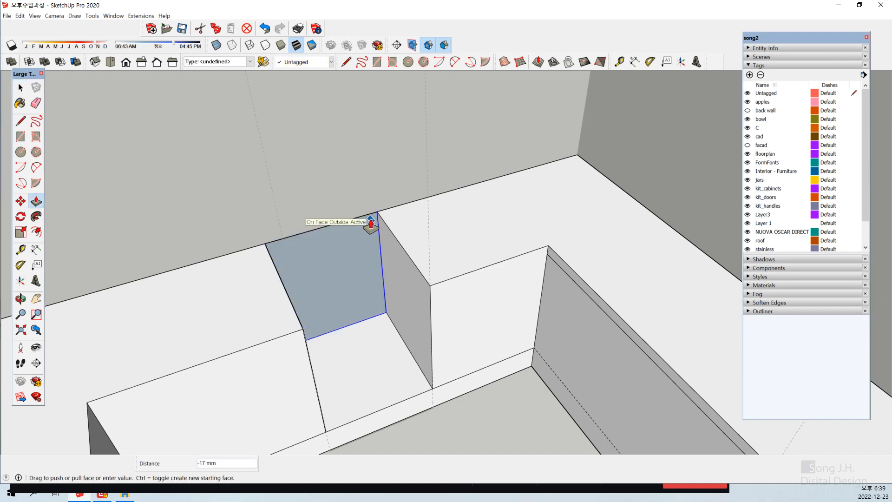
pyautogui.click(375, 224)
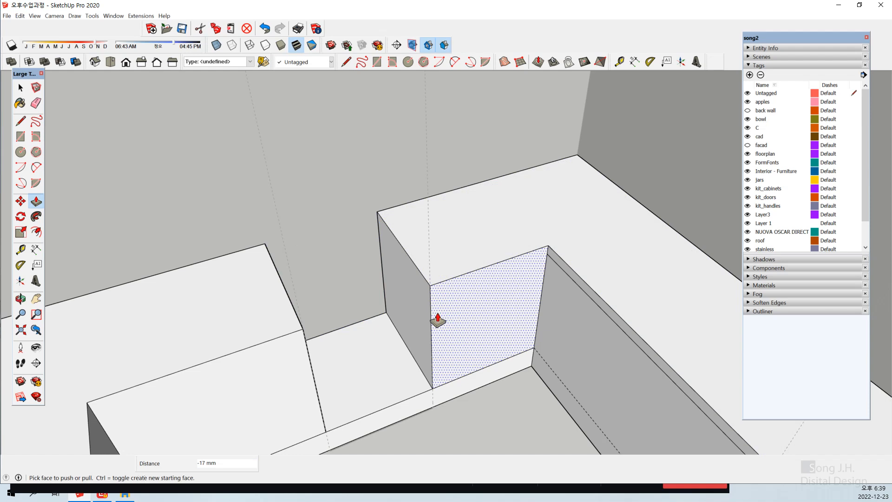
pyautogui.press('space')
pyautogui.scroll(-3, 348, 259)
pyautogui.moveTo(341, 272); pyautogui.dragTo(346, 288, button='middle')
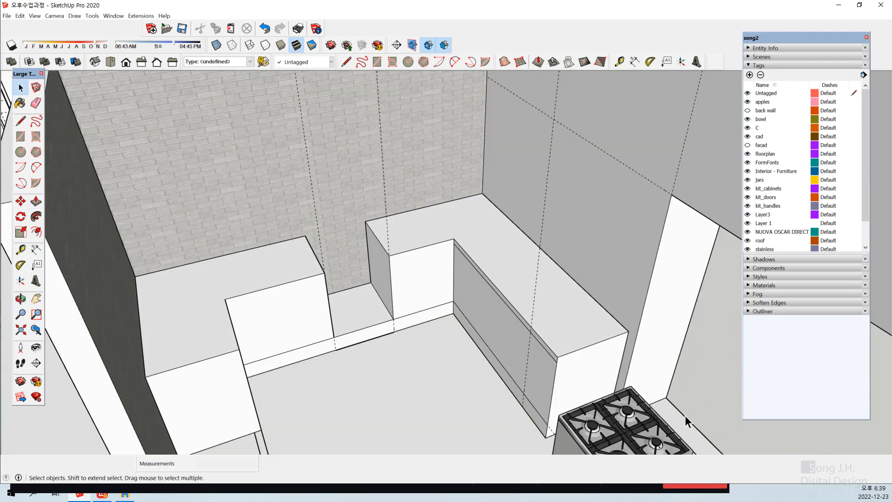
# Move the gas range by its rear corner to the floor area in front of the cabinet recess.
pyautogui.click(638, 426)
pyautogui.scroll(-2, 459, 361)
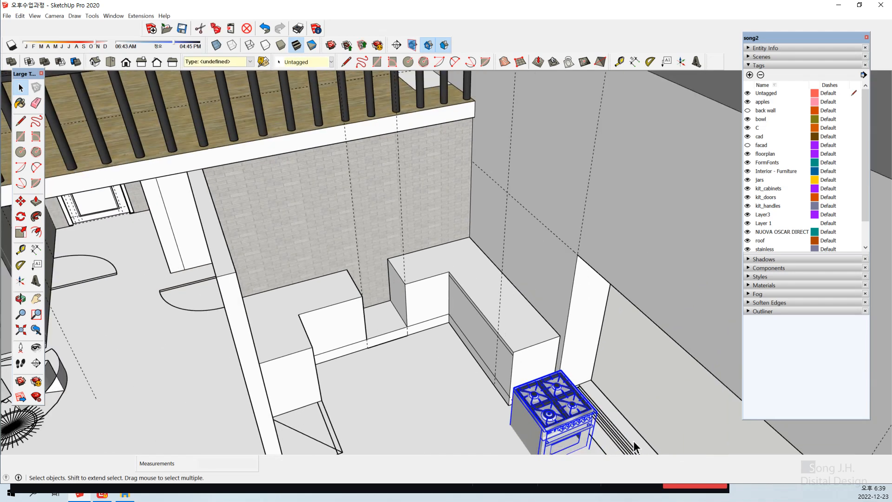
pyautogui.scroll(2, 590, 433)
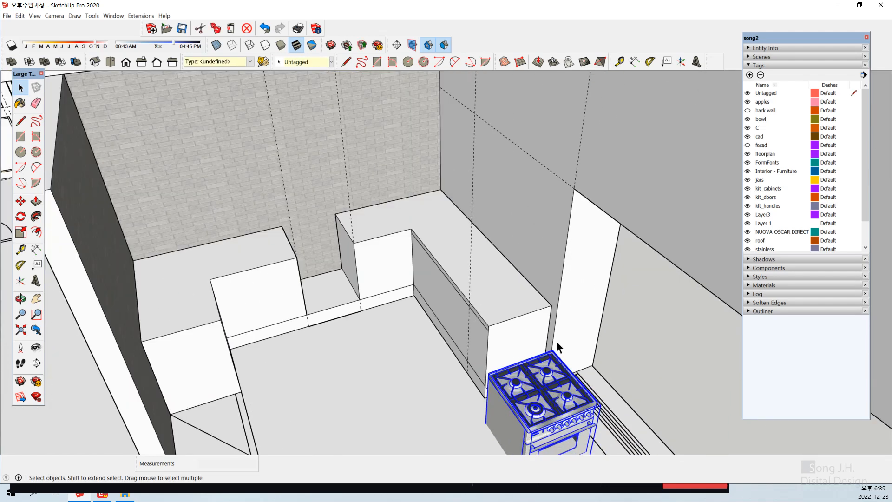
pyautogui.press('m')
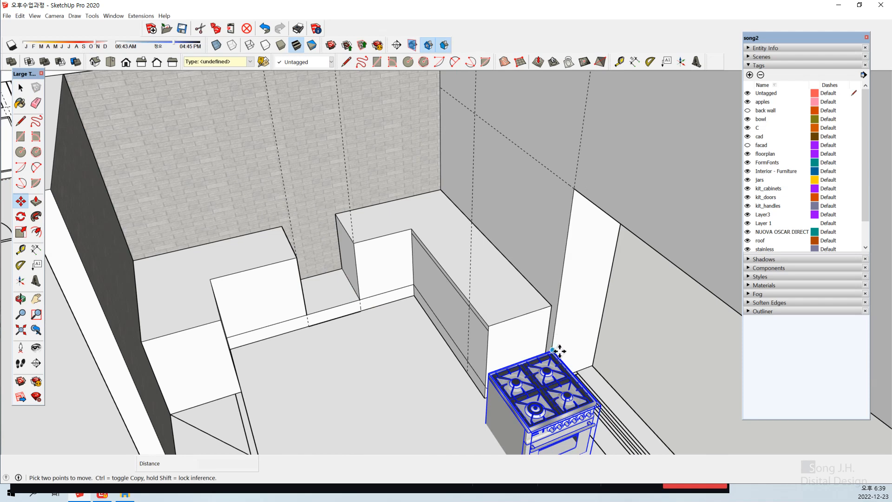
pyautogui.click(553, 350)
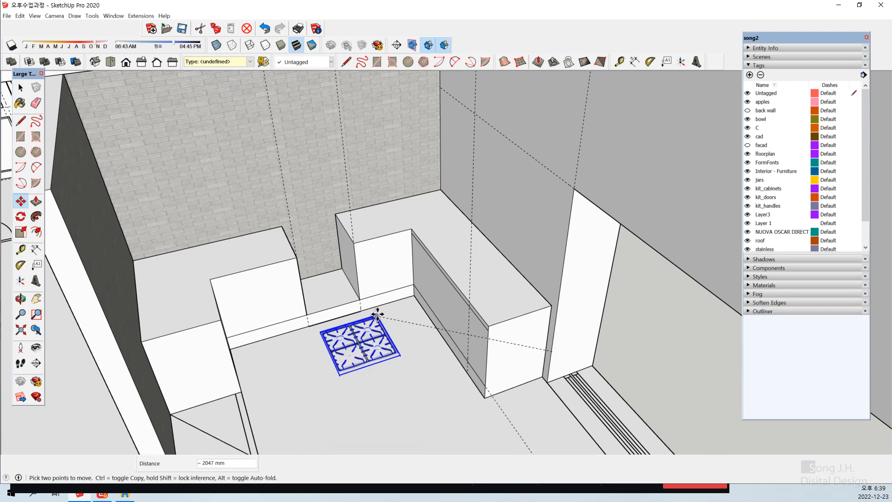
pyautogui.click(370, 320)
# Move the gas range by its rear corner into the recess, against the recess's back corner.
pyautogui.scroll(3, 381, 320)
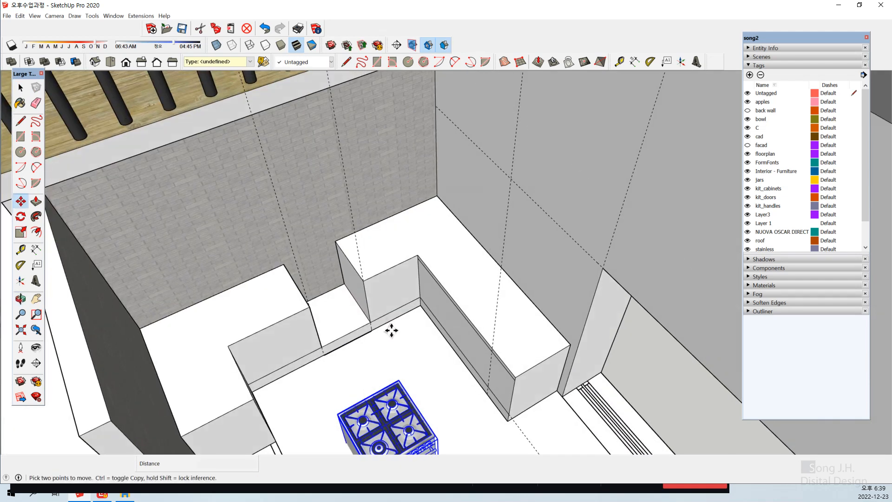
pyautogui.click(400, 378)
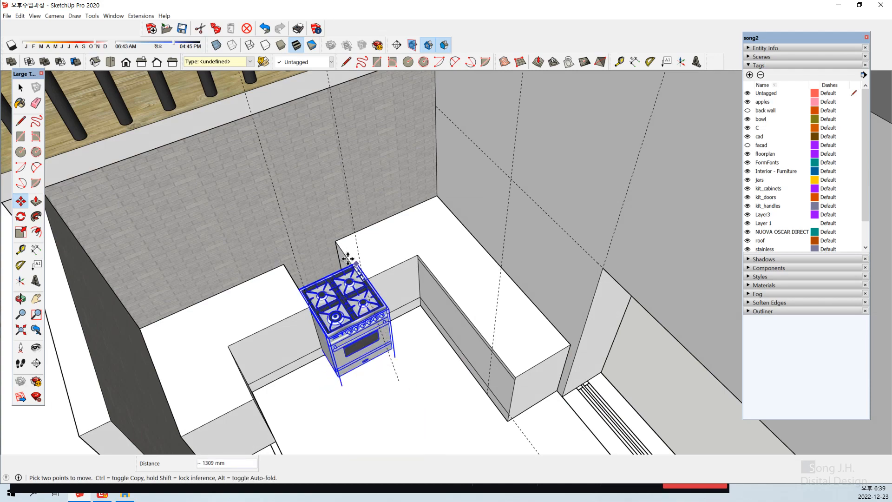
pyautogui.click(338, 254)
pyautogui.moveTo(390, 373); pyautogui.dragTo(333, 302, button='middle')
pyautogui.scroll(2, 333, 299)
pyautogui.scroll(2, 412, 231)
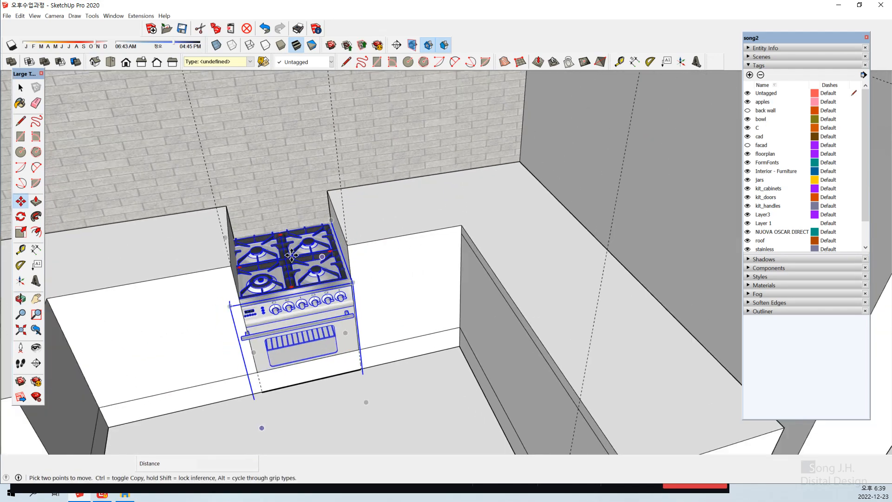
pyautogui.scroll(2, 304, 226)
pyautogui.scroll(1, 298, 225)
pyautogui.scroll(2, 344, 215)
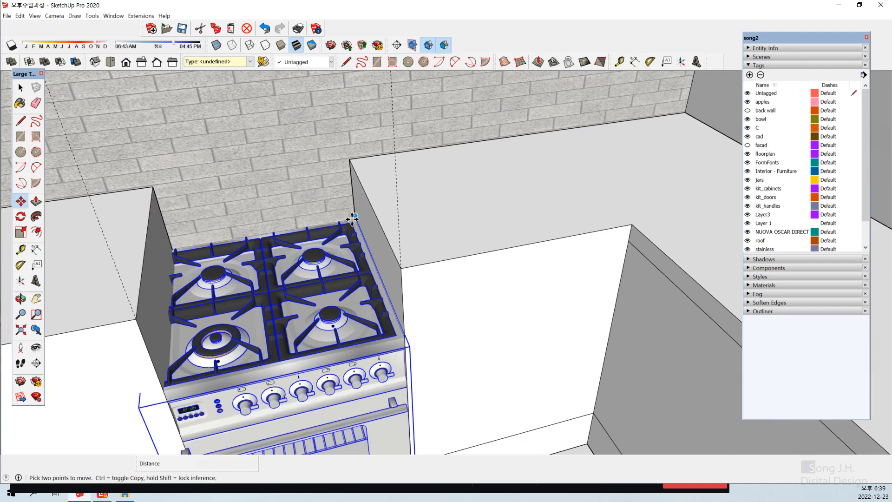
pyautogui.click(354, 217)
pyautogui.click(354, 217)
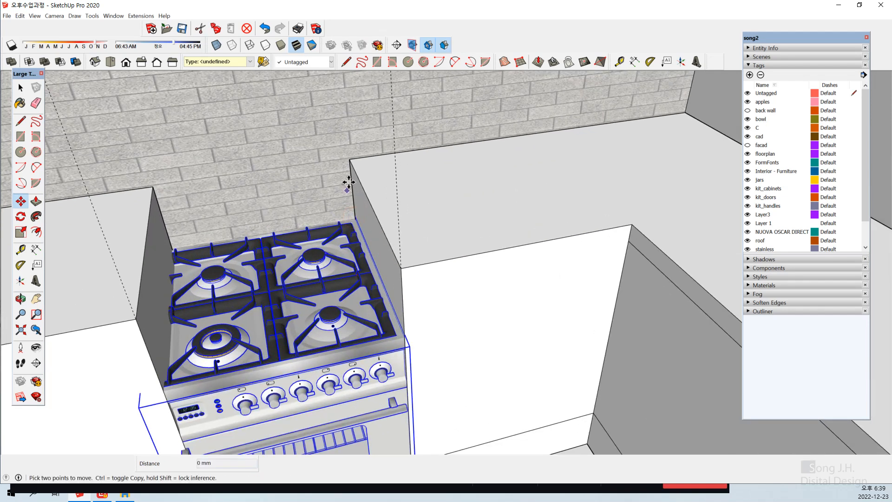
pyautogui.press('space')
pyautogui.scroll(2, 358, 210)
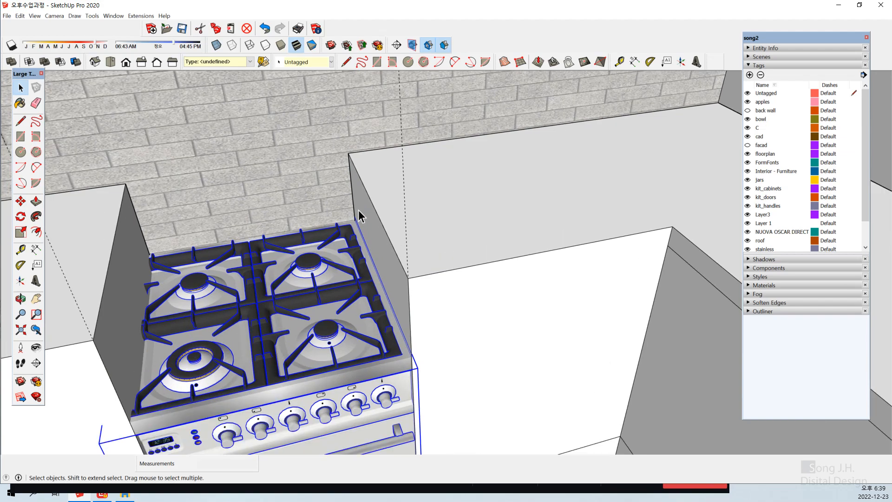
pyautogui.scroll(2, 357, 210)
pyautogui.scroll(1, 349, 229)
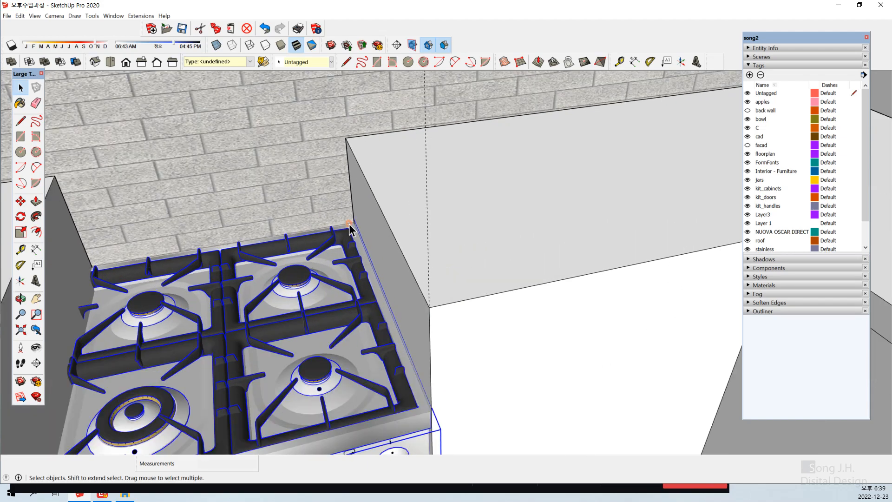
pyautogui.click(349, 226)
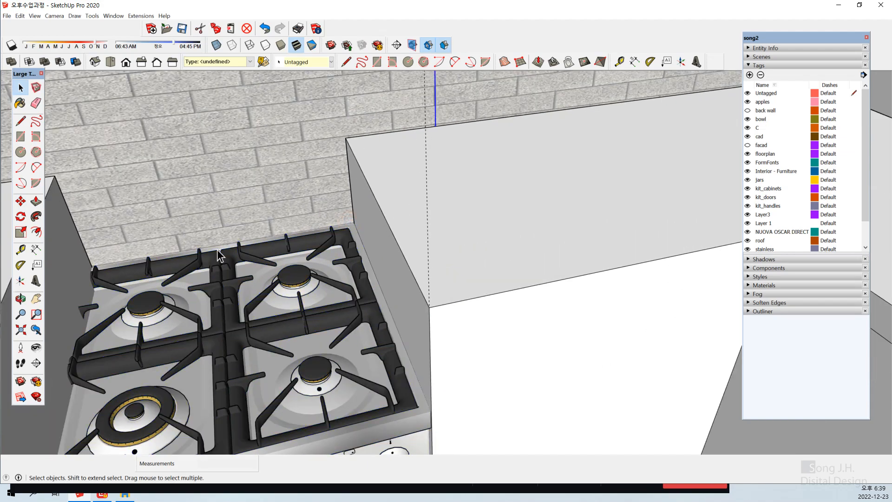
# Turn on X-ray display and move the gas range's rear top corner up to the countertop's back corner at the recess.
pyautogui.click(216, 45)
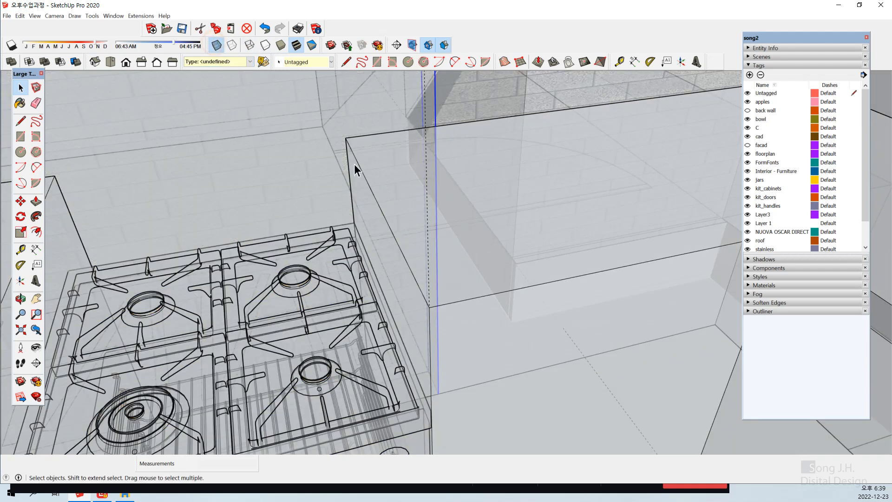
pyautogui.click(344, 228)
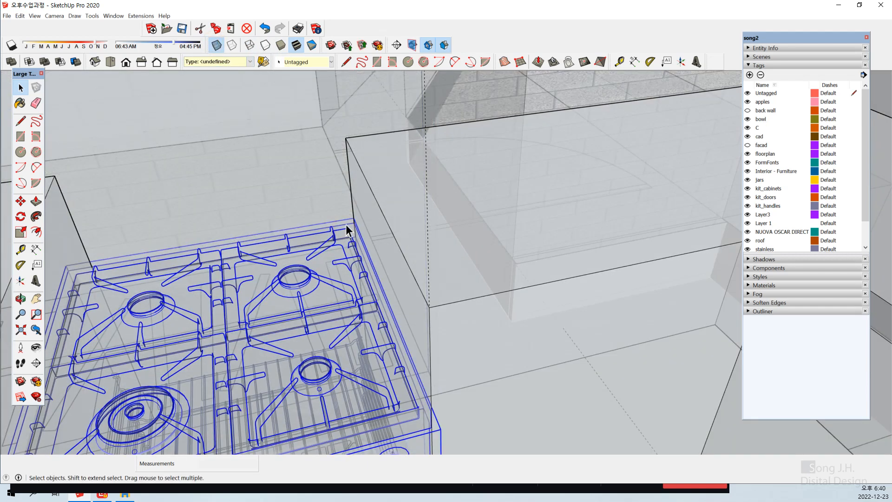
pyautogui.scroll(2, 364, 227)
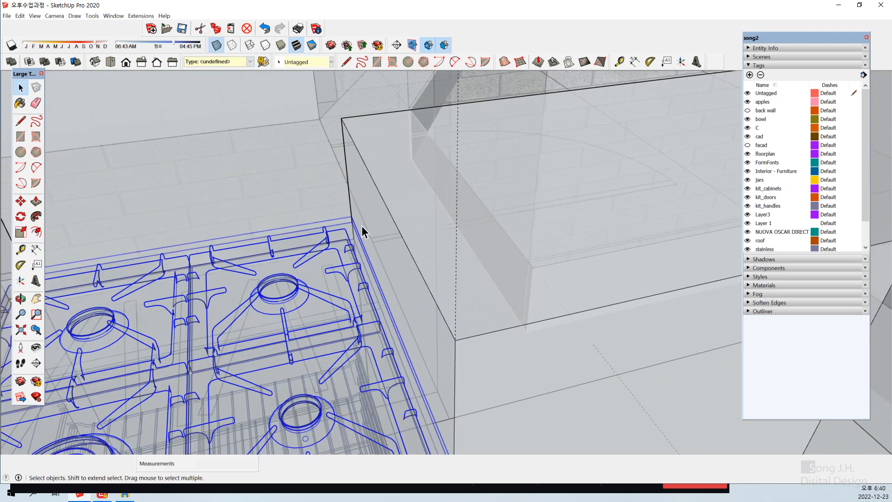
pyautogui.press('m')
pyautogui.click(351, 216)
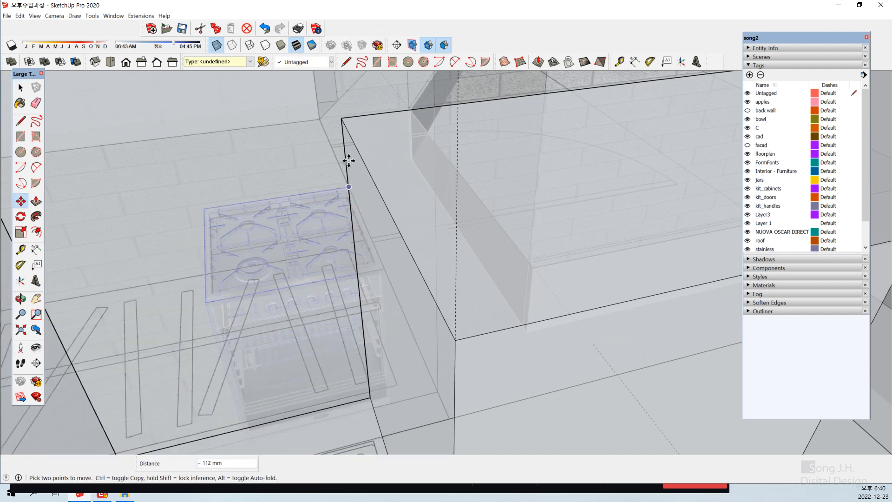
pyautogui.click(342, 118)
# Examine the gas range's fit in the recess and its height against the countertop from the front in X-ray display.
pyautogui.moveTo(249, 249); pyautogui.dragTo(413, 205, button='middle')
pyautogui.scroll(-4, 625, 251)
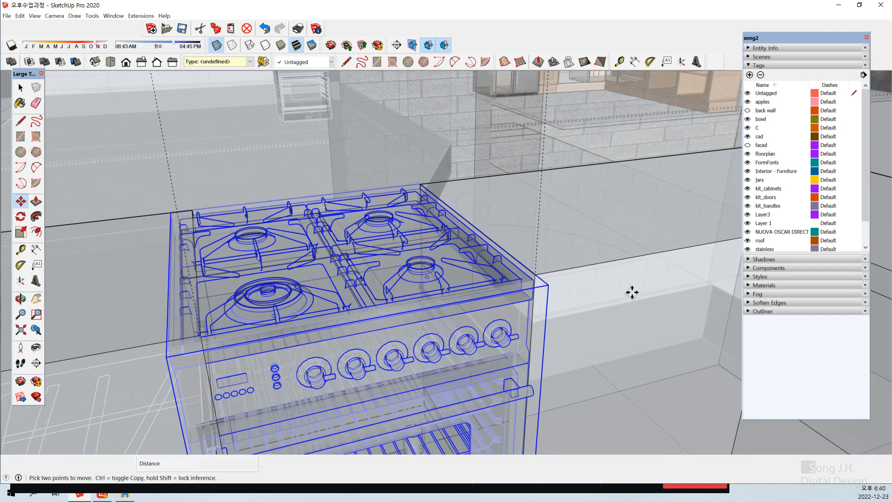
pyautogui.scroll(-2, 631, 293)
pyautogui.moveTo(519, 306); pyautogui.dragTo(504, 297, button='middle')
pyautogui.scroll(-3, 505, 298)
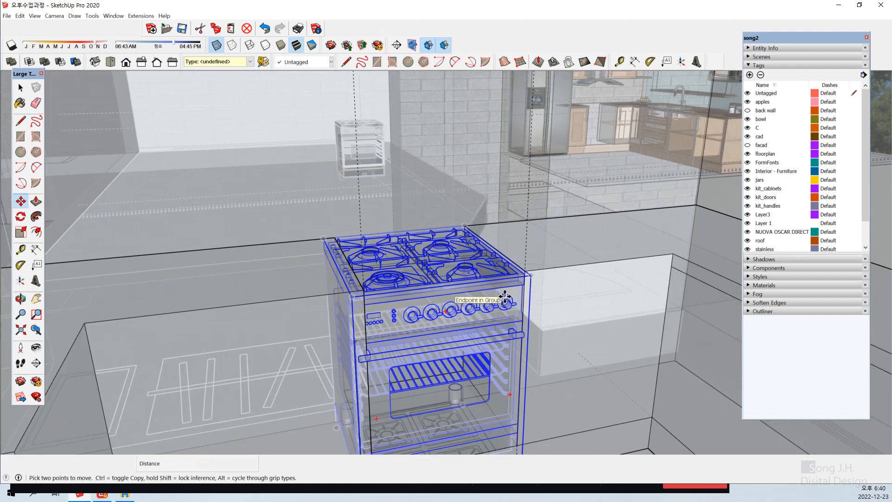
pyautogui.scroll(-4, 505, 296)
pyautogui.scroll(2, 527, 298)
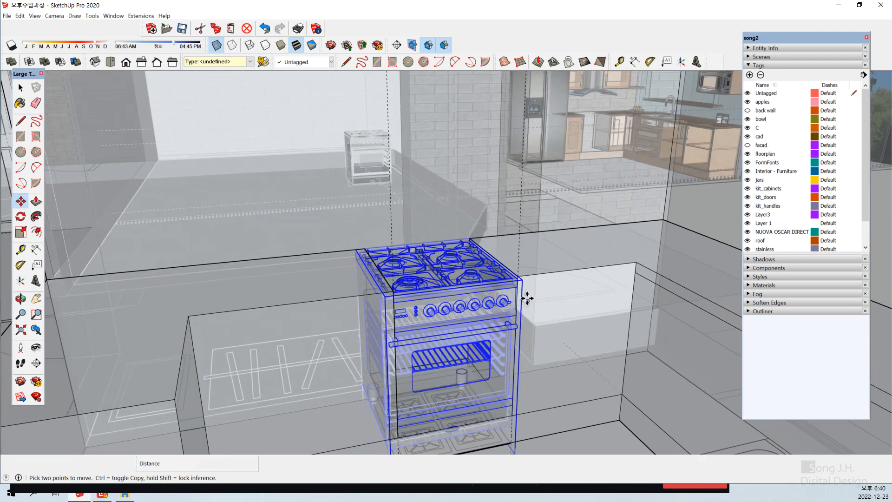
pyautogui.moveTo(476, 315); pyautogui.dragTo(493, 301, button='middle')
pyautogui.scroll(-3, 493, 301)
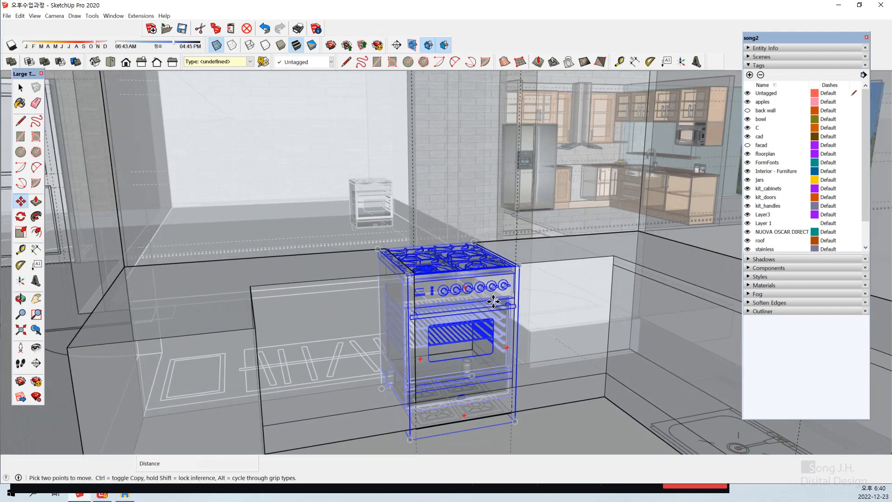
pyautogui.scroll(-2, 493, 301)
pyautogui.press('space')
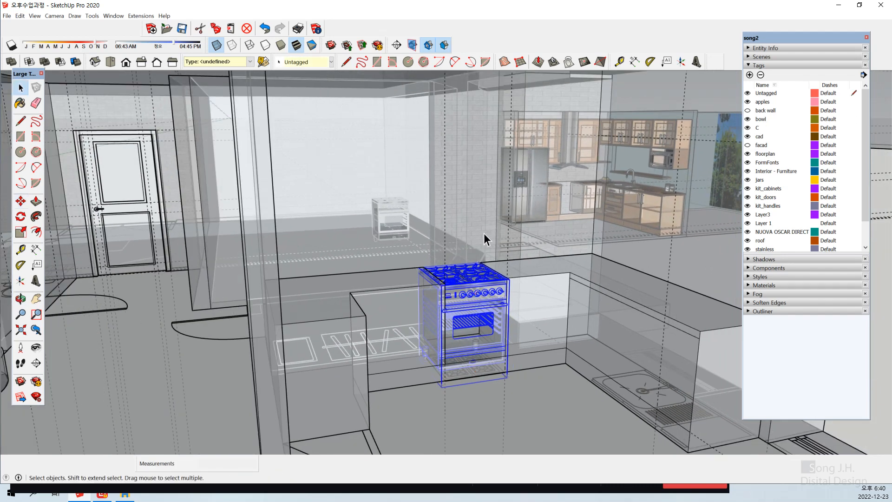
pyautogui.scroll(1, 459, 271)
pyautogui.scroll(-1, 460, 275)
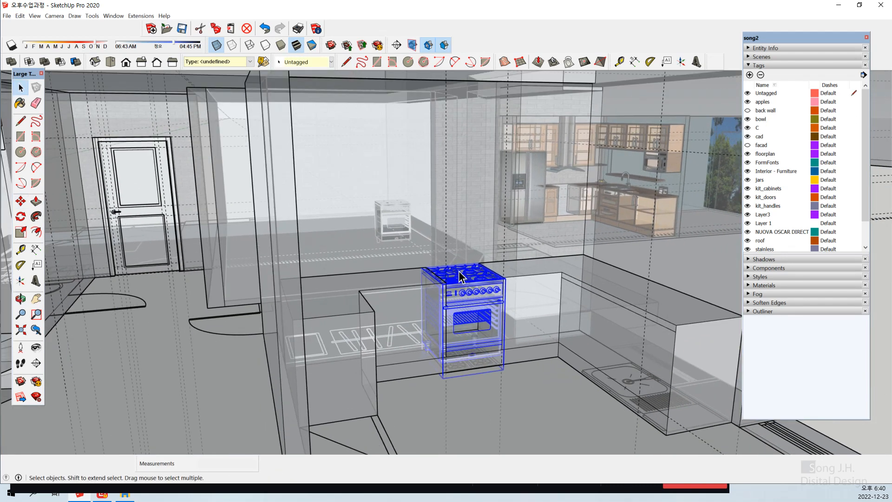
# Deselect the gas range and turn off X-ray display.
pyautogui.click(863, 445)
pyautogui.scroll(2, 428, 325)
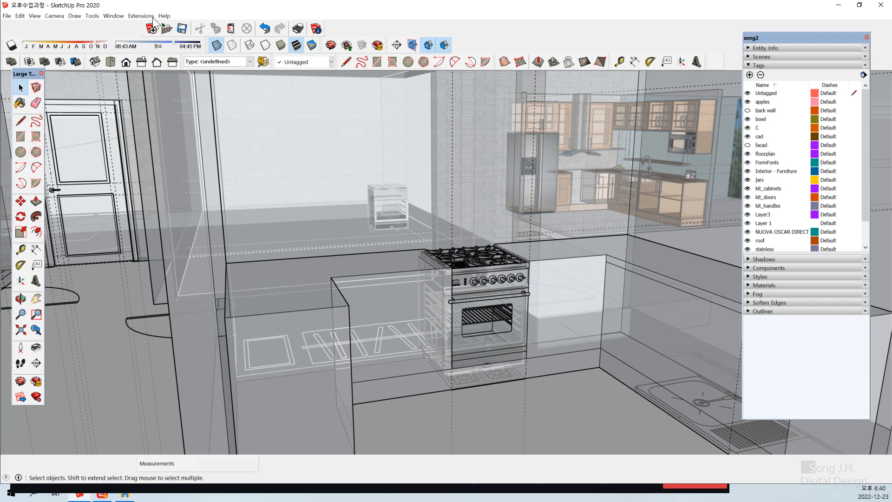
pyautogui.click(215, 45)
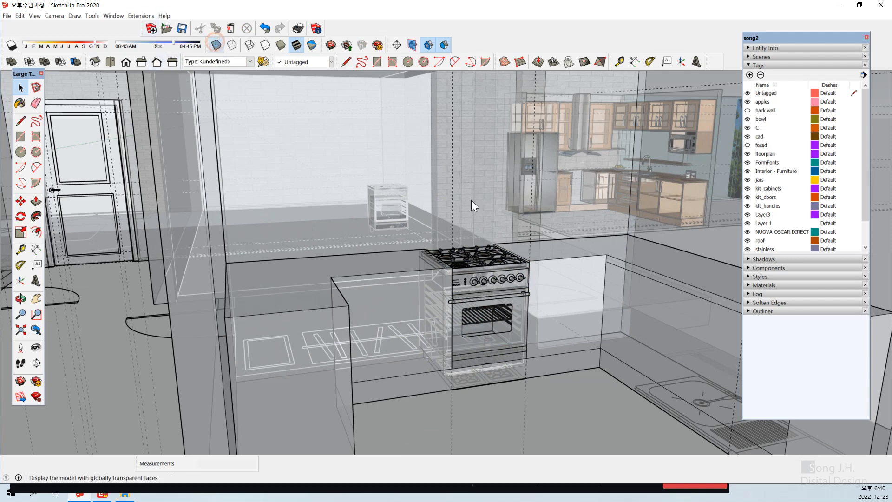
pyautogui.moveTo(522, 266); pyautogui.dragTo(502, 297, button='middle')
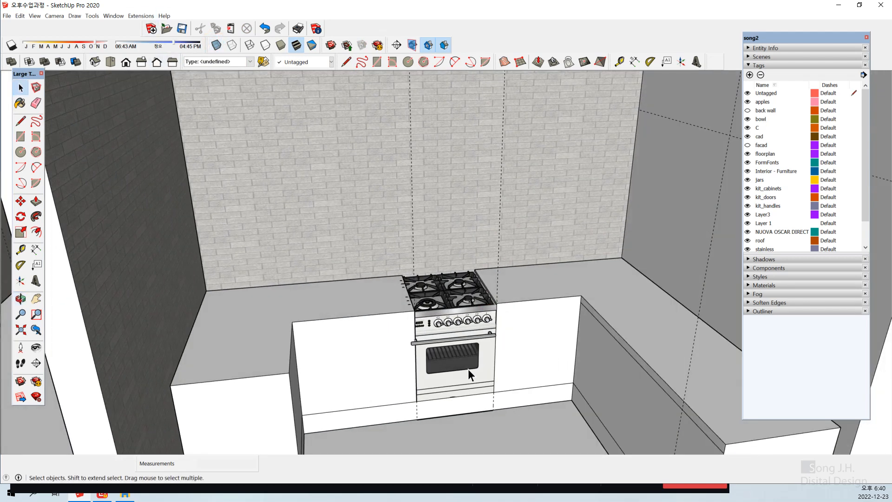
# Select the gas range and scale it uniformly to 0.96 from its rear top corner.
pyautogui.scroll(5, 467, 369)
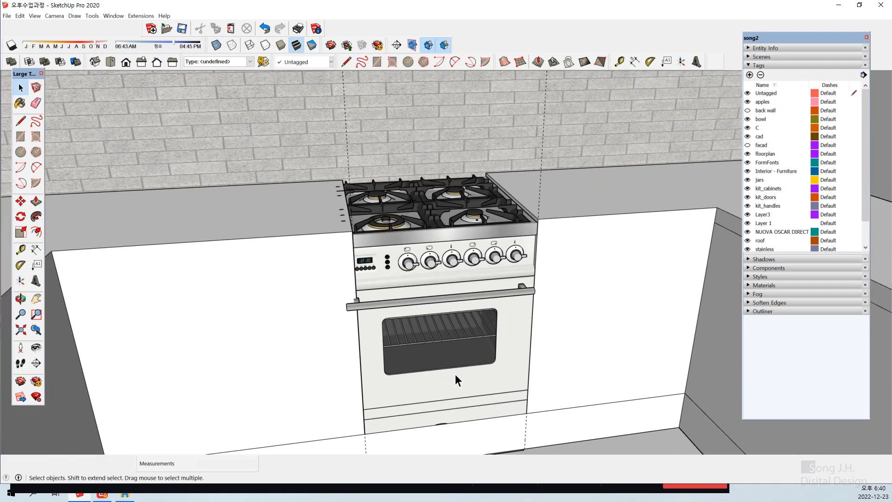
pyautogui.click(467, 282)
pyautogui.moveTo(497, 283); pyautogui.dragTo(474, 285, button='middle')
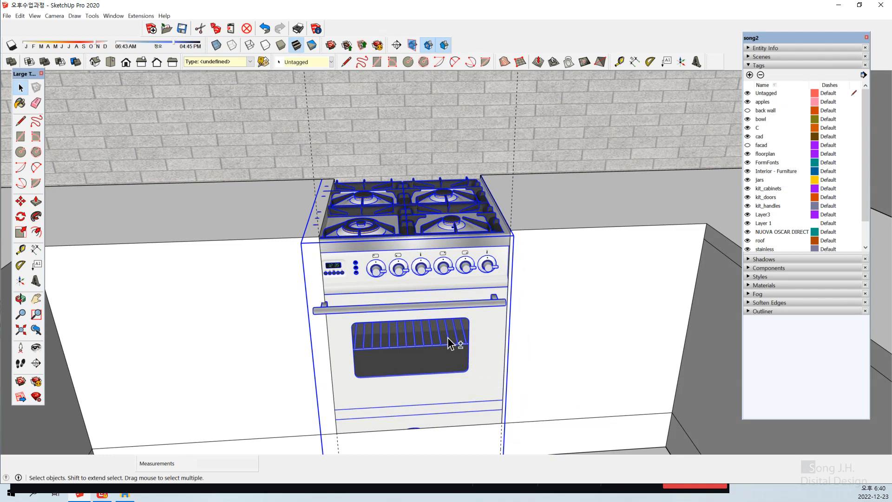
pyautogui.keyDown('shift'); pyautogui.moveTo(448, 338); pyautogui.dragTo(442, 319, button='middle'); pyautogui.keyUp('shift')
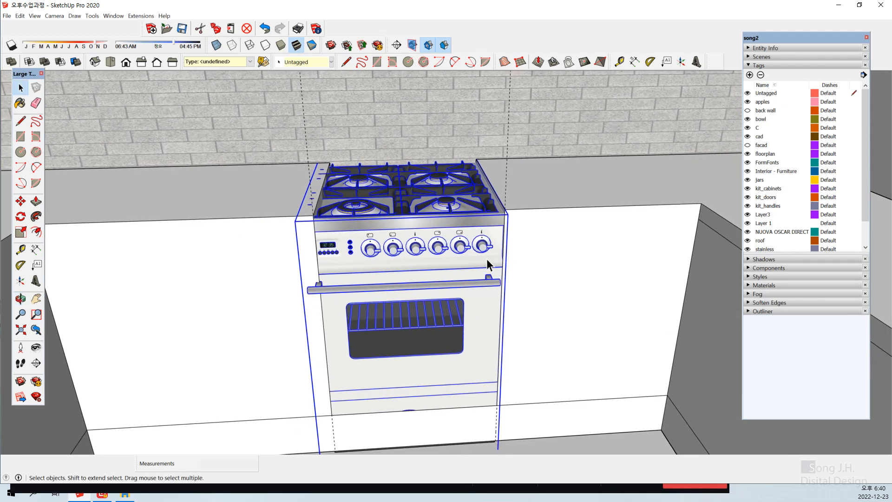
pyautogui.press('s')
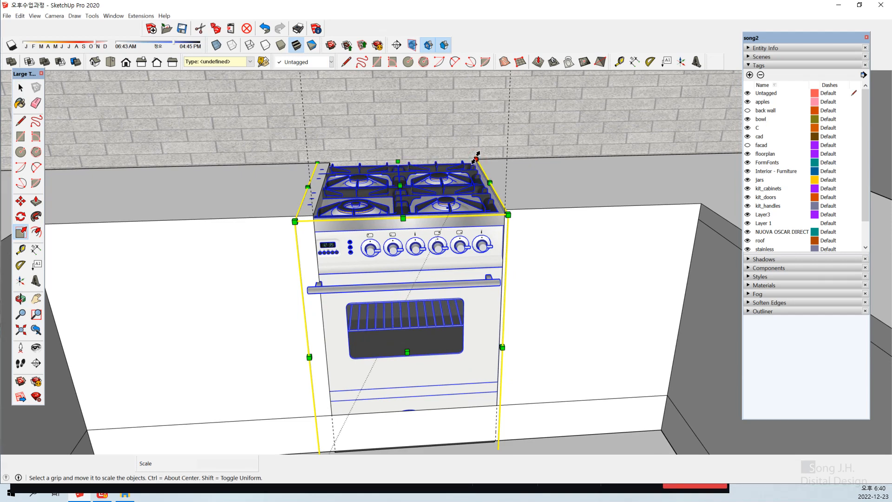
pyautogui.moveTo(475, 165); pyautogui.dragTo(471, 172)
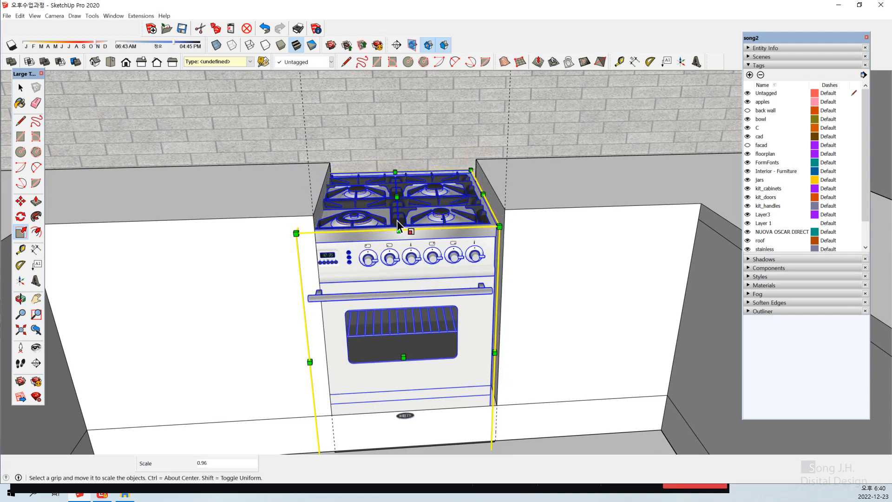
pyautogui.press('space')
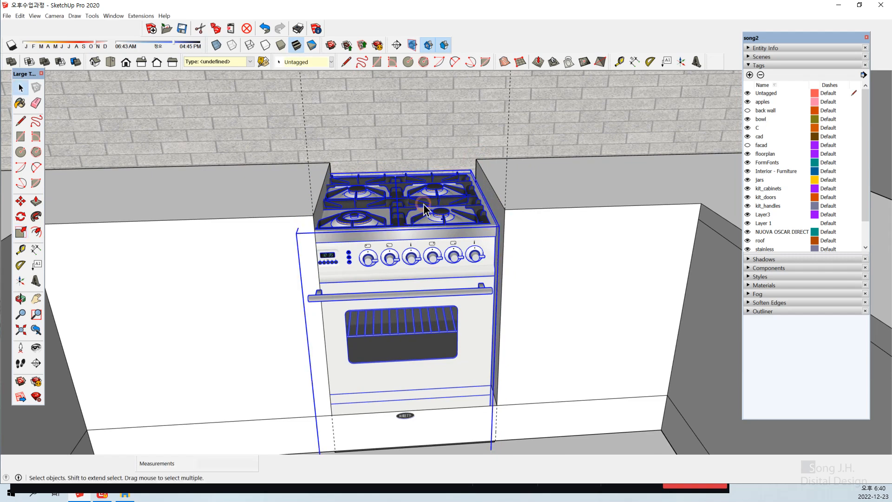
# Move the gas range 150 mm forward and align its front top corner with the countertop's front corner at the recess.
pyautogui.press('m')
pyautogui.click(424, 208)
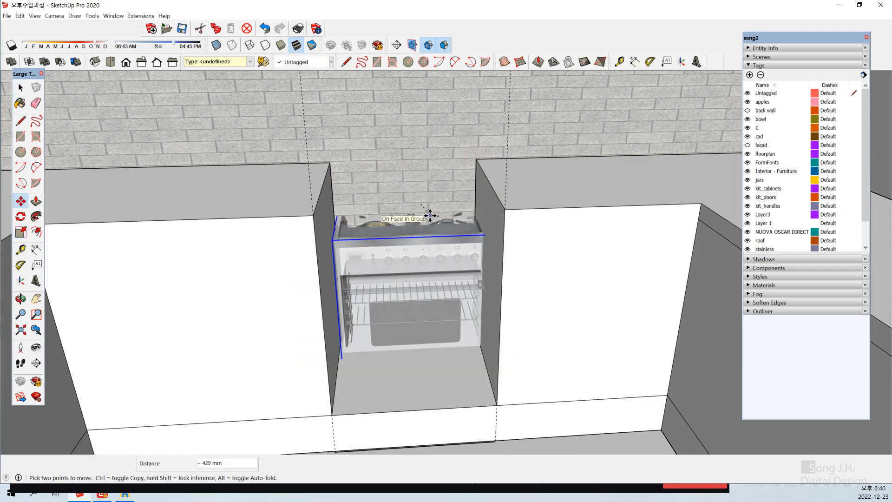
pyautogui.write('150')
pyautogui.press('Return')
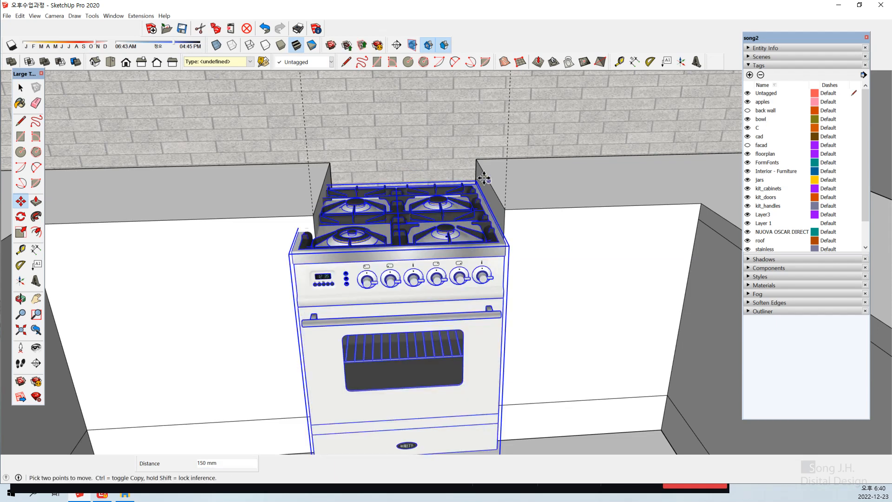
pyautogui.click(510, 244)
pyautogui.click(504, 209)
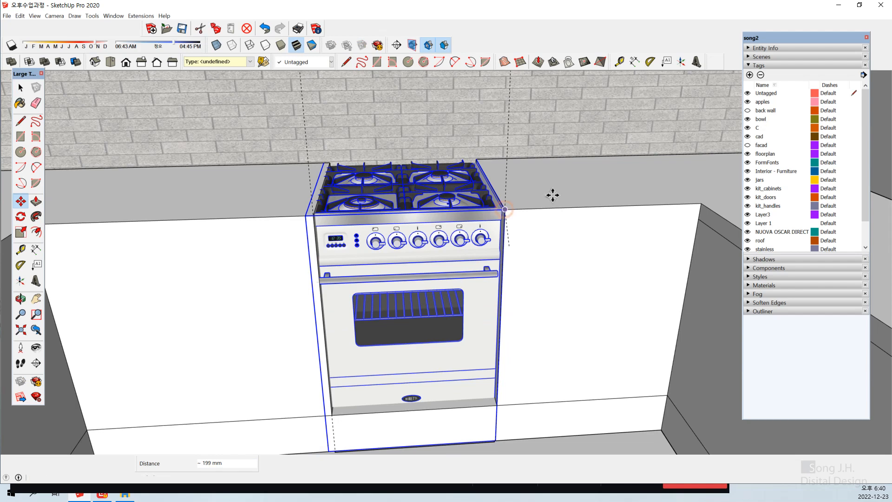
pyautogui.press('space')
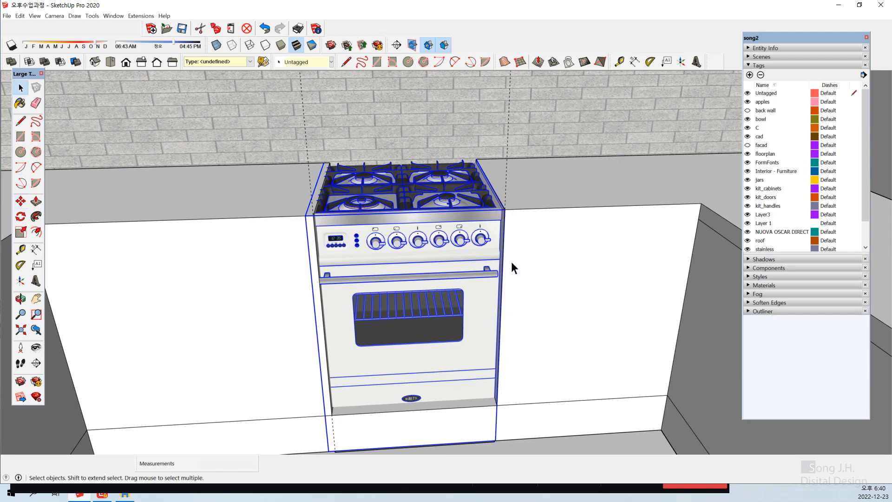
# Scale the gas range uniformly to 1.02 from its front top corner.
pyautogui.scroll(5, 511, 261)
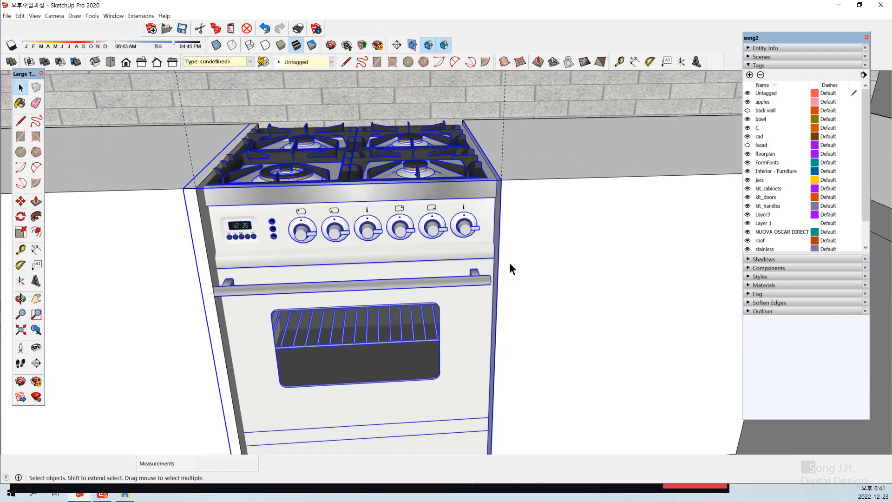
pyautogui.moveTo(509, 263); pyautogui.dragTo(446, 255, button='middle')
pyautogui.moveTo(262, 224); pyautogui.dragTo(244, 274, button='middle')
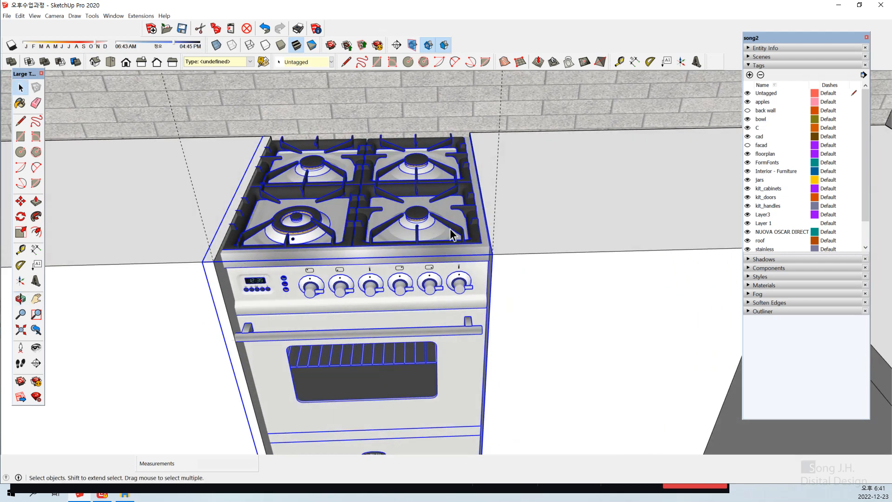
pyautogui.moveTo(414, 325); pyautogui.dragTo(537, 296, button='middle')
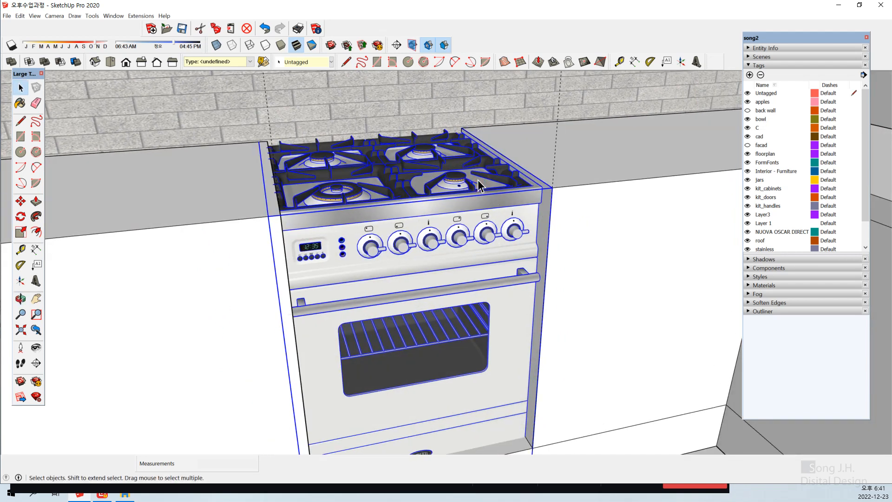
pyautogui.press('s')
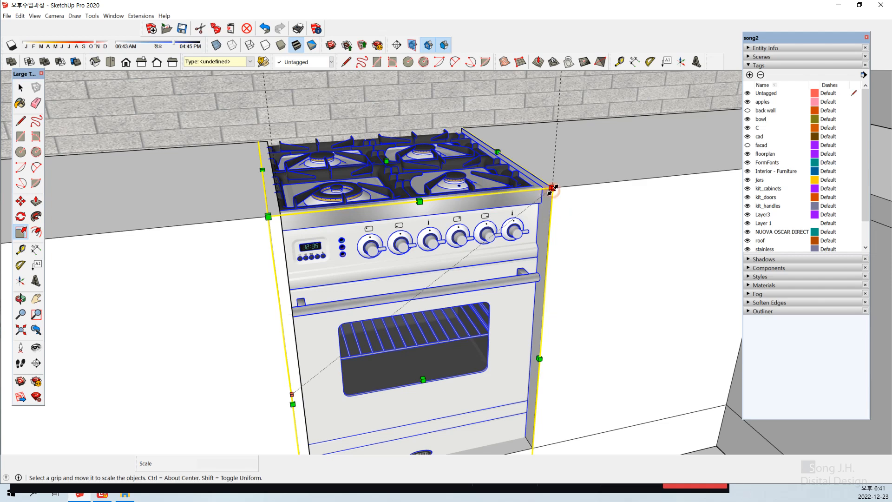
pyautogui.moveTo(553, 188); pyautogui.dragTo(561, 186)
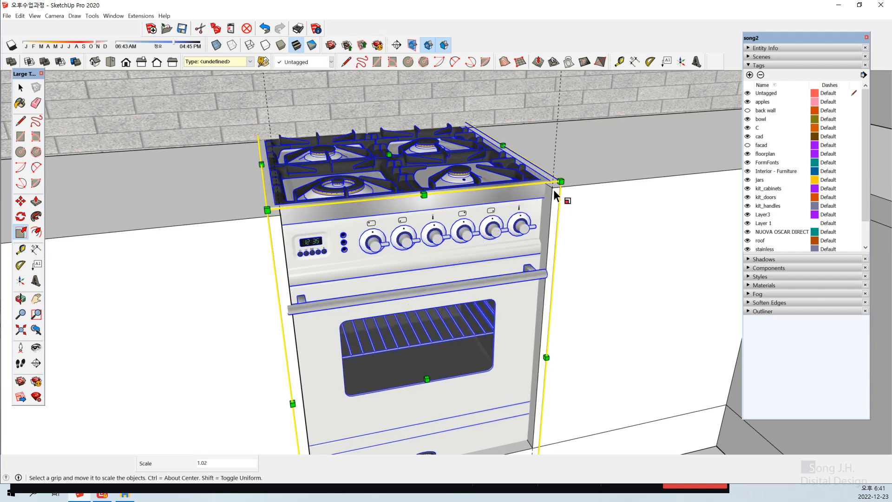
pyautogui.press('space')
# Stretch the gas range's depth toward the front to a green-axis scale of about 1.06.
pyautogui.click(574, 301)
pyautogui.moveTo(575, 302); pyautogui.dragTo(481, 222, button='middle')
pyautogui.click(375, 217)
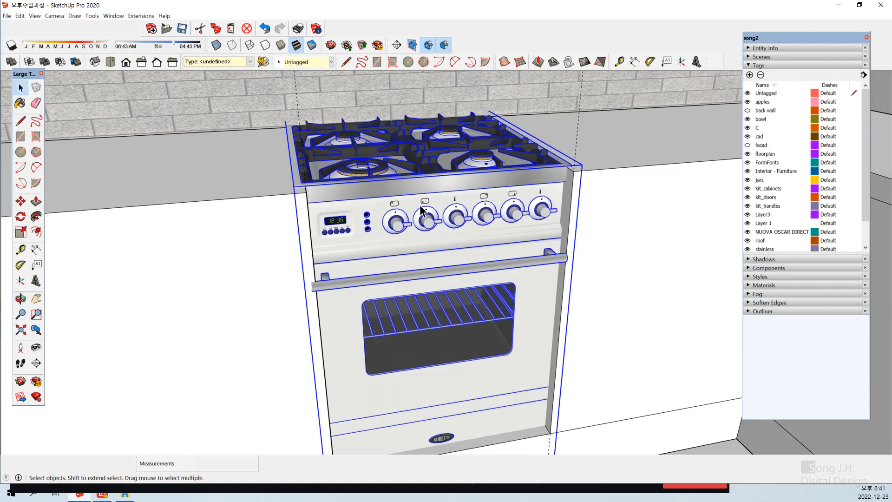
pyautogui.moveTo(420, 209); pyautogui.dragTo(479, 214, button='middle')
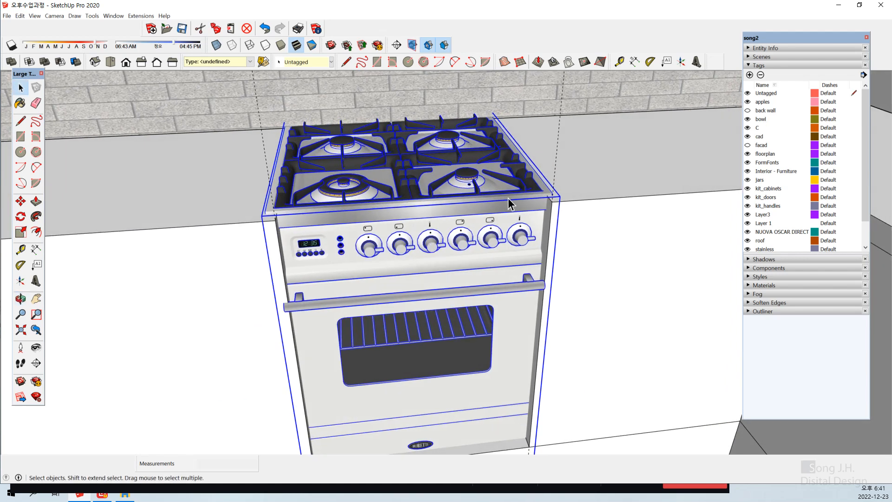
pyautogui.moveTo(521, 243); pyautogui.dragTo(350, 250, button='middle')
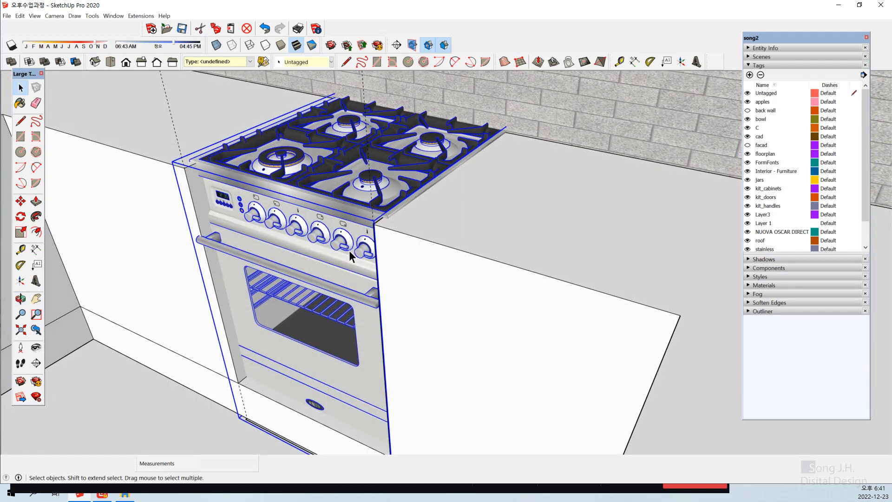
pyautogui.press('s')
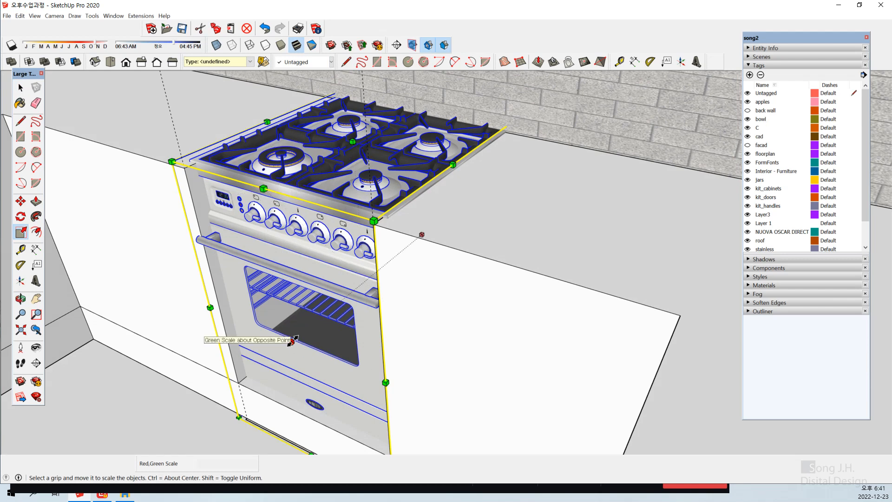
pyautogui.moveTo(291, 342)
pyautogui.mouseDown()
pyautogui.moveTo(281, 351)
pyautogui.moveTo(288, 354)
pyautogui.mouseUp()
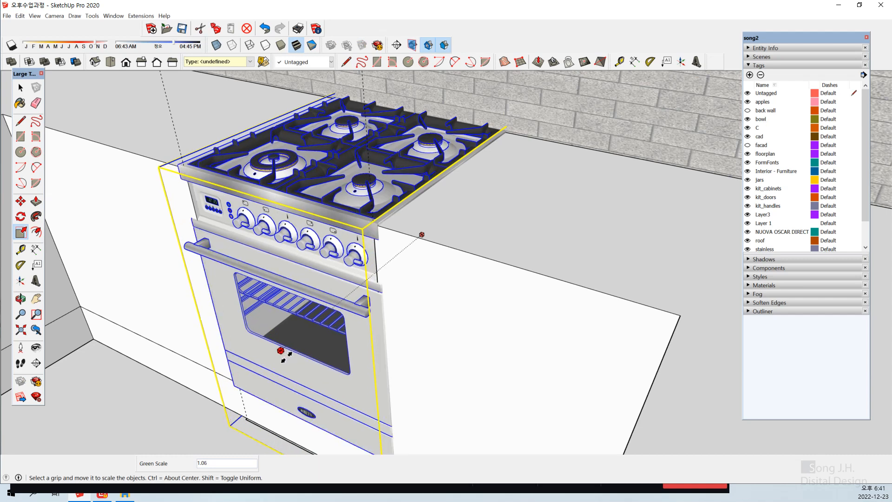
pyautogui.press('space')
# Examine the enlarged gas range's fit against the countertop and recess from the front and both sides.
pyautogui.moveTo(307, 304); pyautogui.dragTo(414, 307, button='middle')
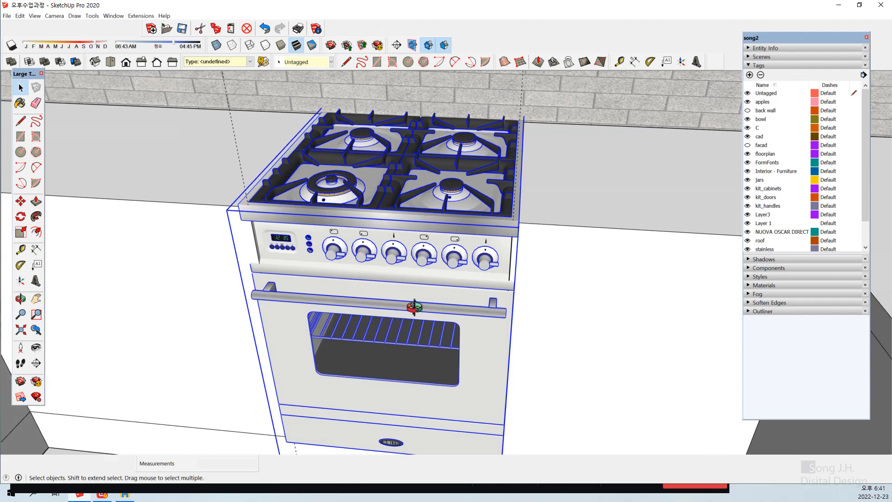
pyautogui.press('o')
pyautogui.moveTo(464, 215); pyautogui.dragTo(567, 232)
pyautogui.press('space')
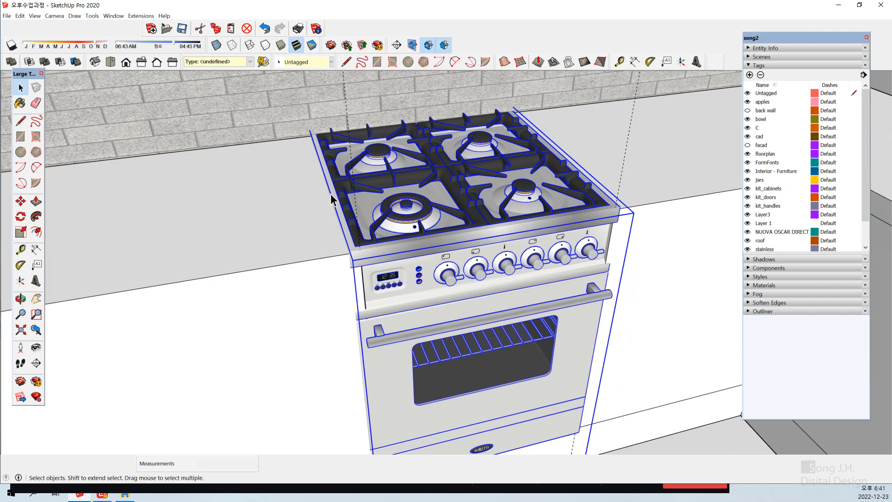
pyautogui.press('s')
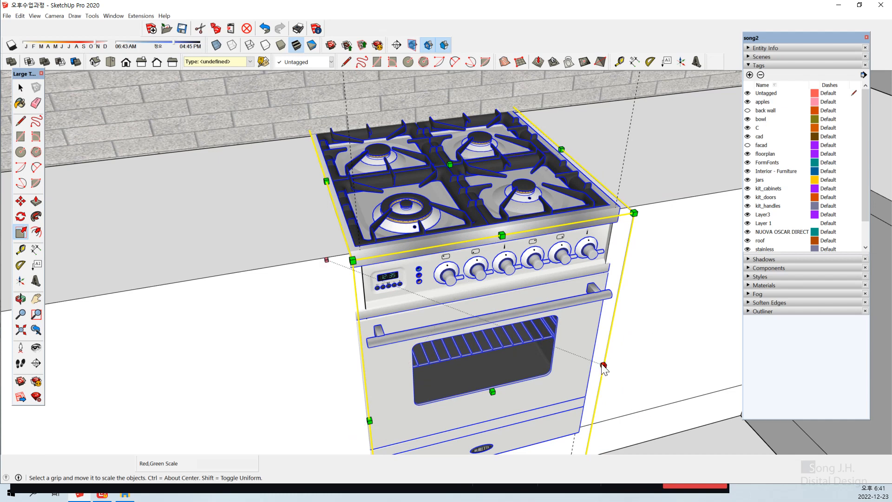
pyautogui.press('space')
pyautogui.moveTo(559, 373); pyautogui.dragTo(421, 326, button='middle')
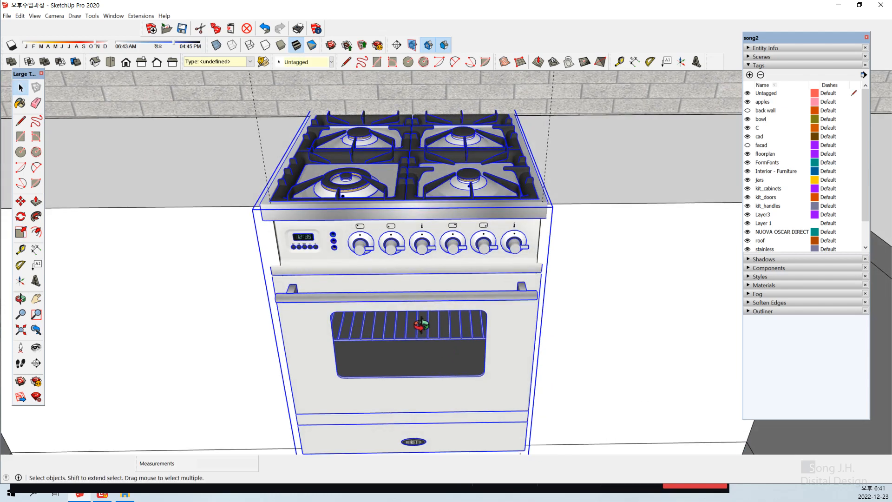
pyautogui.moveTo(509, 255); pyautogui.dragTo(341, 260, button='middle')
pyautogui.moveTo(254, 300); pyautogui.dragTo(381, 276, button='middle')
pyautogui.moveTo(333, 350); pyautogui.dragTo(263, 335, button='middle')
pyautogui.moveTo(388, 160); pyautogui.dragTo(484, 224, button='middle')
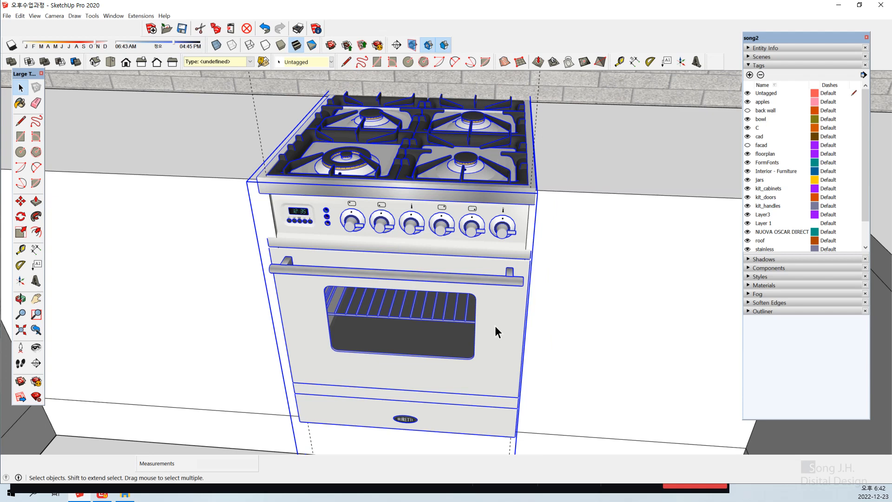
# Deselect the gas range and explode the furnished kitchen component with the wooden floor outside the house.
pyautogui.scroll(5, 495, 325)
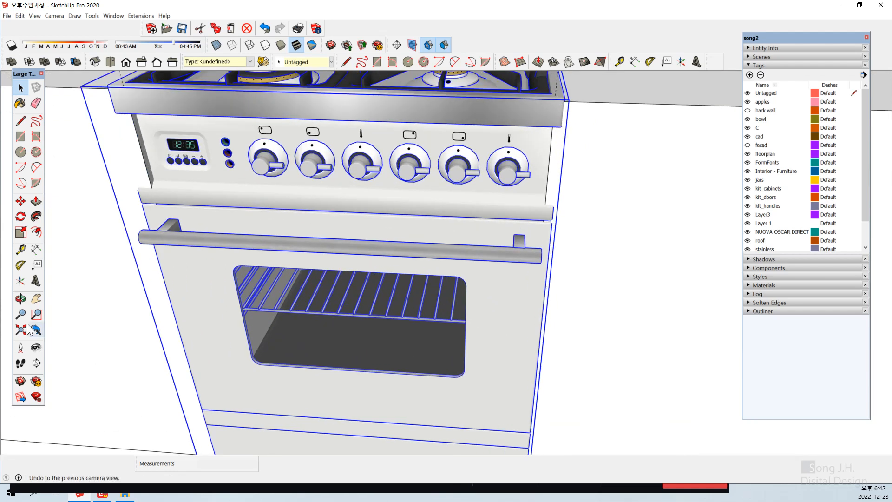
pyautogui.click(23, 332)
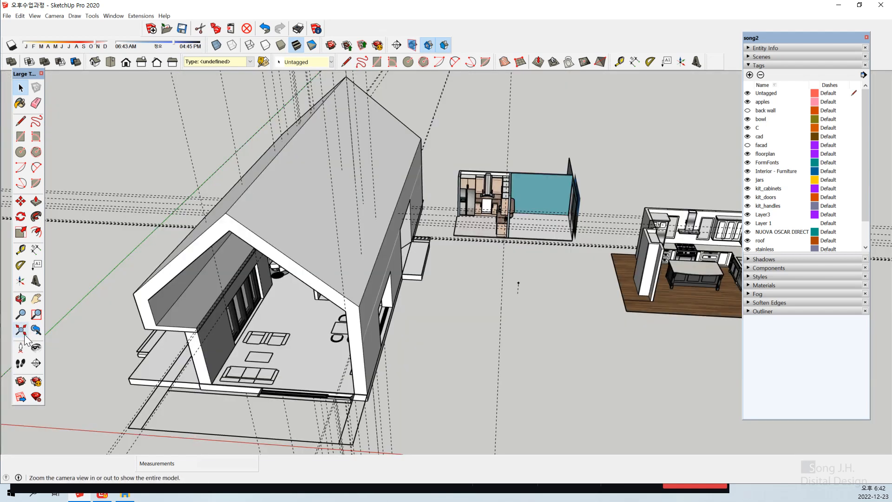
pyautogui.click(528, 353)
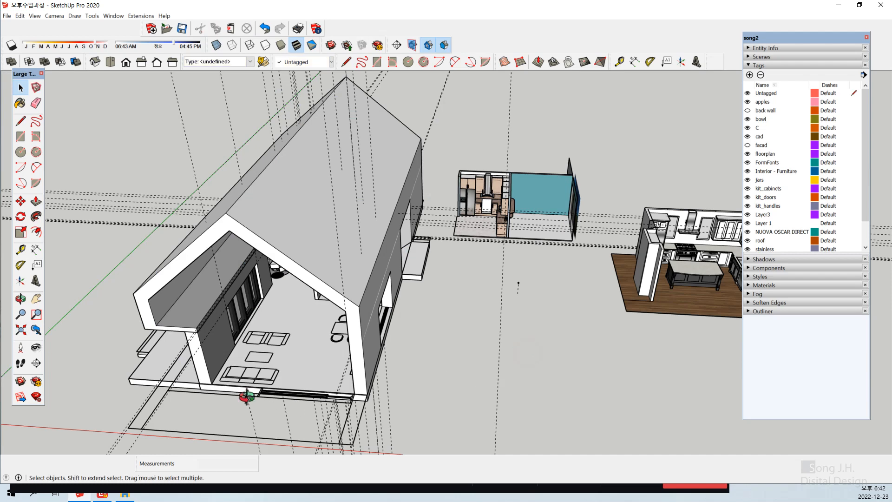
pyautogui.moveTo(243, 393); pyautogui.dragTo(358, 343, button='middle')
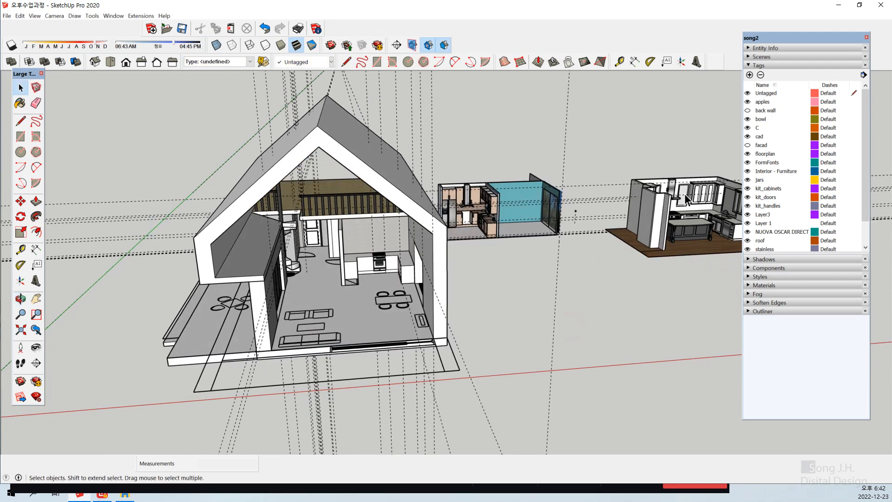
pyautogui.scroll(5, 684, 193)
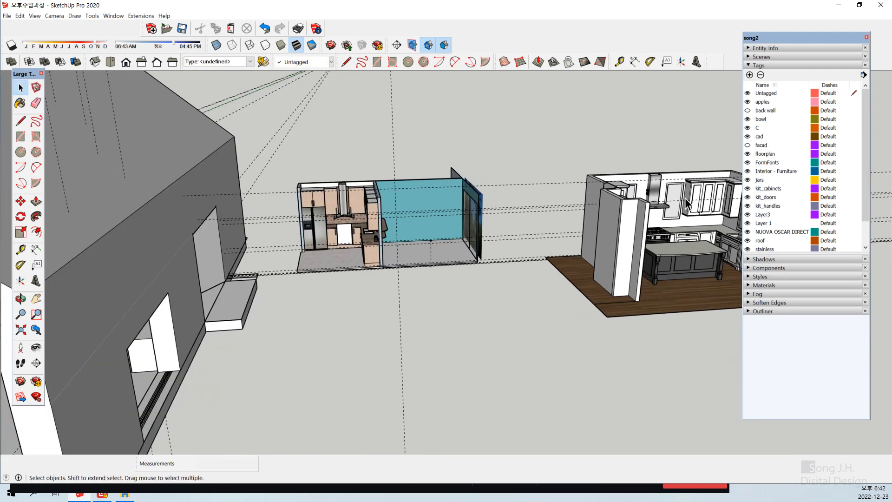
pyautogui.moveTo(685, 198); pyautogui.dragTo(647, 188, button='middle')
pyautogui.click(652, 186)
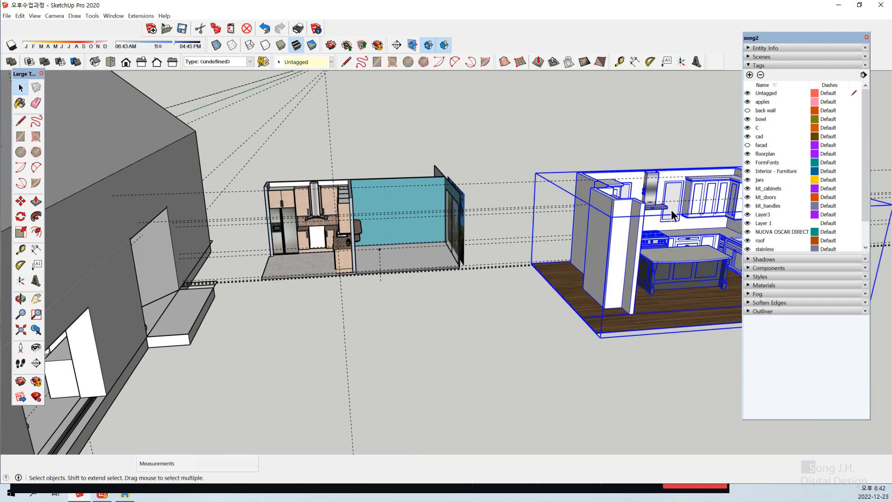
pyautogui.rightClick(654, 193)
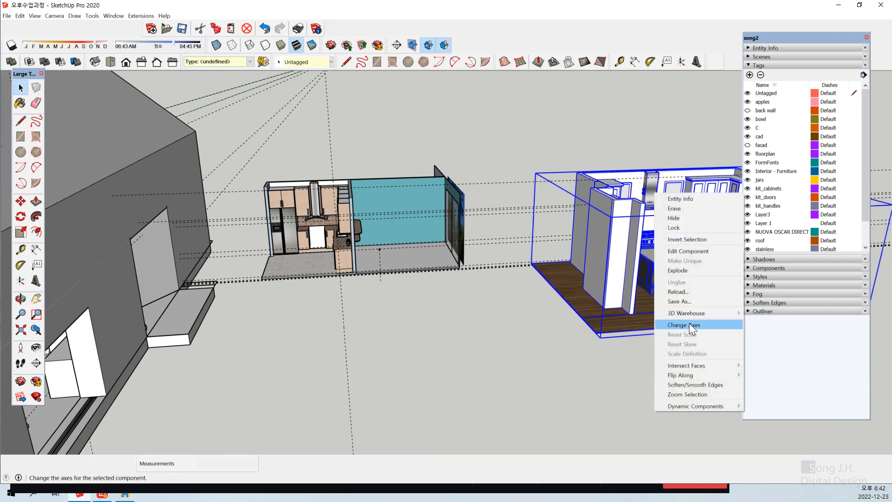
pyautogui.click(626, 388)
pyautogui.click(653, 377)
pyautogui.moveTo(654, 377); pyautogui.dragTo(628, 415, button='middle')
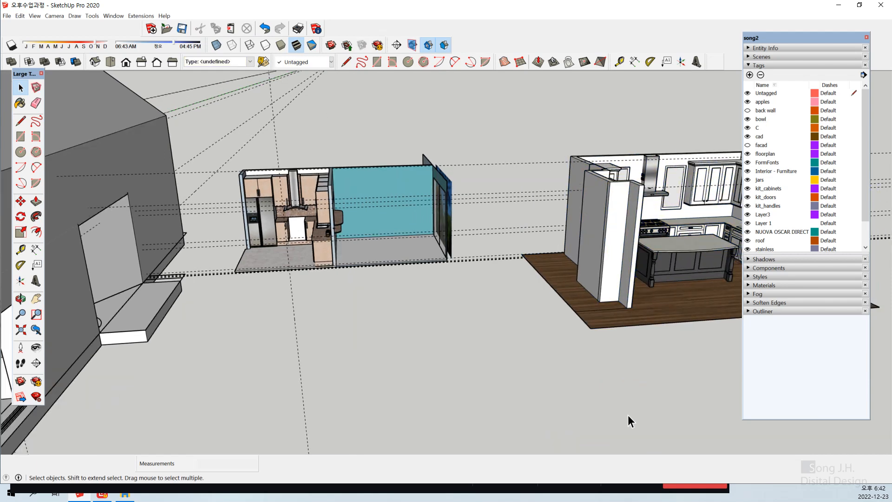
# Move the range hood out of the furnished kitchen model to the open space beside the house.
pyautogui.click(654, 166)
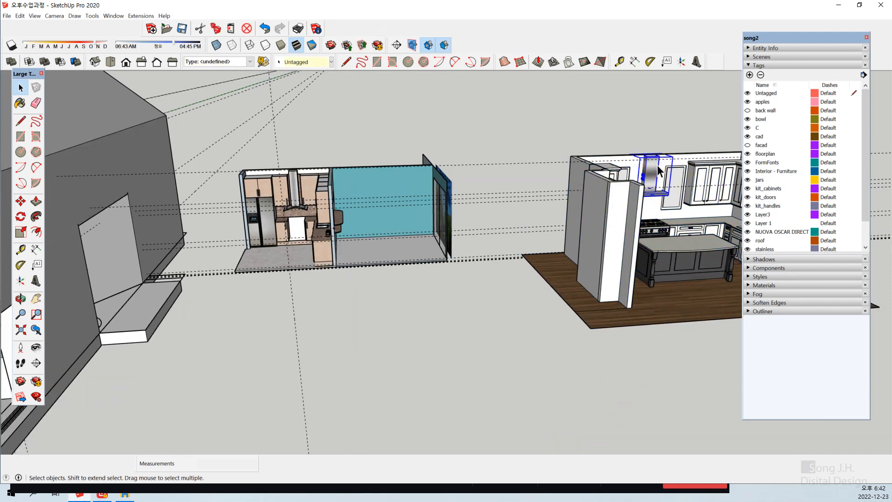
pyautogui.moveTo(650, 258); pyautogui.dragTo(587, 271, button='middle')
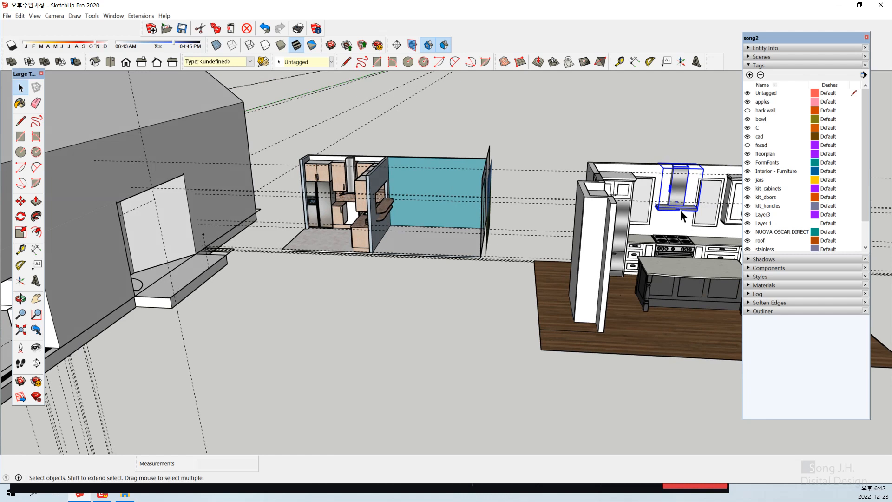
pyautogui.press('m')
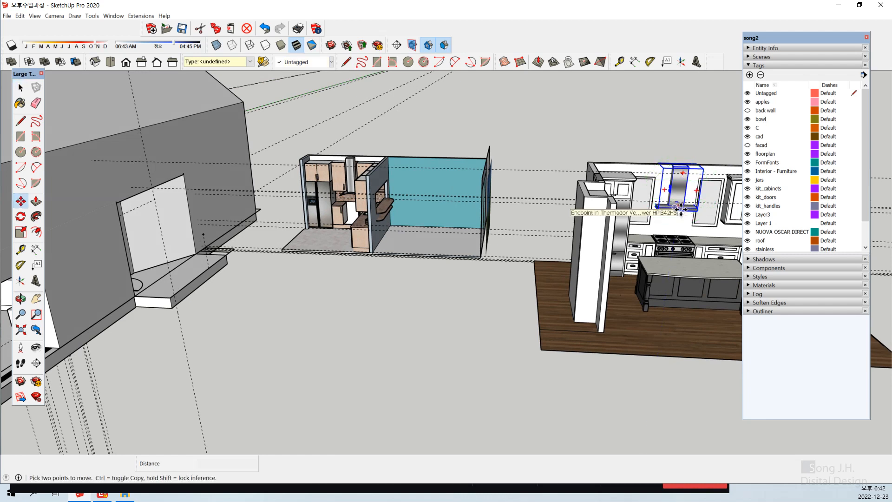
pyautogui.click(680, 208)
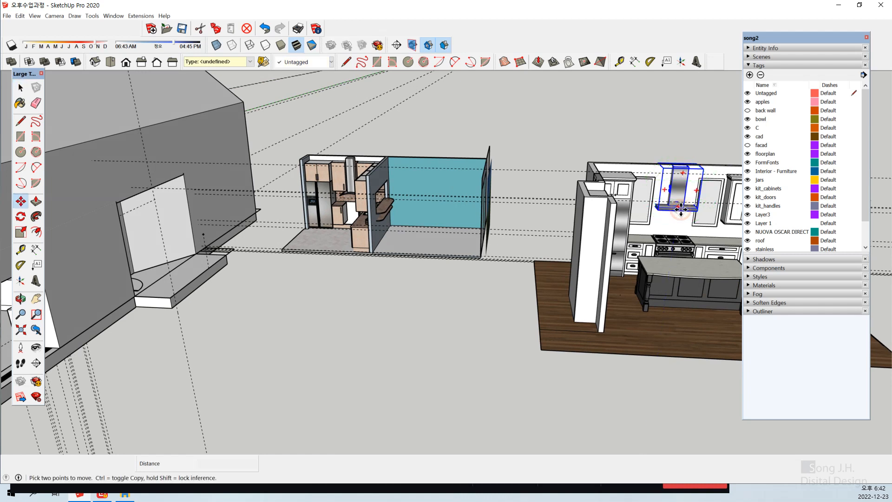
pyautogui.click(328, 212)
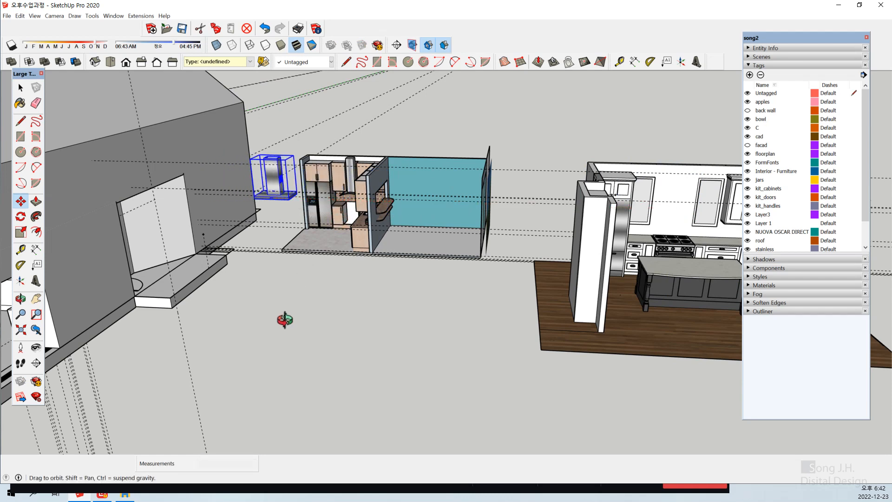
# Move the range hood about 1484 mm closer to the house's outer wall, beside the side opening.
pyautogui.moveTo(284, 318); pyautogui.dragTo(134, 330, button='middle')
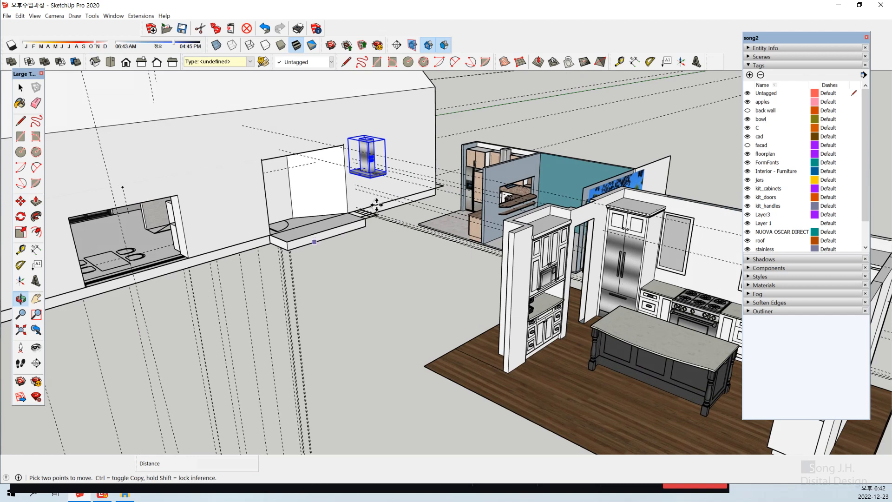
pyautogui.click(370, 178)
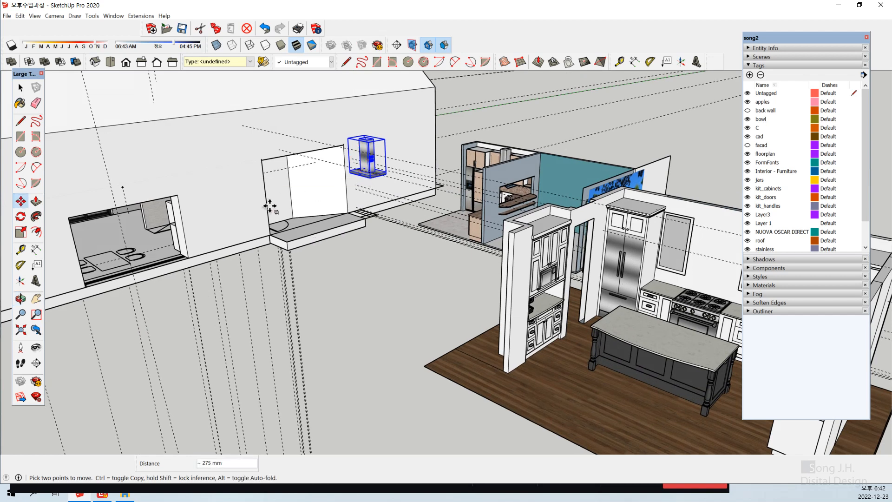
pyautogui.click(126, 253)
pyautogui.click(204, 216)
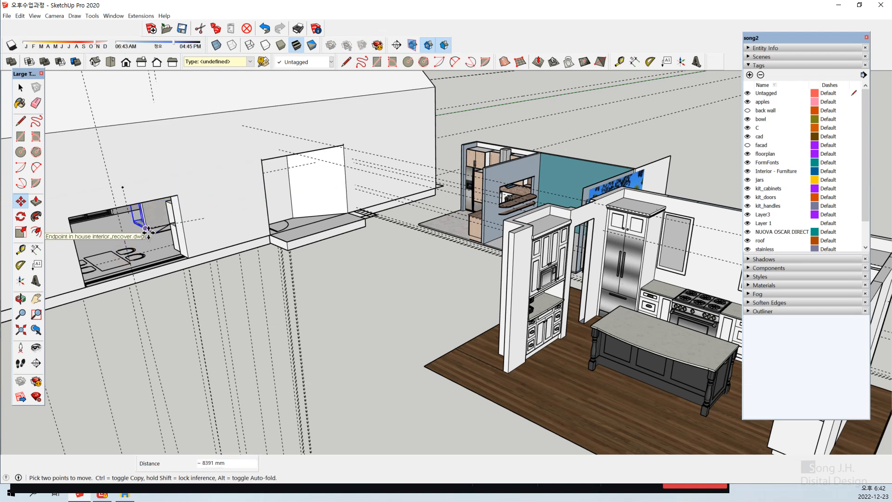
pyautogui.press('Escape')
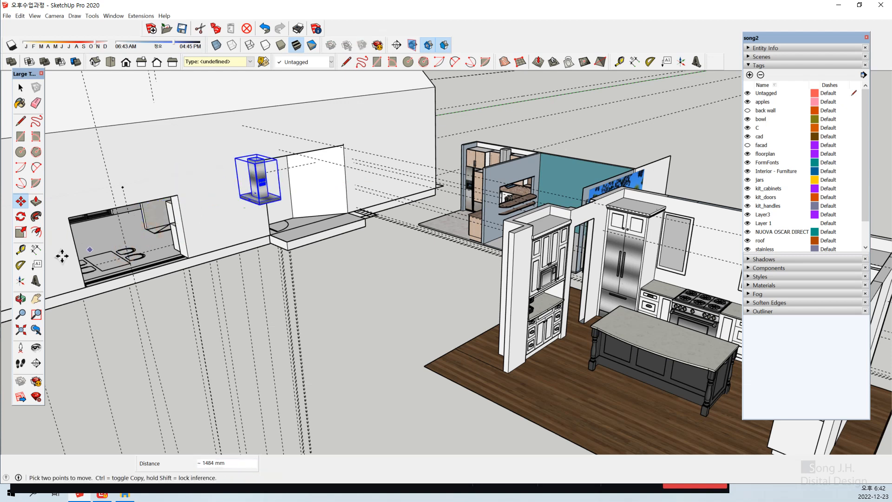
# Move the range hood from its lower edge to the cut end of the house's side wall.
pyautogui.moveTo(61, 256); pyautogui.dragTo(43, 289, button='middle')
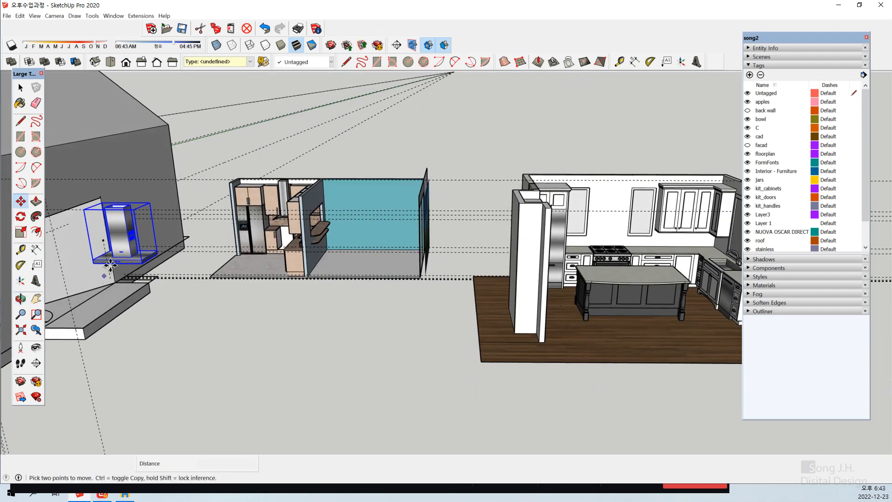
pyautogui.moveTo(118, 356); pyautogui.dragTo(500, 262, button='middle')
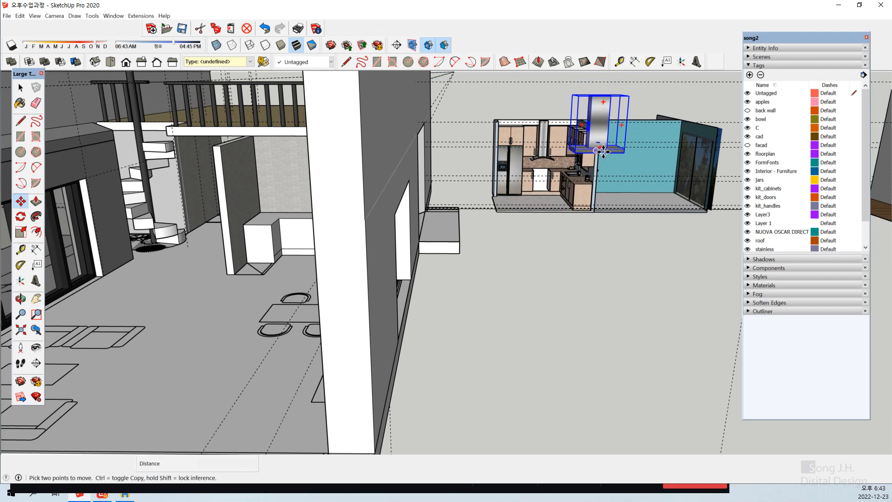
pyautogui.click(607, 152)
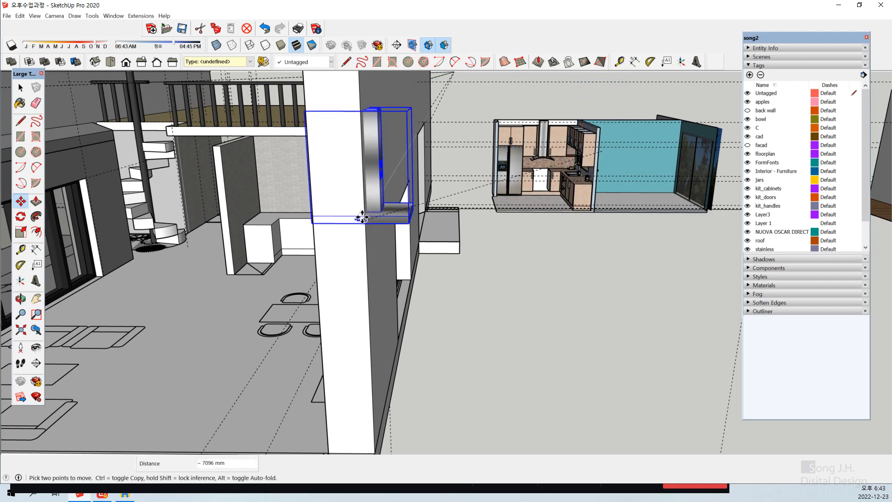
pyautogui.click(339, 217)
pyautogui.press('o')
pyautogui.moveTo(208, 262)
pyautogui.mouseDown()
pyautogui.moveTo(266, 249)
pyautogui.moveTo(277, 263)
pyautogui.moveTo(222, 271)
pyautogui.mouseUp()
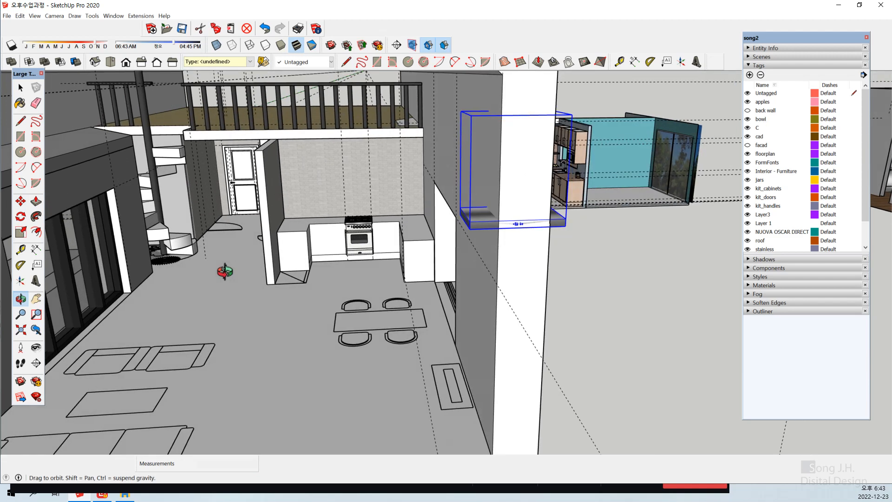
# Shift the range hood 59 mm, then about 1335 mm sideways into the house, in line with the kitchen area.
pyautogui.press('m')
pyautogui.click(470, 229)
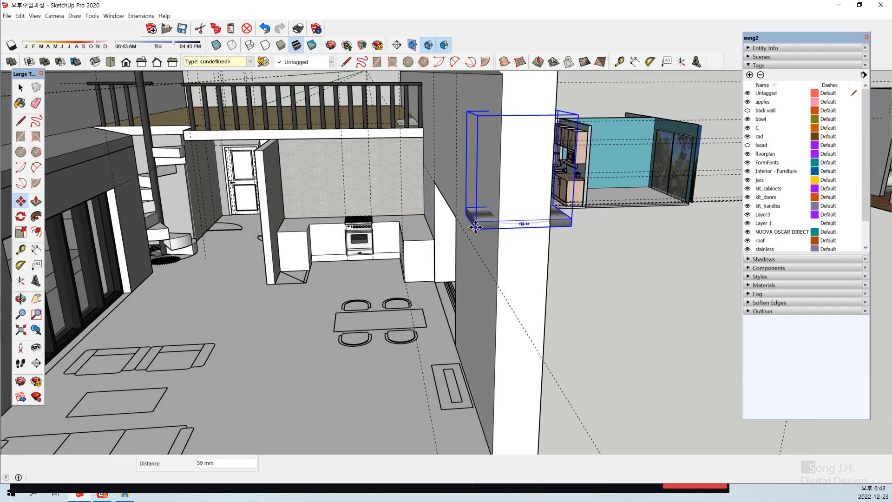
pyautogui.click(474, 227)
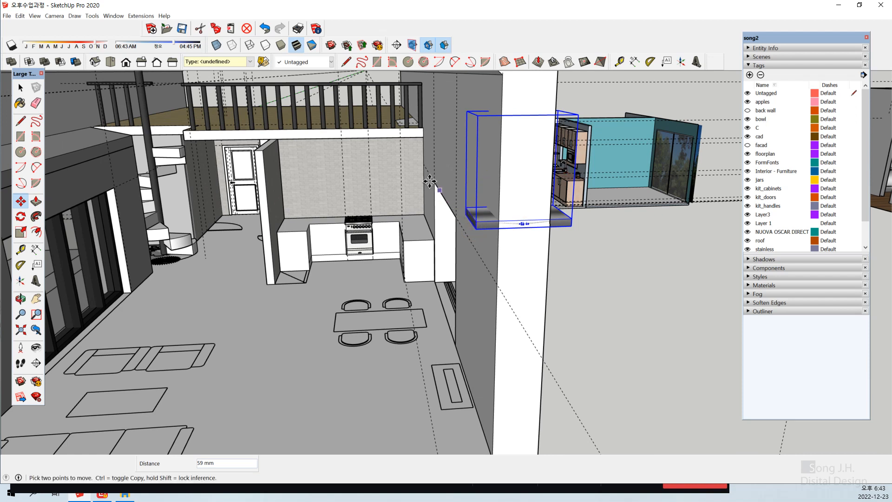
pyautogui.click(477, 229)
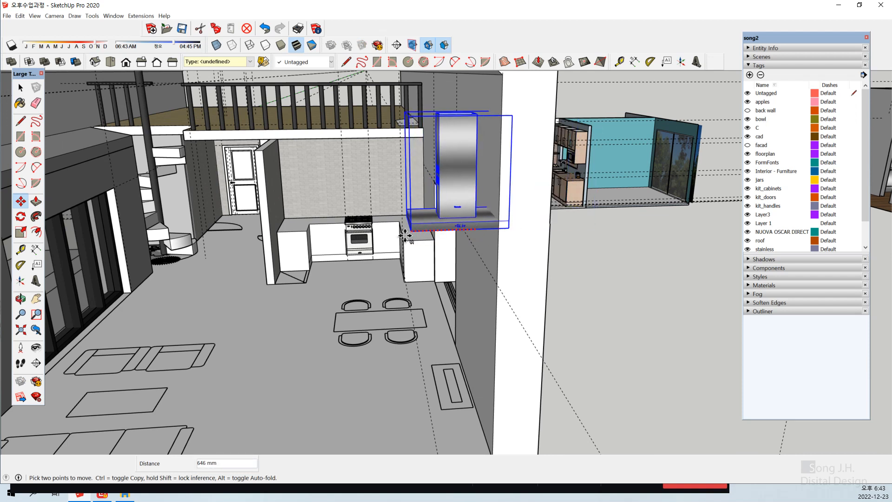
pyautogui.click(328, 239)
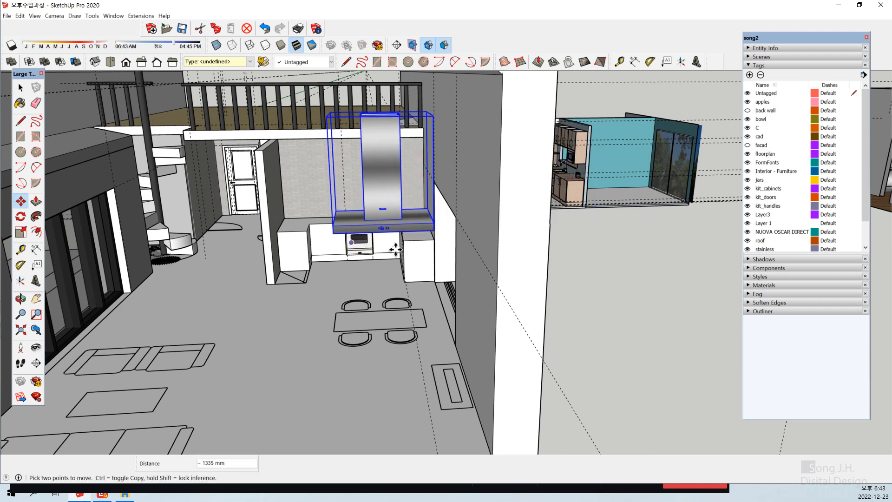
# Reselect the range hood and move it along the green axis toward the house's kitchen, near the loft's end.
pyautogui.press('space')
pyautogui.click(651, 318)
pyautogui.moveTo(363, 308); pyautogui.dragTo(577, 257, button='middle')
pyautogui.click(655, 215)
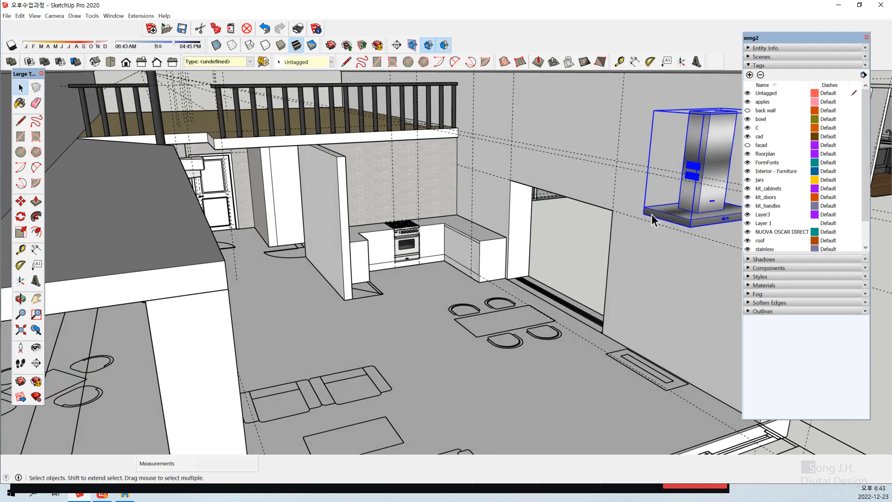
pyautogui.press('m')
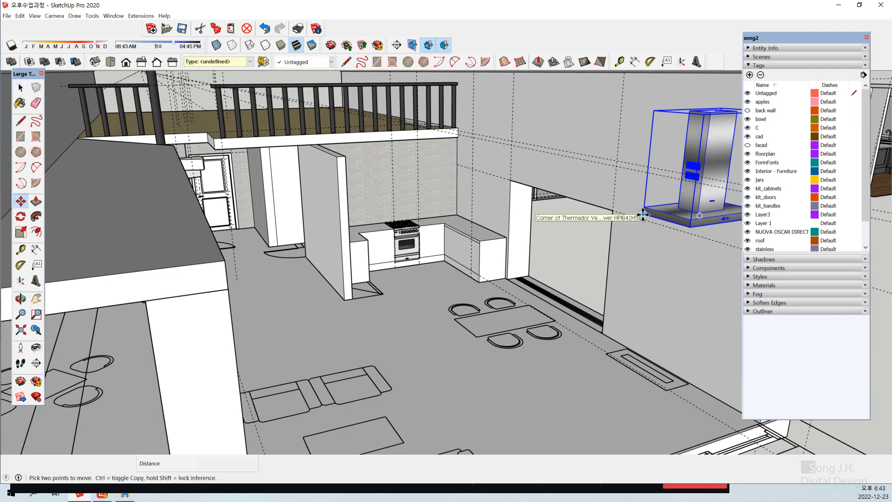
pyautogui.click(643, 215)
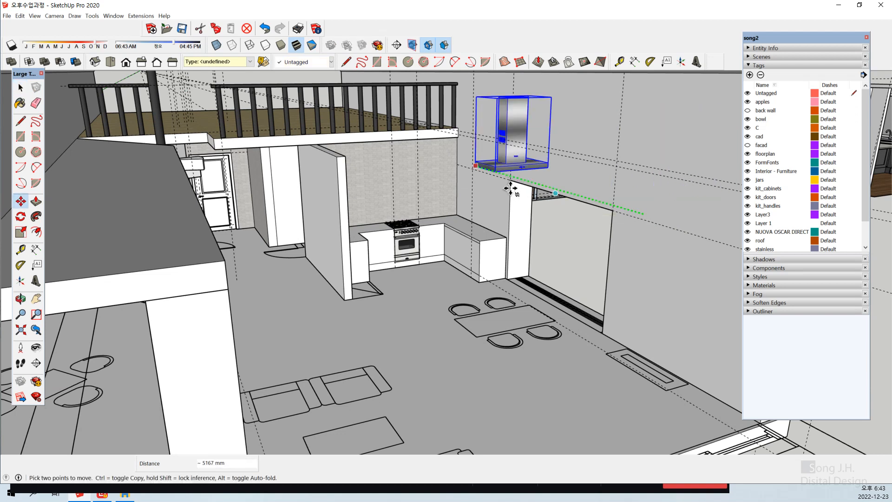
pyautogui.click(503, 185)
# Lower the range hood below the loft to just above the kitchen base cabinets.
pyautogui.scroll(-3, 394, 174)
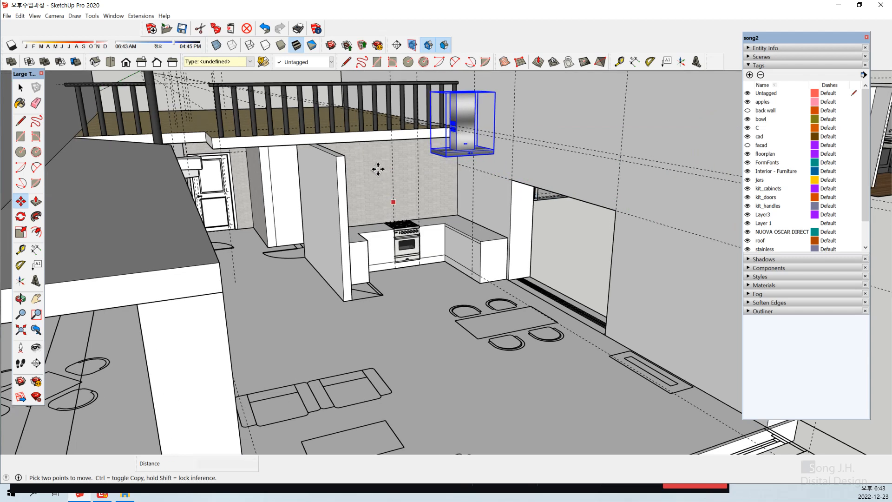
pyautogui.scroll(1, 405, 158)
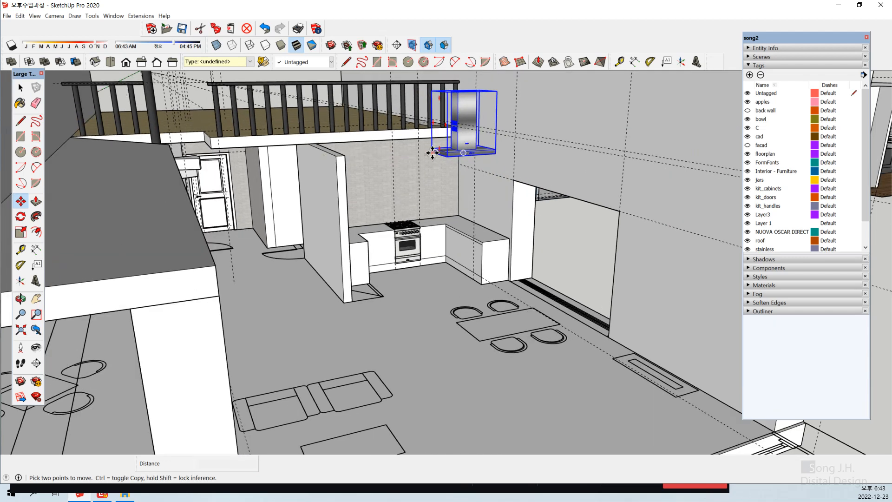
pyautogui.click(432, 152)
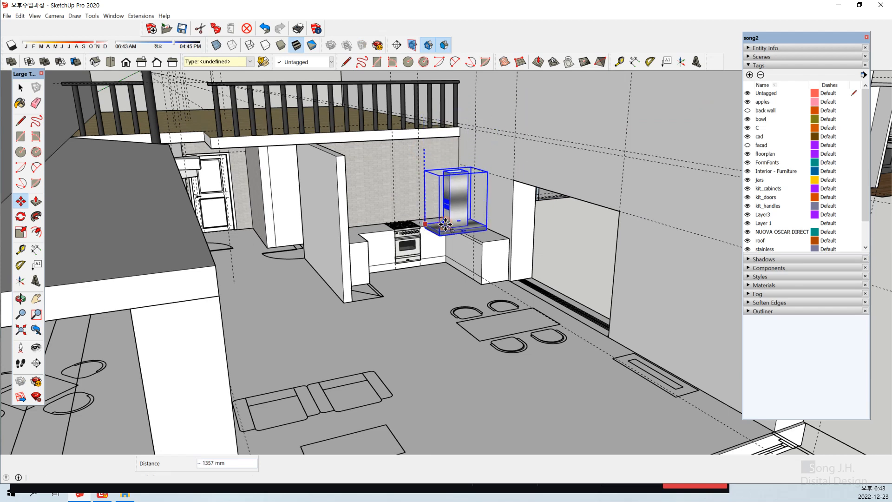
pyautogui.click(481, 265)
pyautogui.press('space')
# Move the range hood sideways and back to the brick wall above the gas range.
pyautogui.scroll(5, 444, 297)
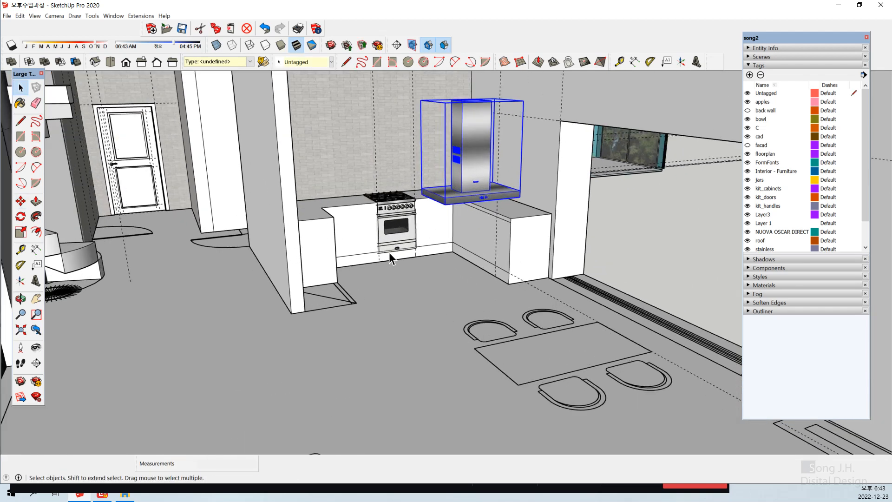
pyautogui.scroll(-1, 389, 252)
pyautogui.scroll(3, 389, 252)
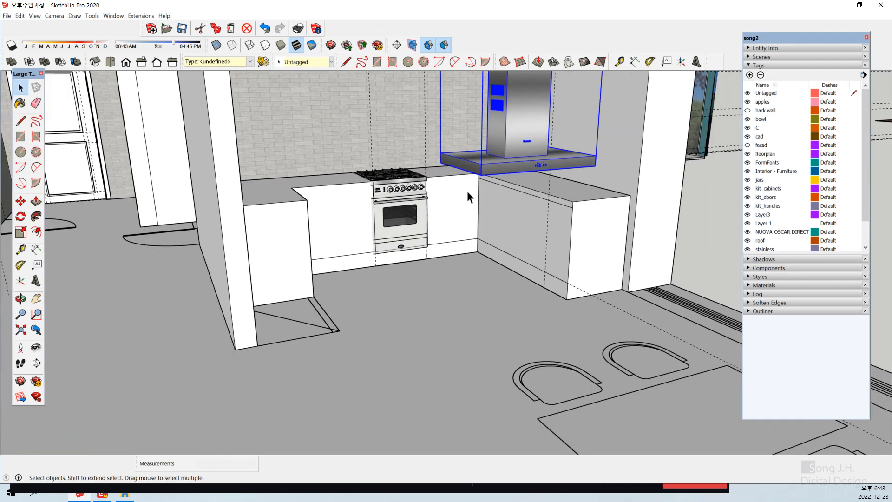
pyautogui.scroll(2, 397, 230)
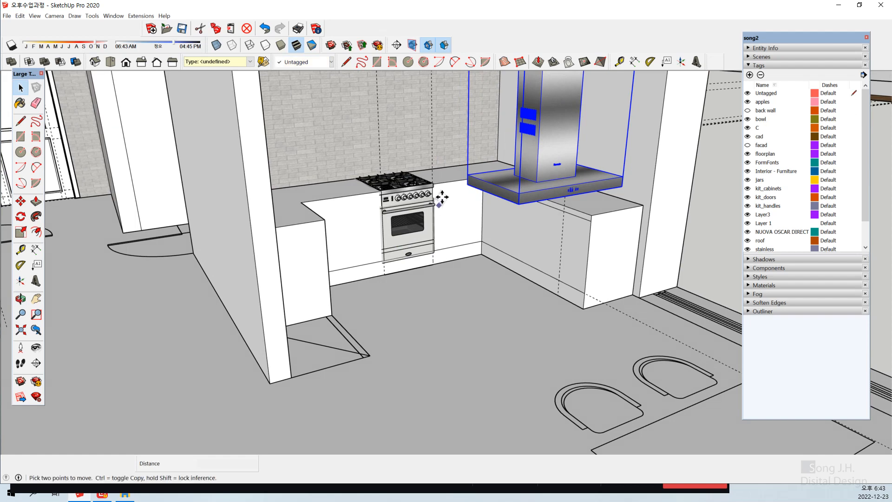
pyautogui.press('m')
pyautogui.click(466, 175)
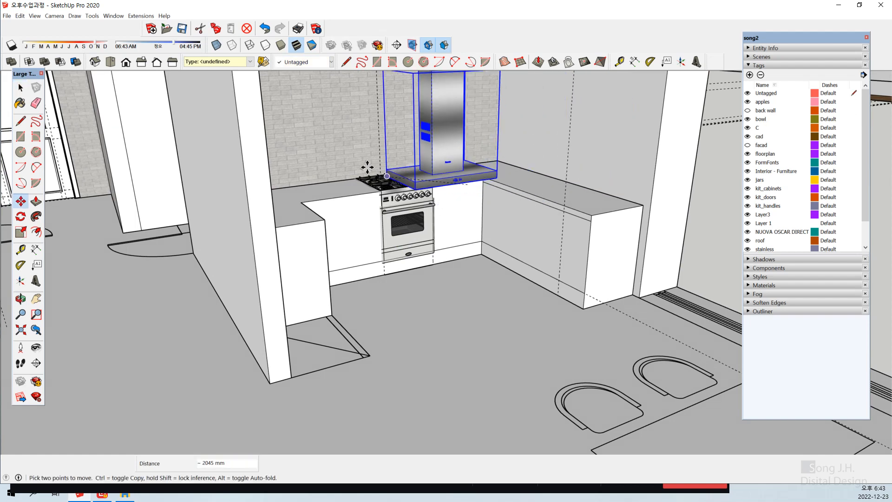
pyautogui.click(357, 155)
# Move the range hood 30 mm along the green axis from its lower rear corner.
pyautogui.scroll(3, 353, 221)
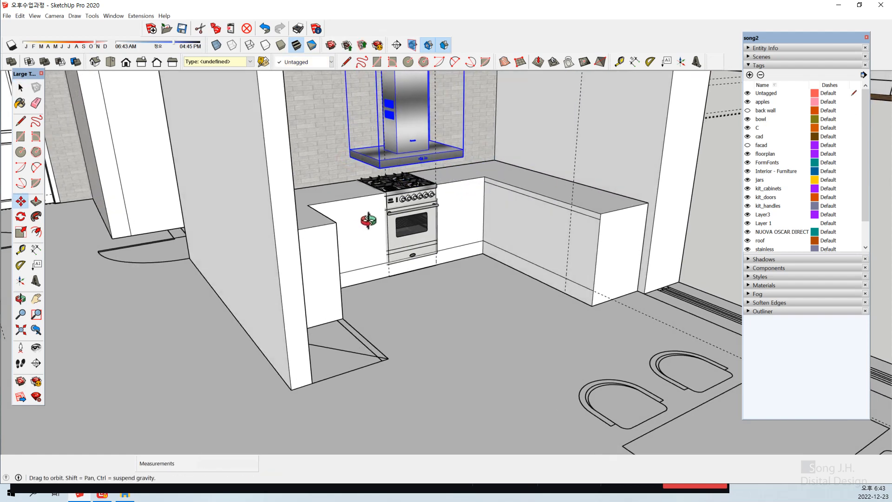
pyautogui.scroll(5, 381, 142)
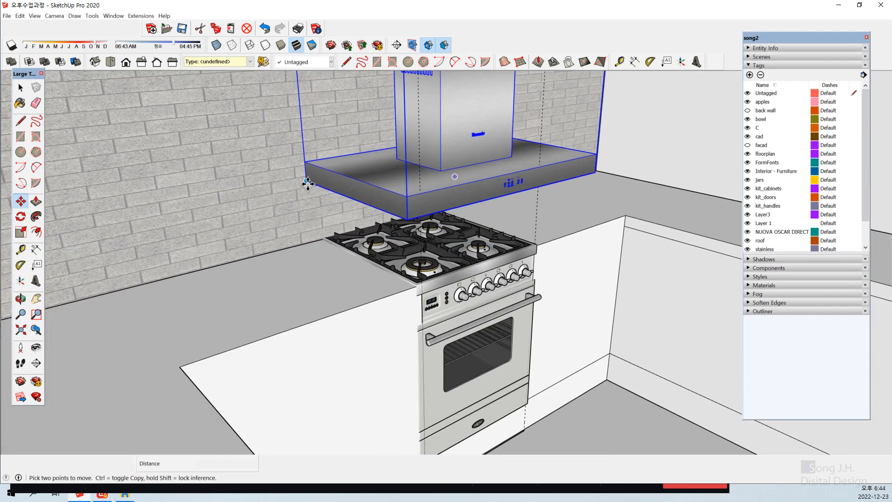
pyautogui.click(307, 183)
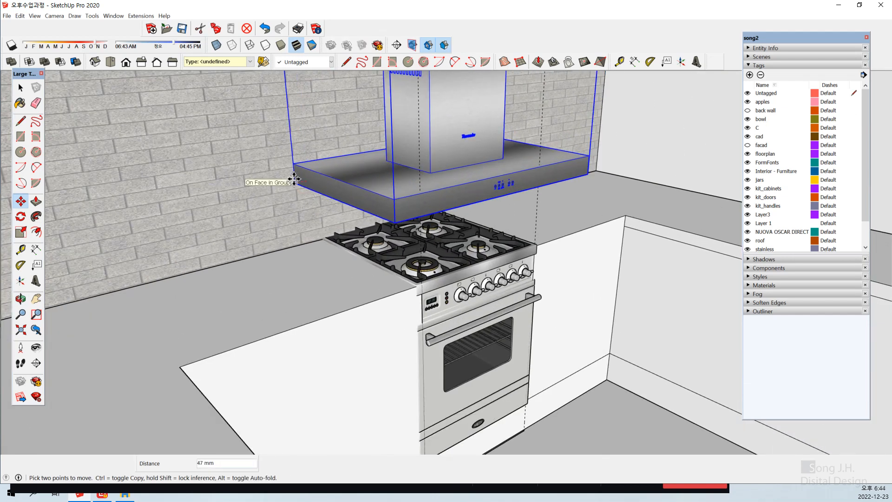
pyautogui.press('Left')
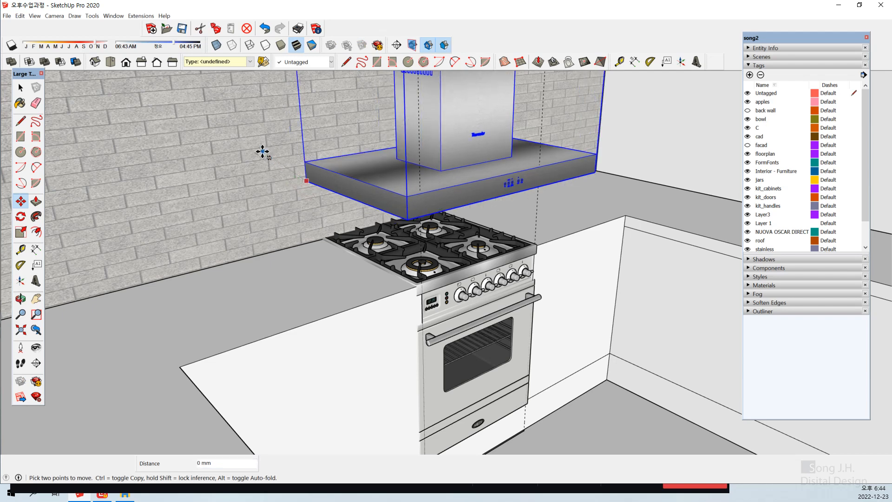
pyautogui.write('30')
pyautogui.press('Return')
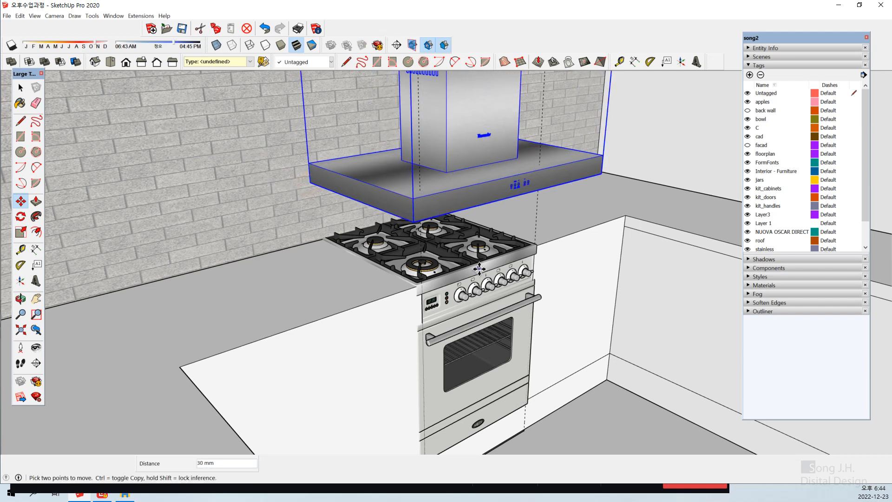
# Align the range hood with the gas range by moving its lower front corner onto the range's front top corner.
pyautogui.moveTo(479, 268); pyautogui.dragTo(167, 280, button='middle')
pyautogui.moveTo(274, 273); pyautogui.dragTo(219, 274, button='middle')
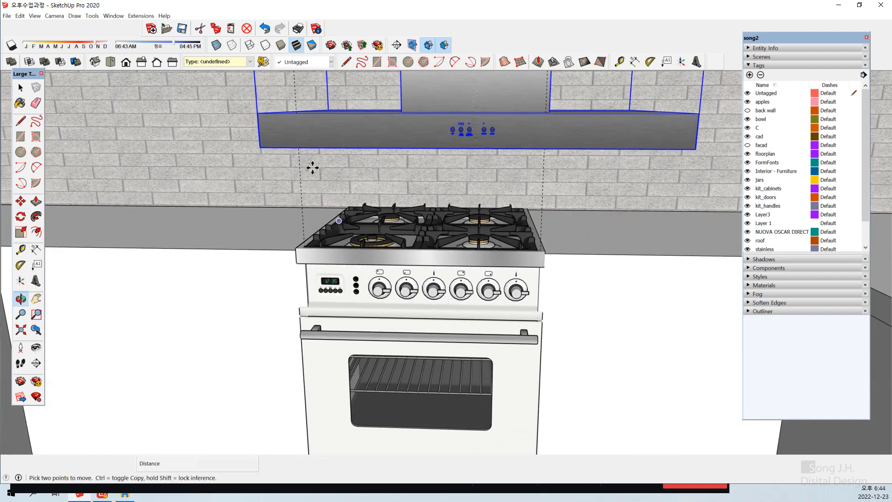
pyautogui.click(261, 148)
pyautogui.scroll(3, 370, 271)
pyautogui.moveTo(371, 271); pyautogui.dragTo(266, 296, button='middle')
pyautogui.scroll(5, 239, 233)
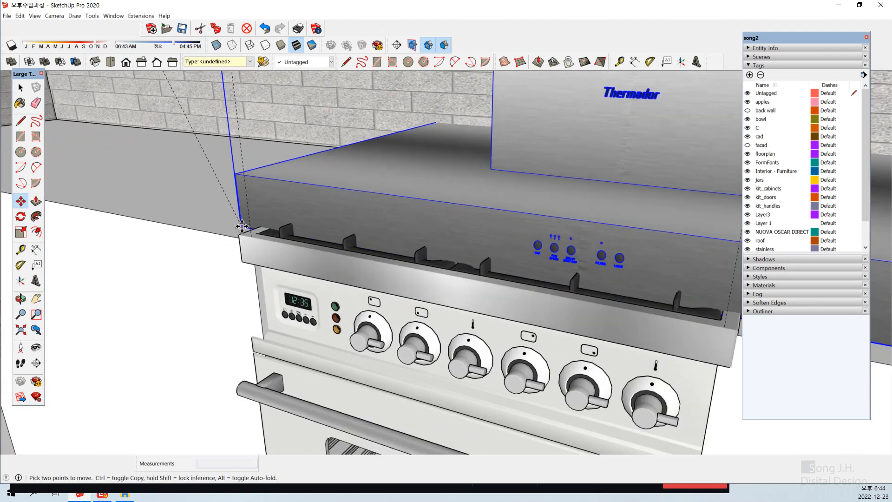
pyautogui.click(244, 237)
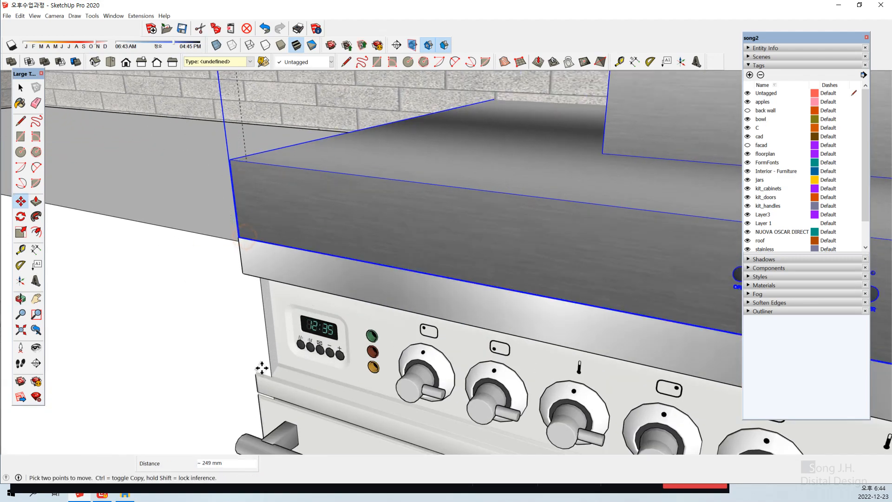
# Show the model in X-ray and scale down the range hood's width and height so its width matches the gas range.
pyautogui.scroll(-2, 338, 330)
pyautogui.scroll(-5, 338, 330)
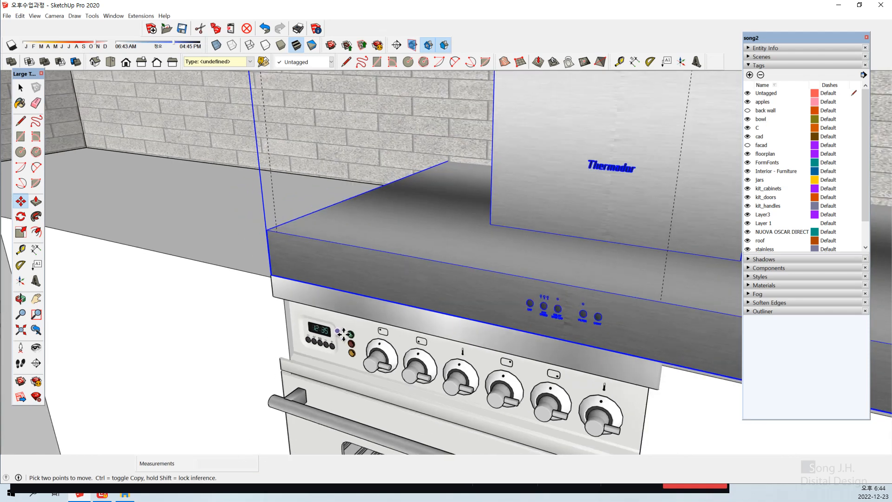
pyautogui.scroll(-4, 347, 334)
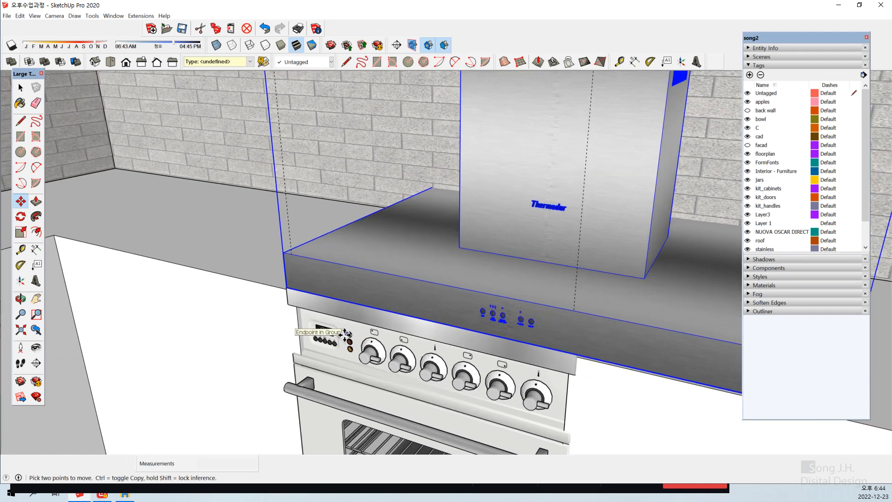
pyautogui.scroll(-4, 347, 336)
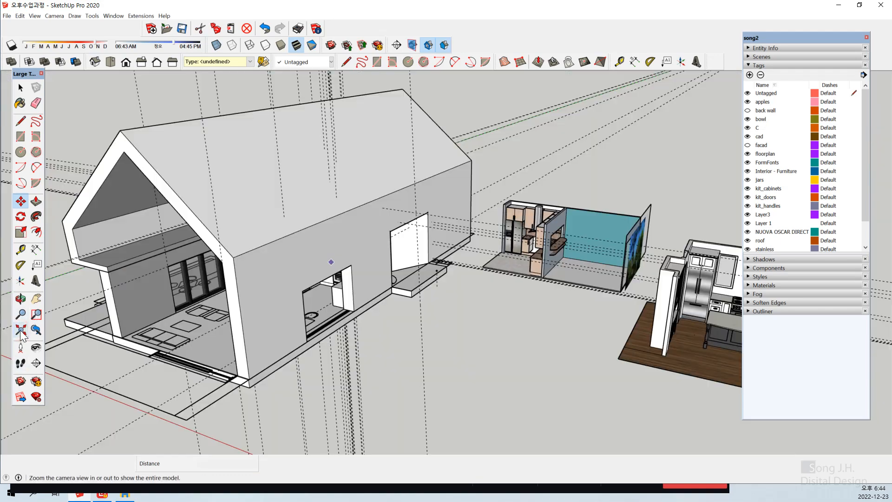
pyautogui.click(20, 330)
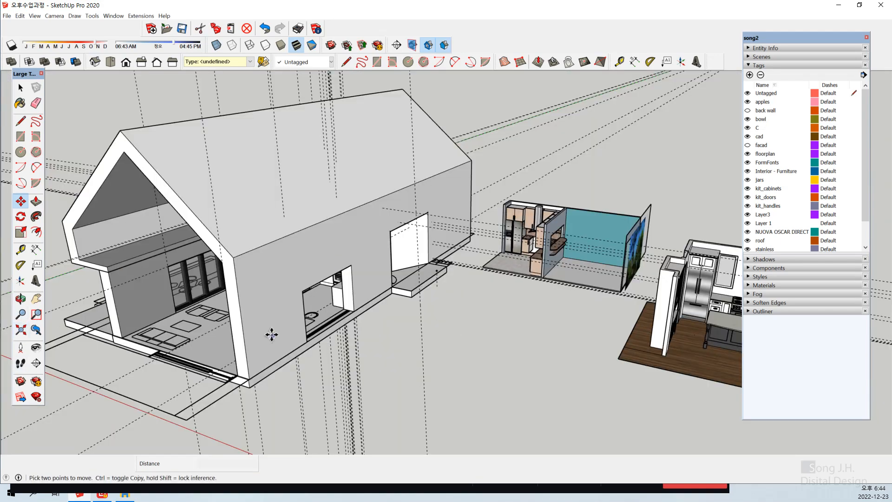
pyautogui.moveTo(206, 333); pyautogui.dragTo(457, 297, button='middle')
pyautogui.moveTo(256, 360); pyautogui.dragTo(232, 331, button='middle')
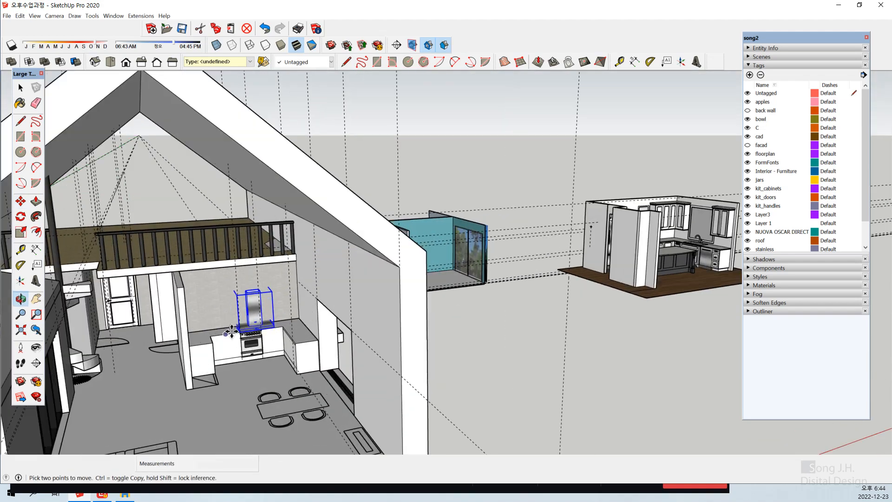
pyautogui.scroll(6, 232, 331)
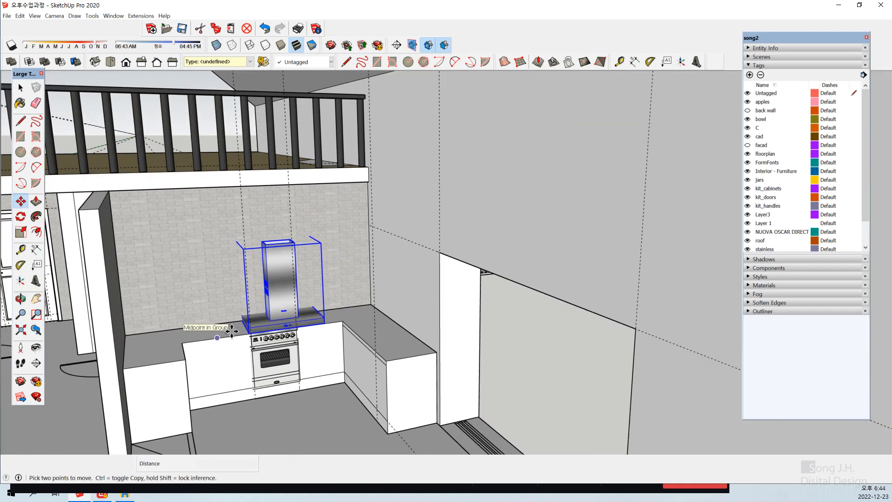
pyautogui.scroll(6, 232, 331)
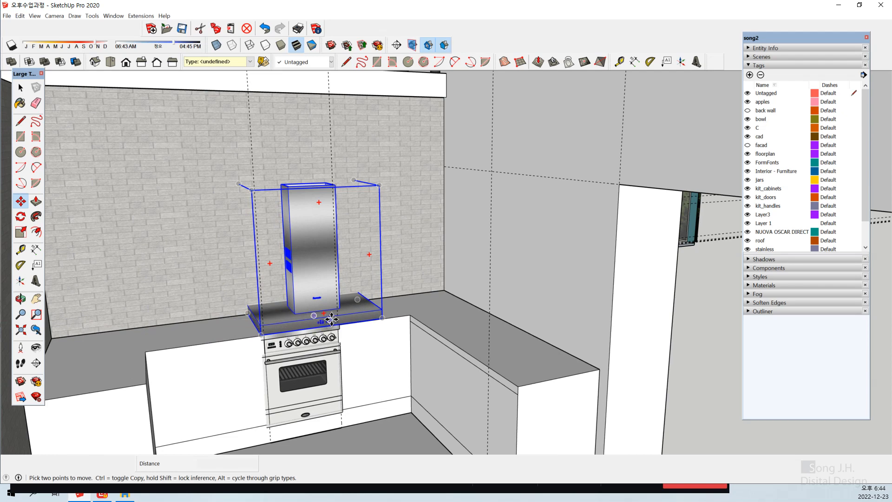
pyautogui.press('s')
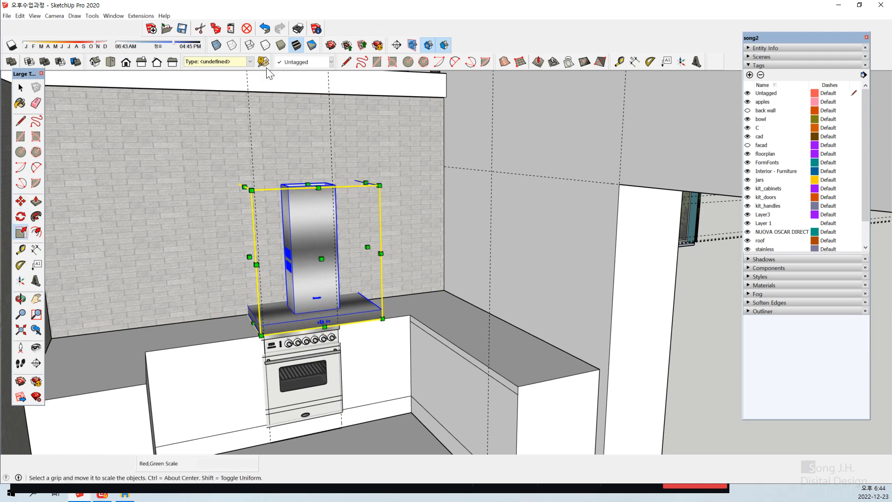
pyautogui.click(216, 46)
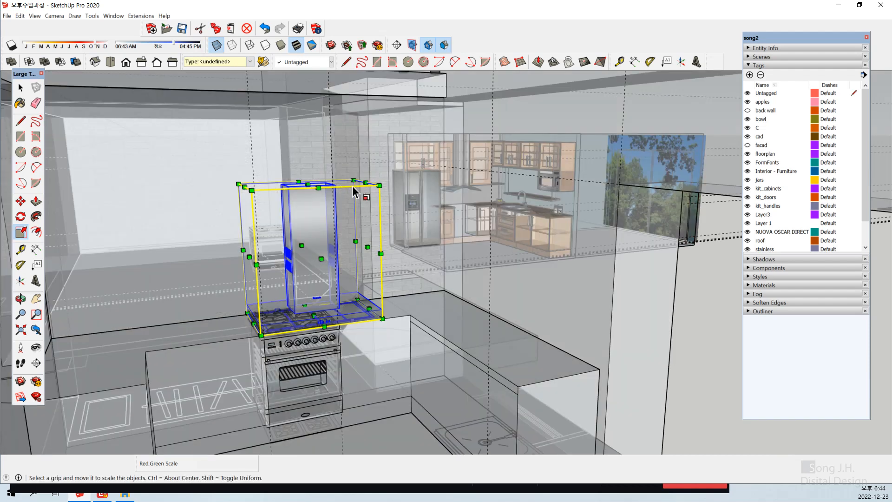
pyautogui.moveTo(366, 182); pyautogui.dragTo(320, 227)
pyautogui.press('space')
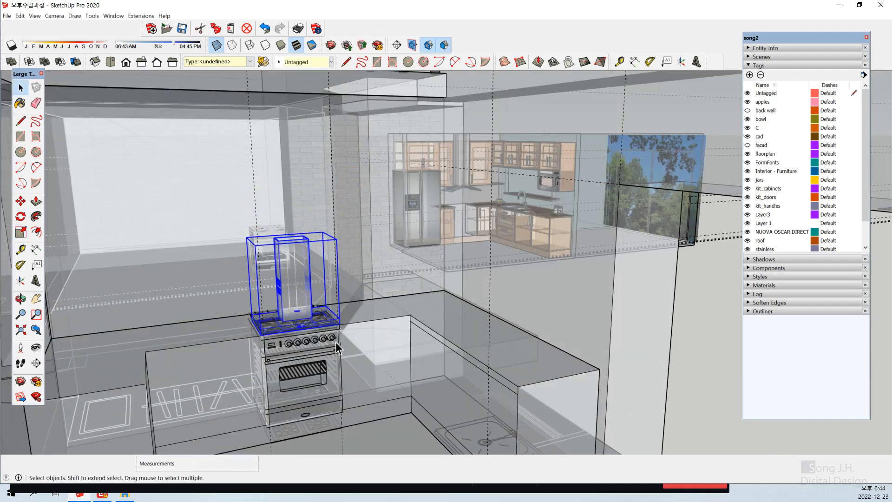
pyautogui.moveTo(335, 342); pyautogui.dragTo(251, 288, button='middle')
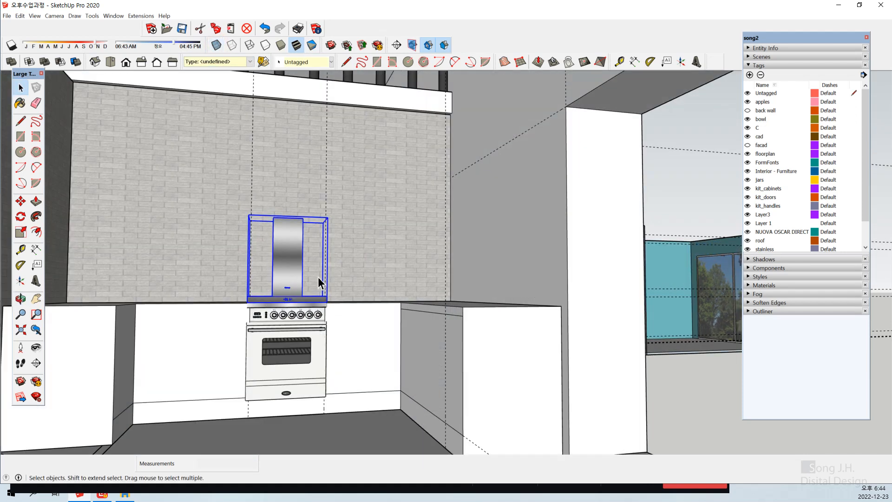
pyautogui.moveTo(317, 277); pyautogui.dragTo(263, 301, button='middle')
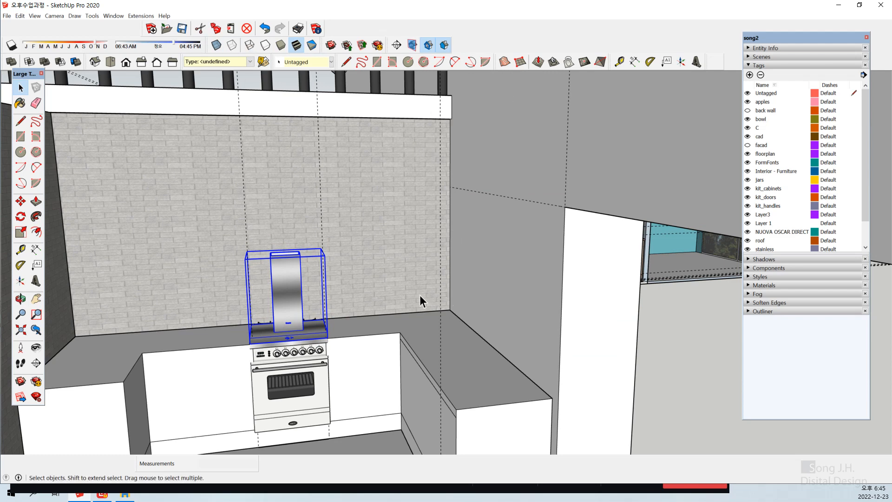
pyautogui.moveTo(246, 363); pyautogui.dragTo(185, 341, button='middle')
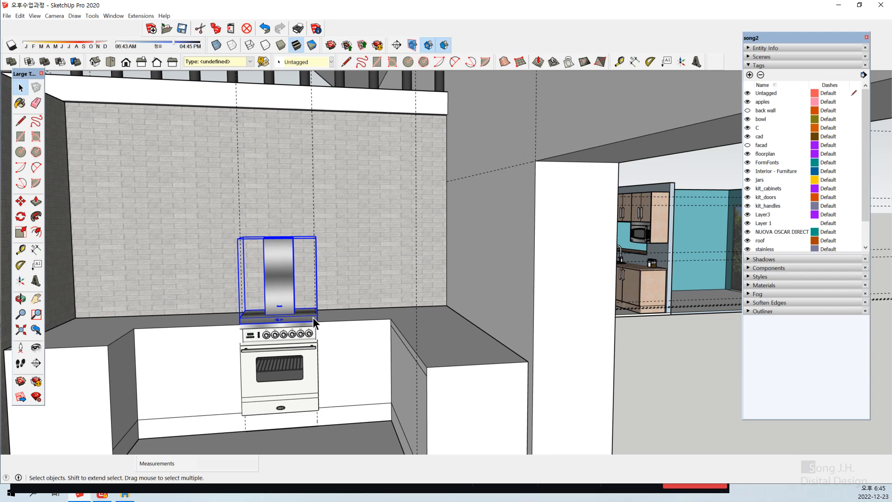
pyautogui.press('m')
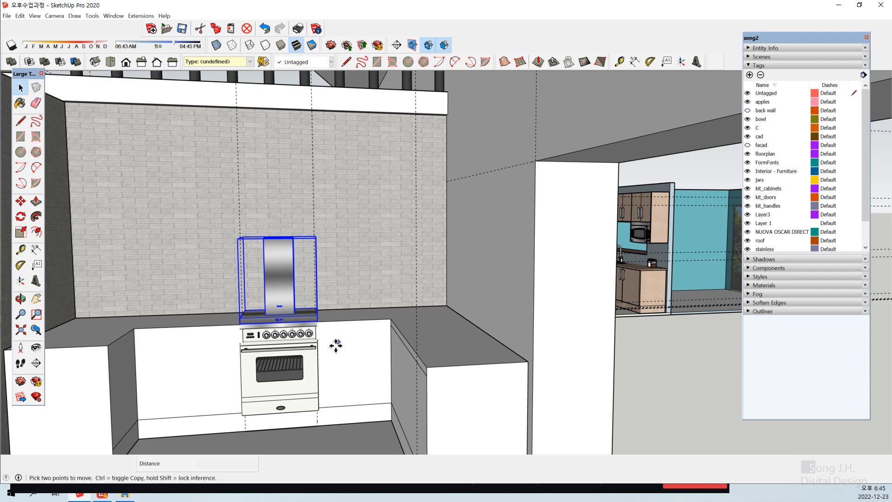
pyautogui.click(316, 321)
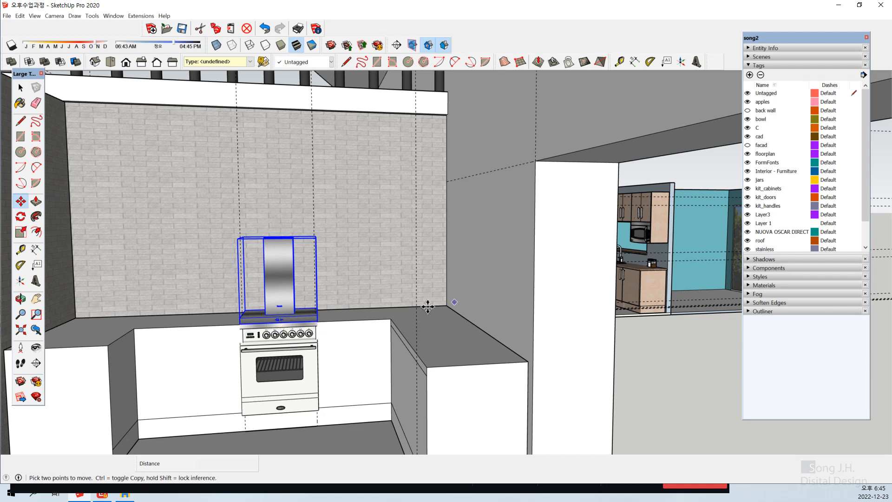
# Measure the height of the partition wall between the kitchen and the hallway, from floor to top.
pyautogui.scroll(-2, 334, 253)
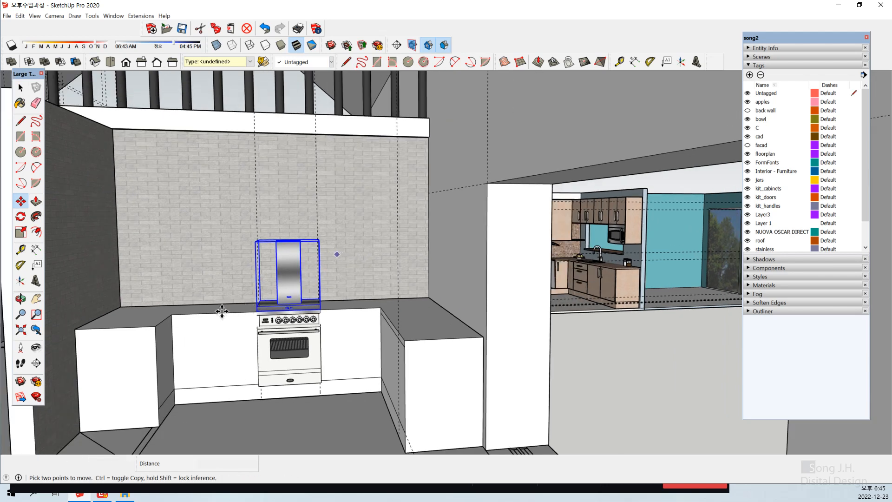
pyautogui.keyDown('shift'); pyautogui.moveTo(355, 287); pyautogui.dragTo(539, 274, button='middle'); pyautogui.keyUp('shift')
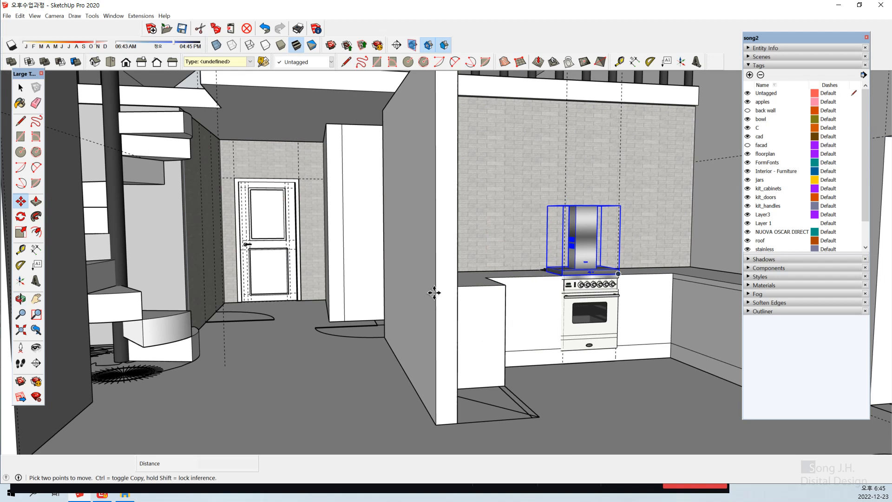
pyautogui.press('t')
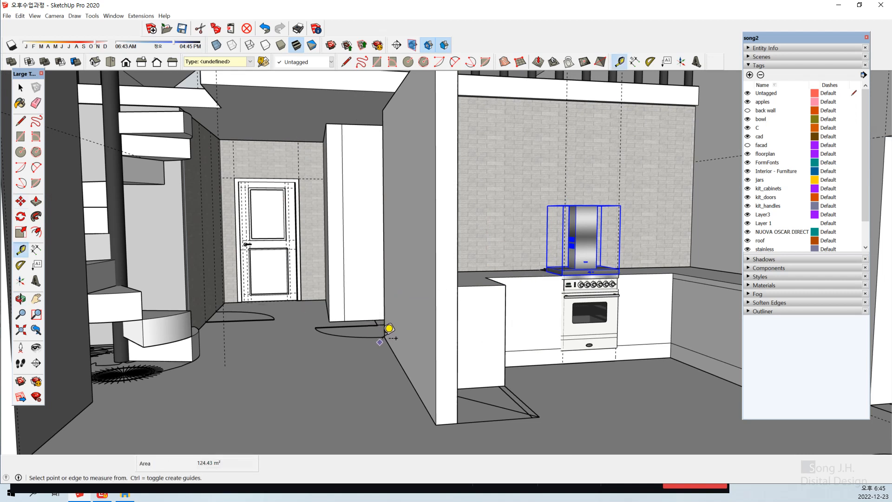
pyautogui.click(385, 336)
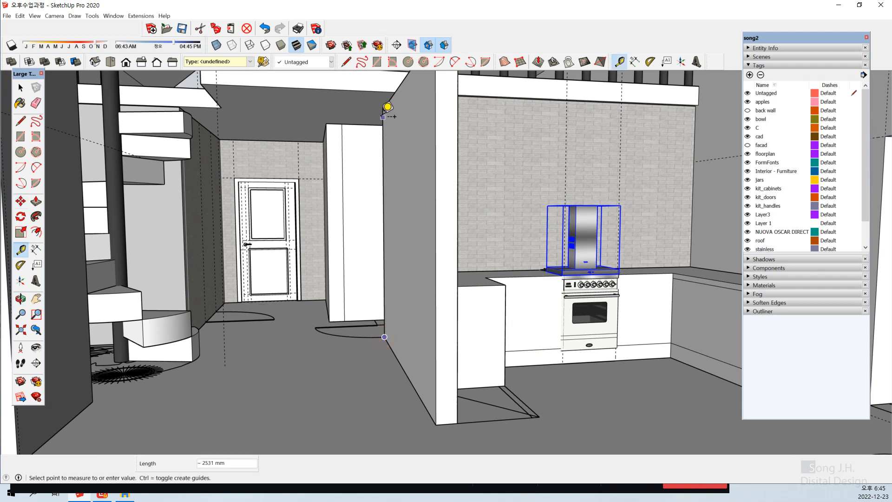
pyautogui.press('Escape')
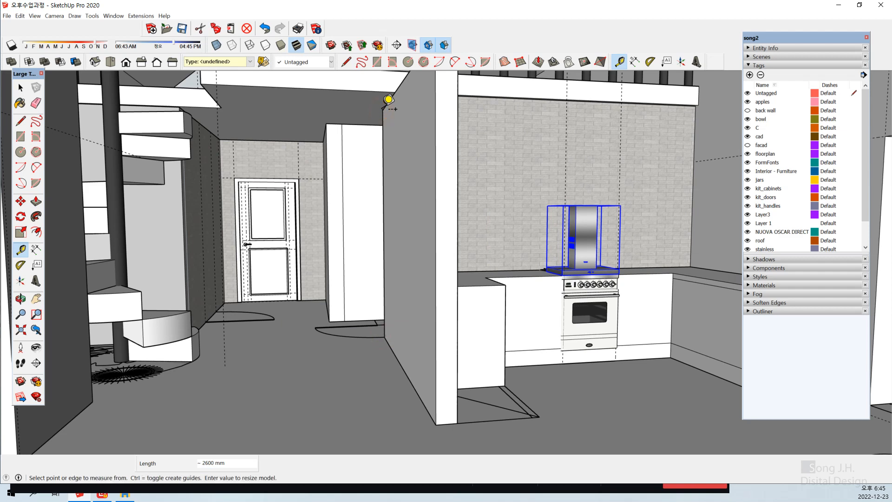
pyautogui.press('space')
# Add a horizontal guide across the kitchen's brick wall, a short distance below the underside of the loft.
pyautogui.scroll(-1, 547, 281)
pyautogui.moveTo(548, 280); pyautogui.dragTo(436, 240, button='middle')
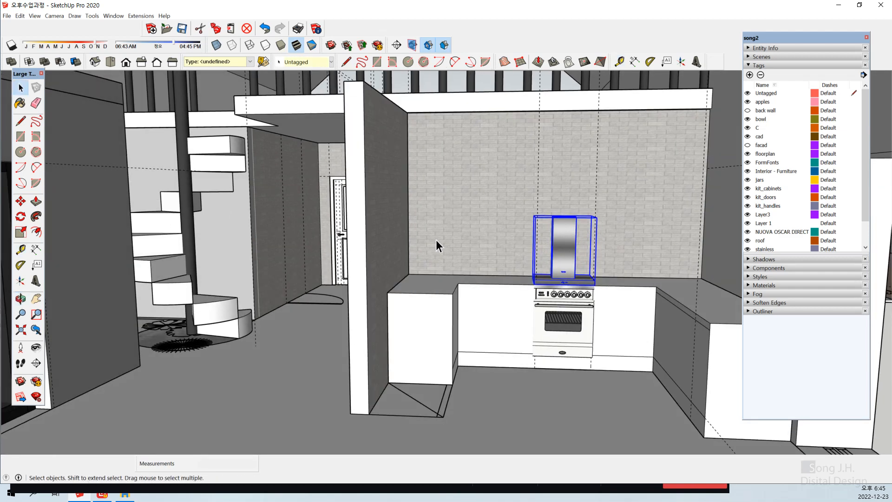
pyautogui.scroll(1, 492, 94)
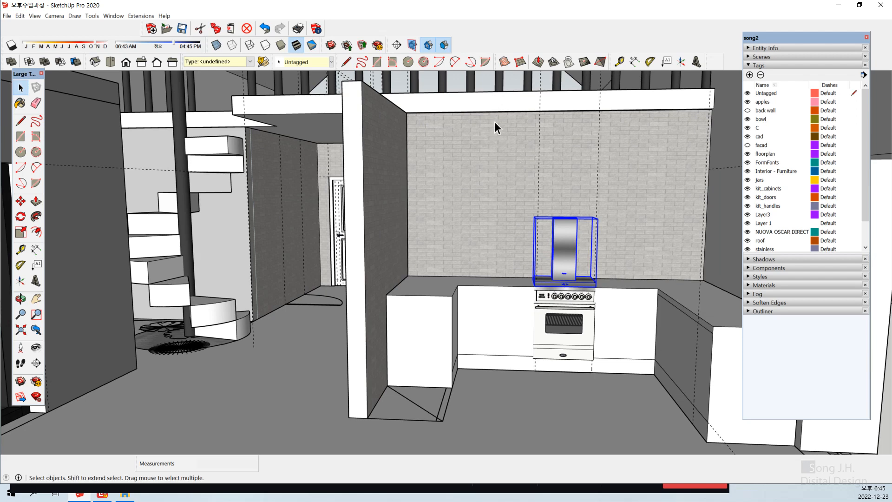
pyautogui.scroll(1, 500, 118)
pyautogui.moveTo(500, 156); pyautogui.dragTo(478, 93, button='middle')
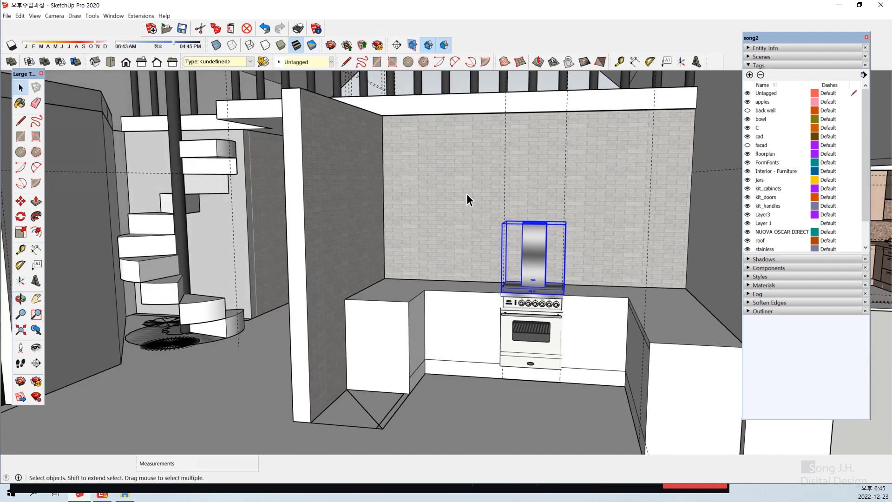
pyautogui.moveTo(466, 199); pyautogui.dragTo(469, 176, button='middle')
pyautogui.scroll(3, 509, 123)
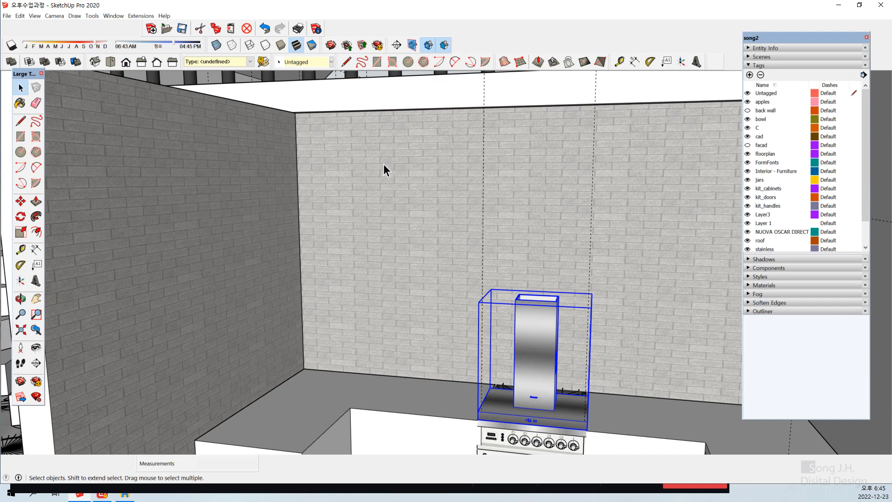
pyautogui.moveTo(383, 163); pyautogui.dragTo(377, 118, button='middle')
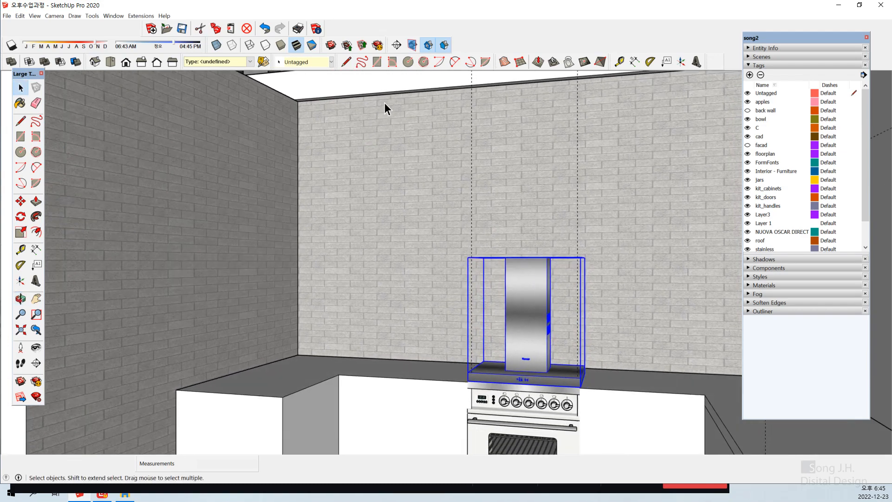
pyautogui.press('t')
pyautogui.moveTo(368, 131); pyautogui.dragTo(367, 112, button='middle')
pyautogui.click(381, 90)
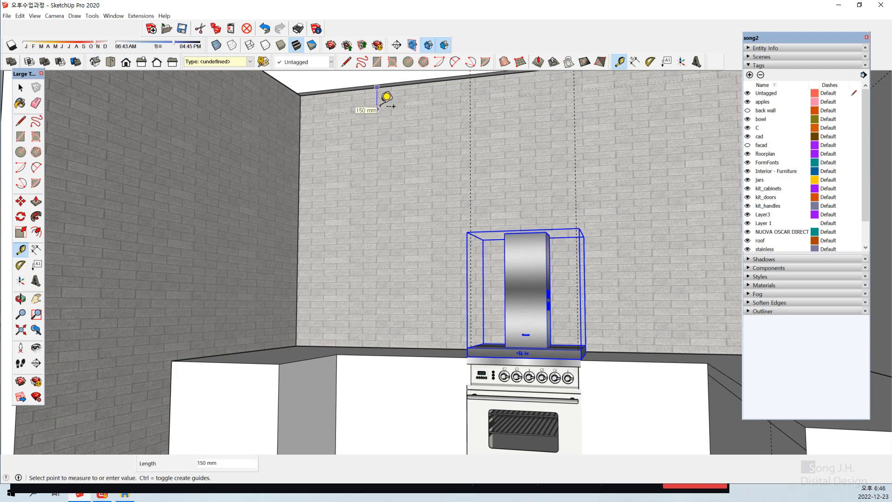
pyautogui.click(378, 107)
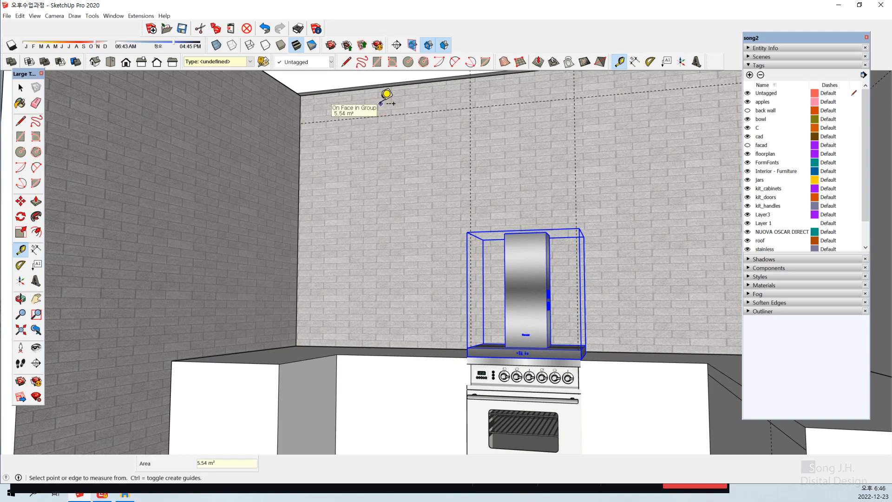
pyautogui.press('space')
# Move the range hood straight up about 859 mm from its top midpoint onto the horizontal guide below the loft.
pyautogui.moveTo(344, 233); pyautogui.dragTo(373, 369, button='middle')
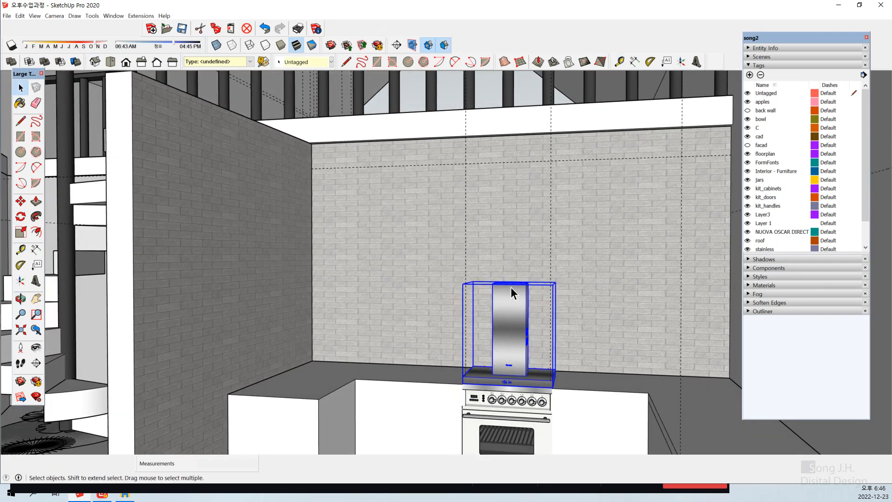
pyautogui.press('m')
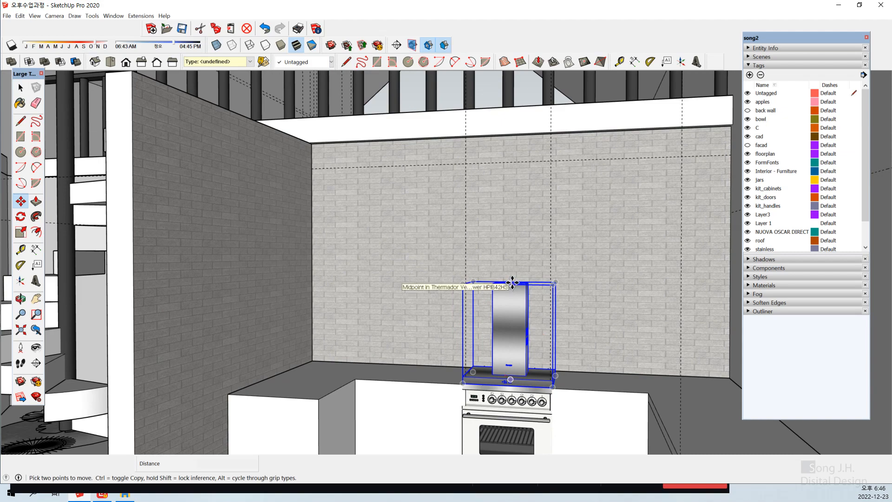
pyautogui.moveTo(519, 267); pyautogui.dragTo(509, 317, button='middle')
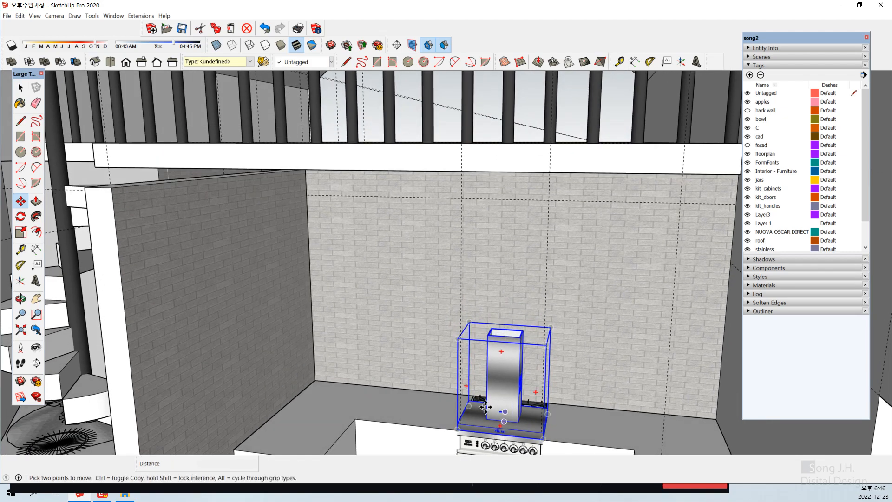
pyautogui.moveTo(508, 324); pyautogui.dragTo(517, 372, button='middle')
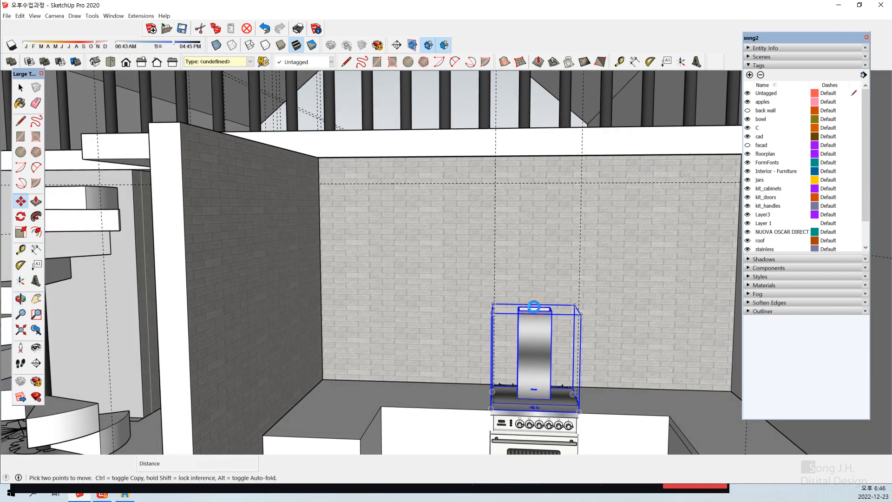
pyautogui.click(534, 306)
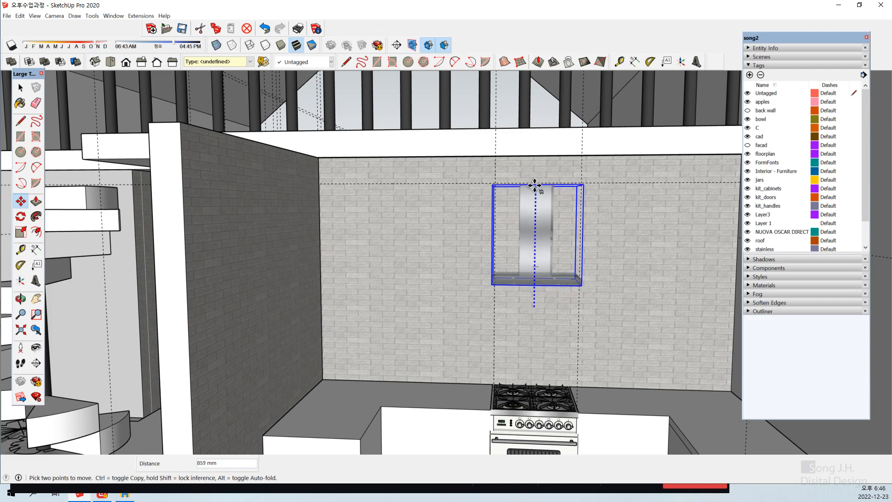
pyautogui.press('shift')
pyautogui.click(535, 184)
pyautogui.press('space')
pyautogui.moveTo(492, 396)
pyautogui.mouseDown(button='middle')
pyautogui.moveTo(483, 386)
pyautogui.moveTo(501, 405)
pyautogui.moveTo(505, 387)
pyautogui.mouseUp(button='middle')
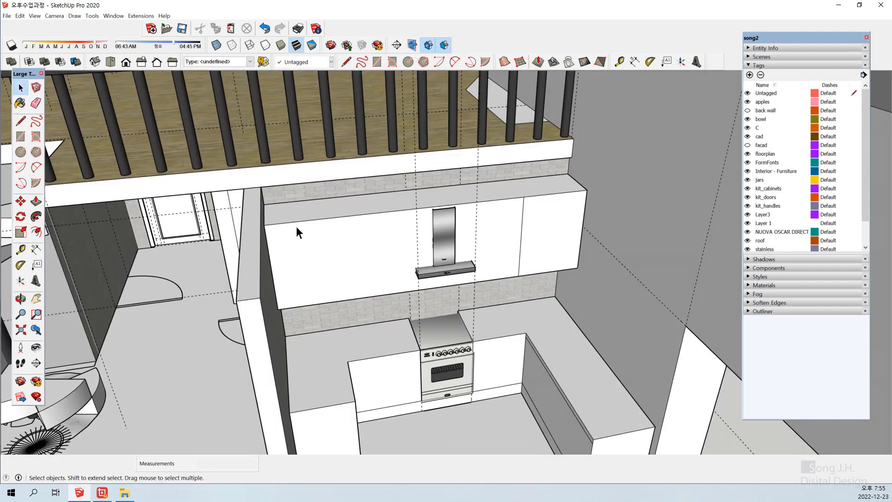
pyautogui.moveTo(433, 278); pyautogui.dragTo(437, 274, button='middle')
pyautogui.scroll(5, 498, 225)
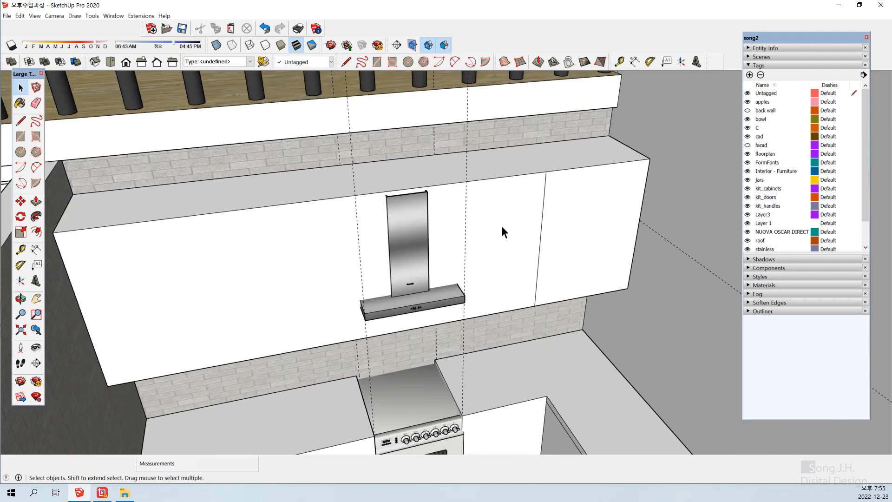
pyautogui.scroll(-2, 500, 226)
pyautogui.moveTo(501, 226); pyautogui.dragTo(467, 287, button='middle')
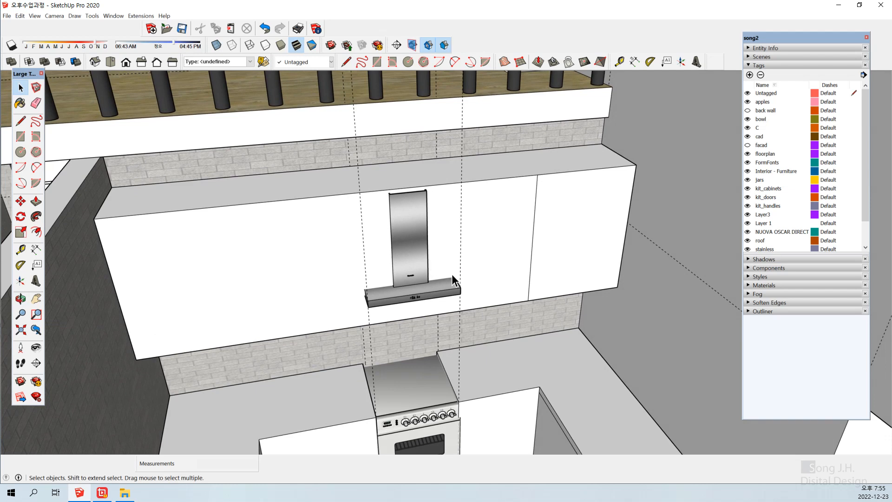
# Copy the vertical division line on the wall cabinet front about 522 mm sideways to the range hood's right rear corner.
pyautogui.scroll(5, 452, 275)
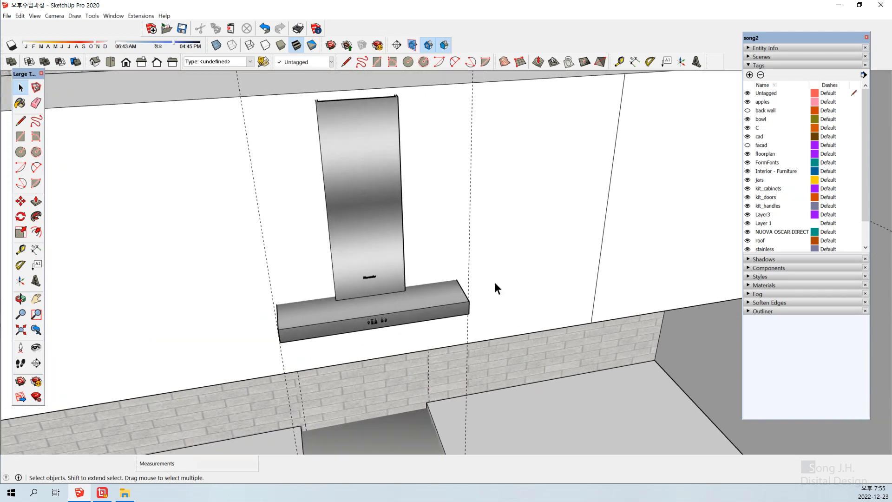
pyautogui.click(598, 269)
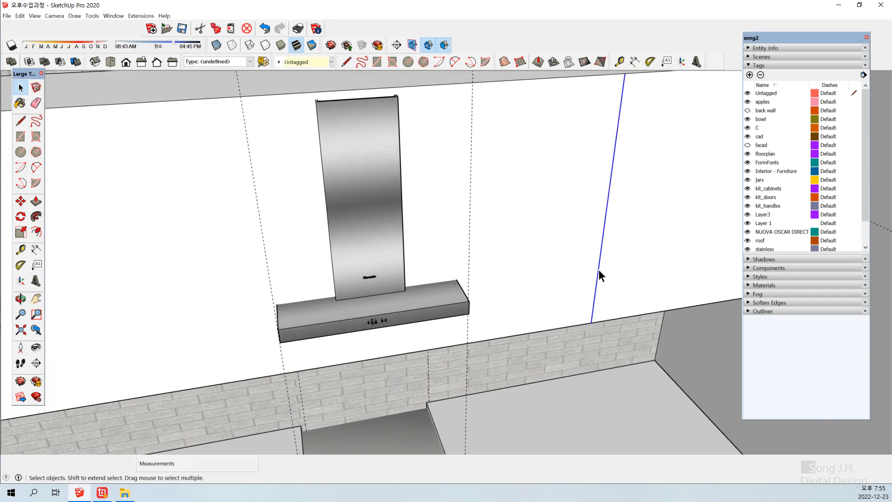
pyautogui.press('t')
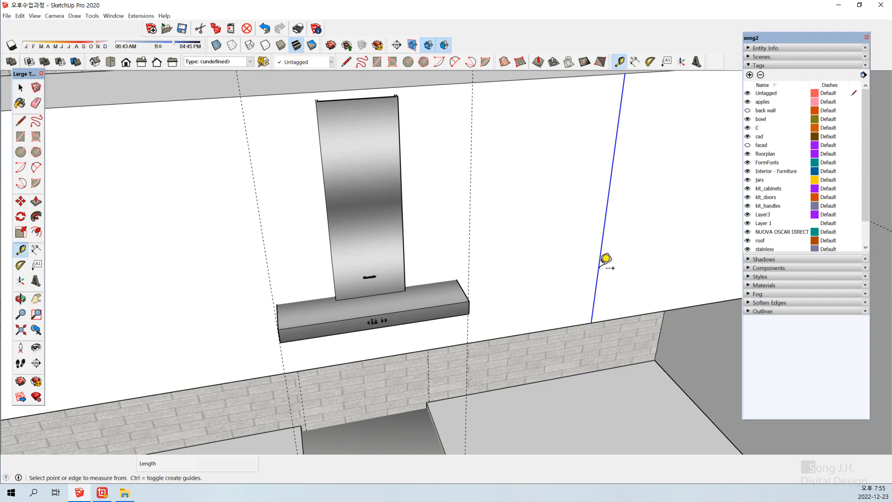
pyautogui.press('space')
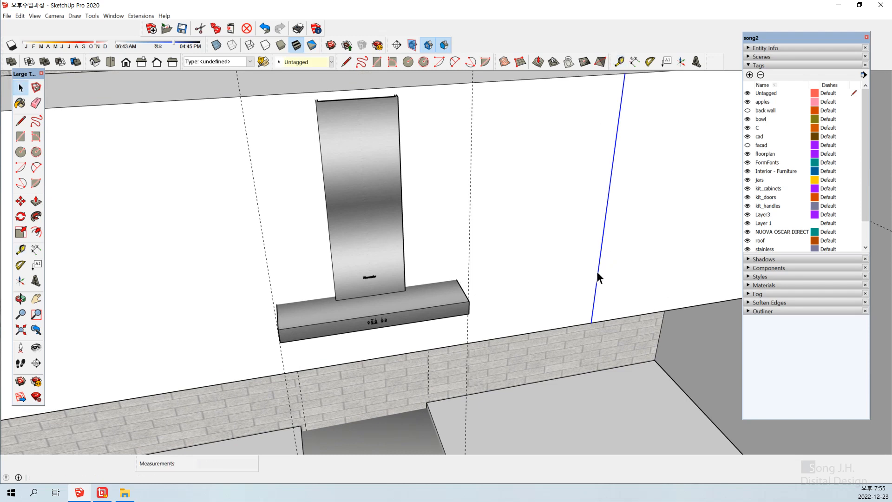
pyautogui.press('t')
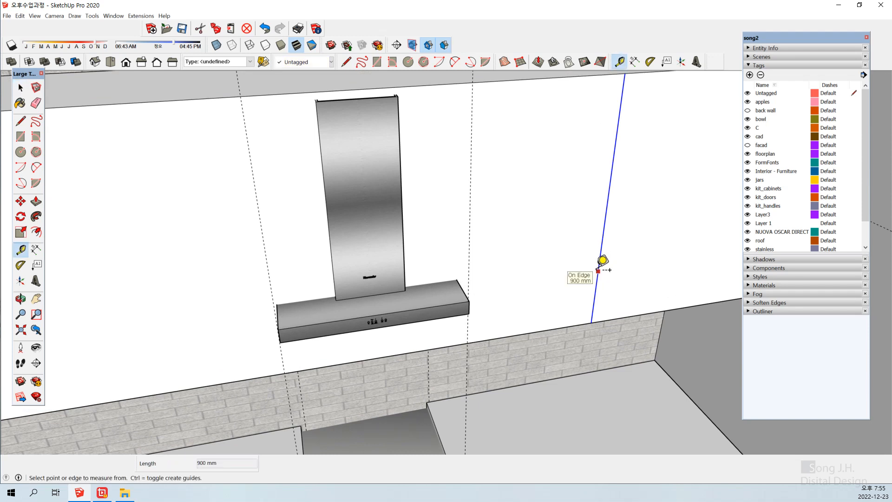
pyautogui.press('m')
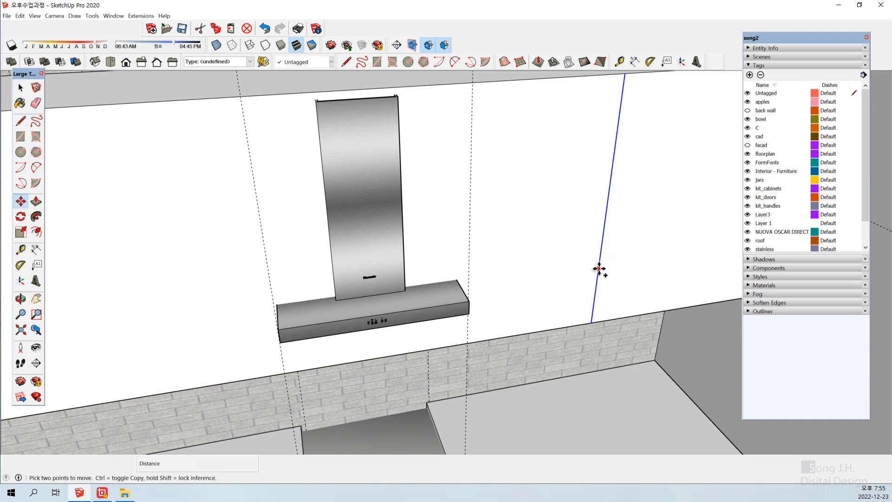
pyautogui.click(599, 268)
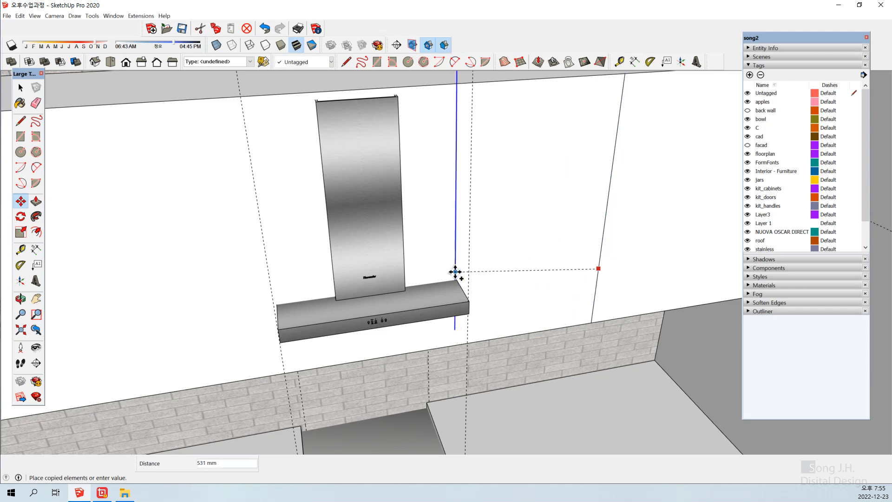
pyautogui.scroll(-2, 456, 272)
pyautogui.scroll(3, 456, 273)
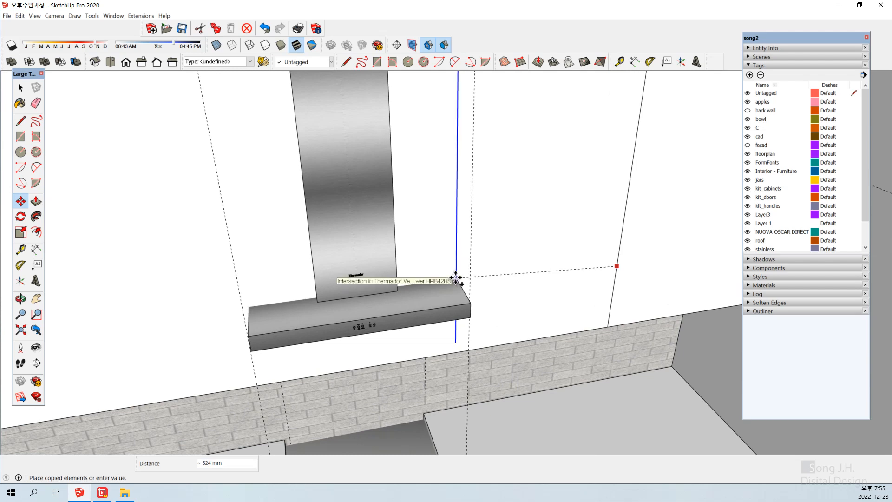
pyautogui.moveTo(455, 278); pyautogui.dragTo(395, 286, button='middle')
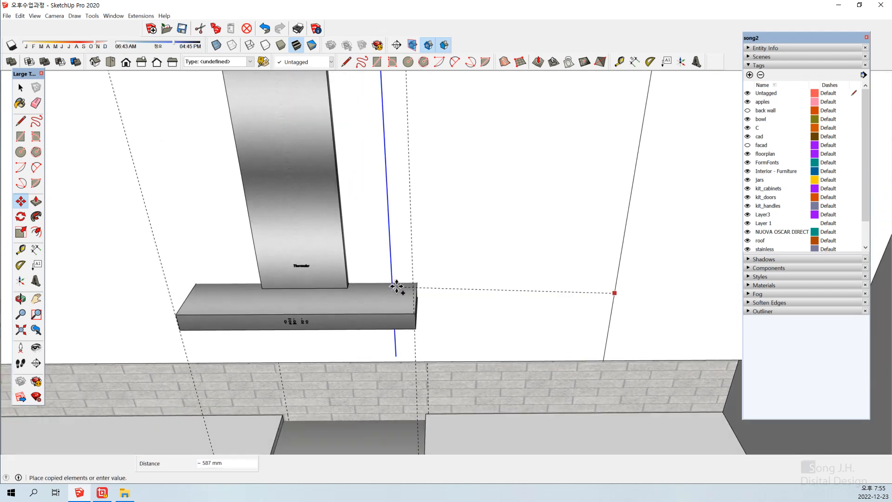
pyautogui.click(421, 284)
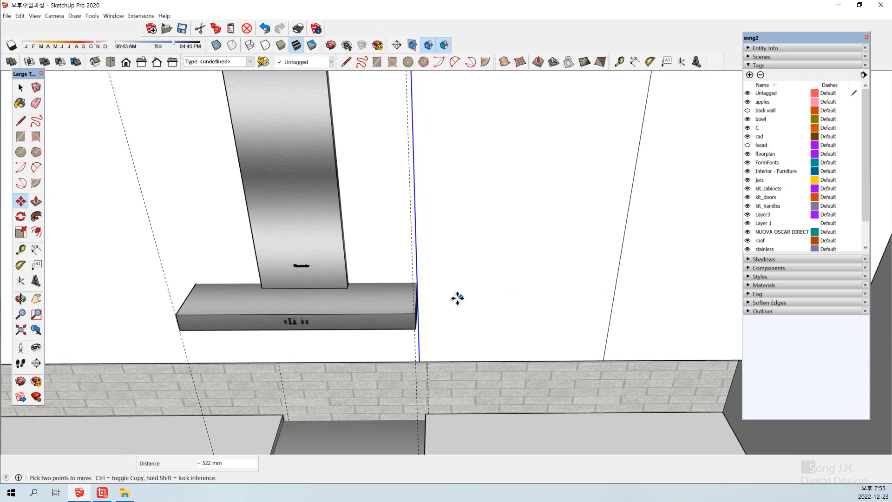
# Copy that new vertical line across the cabinet front to the range hood's left rear corner.
pyautogui.keyDown('shift'); pyautogui.moveTo(378, 342); pyautogui.dragTo(567, 335, button='middle'); pyautogui.keyUp('shift')
pyautogui.keyDown('shift'); pyautogui.moveTo(341, 313); pyautogui.dragTo(354, 314, button='middle'); pyautogui.keyUp('shift')
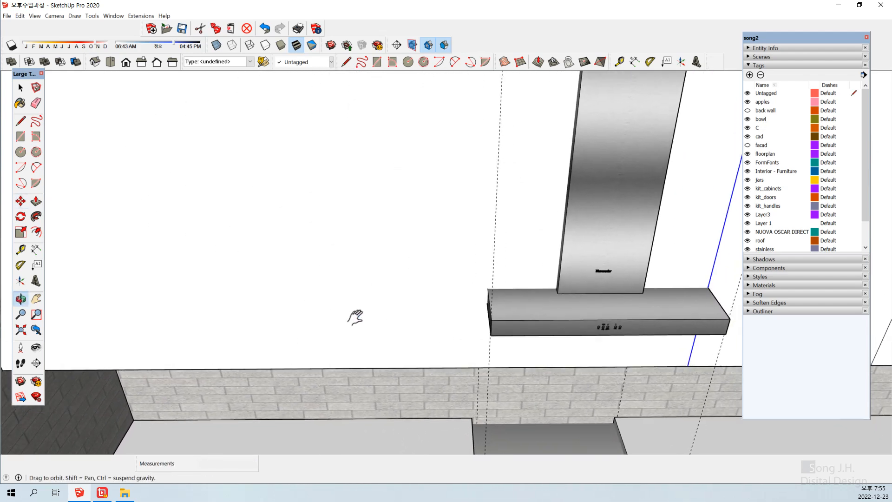
pyautogui.press('m')
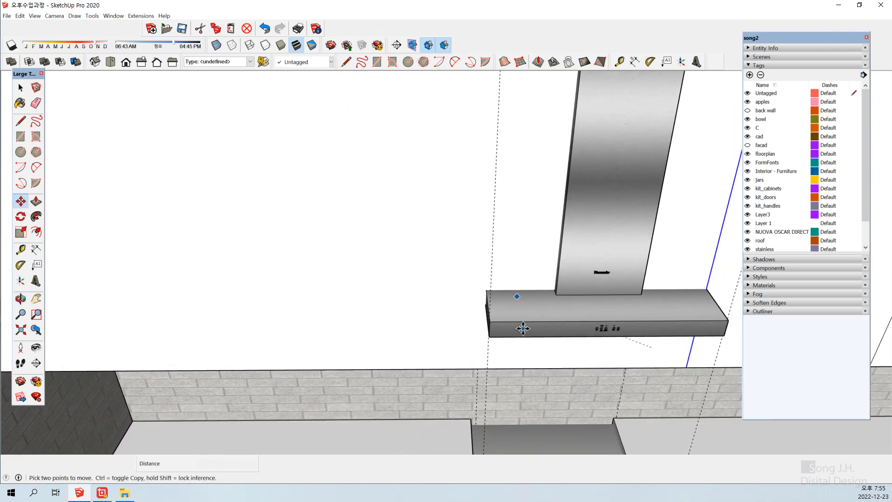
pyautogui.click(710, 277)
pyautogui.press('ctrl')
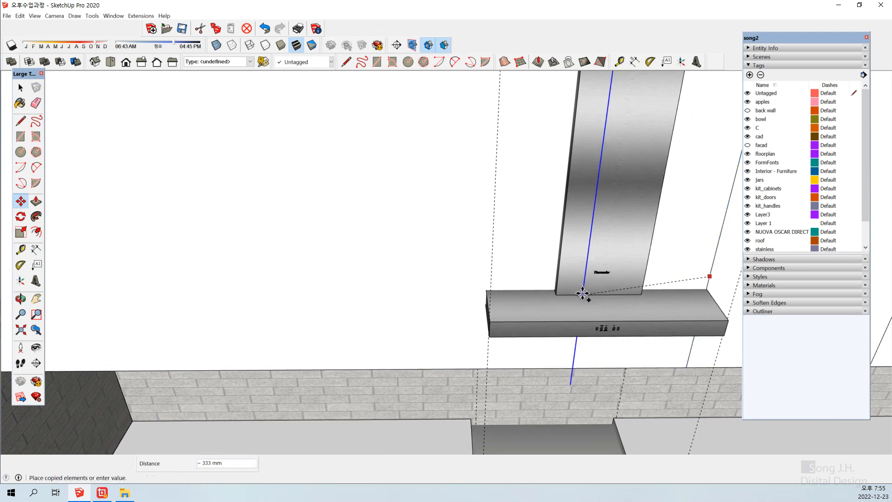
pyautogui.click(487, 288)
pyautogui.press('space')
# Push the cabinet face between the two new lines back 246 mm to open a recess around the range hood.
pyautogui.scroll(-3, 465, 303)
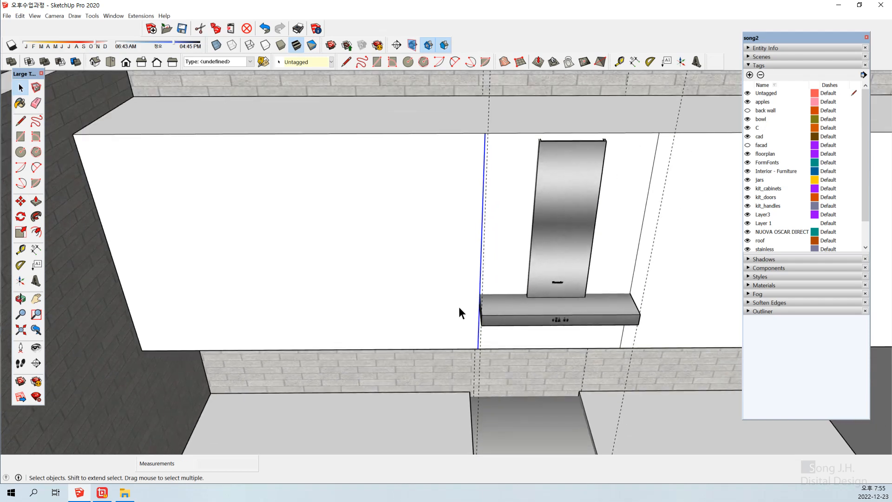
pyautogui.scroll(-3, 459, 307)
pyautogui.scroll(-2, 499, 283)
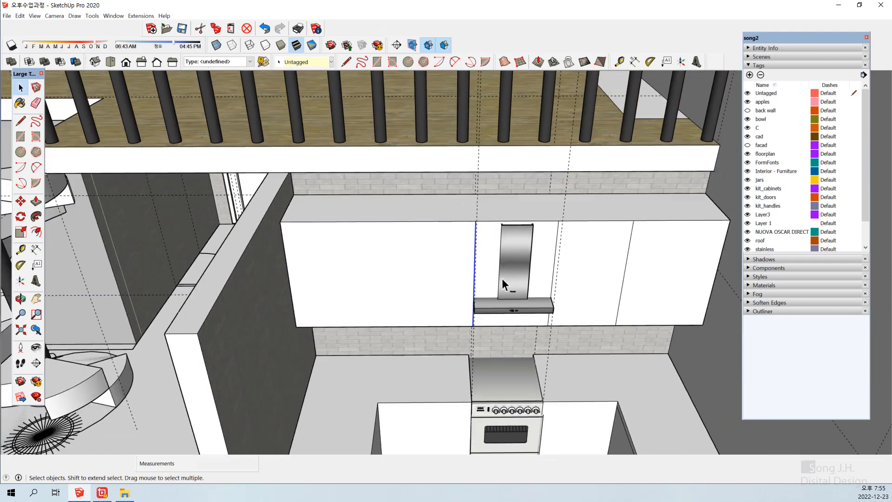
pyautogui.click(537, 269)
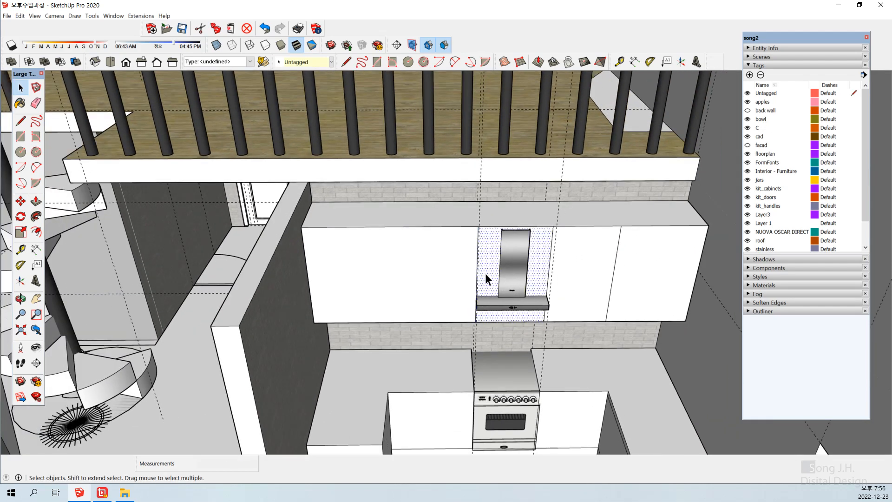
pyautogui.moveTo(490, 295); pyautogui.dragTo(544, 284, button='middle')
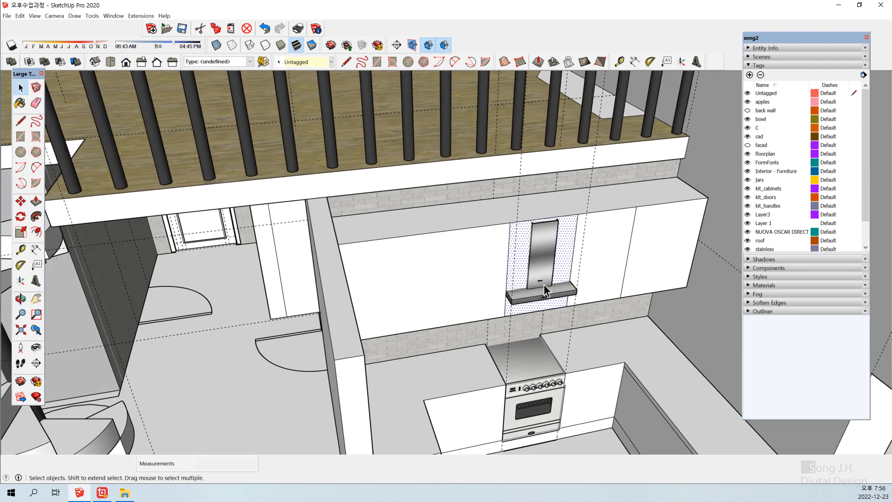
pyautogui.moveTo(550, 249); pyautogui.dragTo(562, 233, button='middle')
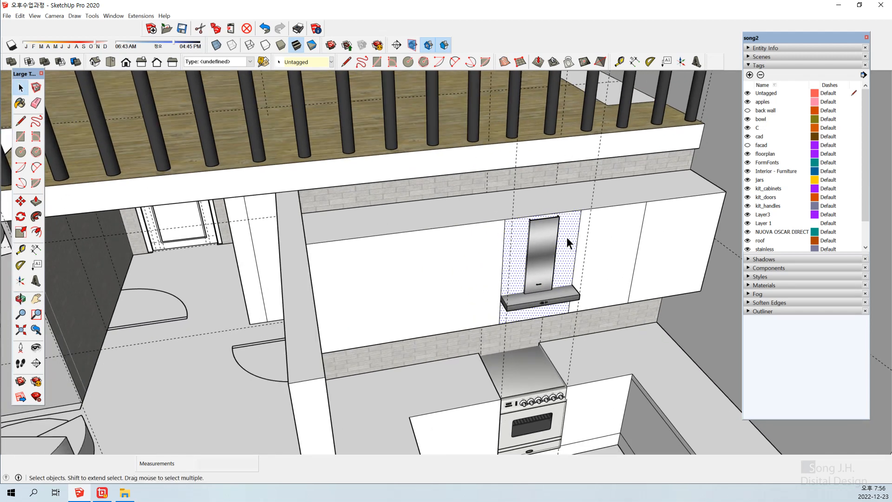
pyautogui.press('p')
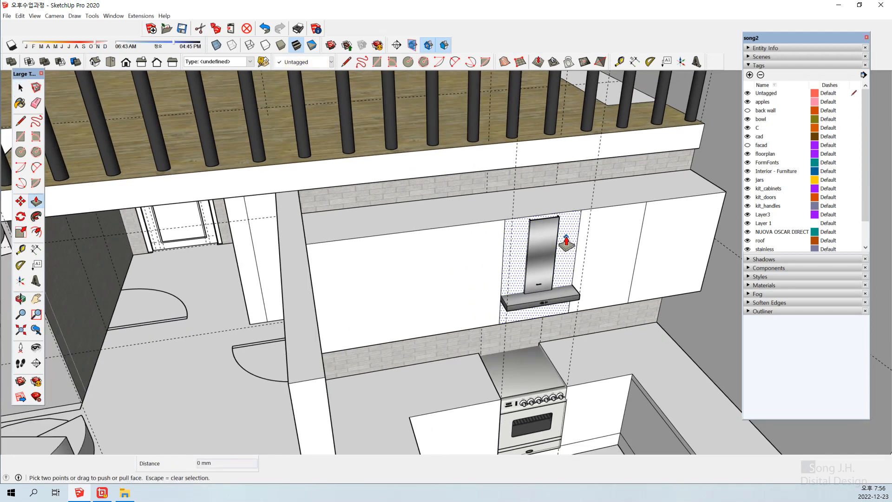
pyautogui.moveTo(566, 239); pyautogui.dragTo(542, 198)
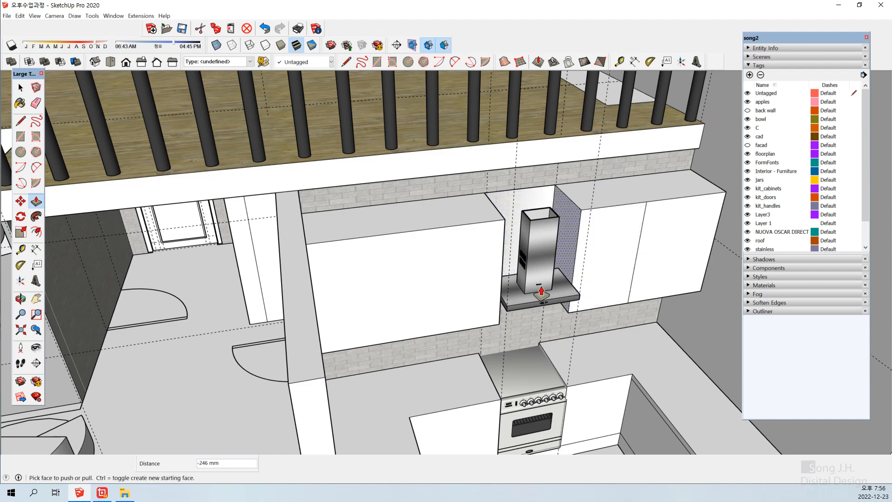
# Try to offset the leftover cabinet face behind the range hood from the brick wall with Push/Pull.
pyautogui.moveTo(542, 292); pyautogui.dragTo(488, 199, button='middle')
pyautogui.scroll(4, 472, 199)
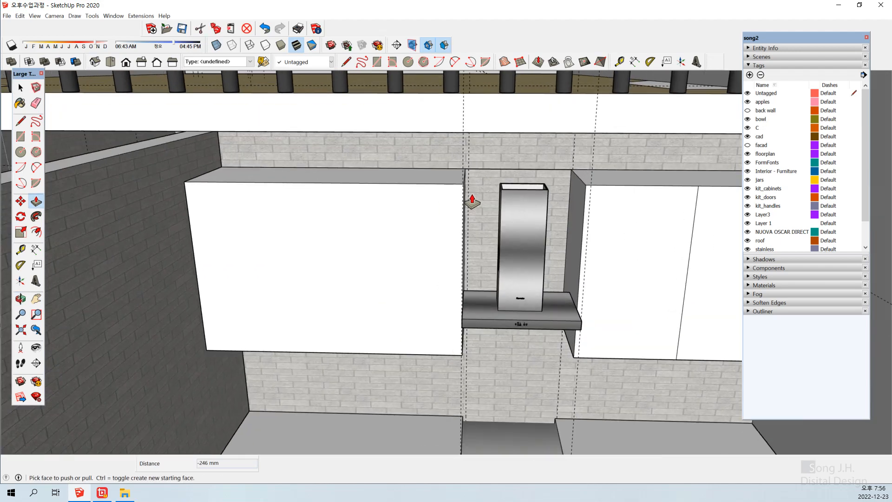
pyautogui.scroll(5, 472, 200)
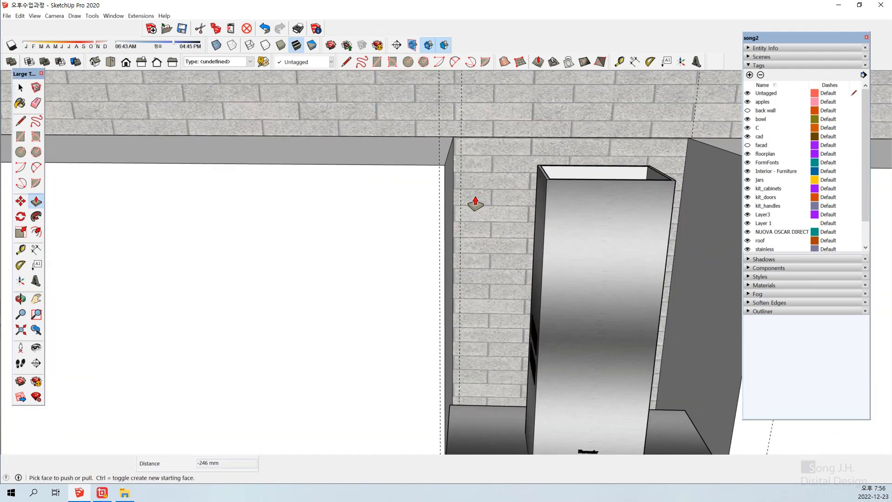
pyautogui.click(475, 203)
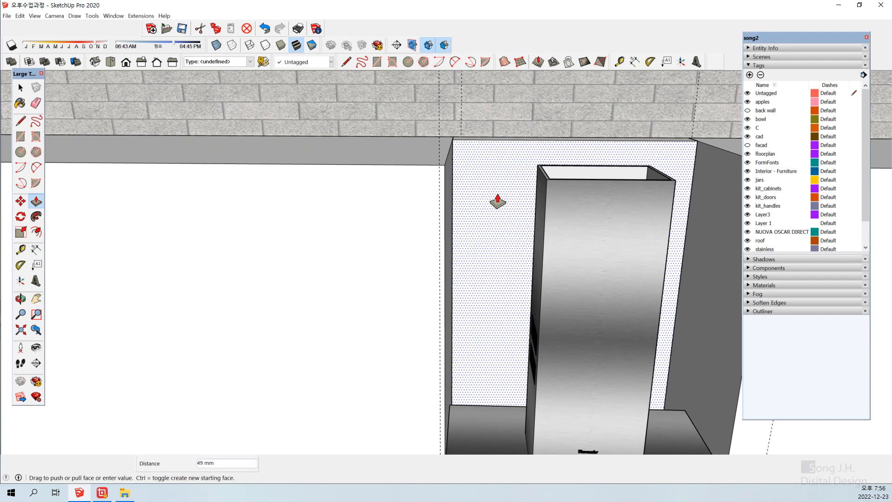
pyautogui.write('10')
pyautogui.press('Return')
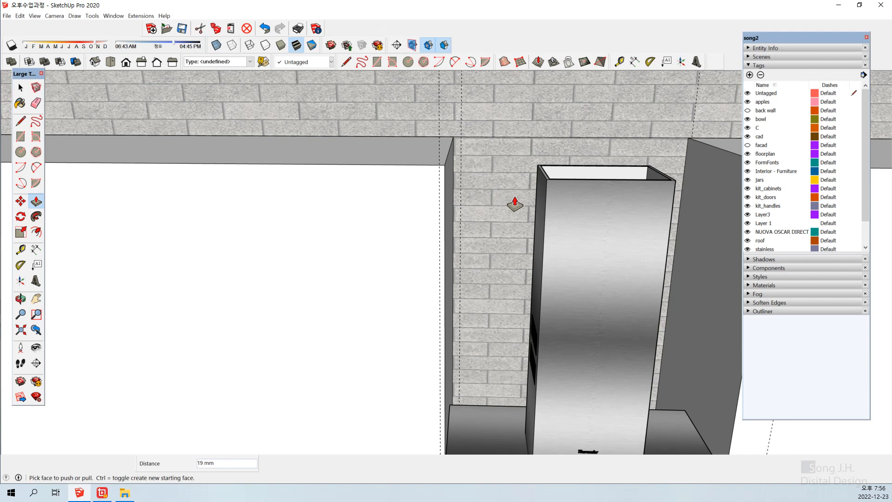
# Remove the leftover cabinet face behind the range hood, opening the gap between the wall cabinets to the brick wall.
pyautogui.press('space')
pyautogui.moveTo(516, 216); pyautogui.dragTo(578, 205, button='middle')
pyautogui.click(576, 194)
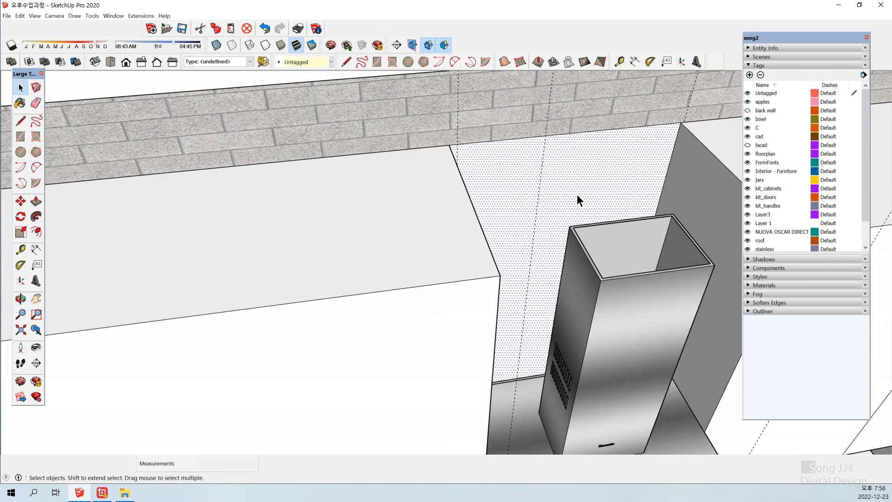
pyautogui.press('p')
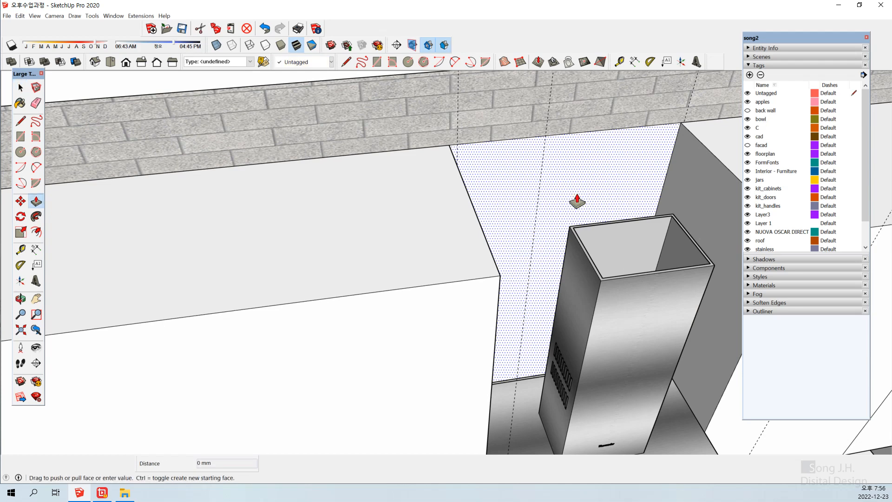
pyautogui.doubleClick(576, 196)
pyautogui.press('space')
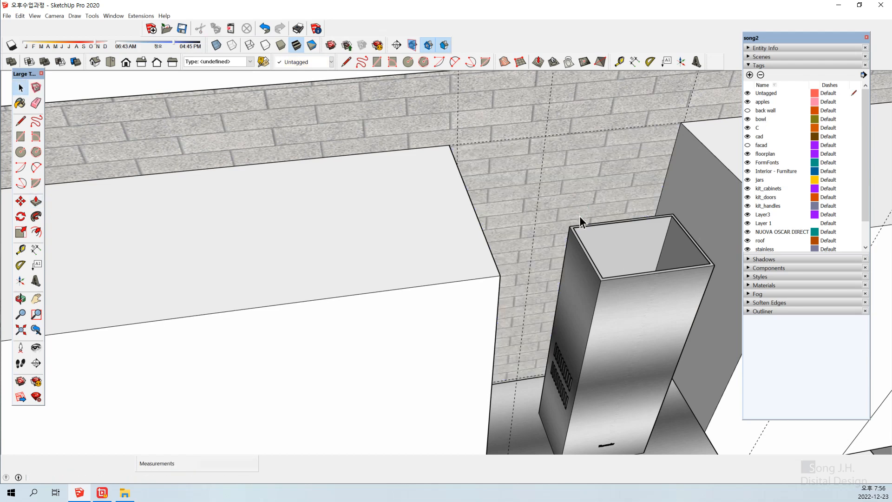
# Examine the range hood's fit between the wall cabinets and its alignment with the gas range and brick wall below.
pyautogui.moveTo(538, 303); pyautogui.dragTo(491, 224, button='middle')
pyautogui.scroll(-6, 491, 223)
pyautogui.moveTo(497, 278); pyautogui.dragTo(490, 213, button='middle')
pyautogui.moveTo(525, 289); pyautogui.dragTo(507, 253, button='middle')
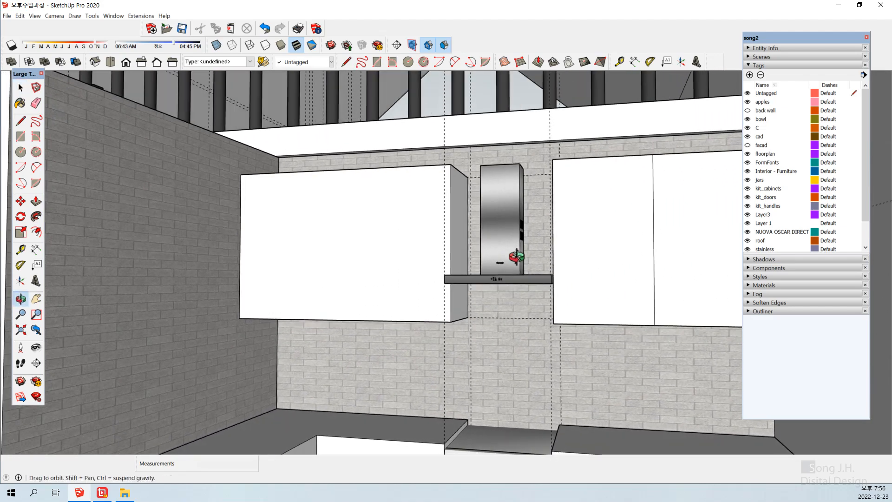
pyautogui.keyDown('shift'); pyautogui.moveTo(529, 325); pyautogui.dragTo(538, 239, button='middle'); pyautogui.keyUp('shift')
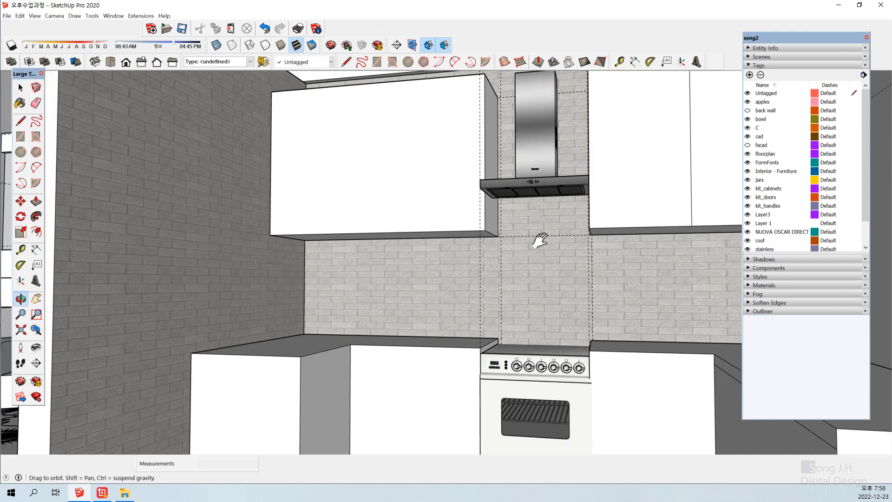
pyautogui.moveTo(551, 275); pyautogui.dragTo(567, 325, button='middle')
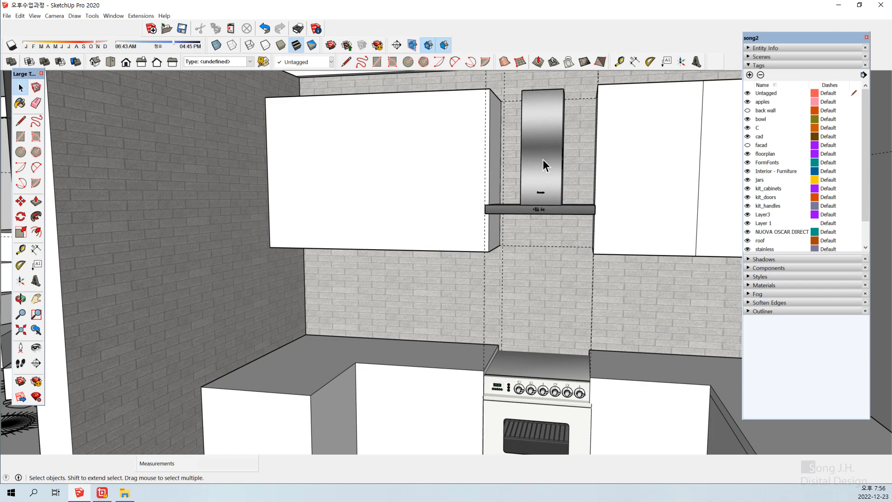
pyautogui.moveTo(547, 206); pyautogui.dragTo(524, 126, button='middle')
pyautogui.moveTo(553, 169); pyautogui.dragTo(553, 224, button='middle')
pyautogui.click(556, 242)
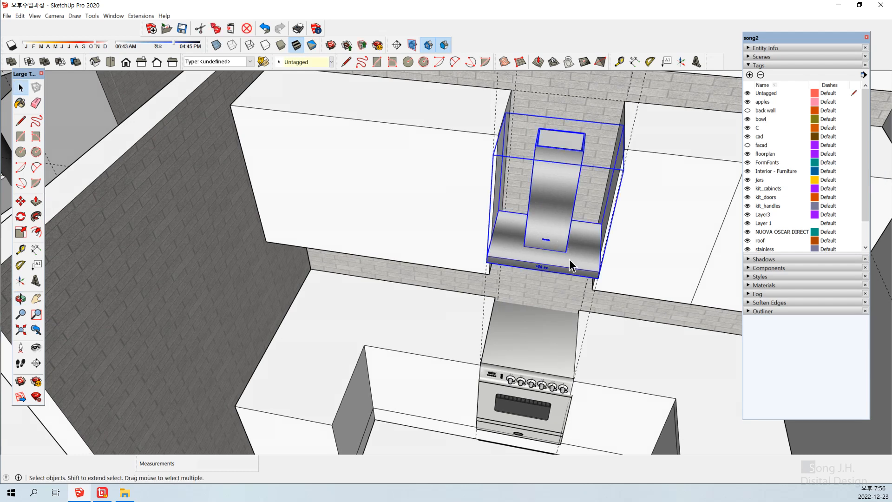
pyautogui.moveTo(538, 291); pyautogui.dragTo(546, 233, button='middle')
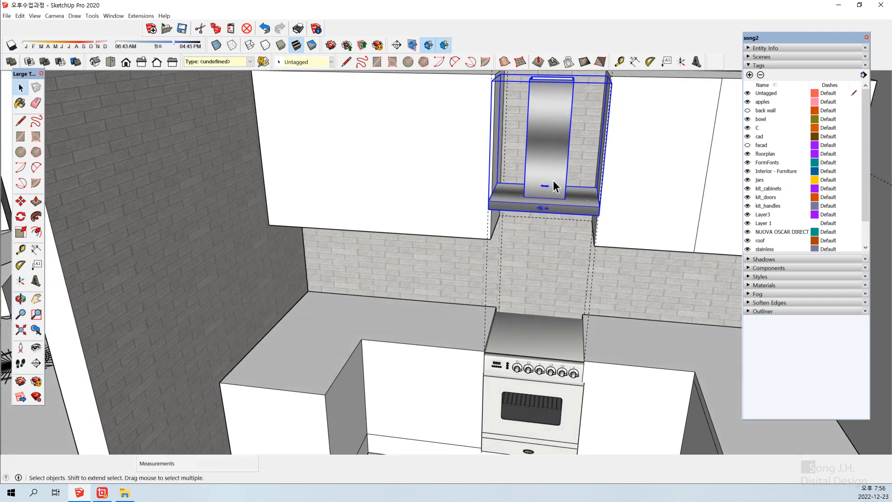
pyautogui.click(542, 344)
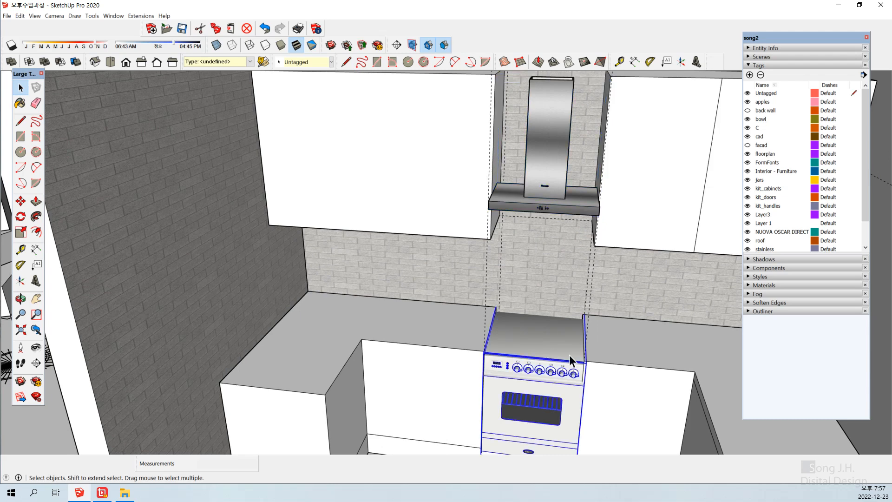
pyautogui.moveTo(525, 377); pyautogui.dragTo(517, 360, button='middle')
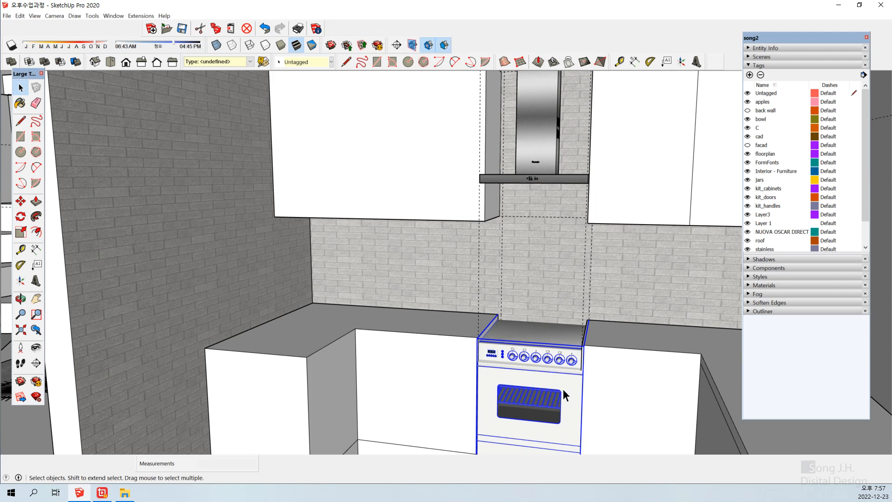
pyautogui.click(548, 297)
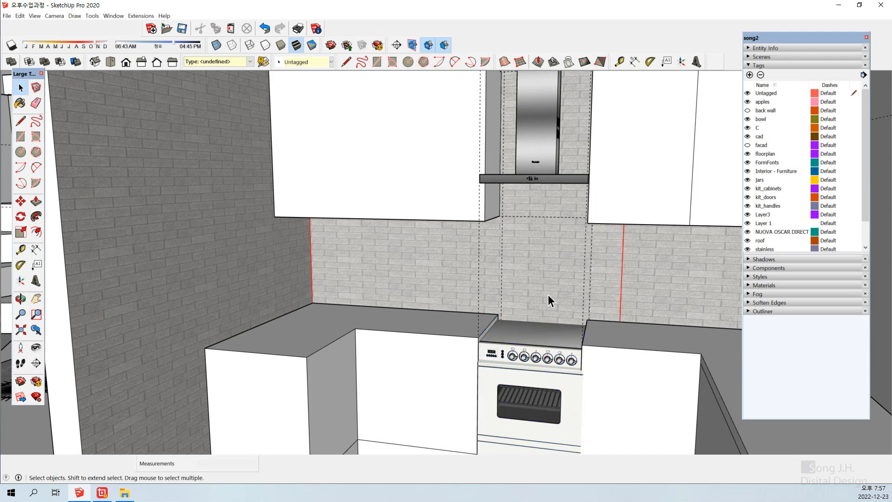
# Search the 3D Warehouse for induction.
pyautogui.scroll(-6, 534, 371)
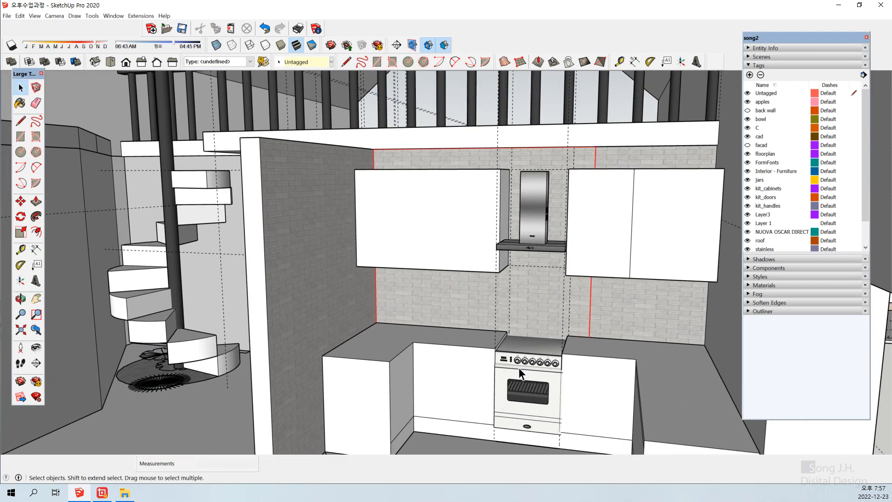
pyautogui.scroll(-3, 514, 367)
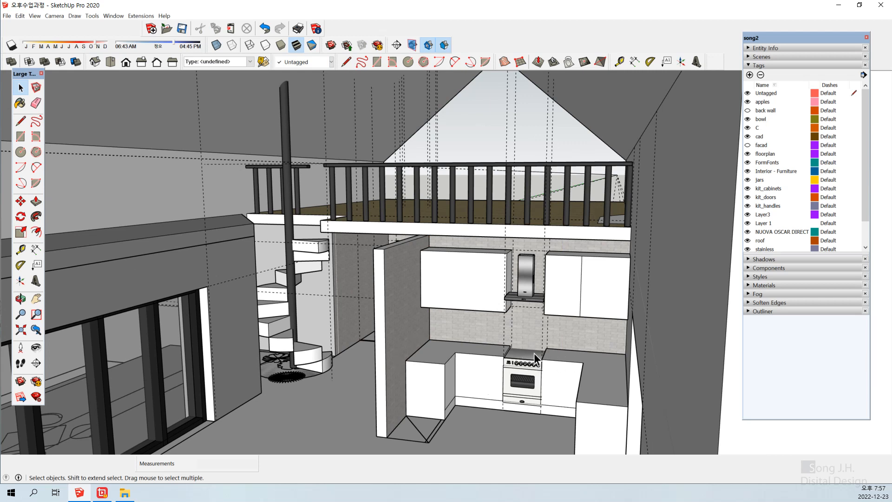
pyautogui.click(331, 45)
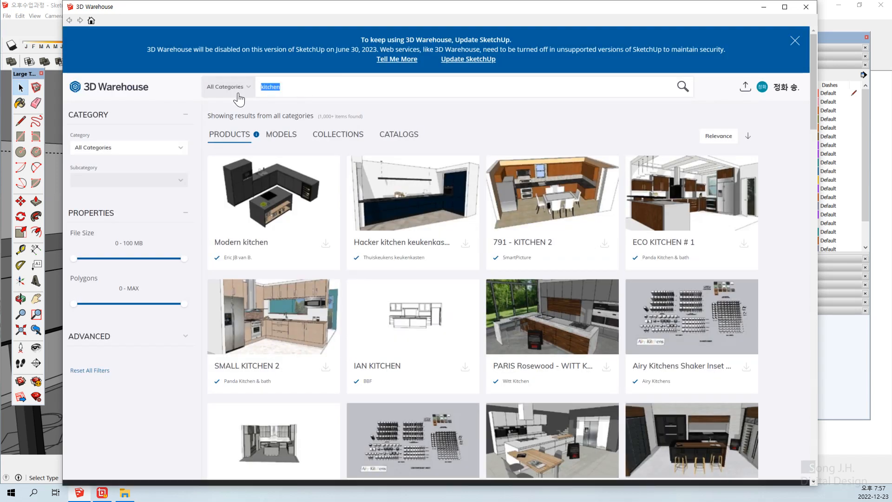
pyautogui.press('BackSpace')
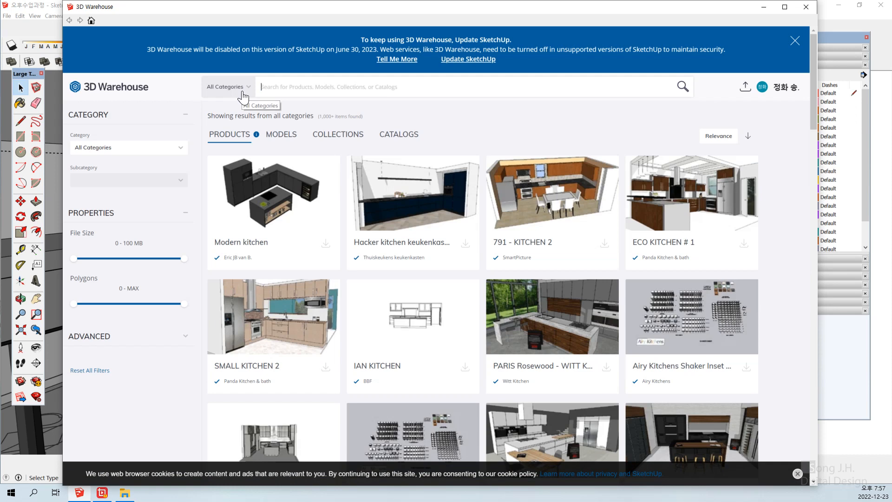
pyautogui.write('IN')
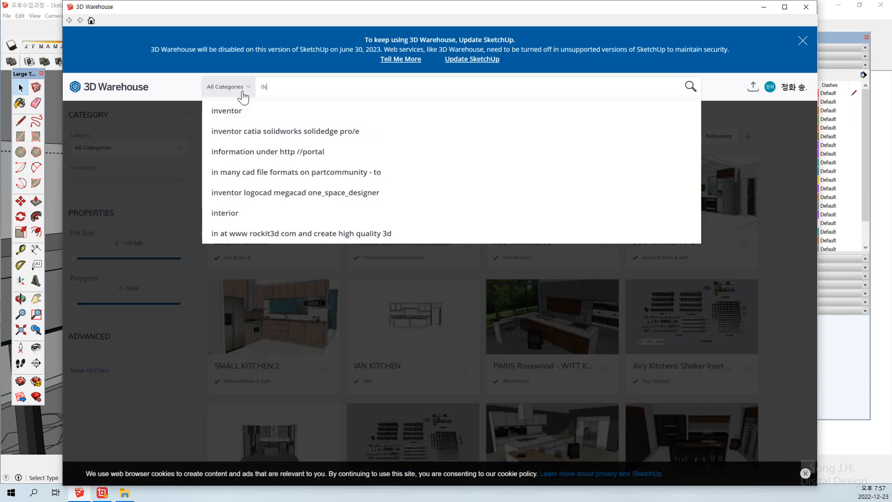
pyautogui.write('D')
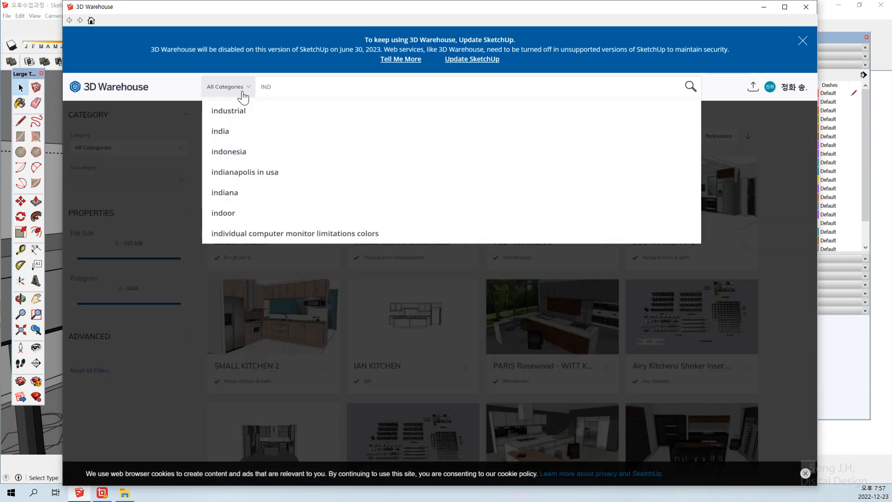
pyautogui.write('UC')
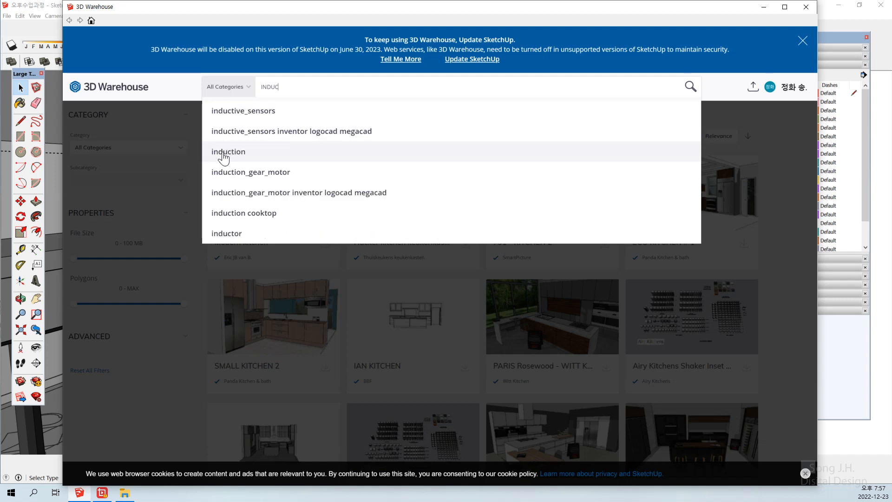
pyautogui.click(223, 153)
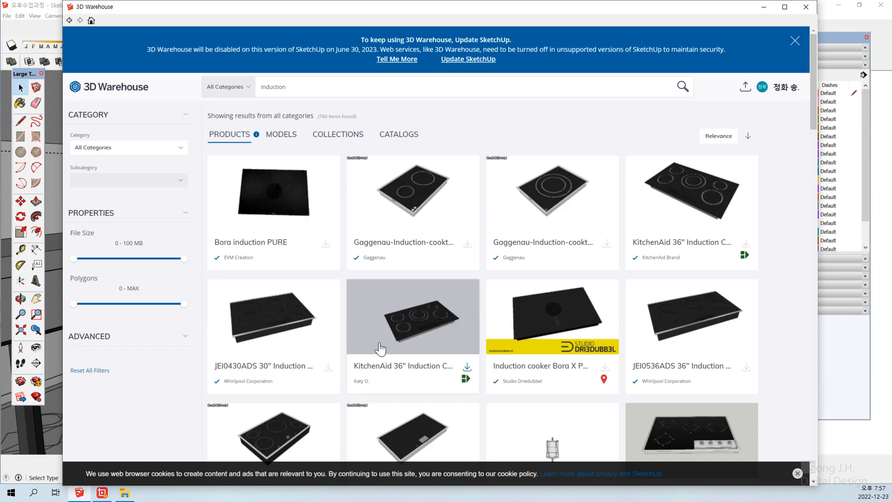
# Load the Bora induction PURE model directly into the scene and place it at the front corner of the gas range's top.
pyautogui.click(283, 211)
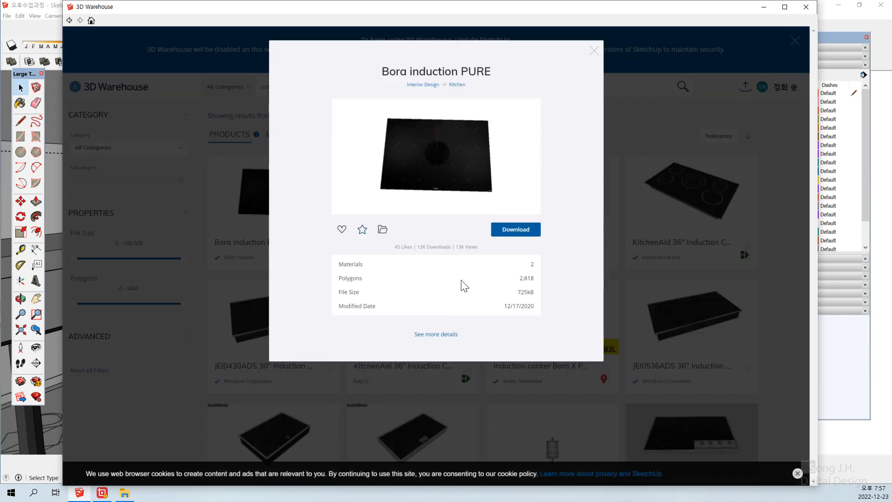
pyautogui.click(517, 229)
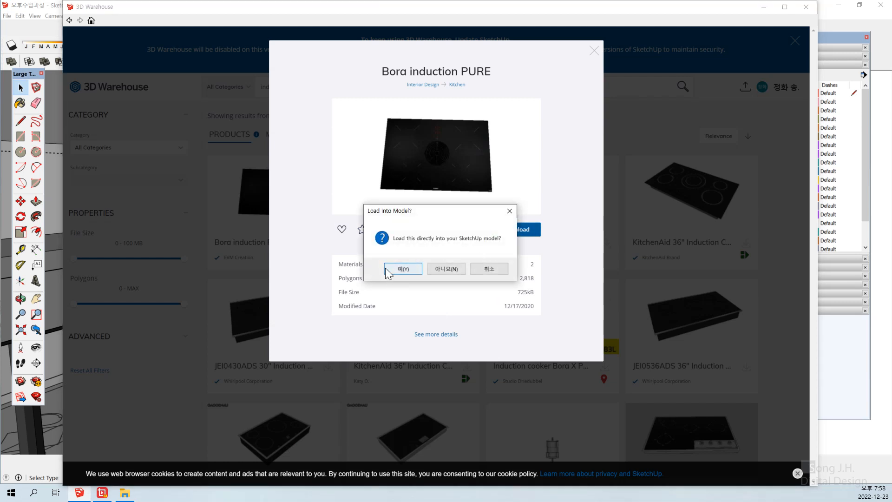
pyautogui.click(403, 268)
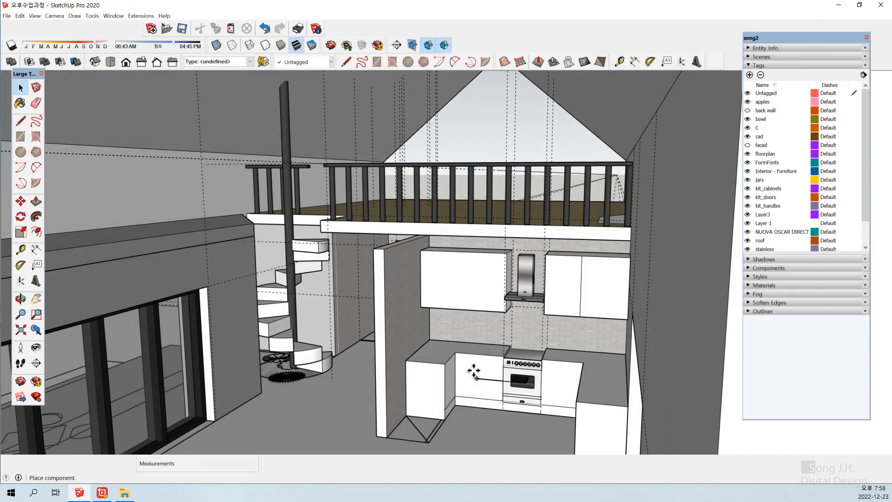
pyautogui.click(505, 358)
# Turn on X-ray display and scale the induction cooktop along the red axis to match the gas range's width.
pyautogui.moveTo(507, 358); pyautogui.dragTo(605, 397, button='middle')
pyautogui.scroll(3, 581, 357)
pyautogui.scroll(3, 525, 355)
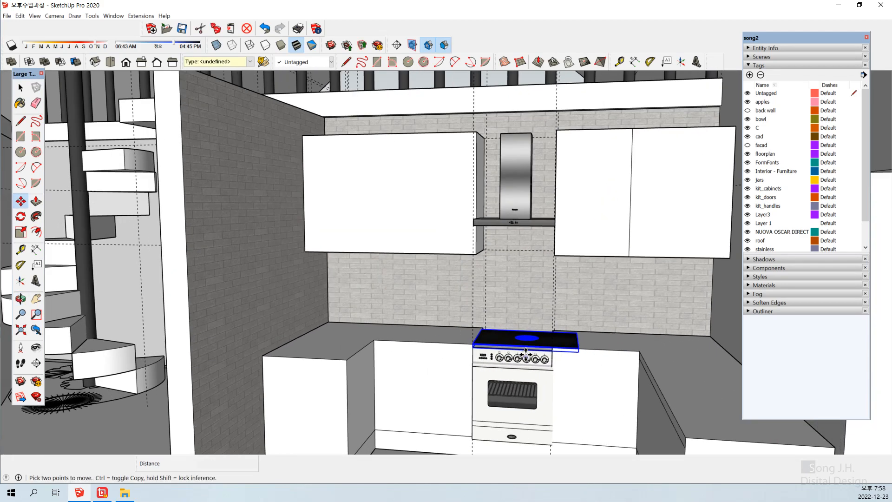
pyautogui.scroll(5, 525, 355)
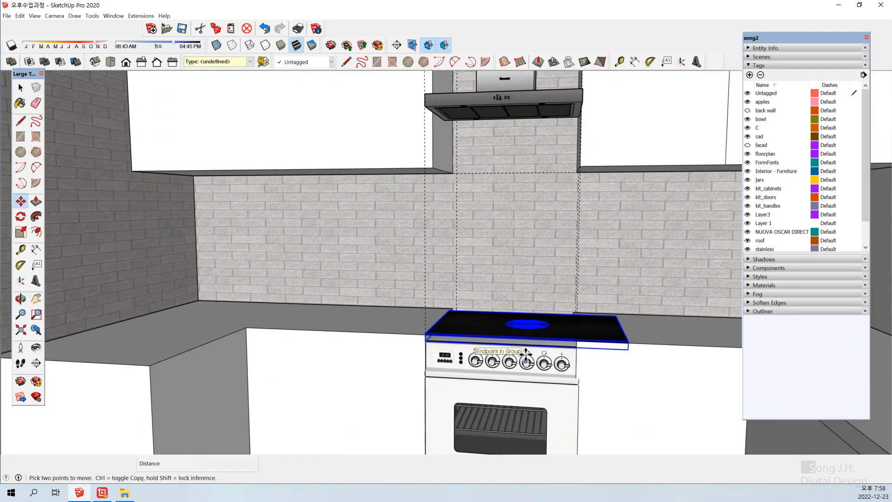
pyautogui.scroll(5, 526, 355)
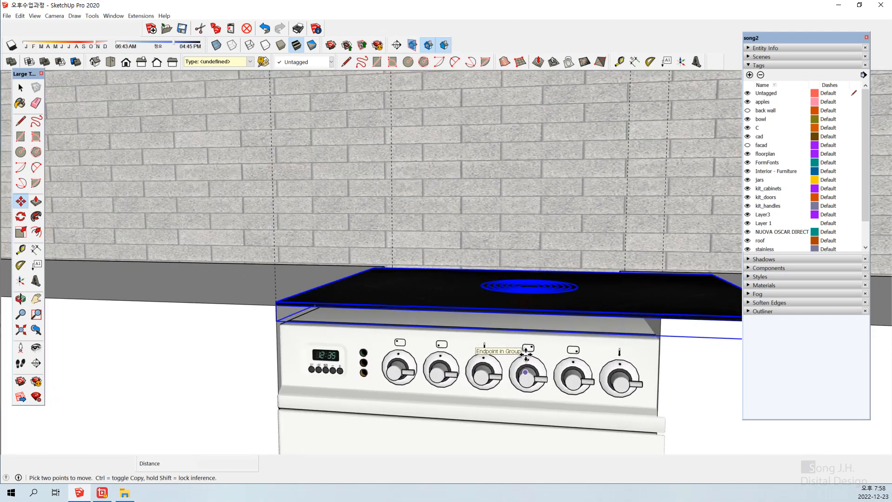
pyautogui.scroll(1, 525, 355)
pyautogui.moveTo(384, 281); pyautogui.dragTo(396, 408, button='middle')
pyautogui.scroll(-1, 440, 285)
pyautogui.moveTo(439, 284); pyautogui.dragTo(300, 278, button='middle')
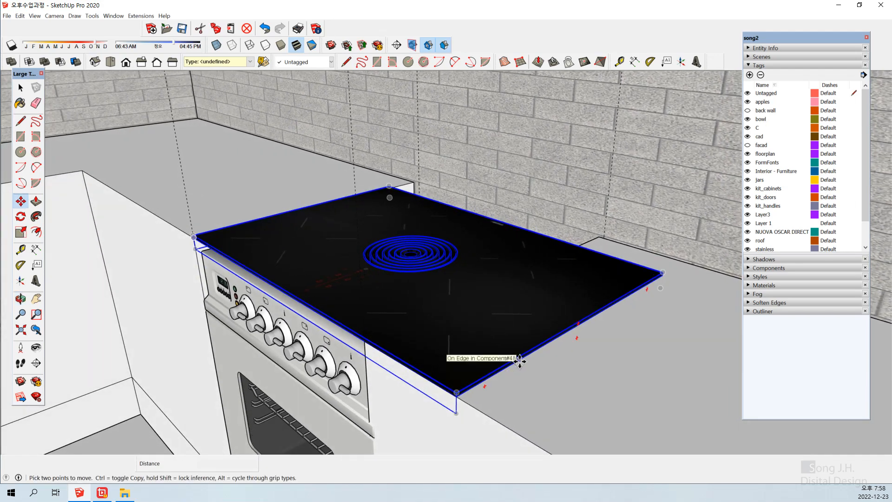
pyautogui.press('s')
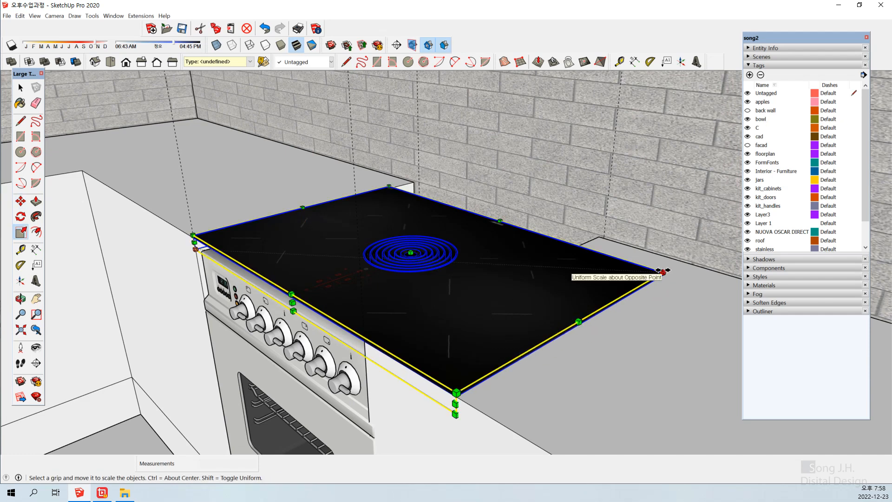
pyautogui.moveTo(332, 223); pyautogui.dragTo(592, 329, button='middle')
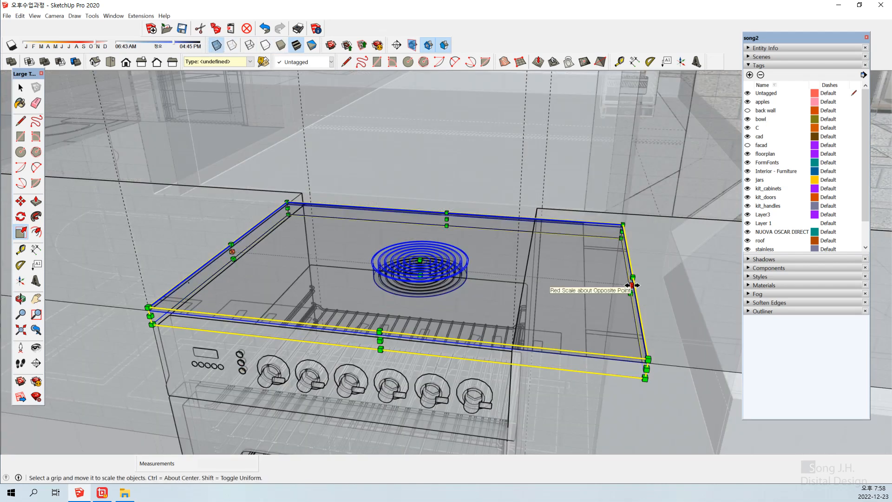
pyautogui.moveTo(631, 292); pyautogui.dragTo(515, 282)
# Examine how the scaled cooktop's edges and underside fit the top of the gas range.
pyautogui.moveTo(340, 297); pyautogui.dragTo(305, 255, button='middle')
pyautogui.moveTo(321, 319); pyautogui.dragTo(576, 276, button='middle')
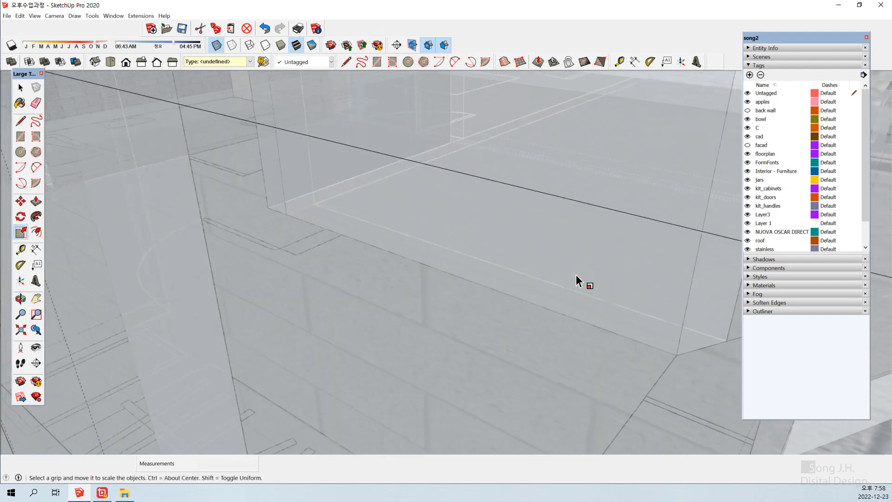
pyautogui.moveTo(384, 338); pyautogui.dragTo(462, 204, button='middle')
pyautogui.scroll(-2, 520, 233)
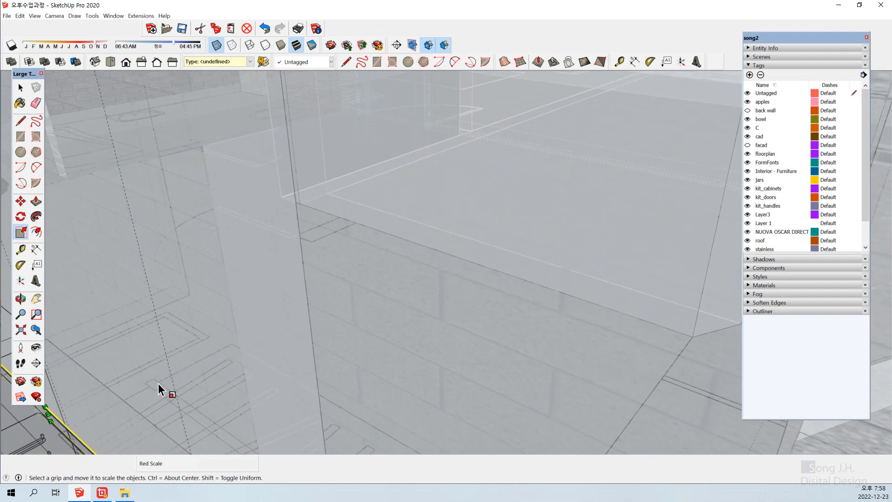
pyautogui.moveTo(158, 384); pyautogui.dragTo(142, 396, button='middle')
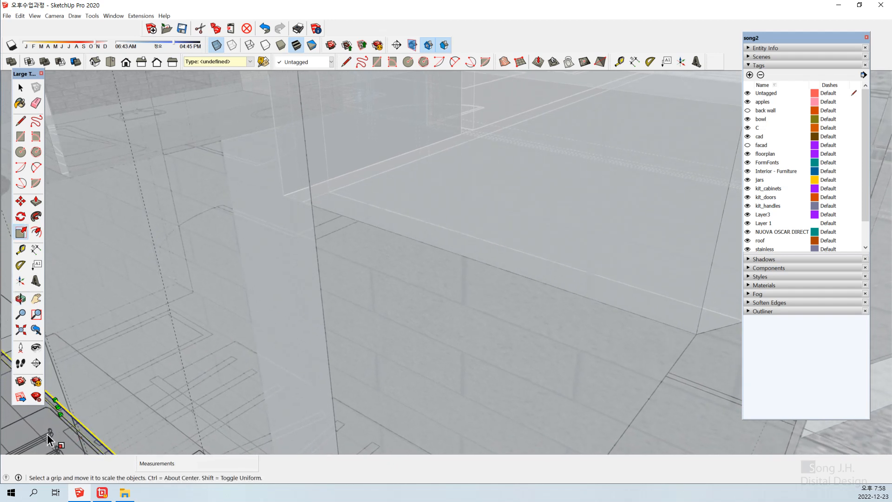
pyautogui.moveTo(47, 434); pyautogui.dragTo(294, 249, button='middle')
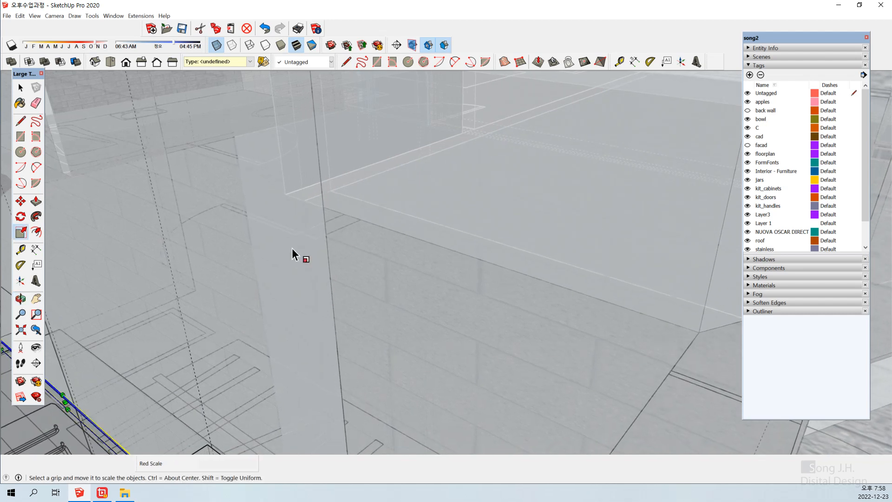
pyautogui.moveTo(213, 309); pyautogui.dragTo(507, 325, button='middle')
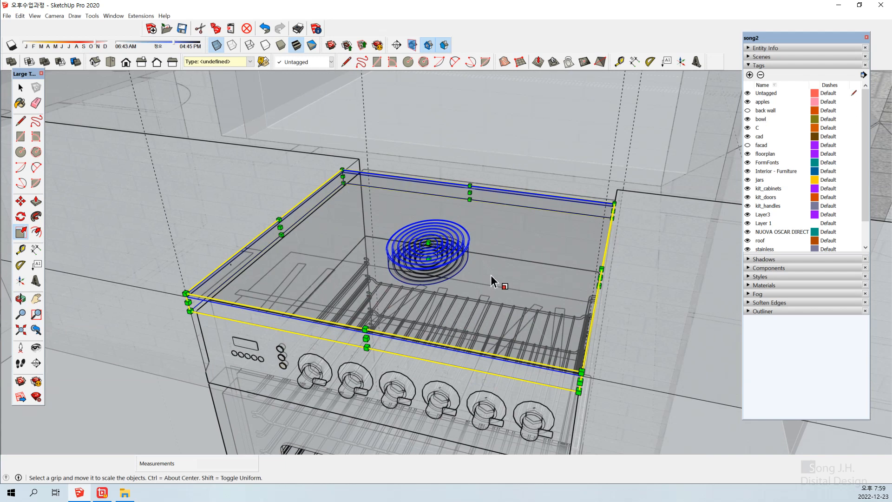
pyautogui.click(631, 305)
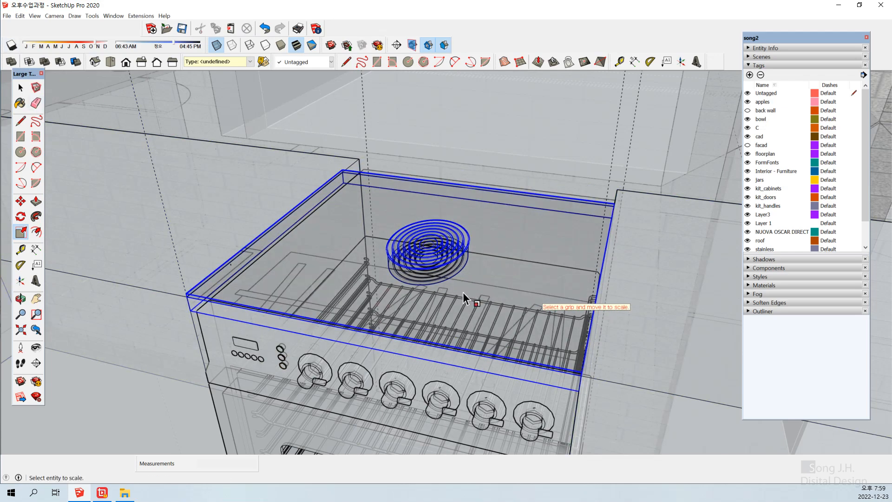
pyautogui.moveTo(462, 292); pyautogui.dragTo(487, 227, button='middle')
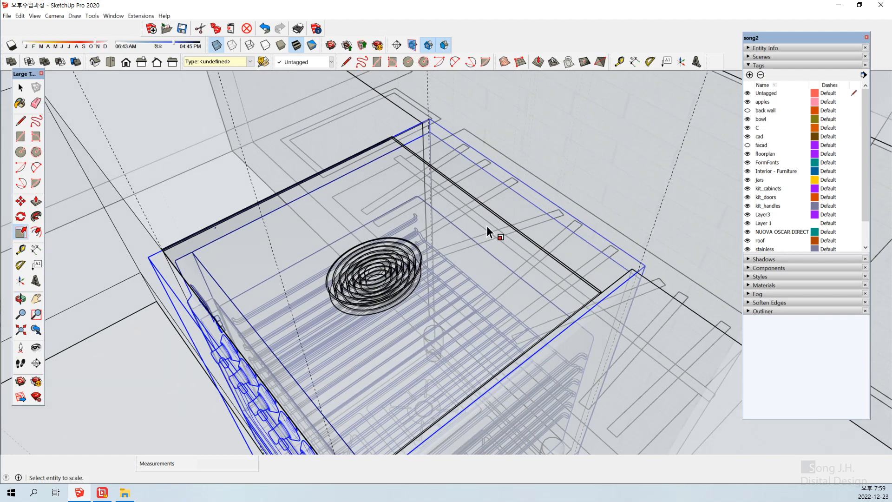
pyautogui.moveTo(463, 241); pyautogui.dragTo(467, 193, button='middle')
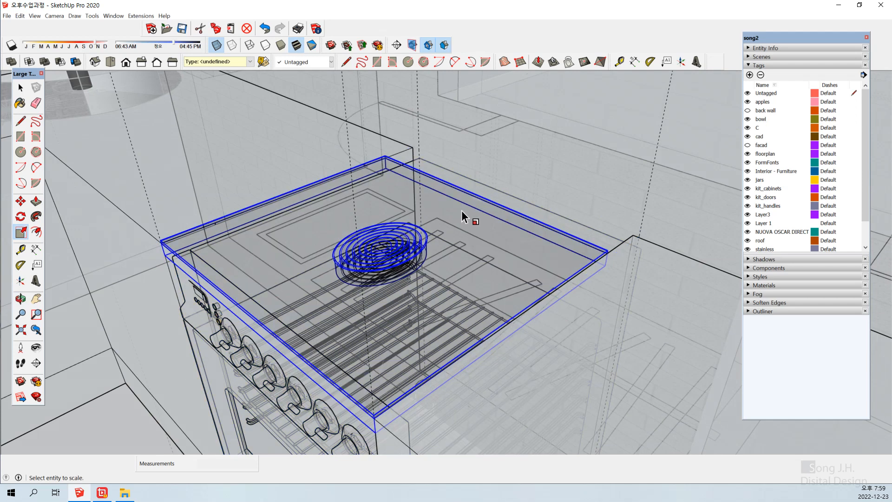
# Explode the induction cooktop component on top of the range and clear the selection.
pyautogui.click(409, 252)
pyautogui.moveTo(408, 251); pyautogui.dragTo(419, 252, button='middle')
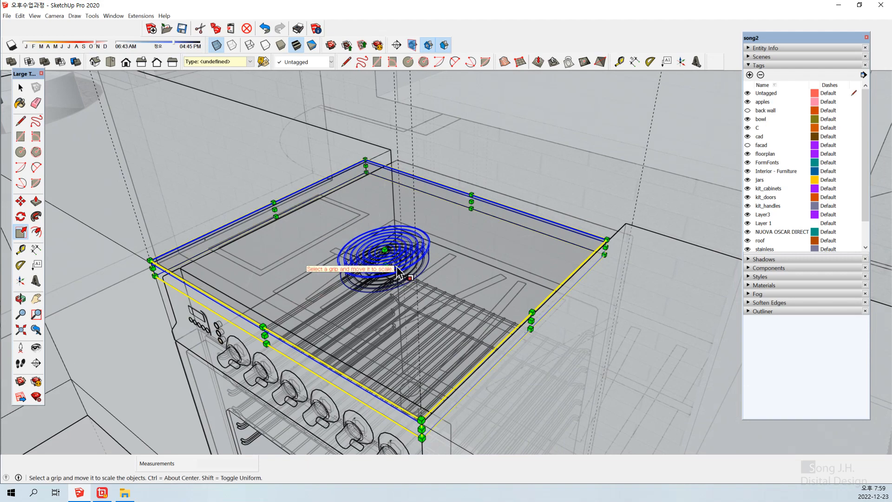
pyautogui.moveTo(326, 274); pyautogui.dragTo(376, 292, button='middle')
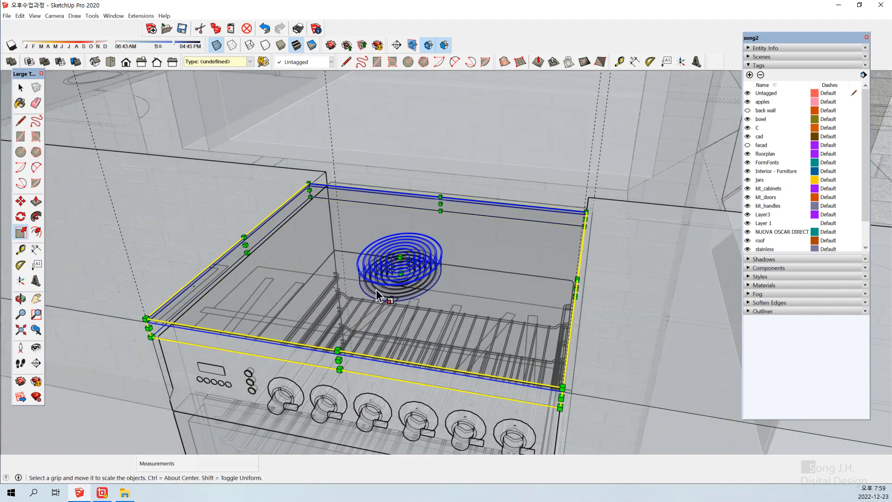
pyautogui.moveTo(494, 251); pyautogui.dragTo(472, 265, button='middle')
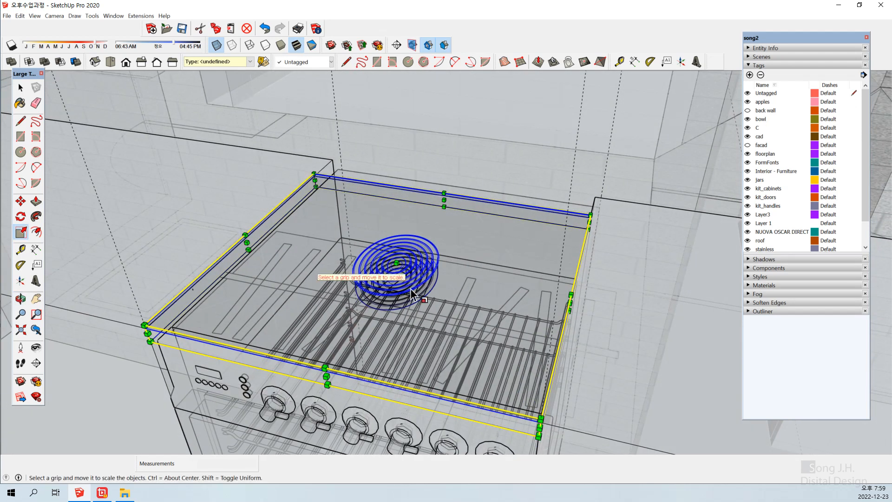
pyautogui.rightClick(421, 268)
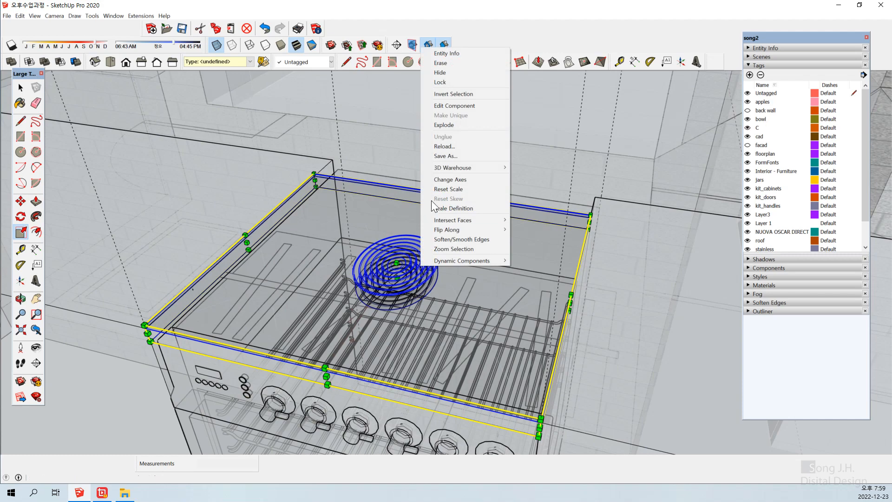
pyautogui.click(359, 301)
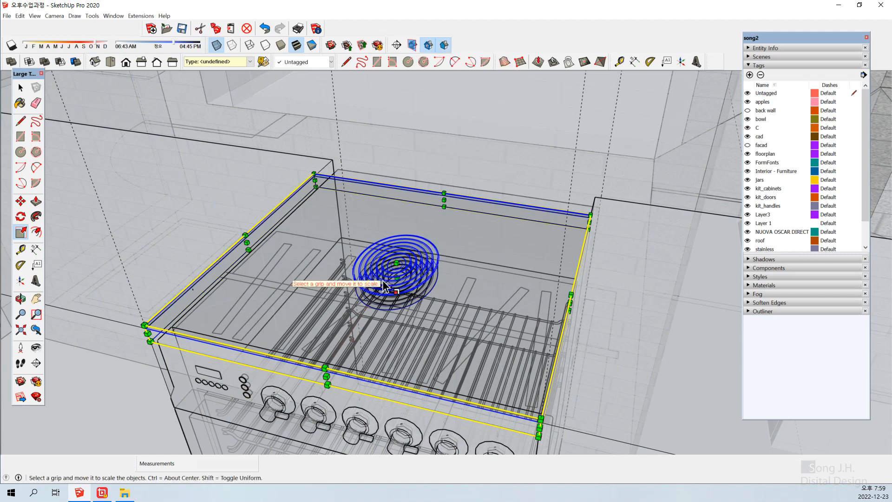
pyautogui.moveTo(382, 280); pyautogui.dragTo(388, 258, button='middle')
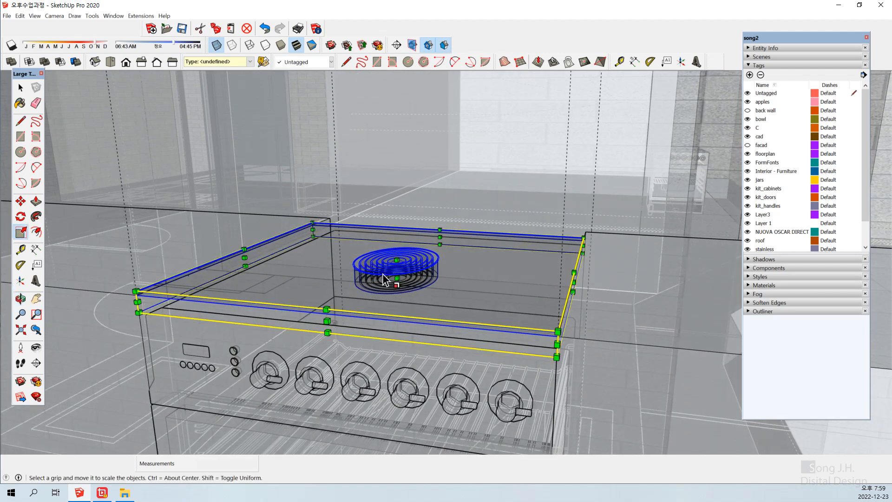
pyautogui.rightClick(415, 269)
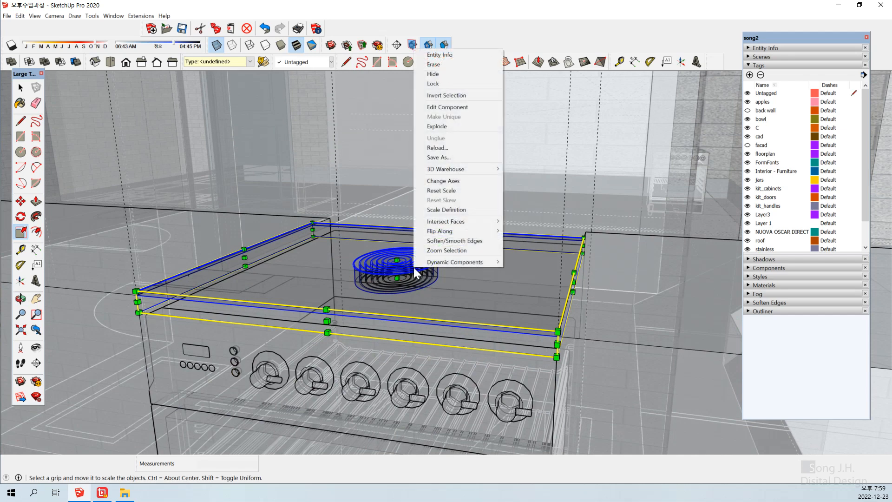
pyautogui.click(454, 125)
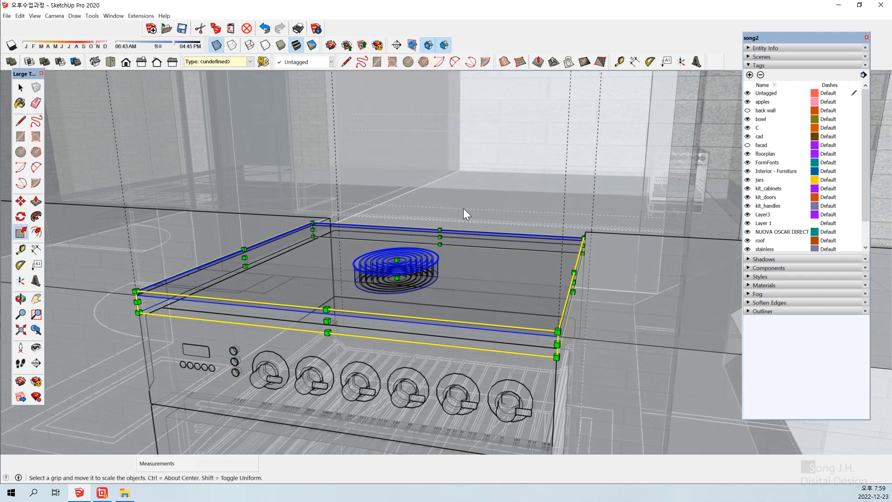
pyautogui.moveTo(417, 333); pyautogui.dragTo(511, 290, button='middle')
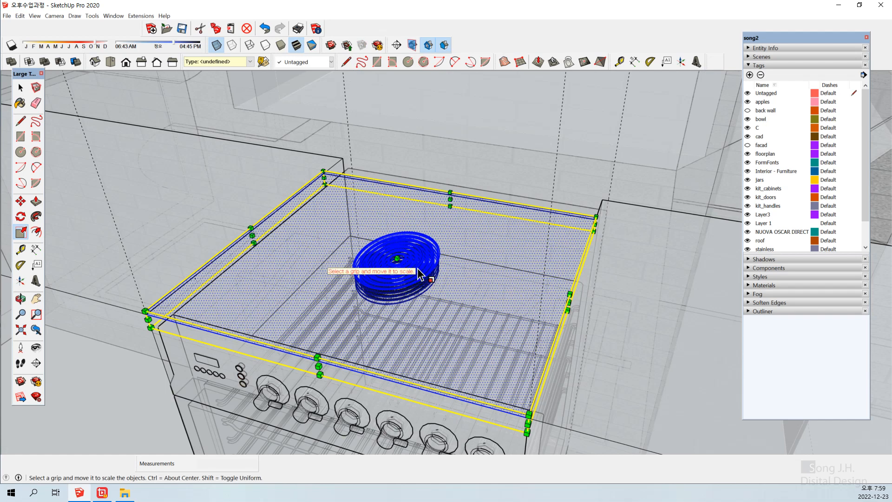
pyautogui.click(513, 245)
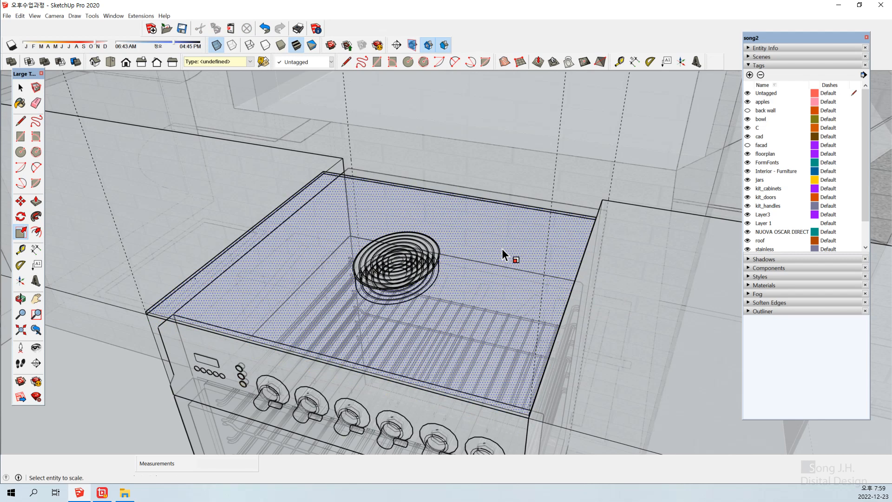
pyautogui.click(419, 267)
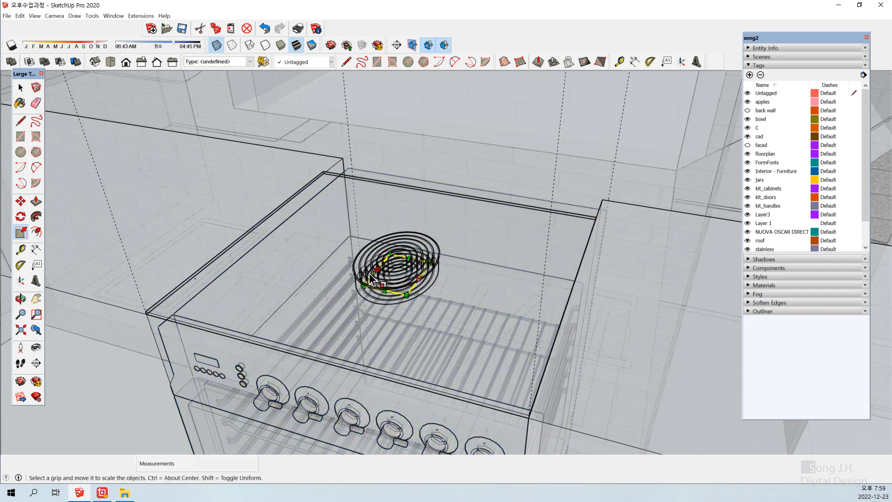
pyautogui.moveTo(384, 292); pyautogui.dragTo(437, 307)
pyautogui.press('space')
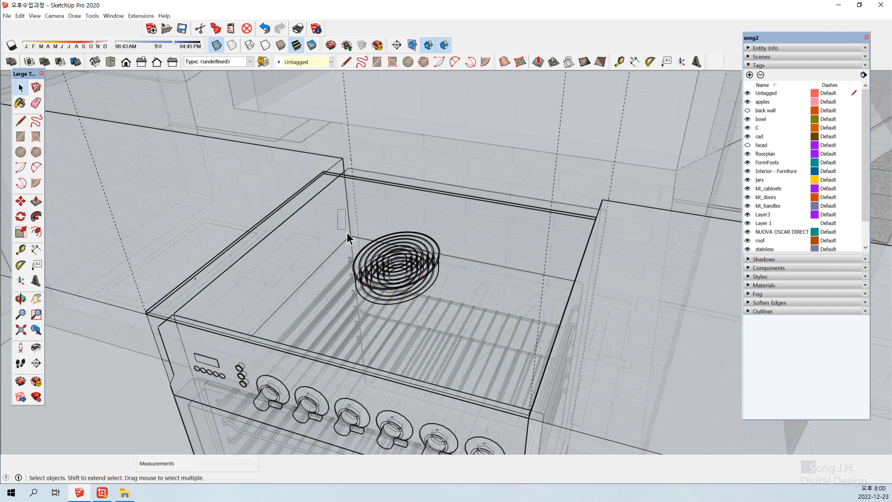
# Select the complete round vent geometry in the middle of the cooktop and make it a group.
pyautogui.moveTo(346, 232); pyautogui.dragTo(461, 305)
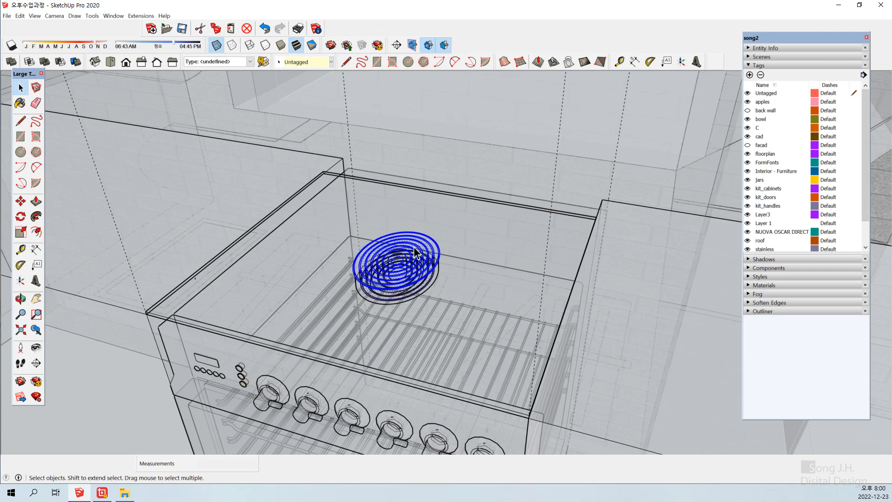
pyautogui.moveTo(420, 264); pyautogui.dragTo(379, 238, button='middle')
pyautogui.moveTo(319, 289); pyautogui.dragTo(420, 266, button='middle')
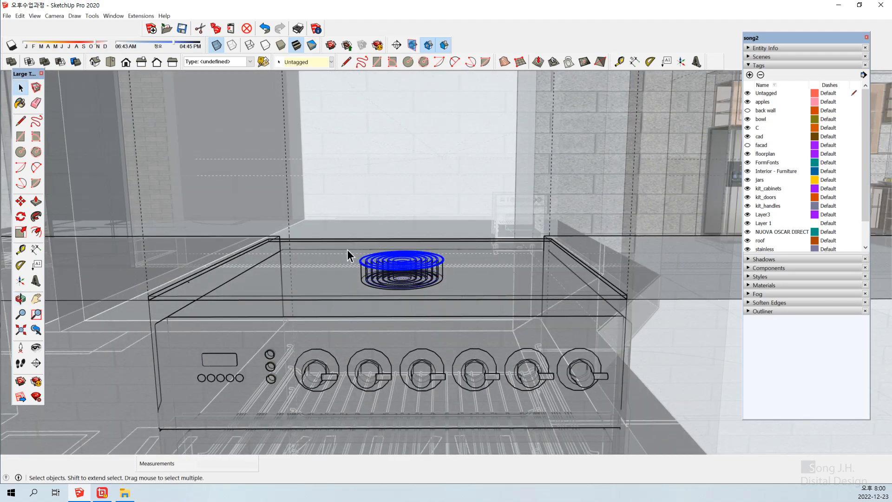
pyautogui.moveTo(347, 249); pyautogui.dragTo(451, 293)
pyautogui.rightClick(415, 272)
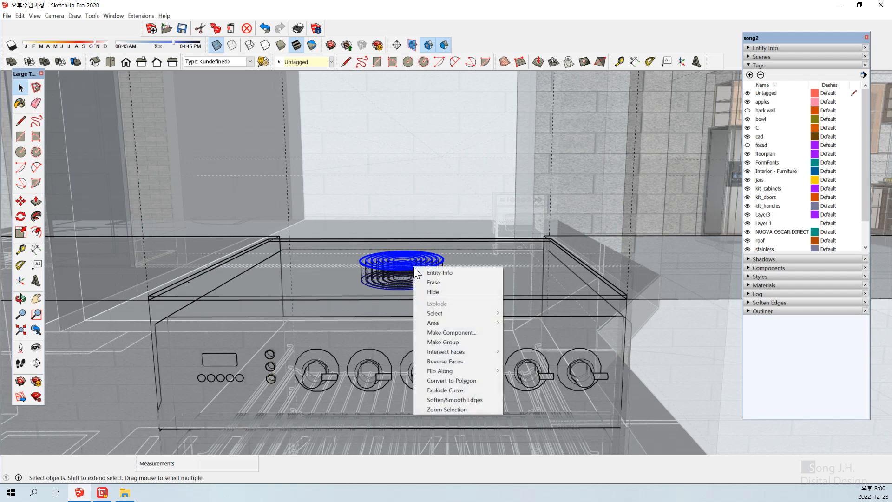
pyautogui.click(443, 343)
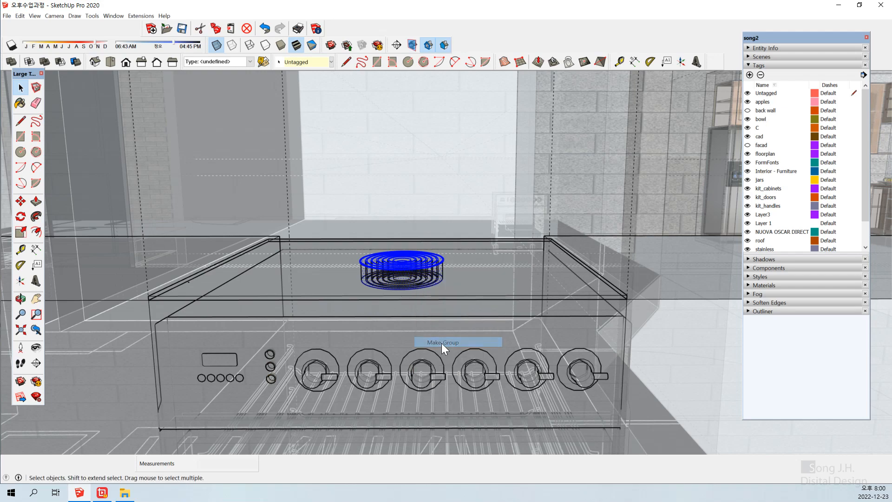
# Scale the round vent group along the green axis to about 0.83 and clear the selection.
pyautogui.moveTo(381, 323); pyautogui.dragTo(279, 418, button='middle')
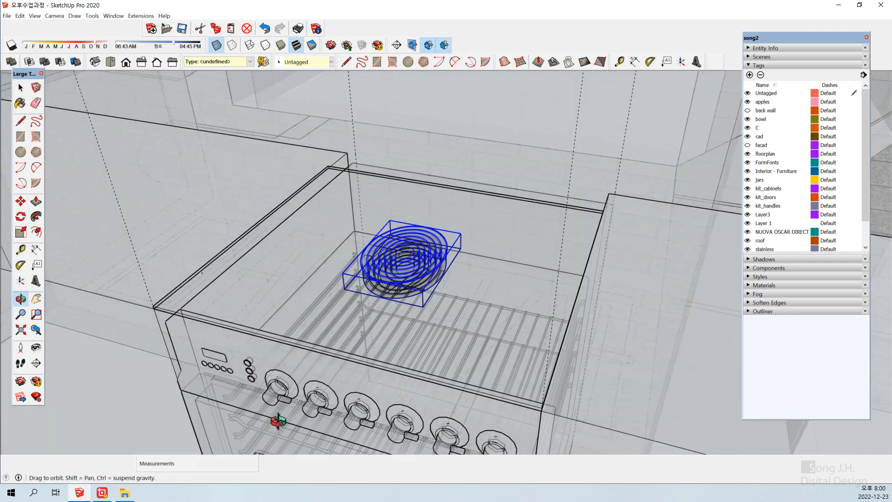
pyautogui.scroll(3, 395, 272)
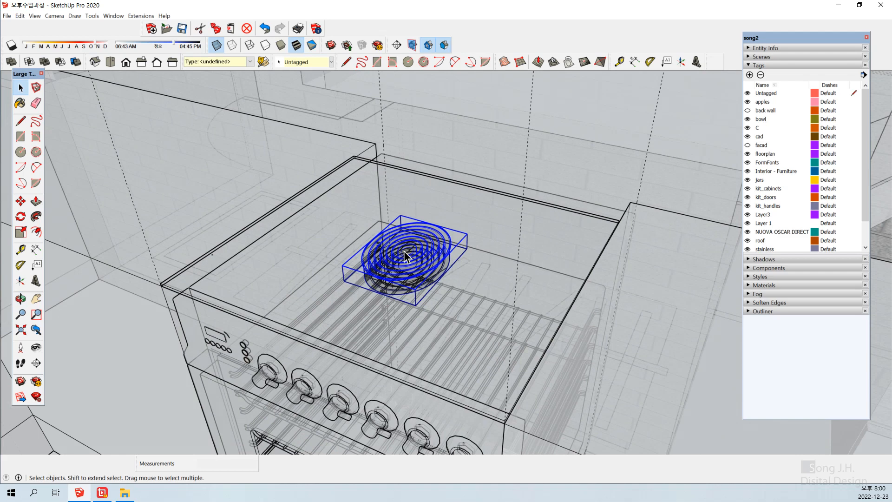
pyautogui.press('s')
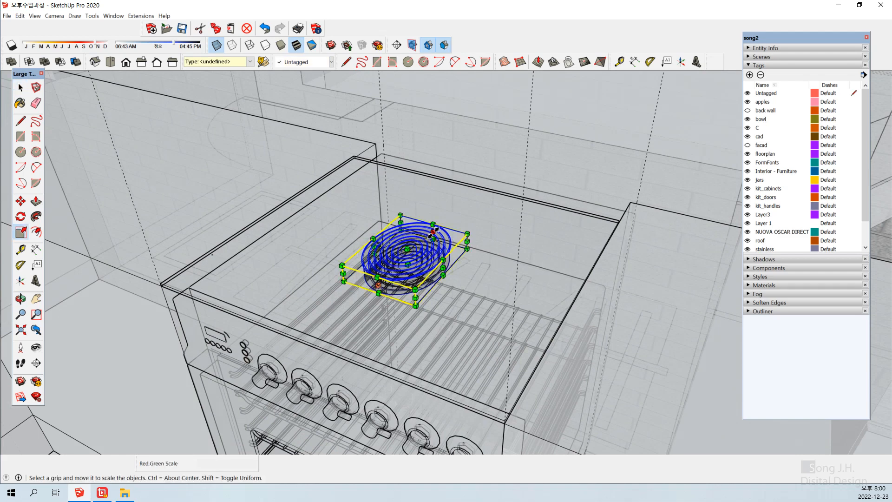
pyautogui.moveTo(433, 232); pyautogui.dragTo(427, 240)
pyautogui.hotkey('ctrl', 'z')
pyautogui.moveTo(431, 235); pyautogui.dragTo(426, 241)
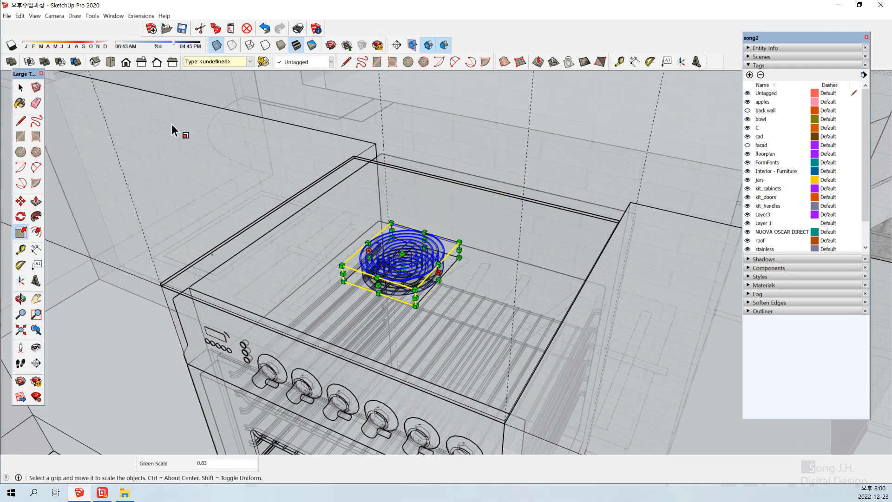
pyautogui.click(383, 269)
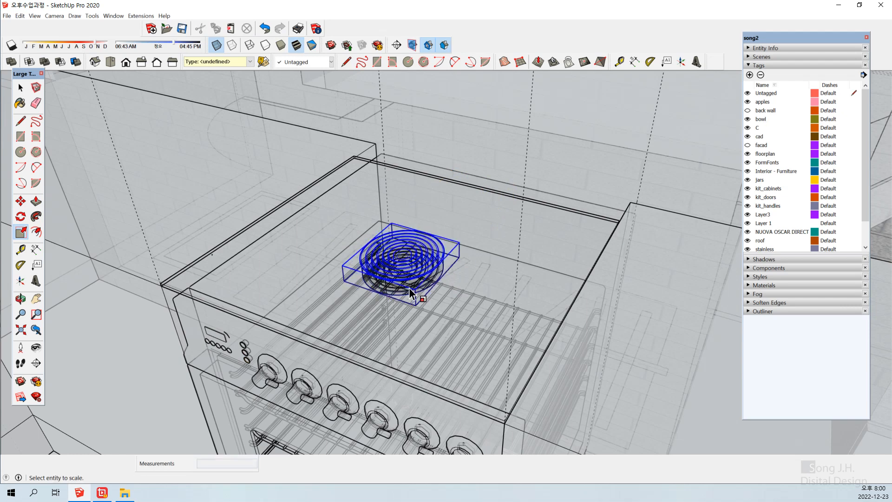
pyautogui.click(444, 306)
pyautogui.press('Escape')
# Turn off X-ray display and examine how the cooktop sits on the gas range between the counters.
pyautogui.scroll(-2, 693, 174)
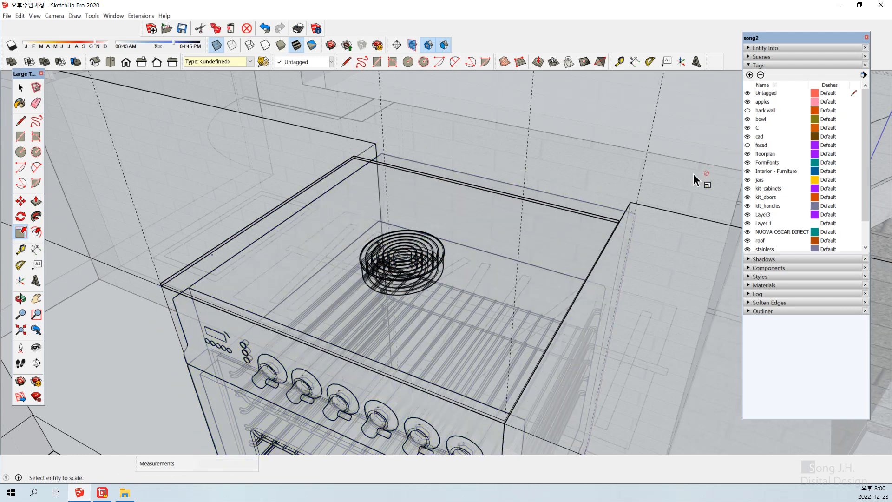
pyautogui.scroll(-5, 627, 219)
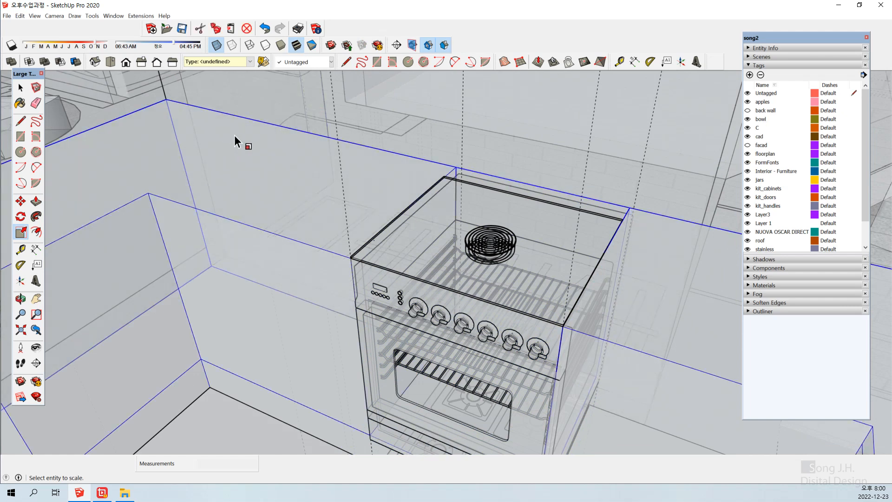
pyautogui.click(214, 44)
pyautogui.scroll(-3, 419, 202)
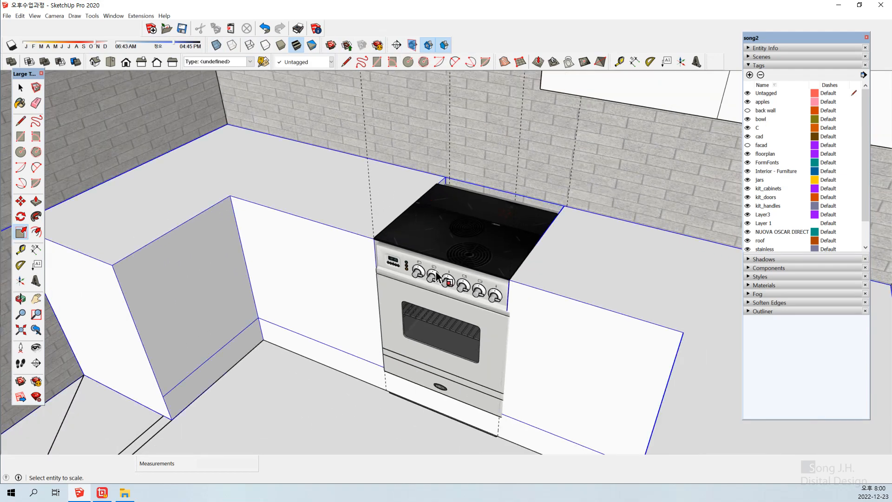
pyautogui.click(449, 302)
pyautogui.moveTo(449, 302); pyautogui.dragTo(458, 253, button='middle')
pyautogui.scroll(3, 418, 261)
pyautogui.scroll(5, 406, 260)
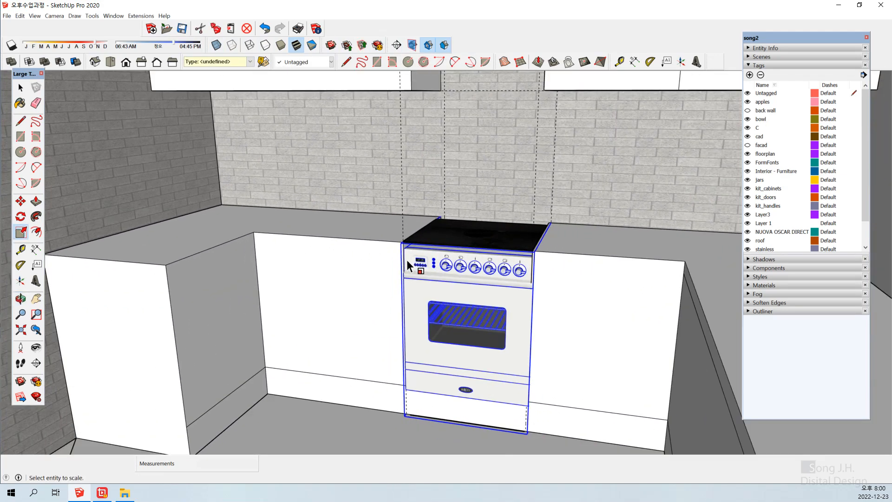
# Turn on X-ray display and scale the cooktop's top surface along the green axis by about 1.21 toward the wall.
pyautogui.moveTo(532, 149); pyautogui.dragTo(358, 258, button='middle')
pyautogui.press('s')
pyautogui.click(603, 243)
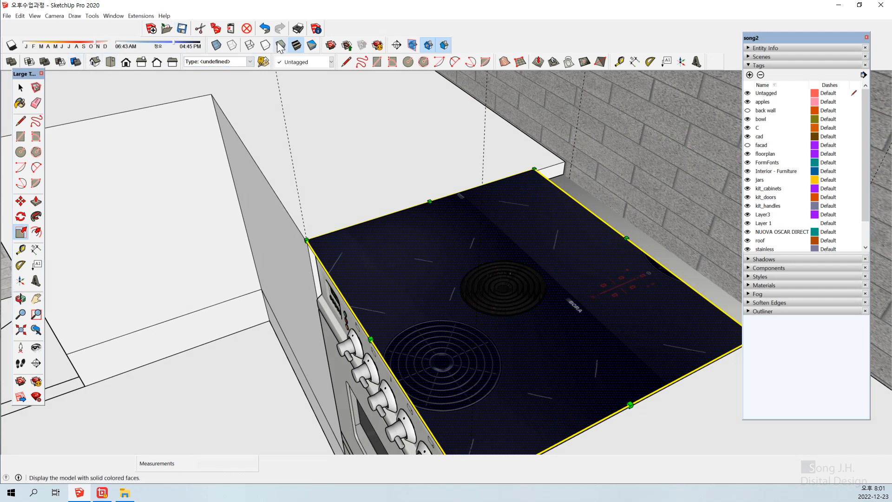
pyautogui.click(215, 45)
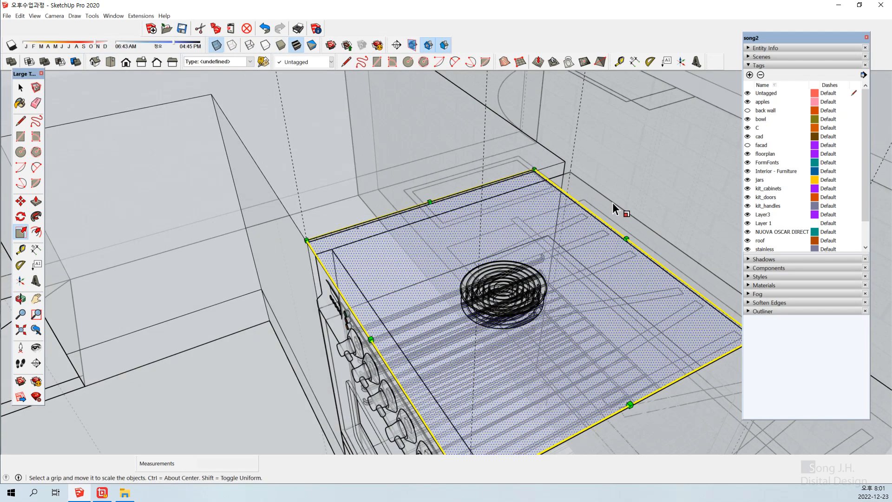
pyautogui.moveTo(641, 253); pyautogui.dragTo(595, 265, button='middle')
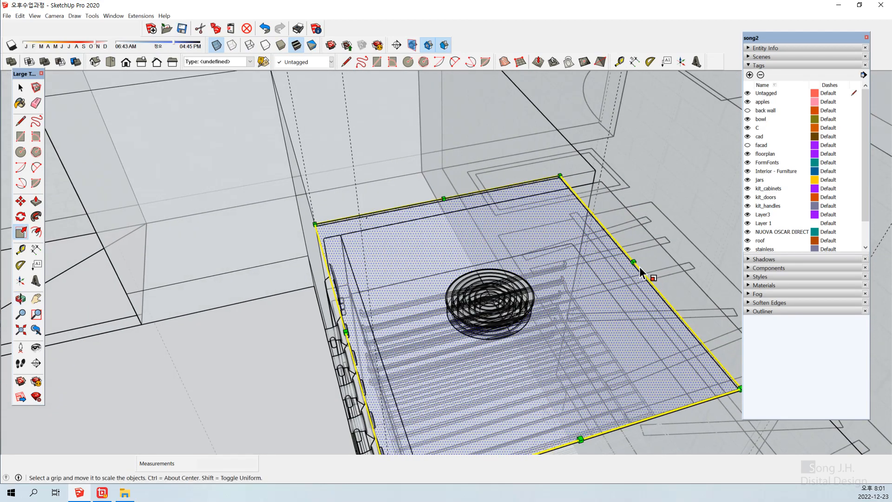
pyautogui.moveTo(658, 271); pyautogui.dragTo(595, 270, button='middle')
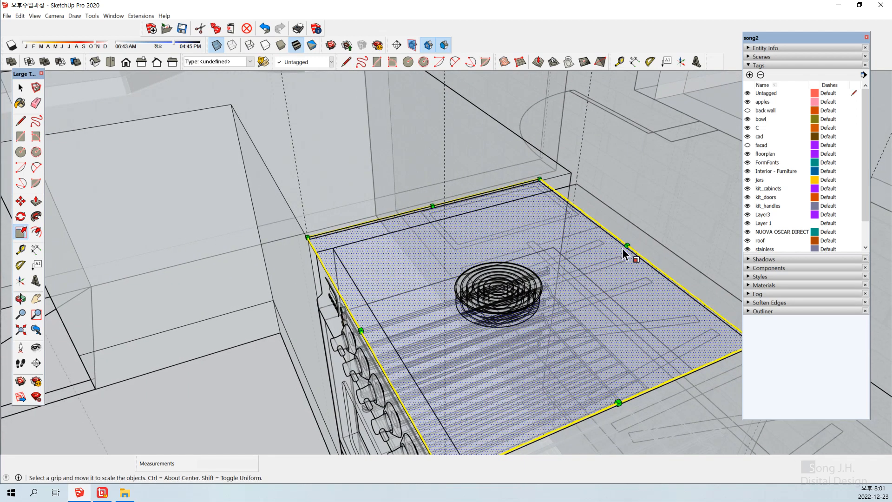
pyautogui.moveTo(626, 246); pyautogui.dragTo(664, 233)
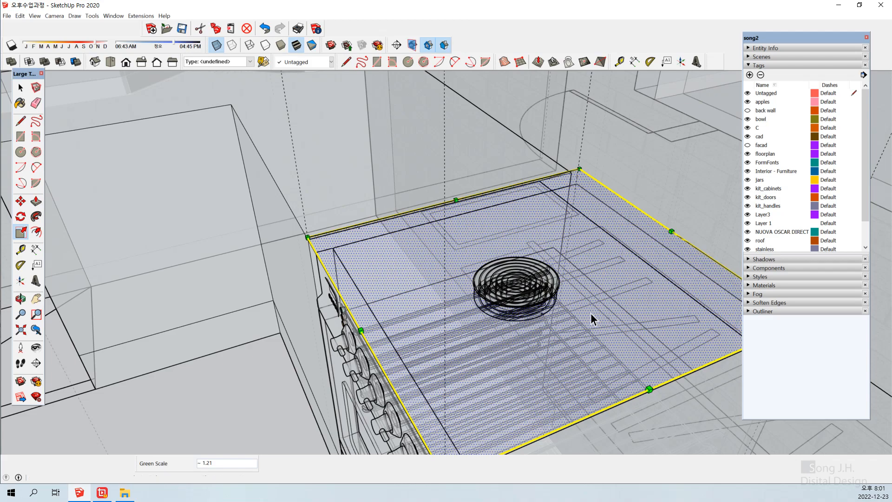
pyautogui.moveTo(591, 319); pyautogui.dragTo(673, 286, button='middle')
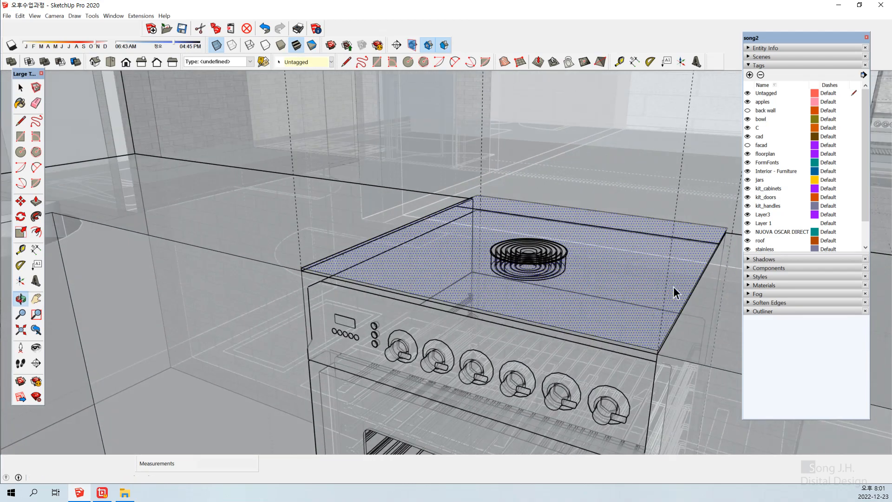
pyautogui.press('space')
pyautogui.moveTo(403, 328); pyautogui.dragTo(424, 235, button='middle')
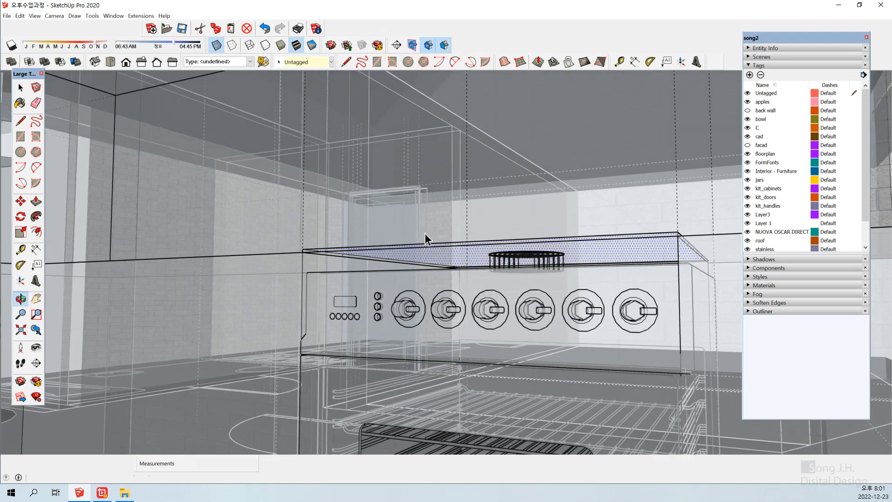
pyautogui.click(450, 252)
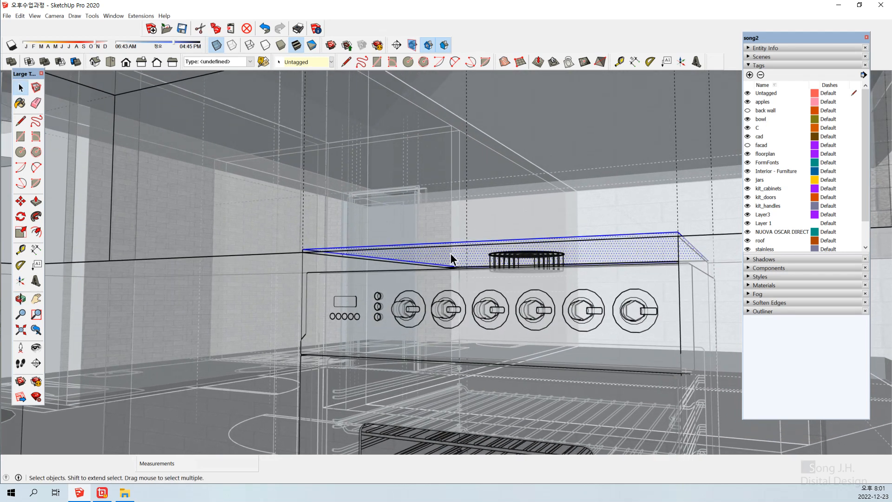
pyautogui.press('p')
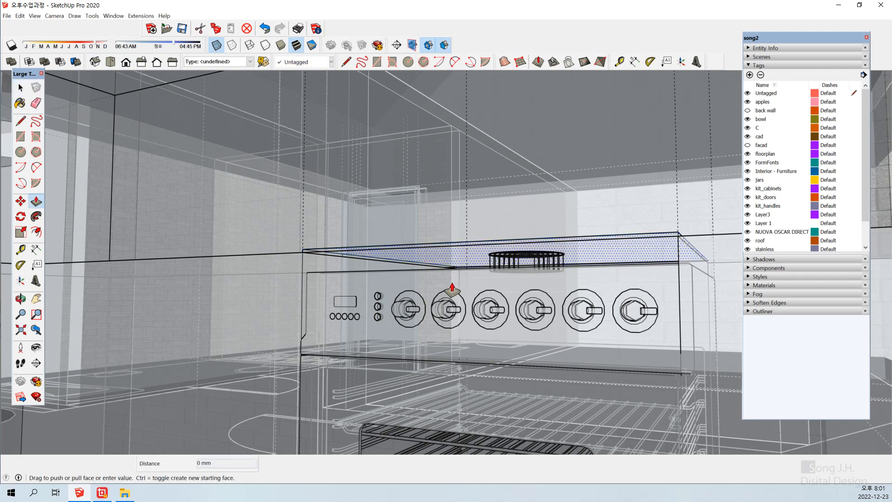
pyautogui.press('Escape')
pyautogui.press('space')
pyautogui.moveTo(380, 264); pyautogui.dragTo(355, 302, button='middle')
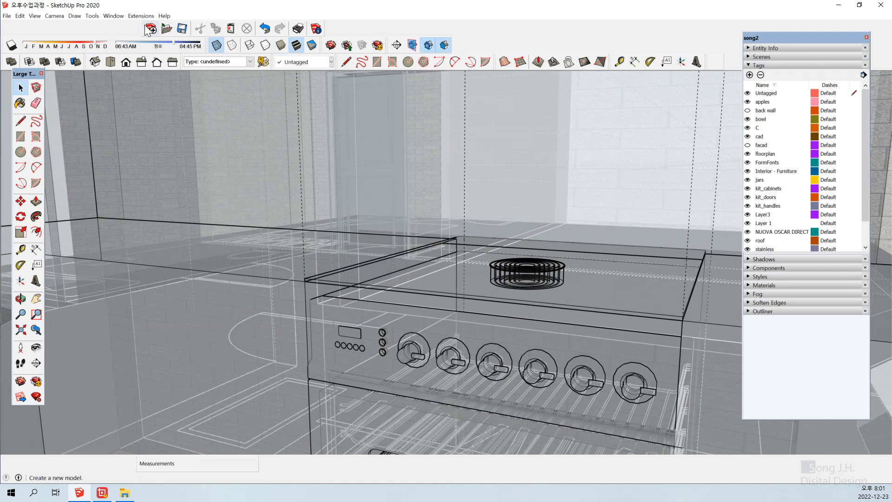
# Turn off X-ray display and push the cooktop's left side face inward by about 2 mm.
pyautogui.click(218, 43)
pyautogui.moveTo(433, 355); pyautogui.dragTo(404, 259, button='middle')
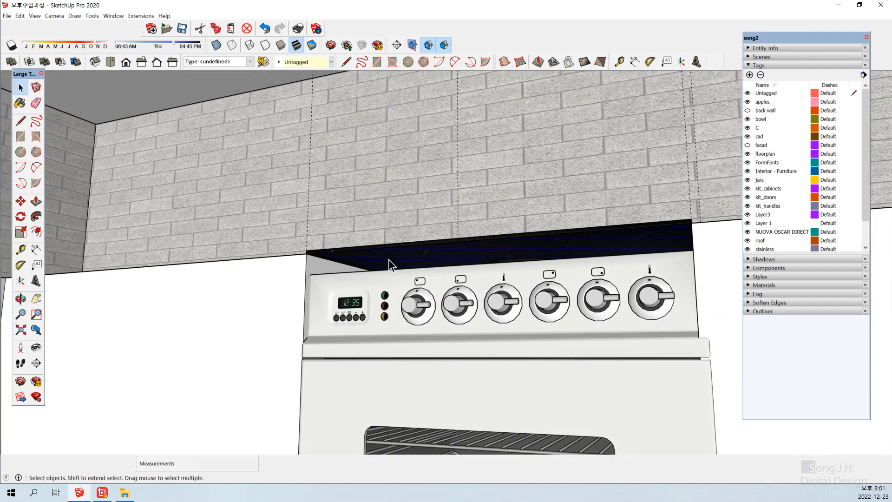
pyautogui.press('p')
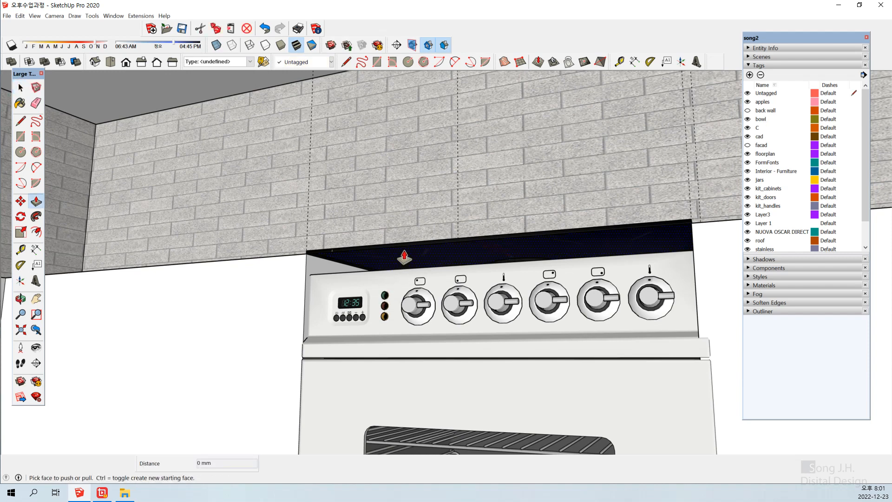
pyautogui.scroll(2, 403, 255)
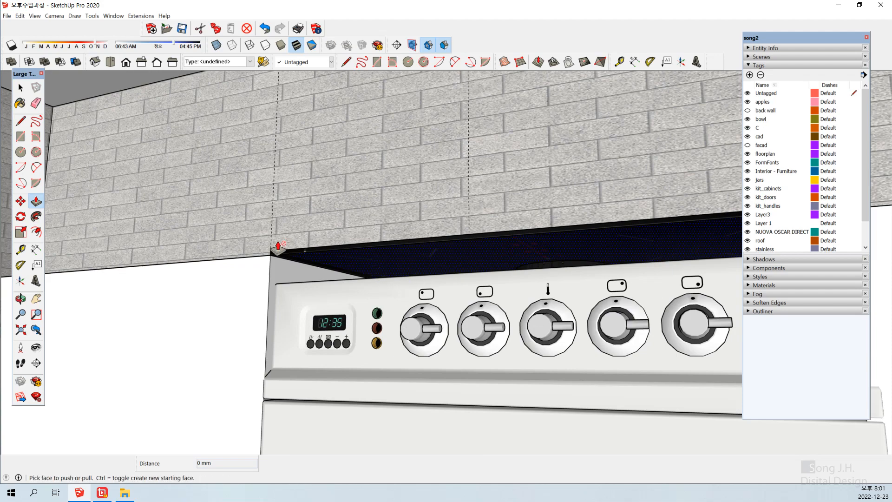
pyautogui.scroll(1, 288, 260)
pyautogui.scroll(4, 292, 262)
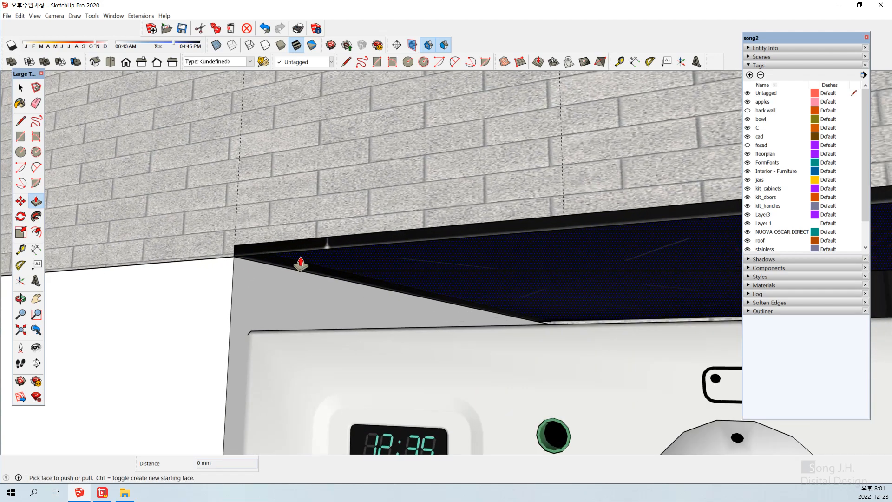
pyautogui.scroll(3, 302, 264)
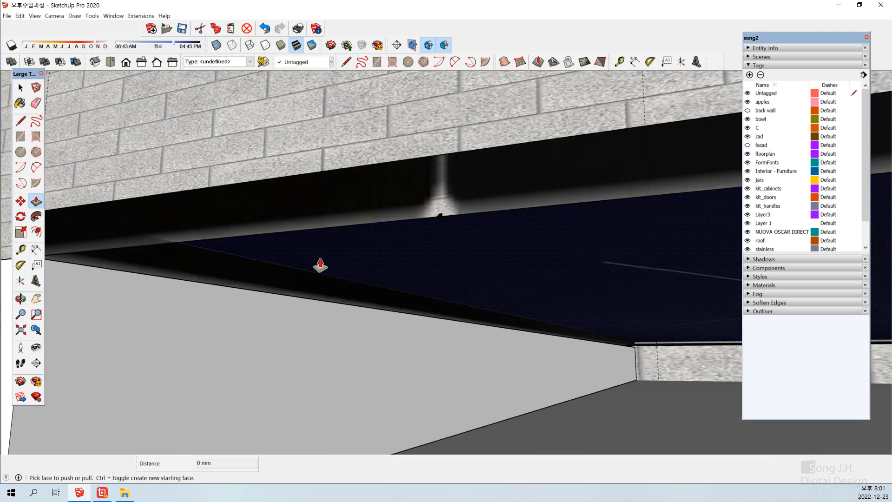
pyautogui.click(256, 293)
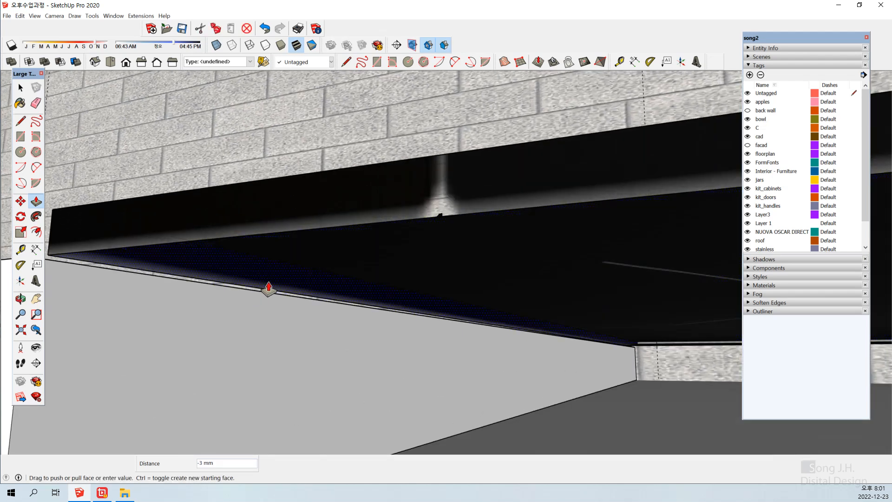
pyautogui.click(266, 290)
pyautogui.scroll(-3, 271, 255)
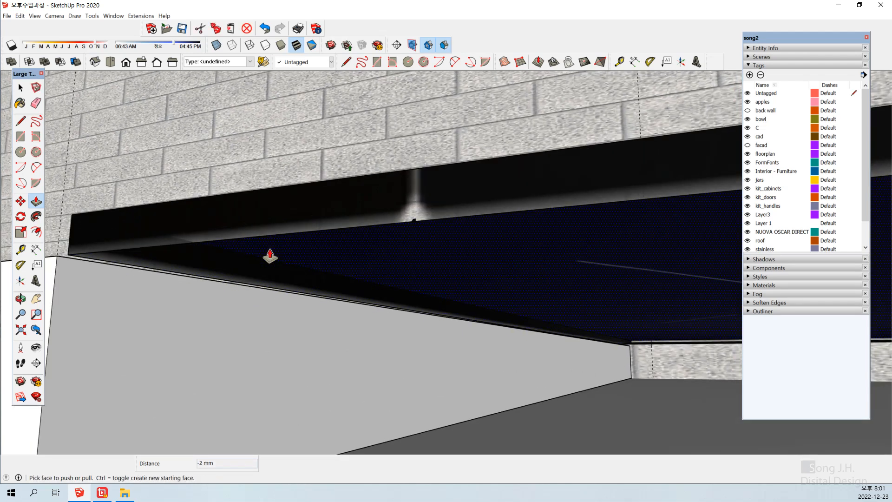
pyautogui.scroll(-1, 370, 285)
pyautogui.click(389, 270)
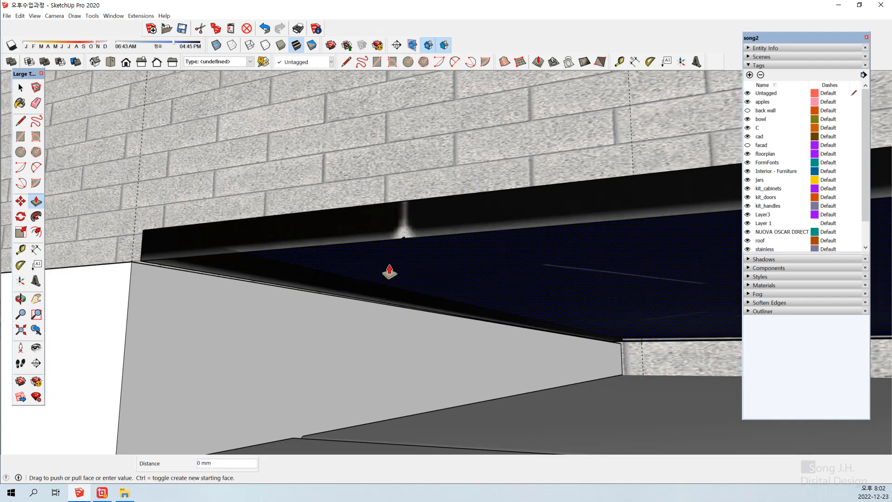
pyautogui.click(390, 271)
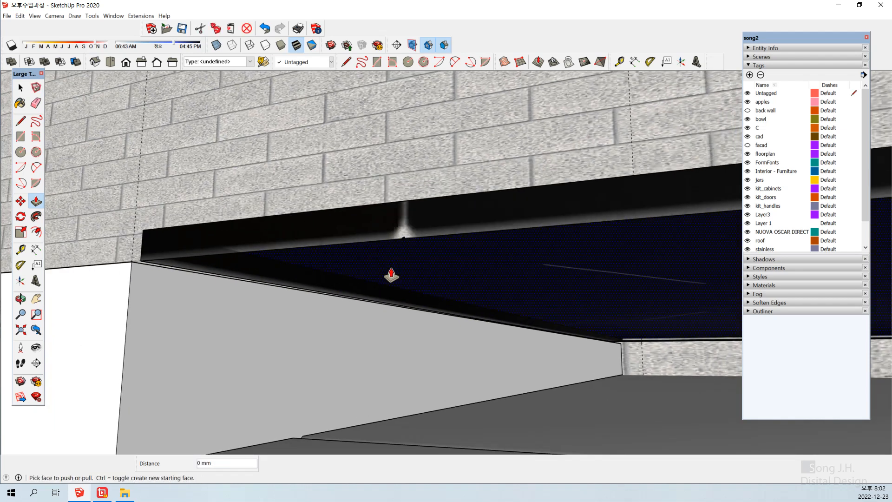
pyautogui.press('space')
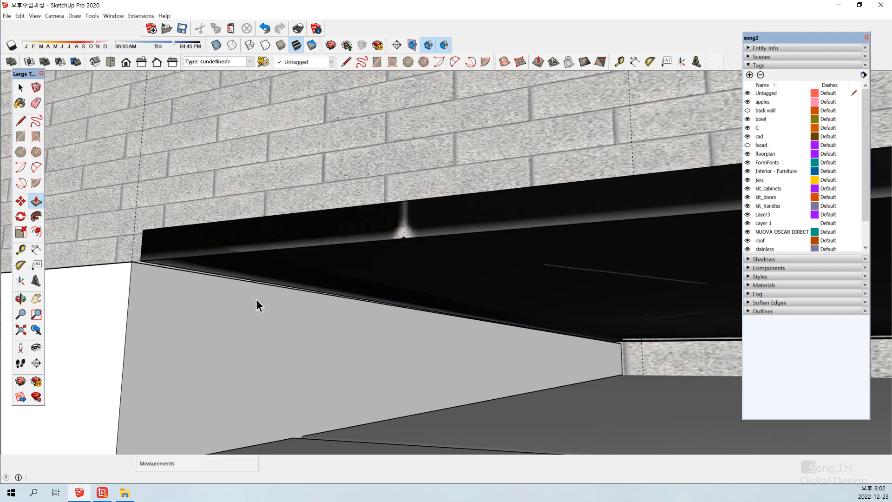
# Select all faces and edges of the black cooktop slab and make them a group.
pyautogui.scroll(-3, 241, 297)
pyautogui.moveTo(291, 312); pyautogui.dragTo(297, 352, button='middle')
pyautogui.click(202, 291)
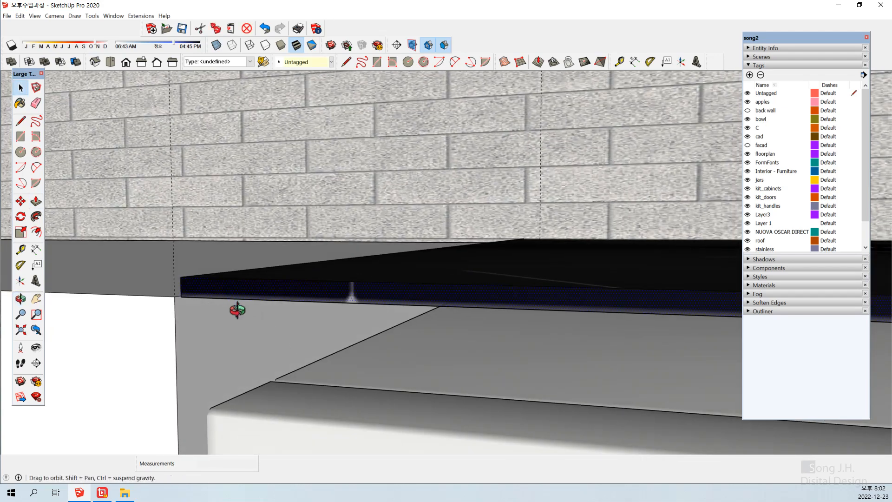
pyautogui.moveTo(235, 308)
pyautogui.mouseDown(button='middle')
pyautogui.moveTo(254, 345)
pyautogui.moveTo(506, 256)
pyautogui.mouseUp(button='middle')
pyautogui.click(505, 256)
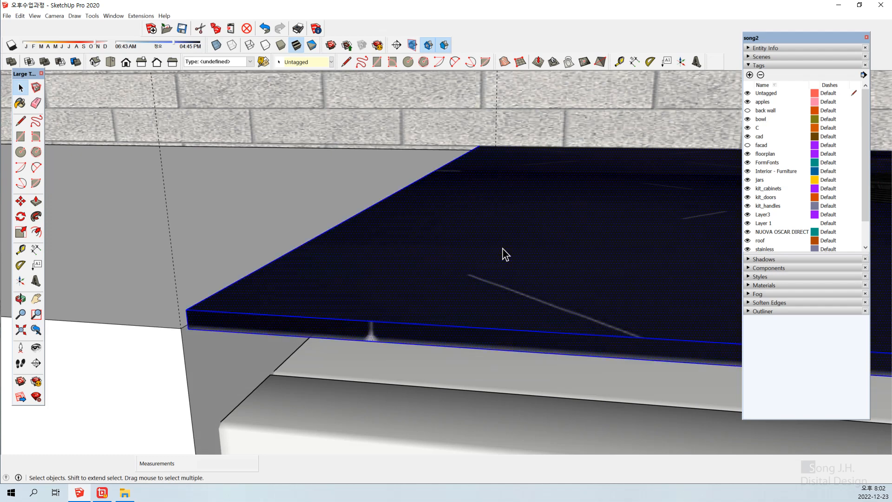
pyautogui.moveTo(395, 240)
pyautogui.mouseDown(button='middle')
pyautogui.moveTo(398, 299)
pyautogui.moveTo(418, 247)
pyautogui.mouseUp(button='middle')
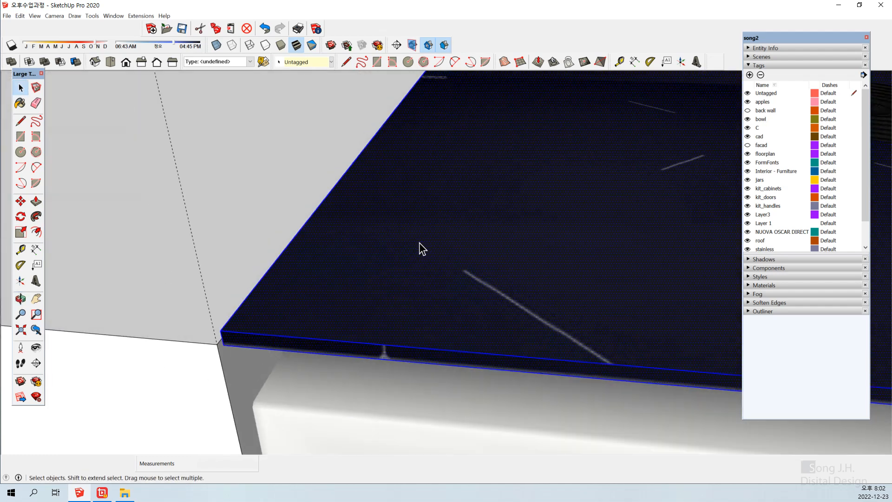
pyautogui.rightClick(420, 243)
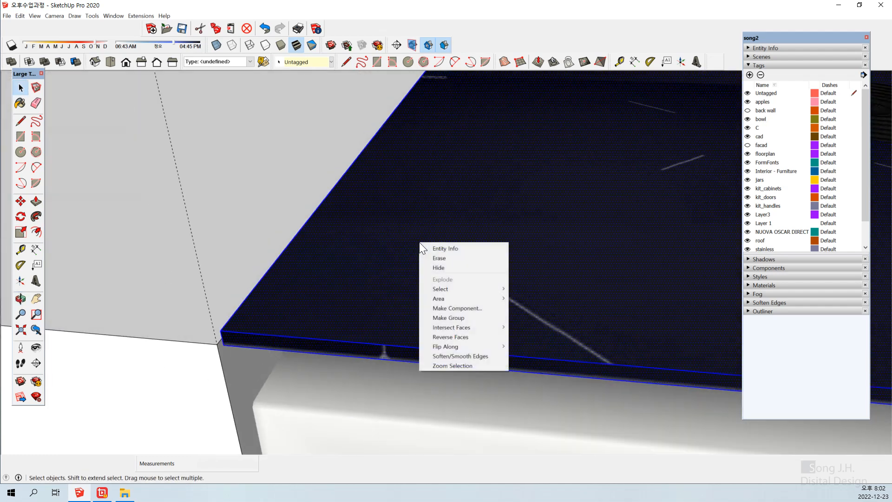
pyautogui.click(448, 317)
pyautogui.scroll(2, 372, 254)
pyautogui.scroll(-2, 374, 261)
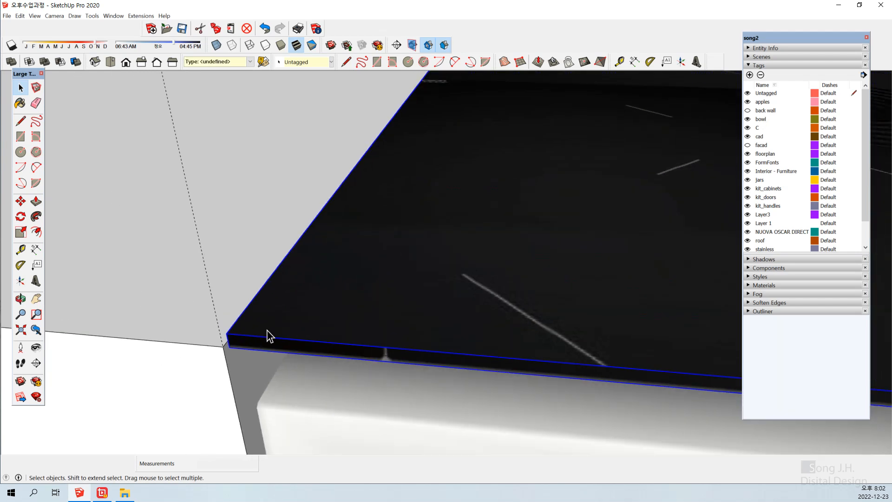
pyautogui.scroll(-2, 267, 328)
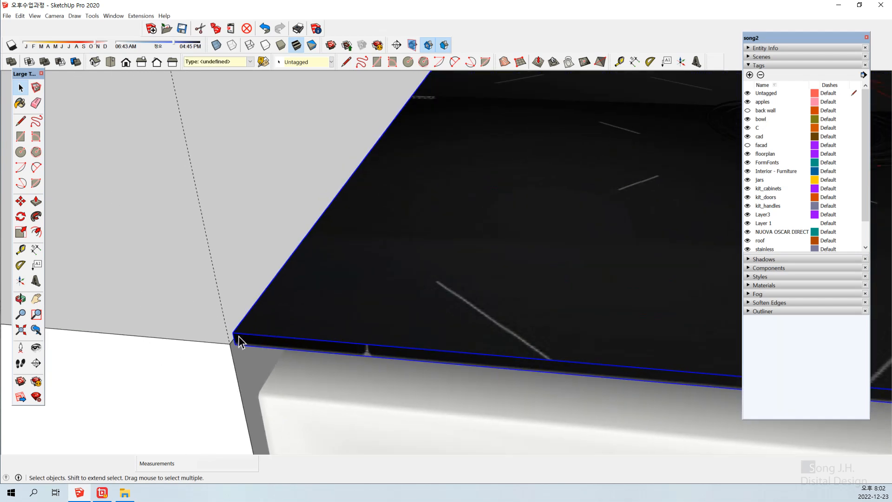
pyautogui.press('m')
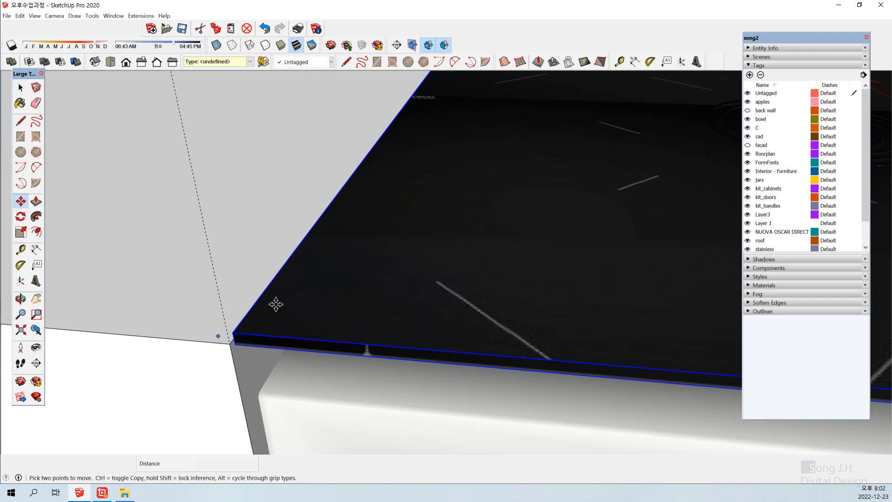
pyautogui.scroll(-5, 439, 285)
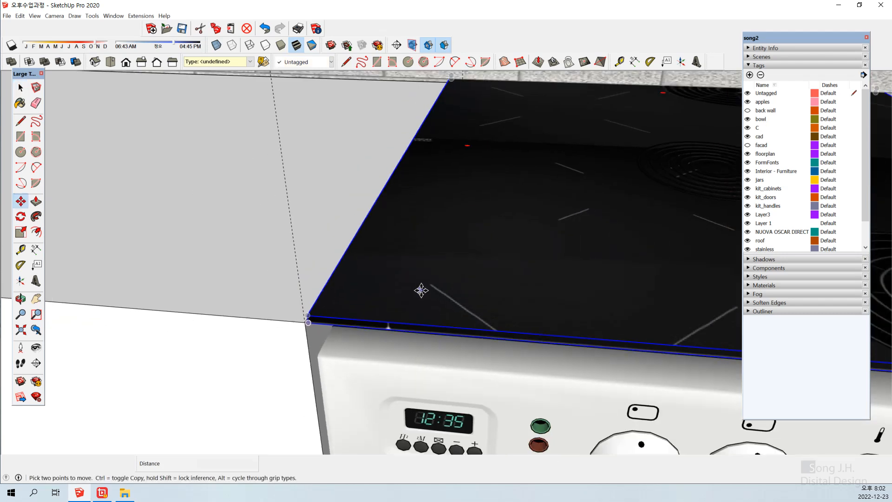
pyautogui.click(640, 209)
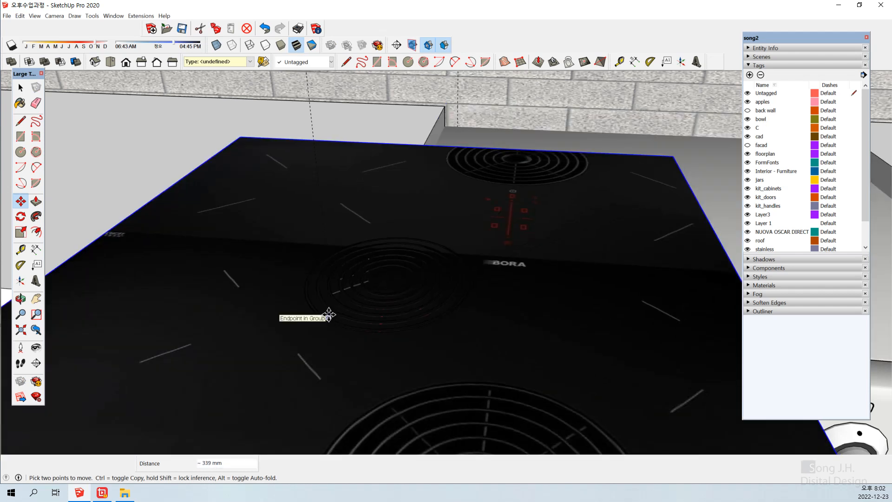
pyautogui.click(329, 314)
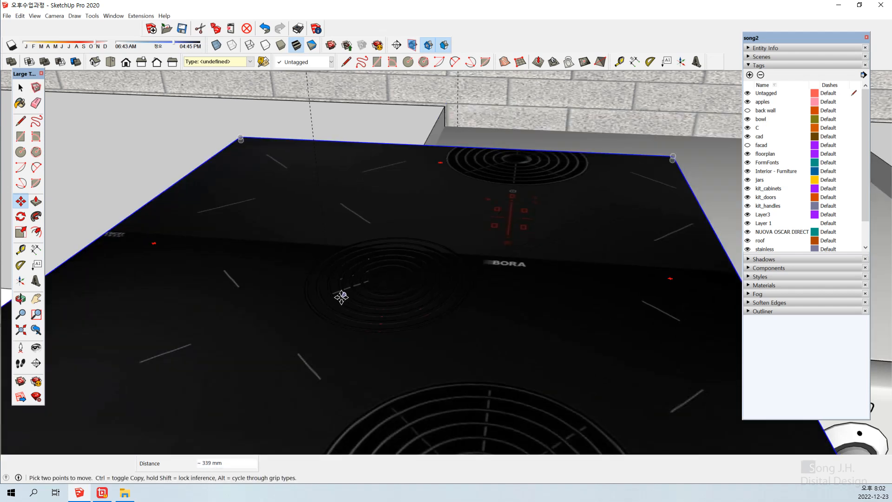
pyautogui.press('Escape')
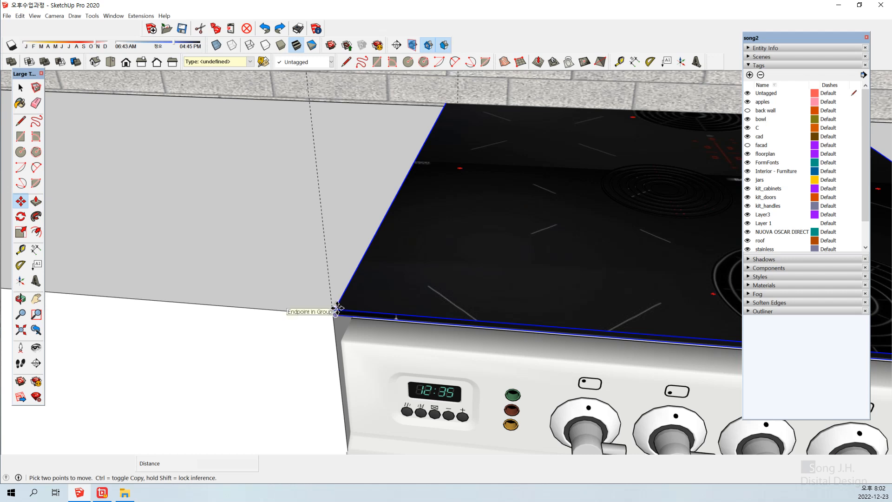
# Move the cooktop slab group by its front-left corner onto the adjoining counter's front corner so it sits flush.
pyautogui.click(336, 309)
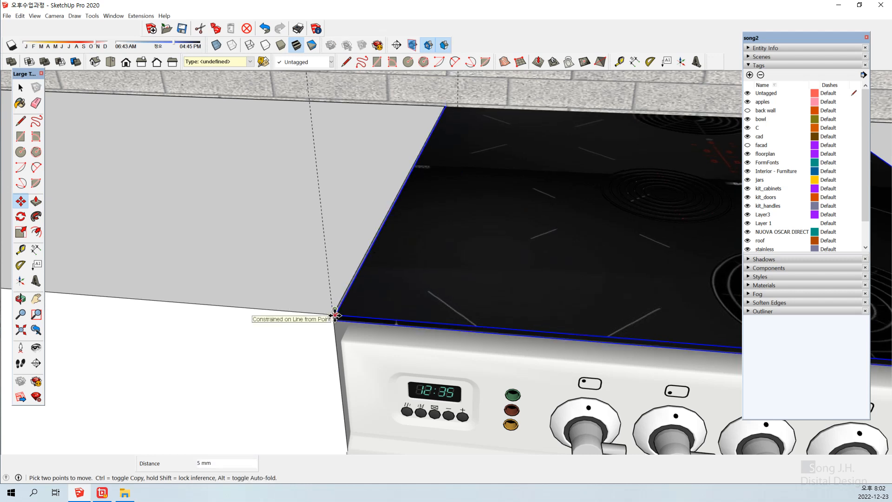
pyautogui.click(334, 312)
pyautogui.press('space')
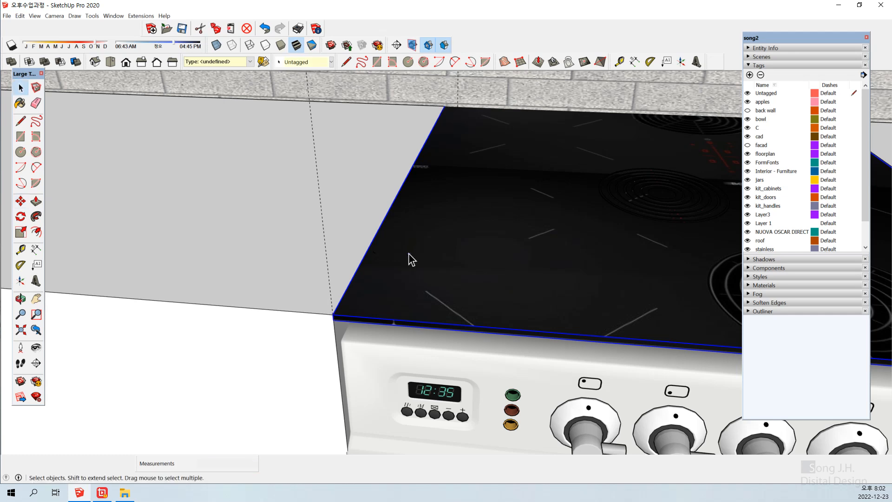
# Try to push/pull the gas range's ledge surface beneath the cooktop from inside the range's nested group.
pyautogui.scroll(-3, 408, 253)
pyautogui.moveTo(404, 269); pyautogui.dragTo(412, 248, button='middle')
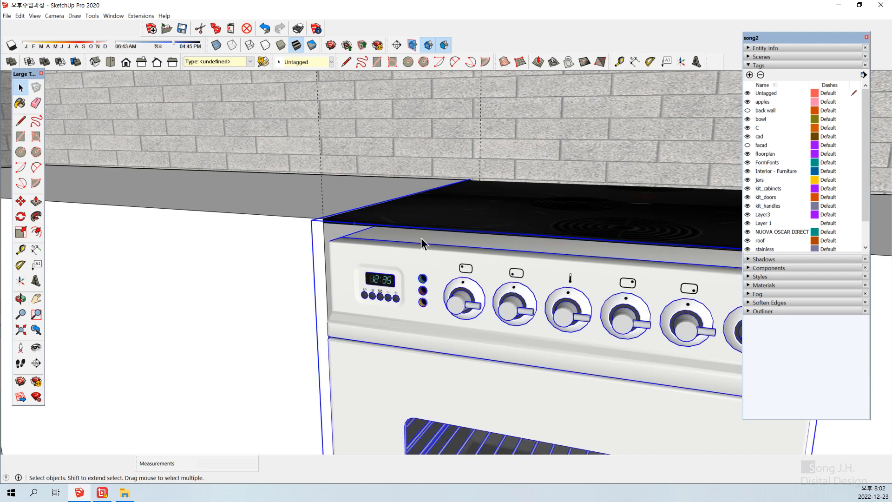
pyautogui.doubleClick(420, 237)
pyautogui.doubleClick(421, 238)
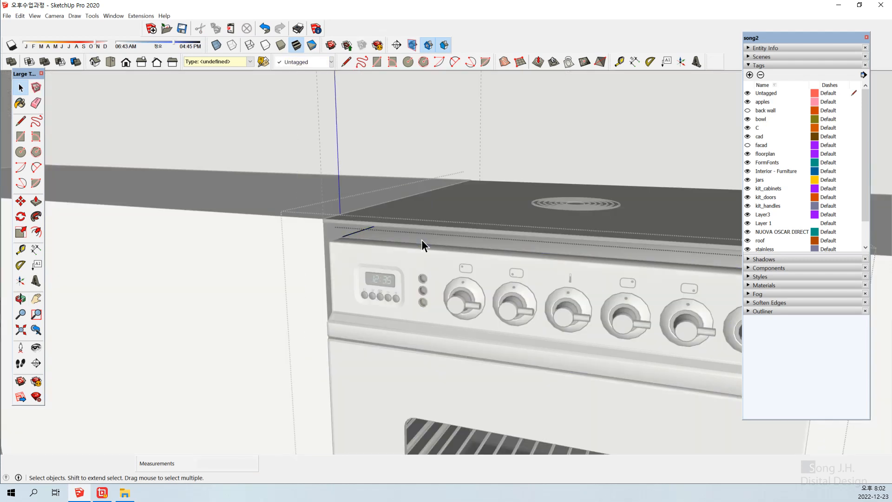
pyautogui.click(422, 239)
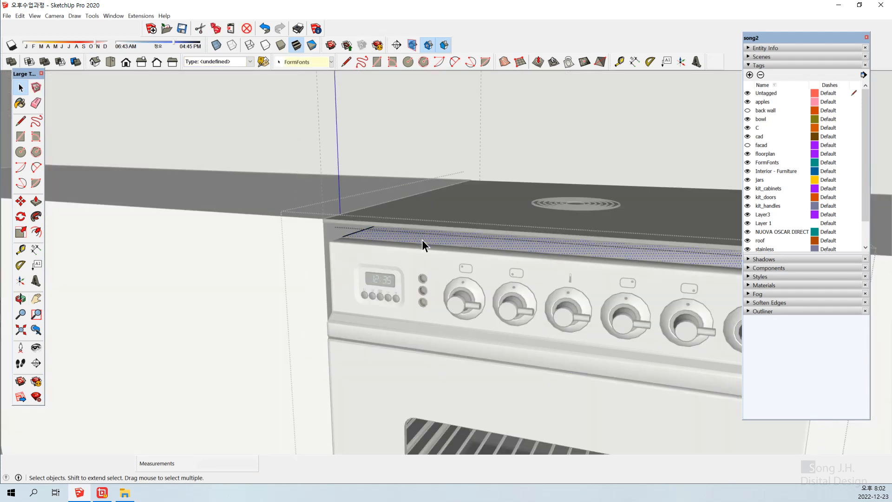
pyautogui.press('p')
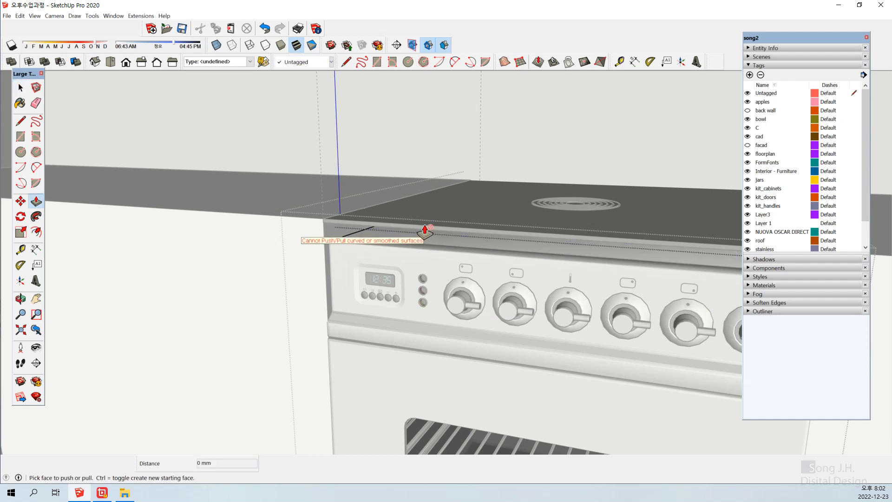
pyautogui.press('space')
pyautogui.moveTo(428, 249); pyautogui.dragTo(447, 196, button='middle')
pyautogui.scroll(-3, 447, 195)
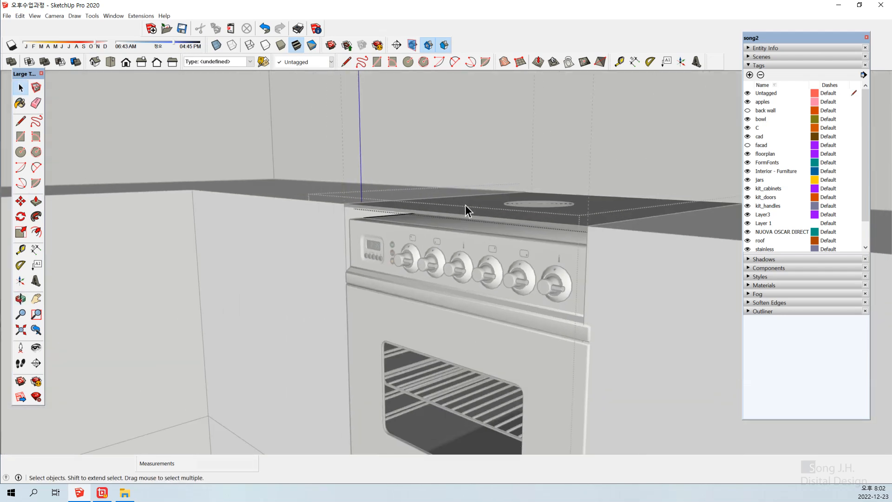
pyautogui.scroll(-5, 464, 205)
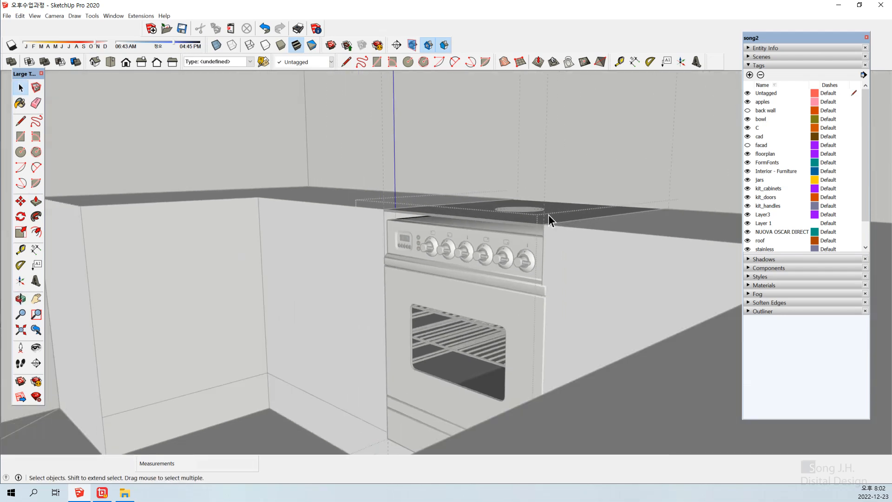
pyautogui.moveTo(548, 214); pyautogui.dragTo(603, 281, button='middle')
pyautogui.click(603, 280)
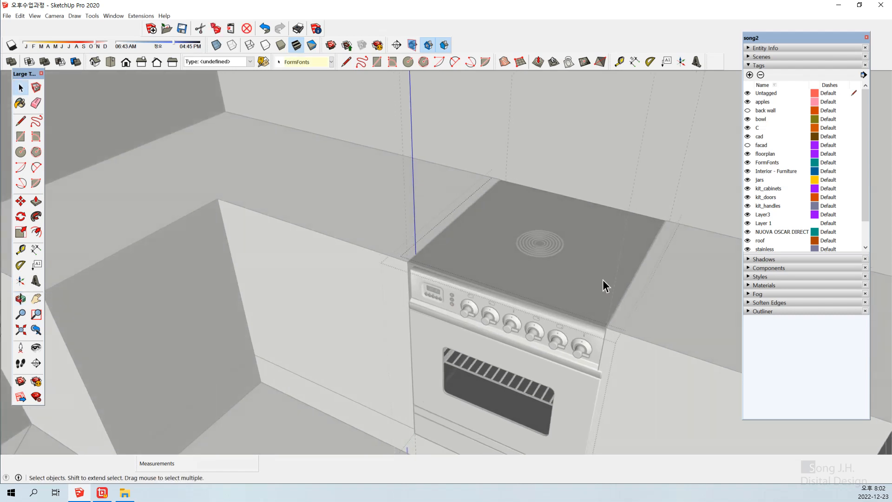
pyautogui.press('Escape')
pyautogui.press('Escape')
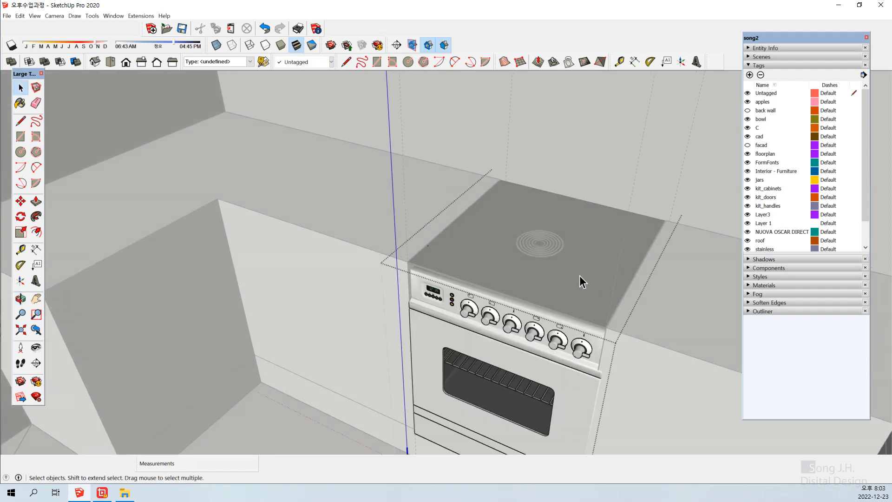
# Draw a rectangle about 573 by 27 mm across the front gap between the cooktop and the range's control panel.
pyautogui.moveTo(523, 302); pyautogui.dragTo(660, 288, button='middle')
pyautogui.moveTo(510, 295); pyautogui.dragTo(545, 241, button='middle')
pyautogui.scroll(6, 591, 238)
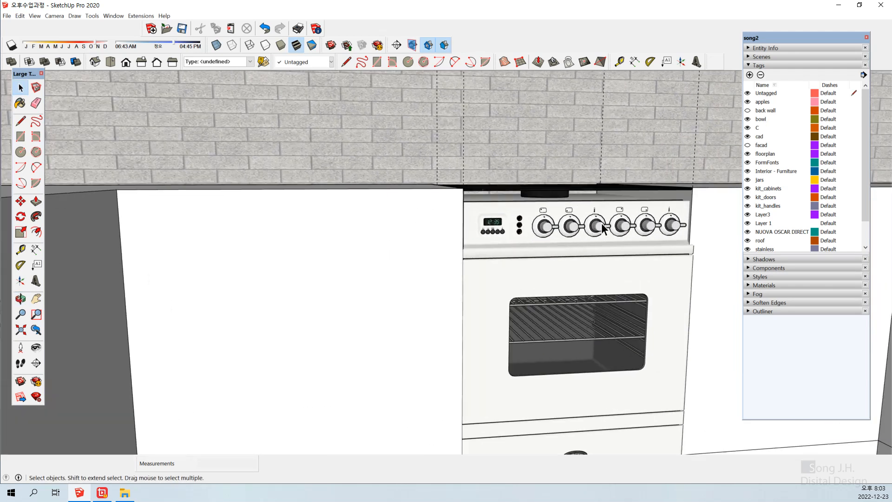
pyautogui.scroll(2, 713, 195)
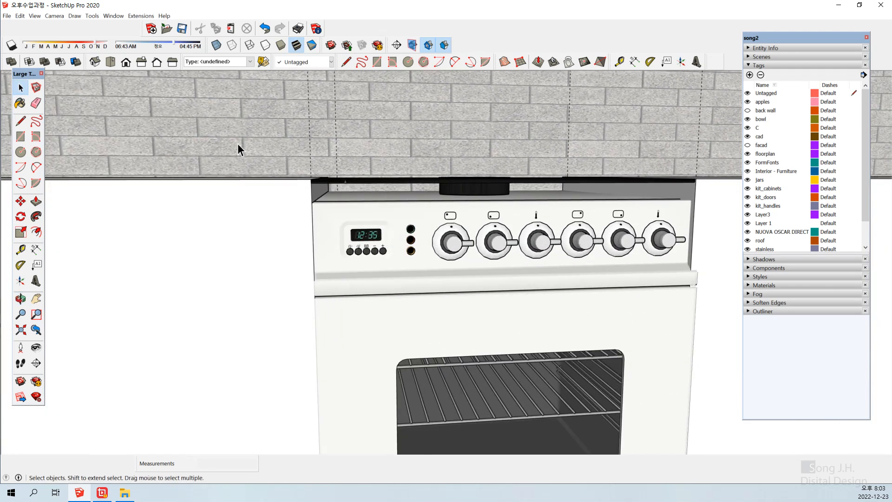
pyautogui.click(20, 137)
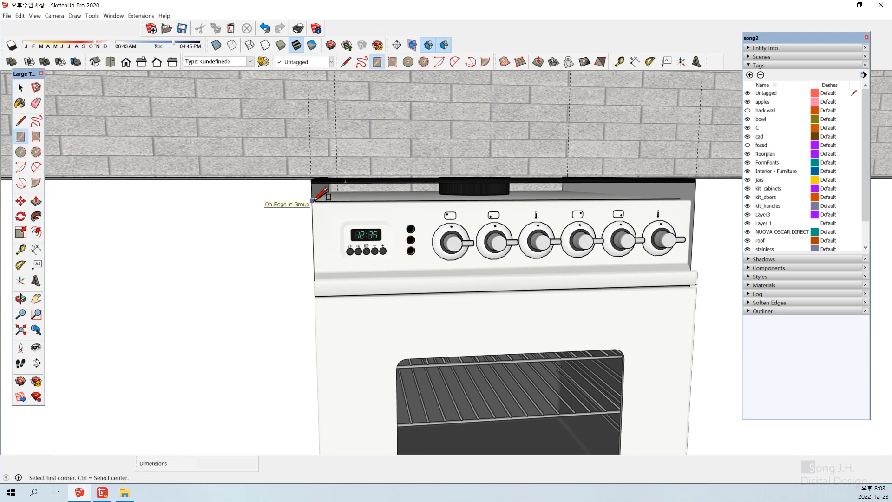
pyautogui.press('o')
pyautogui.moveTo(416, 281); pyautogui.dragTo(435, 268)
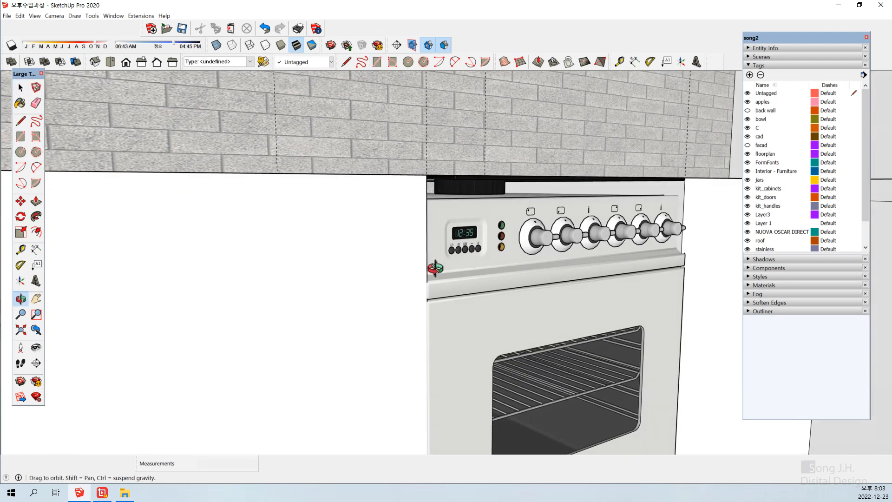
pyautogui.moveTo(435, 268); pyautogui.dragTo(398, 276, button='middle')
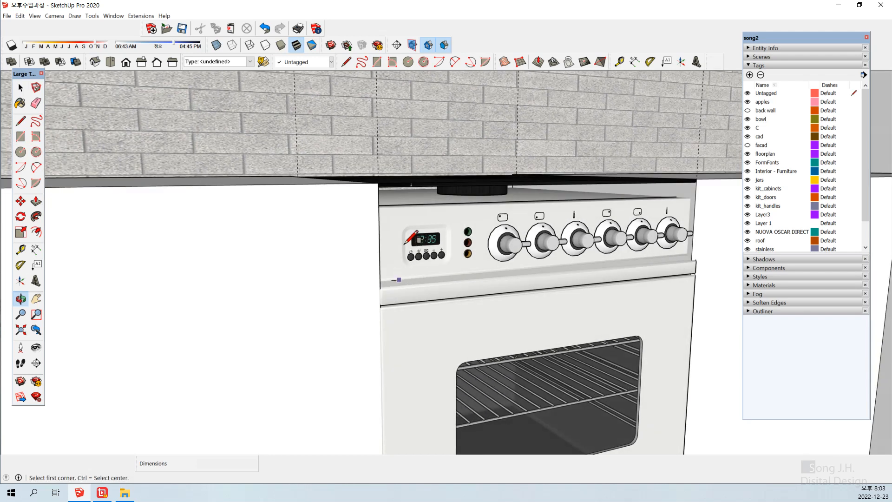
pyautogui.click(378, 203)
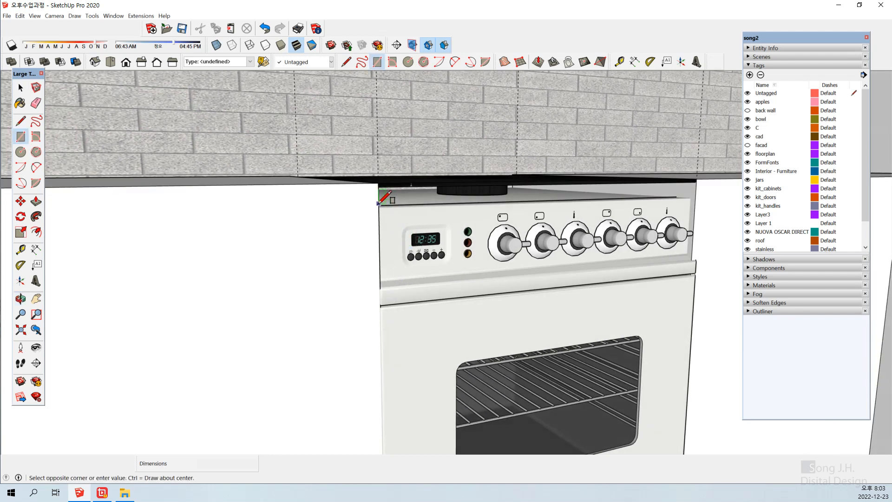
pyautogui.click(696, 181)
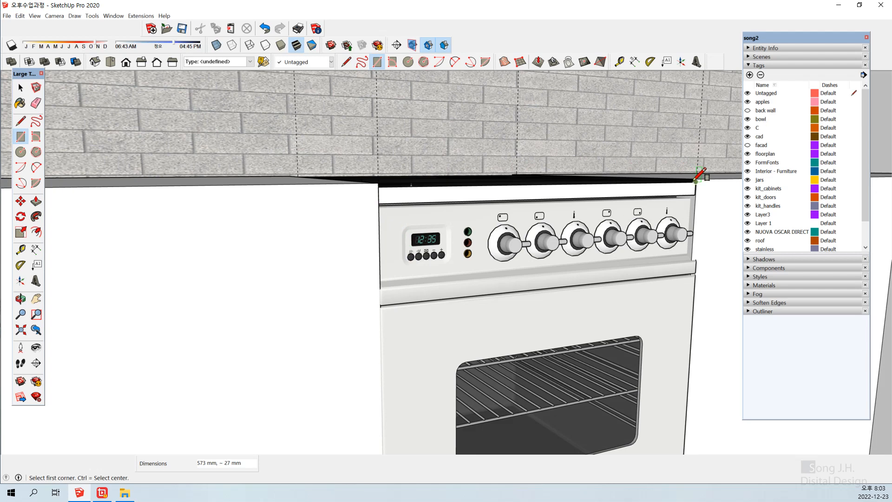
pyautogui.press('space')
# Push/pull the front strip below the cooktop outward by 10 mm.
pyautogui.moveTo(547, 228)
pyautogui.mouseDown(button='middle')
pyautogui.moveTo(454, 215)
pyautogui.moveTo(550, 242)
pyautogui.mouseUp(button='middle')
pyautogui.click(452, 214)
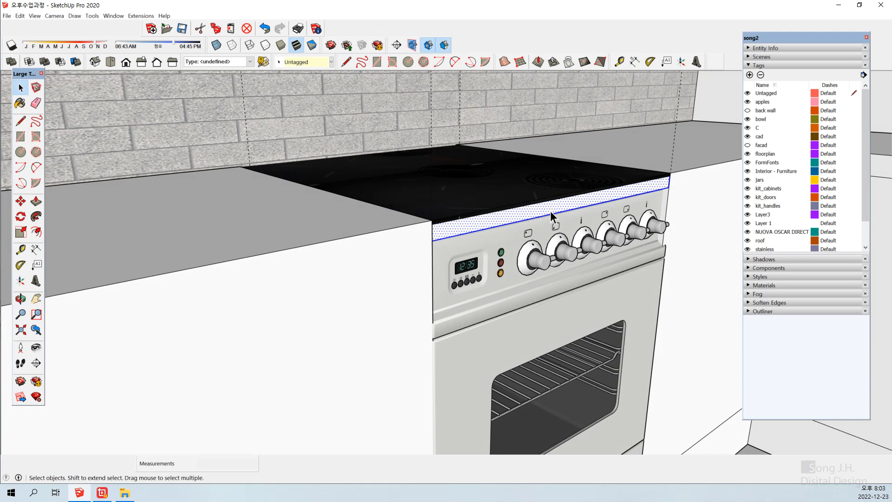
pyautogui.press('p')
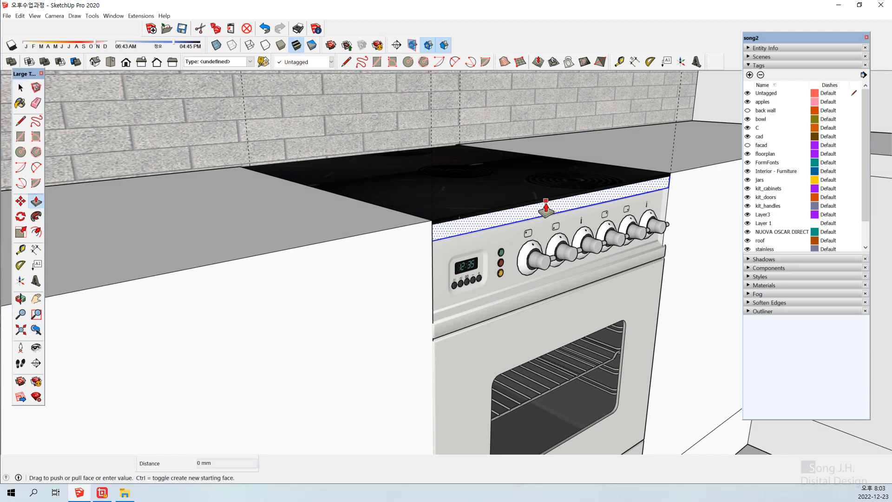
pyautogui.doubleClick(550, 211)
pyautogui.click(550, 211)
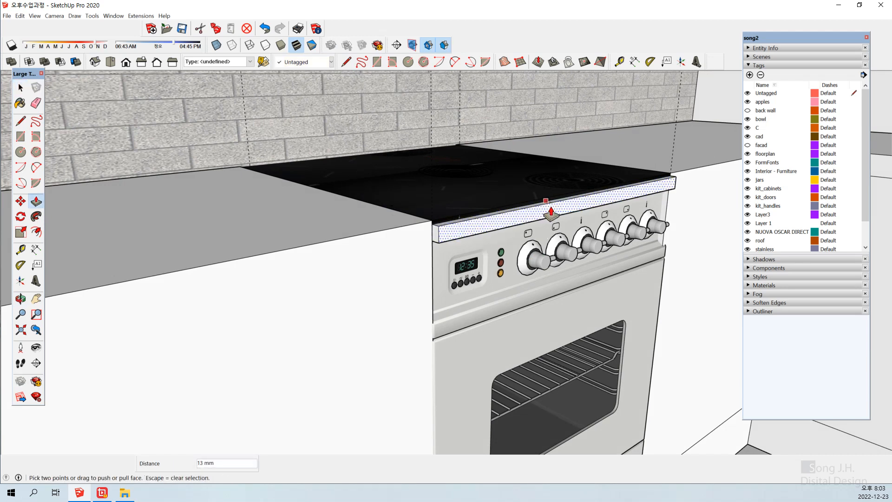
pyautogui.write('10')
pyautogui.press('Return')
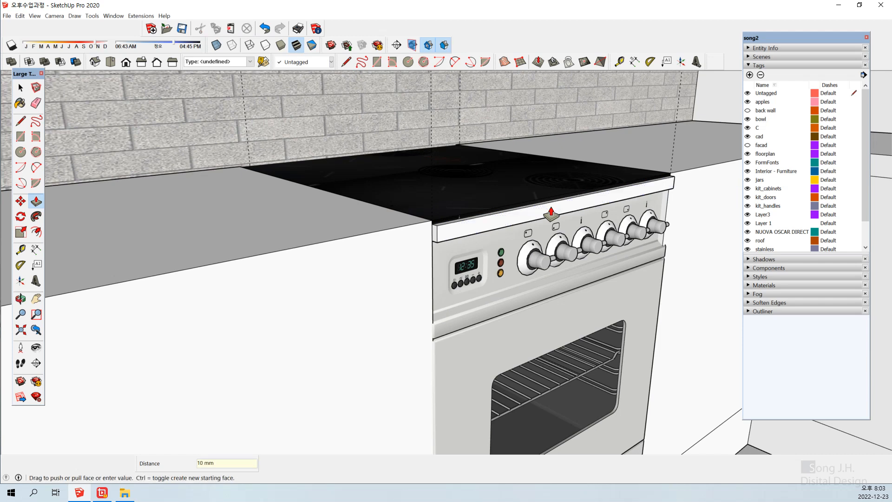
# Select the extruded front strip's geometry and make it a group.
pyautogui.press('space')
pyautogui.click(537, 212)
pyautogui.rightClick(537, 212)
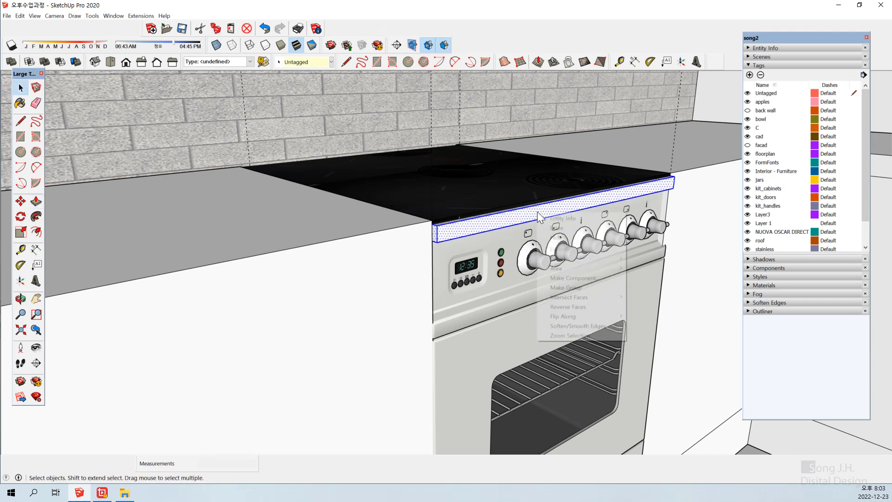
pyautogui.click(568, 288)
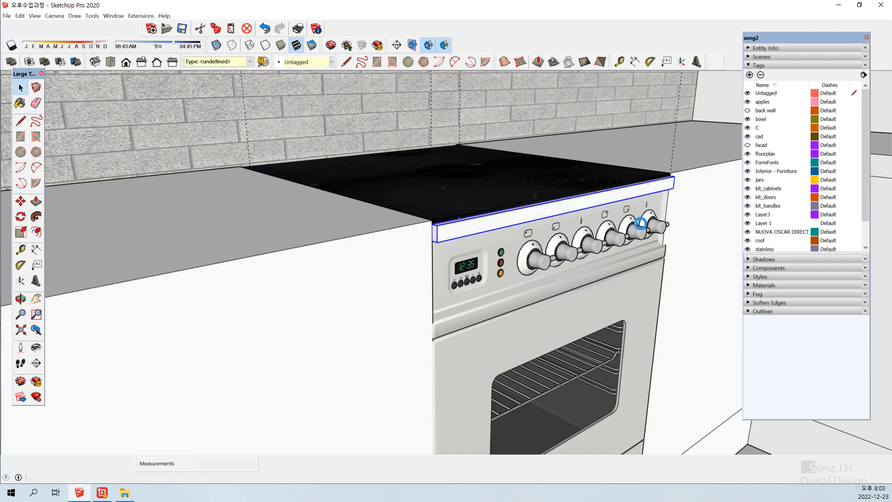
# Paint the front strip group with Color M05 and lower that colour's luminance to 0 so it is black.
pyautogui.press('b')
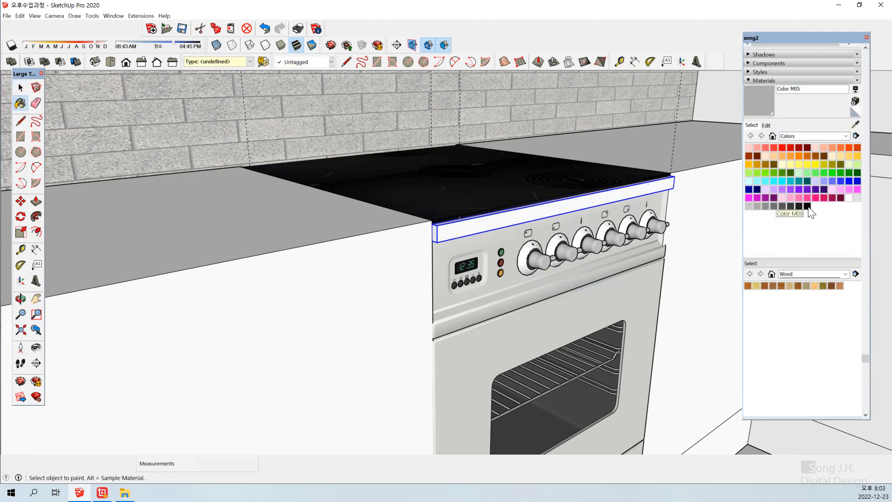
pyautogui.click(555, 206)
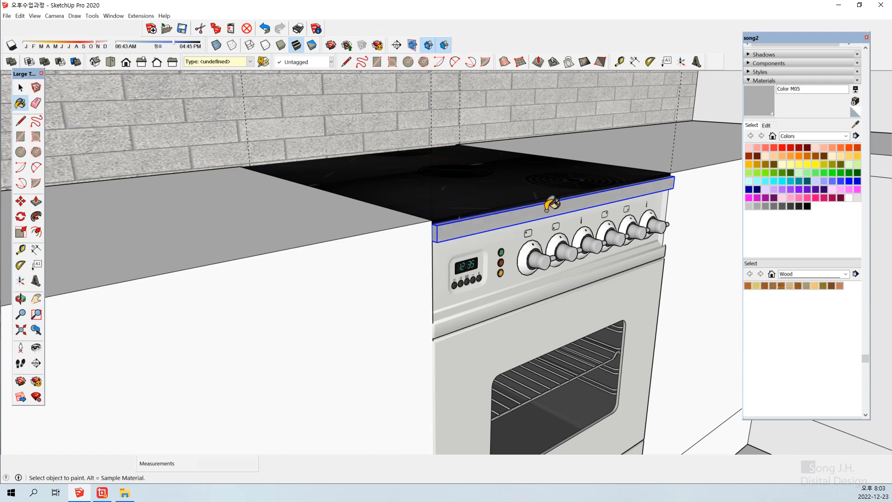
pyautogui.click(764, 125)
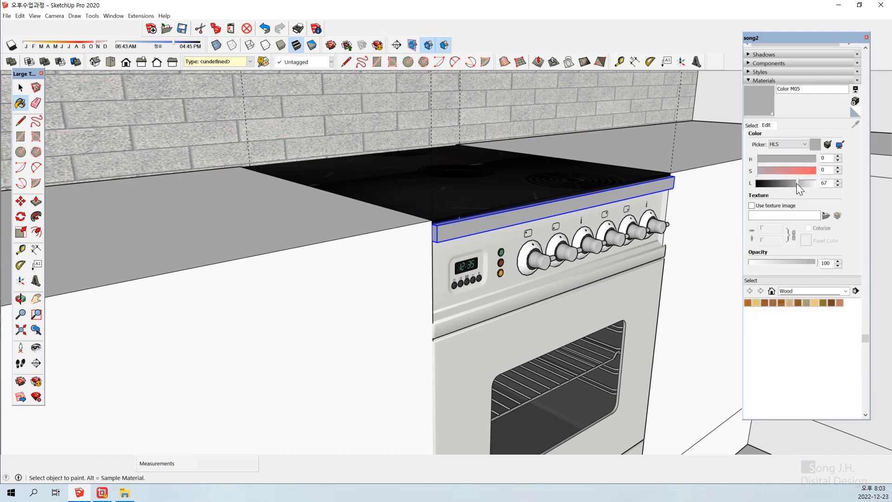
pyautogui.moveTo(796, 183); pyautogui.dragTo(750, 201)
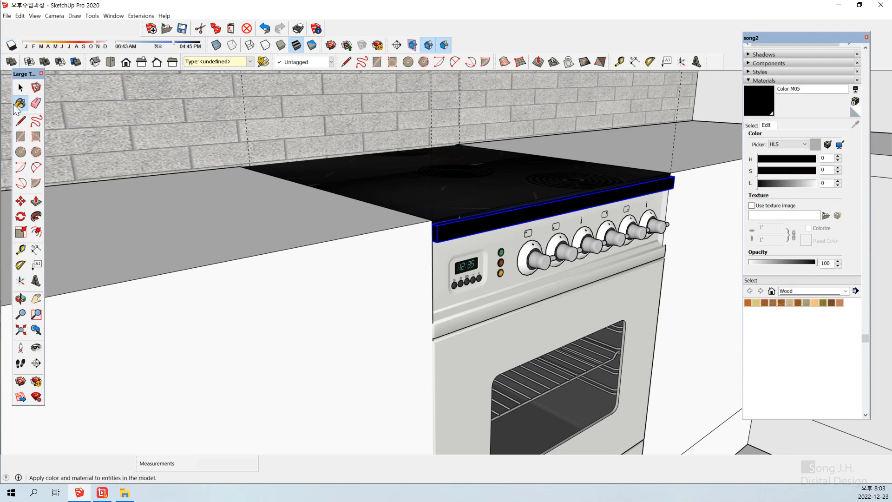
pyautogui.click(20, 87)
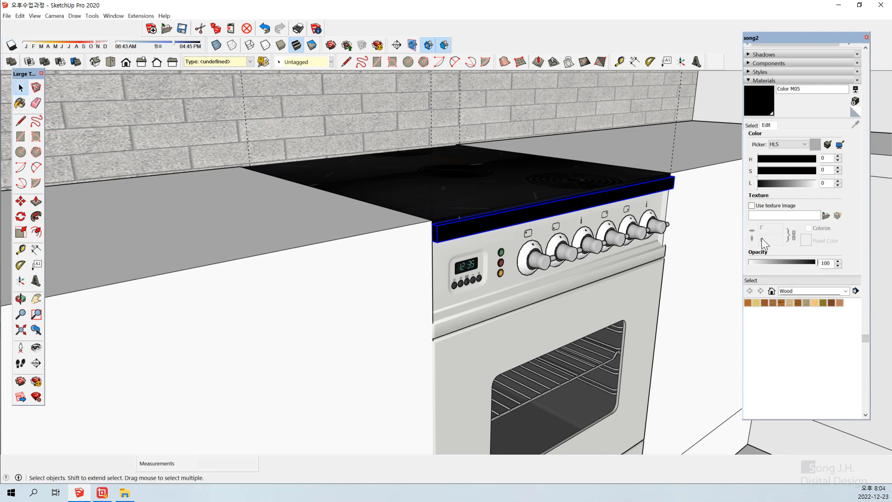
pyautogui.click(684, 252)
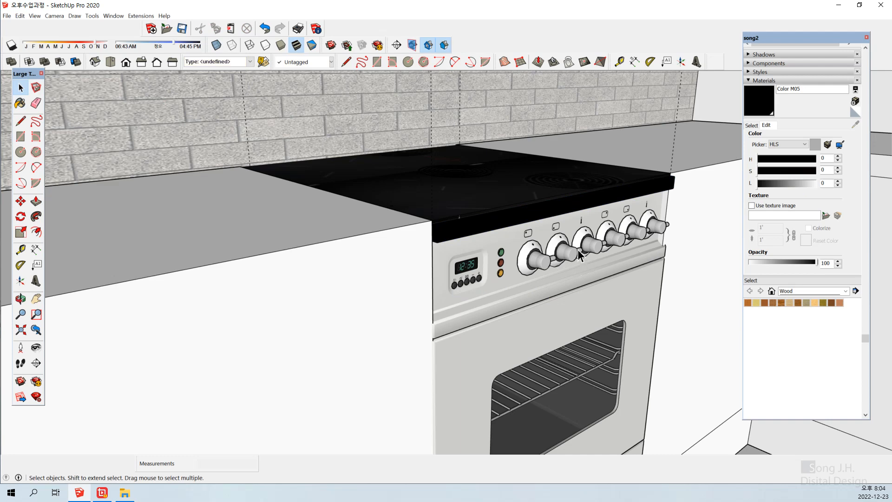
# Move the black strip back toward the range until its front sits flush with the countertop edge.
pyautogui.moveTo(578, 255); pyautogui.dragTo(667, 252, button='middle')
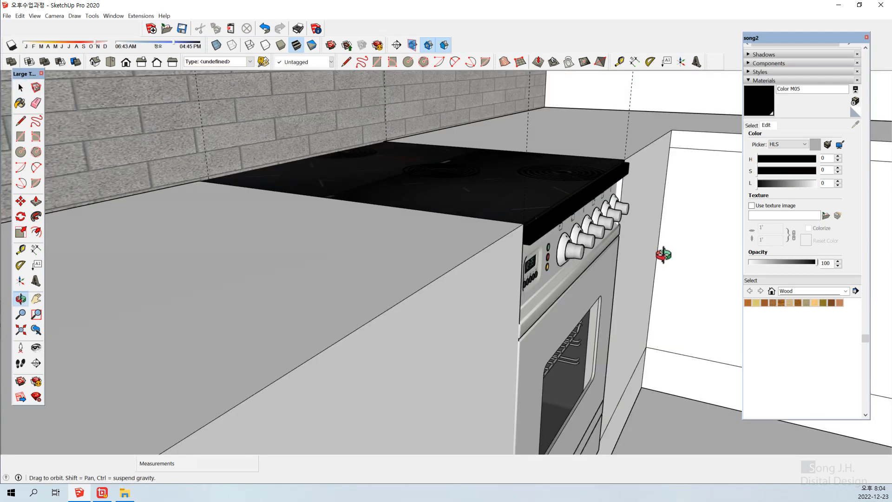
pyautogui.click(534, 238)
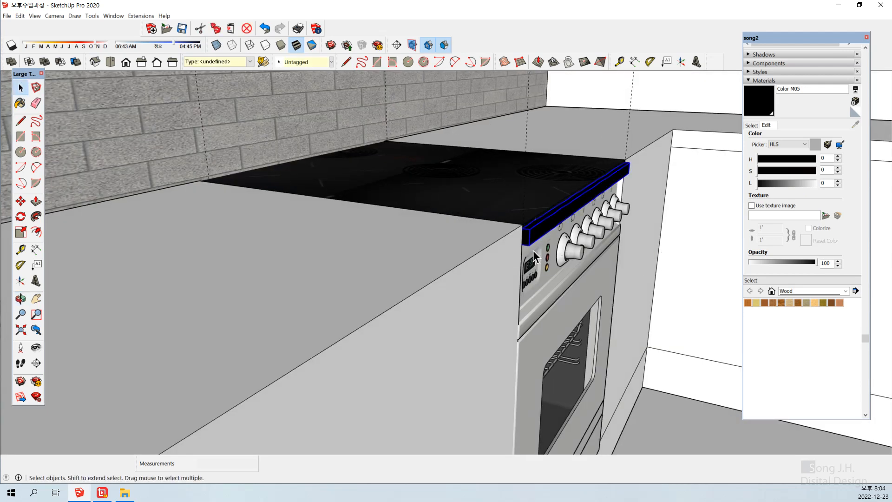
pyautogui.press('m')
pyautogui.click(523, 245)
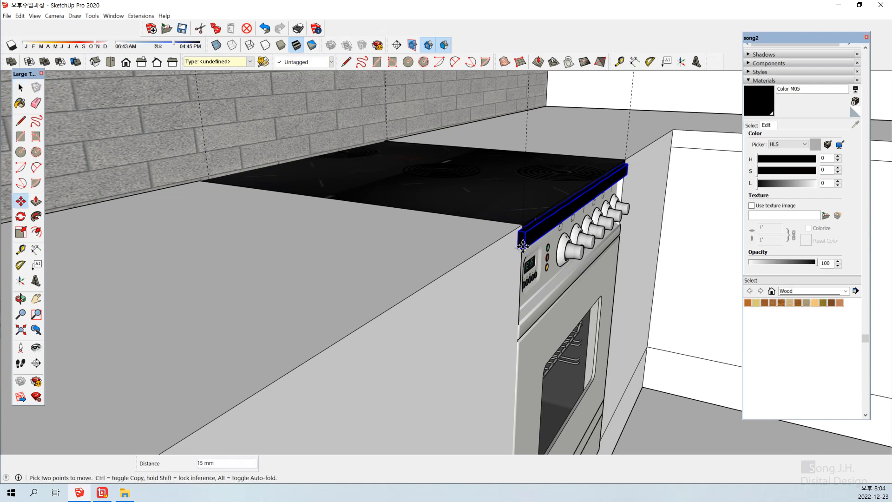
pyautogui.write('5')
pyautogui.press('Return')
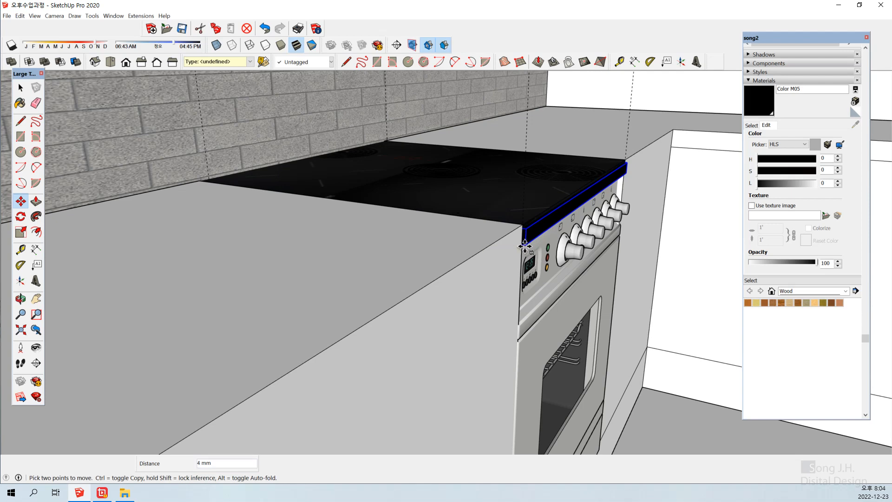
pyautogui.press('space')
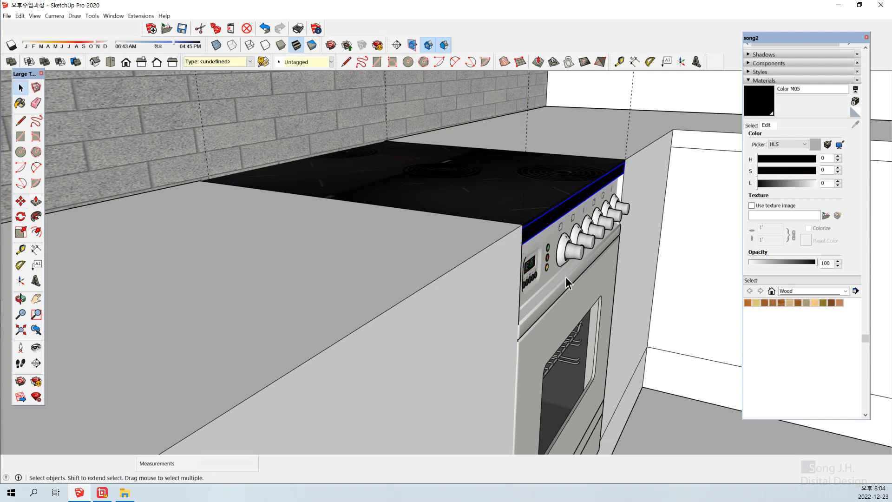
# Examine the joint between the black strip and the range's control panel from the front and from slightly below.
pyautogui.scroll(-2, 567, 278)
pyautogui.moveTo(488, 235); pyautogui.dragTo(400, 227, button='middle')
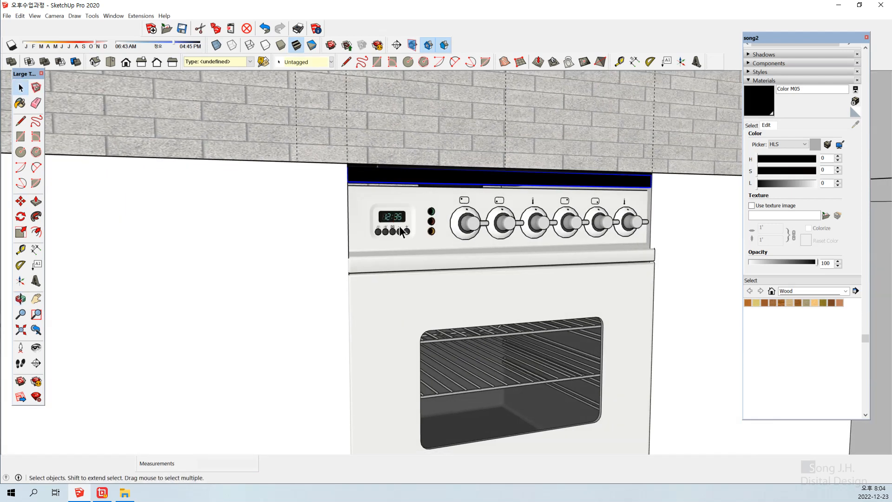
pyautogui.moveTo(455, 204); pyautogui.dragTo(448, 193, button='middle')
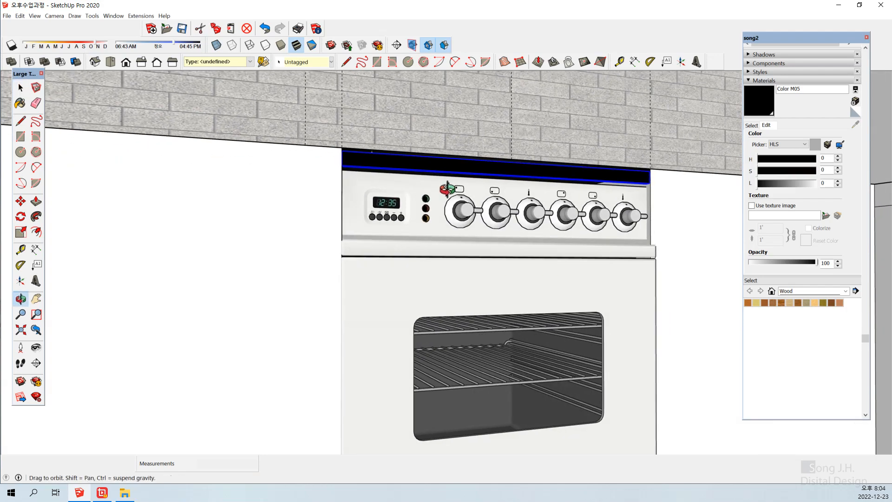
pyautogui.scroll(-1, 404, 173)
pyautogui.scroll(2, 388, 174)
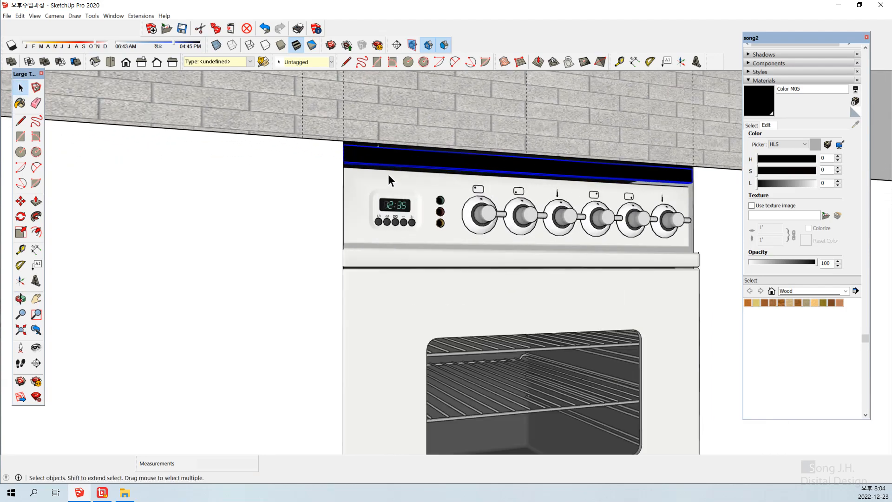
pyautogui.scroll(-2, 388, 174)
pyautogui.scroll(2, 388, 174)
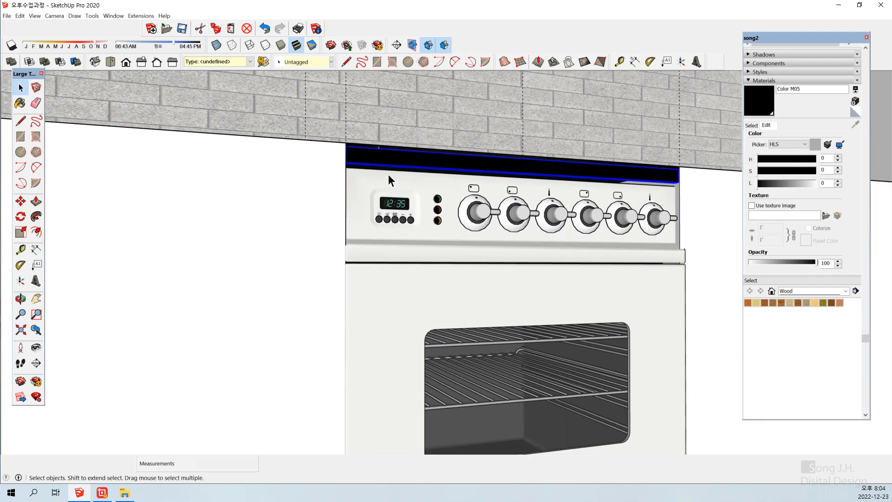
pyautogui.scroll(-1, 388, 174)
pyautogui.scroll(2, 388, 175)
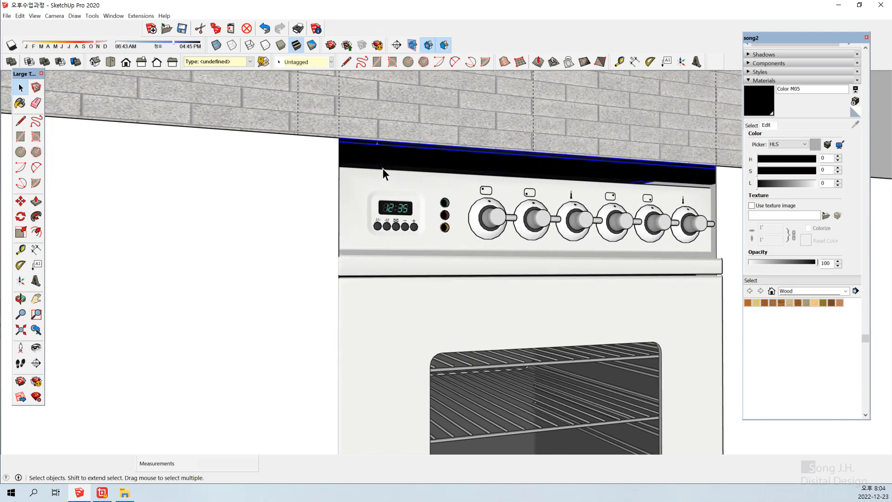
# Open the black strip's group, push its front face inward to thin the strip, and leave the group.
pyautogui.doubleClick(382, 166)
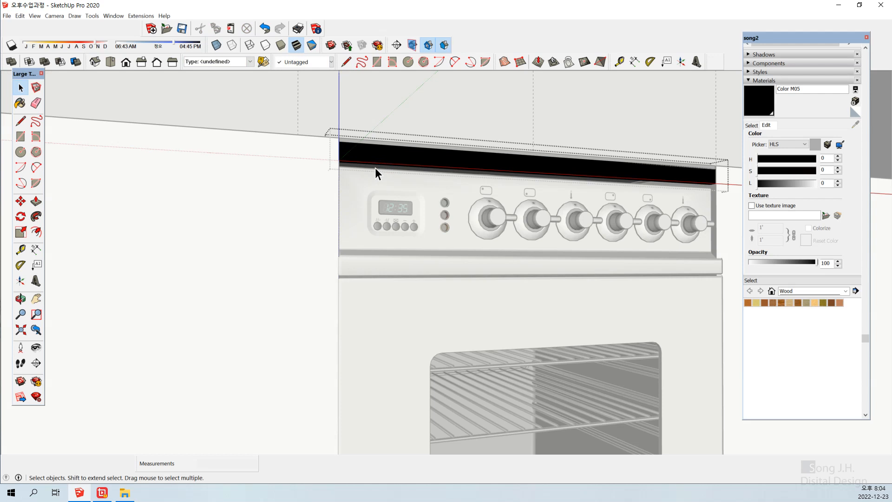
pyautogui.moveTo(375, 168); pyautogui.dragTo(362, 151, button='middle')
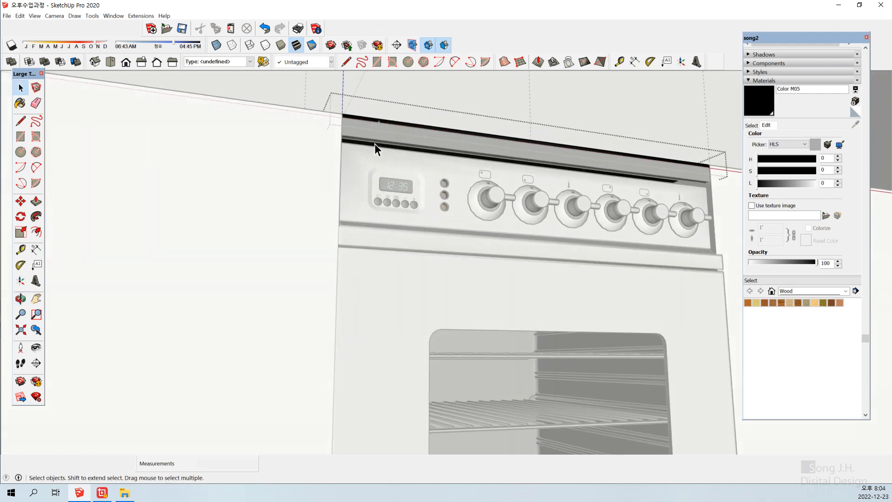
pyautogui.doubleClick(376, 141)
pyautogui.click(375, 141)
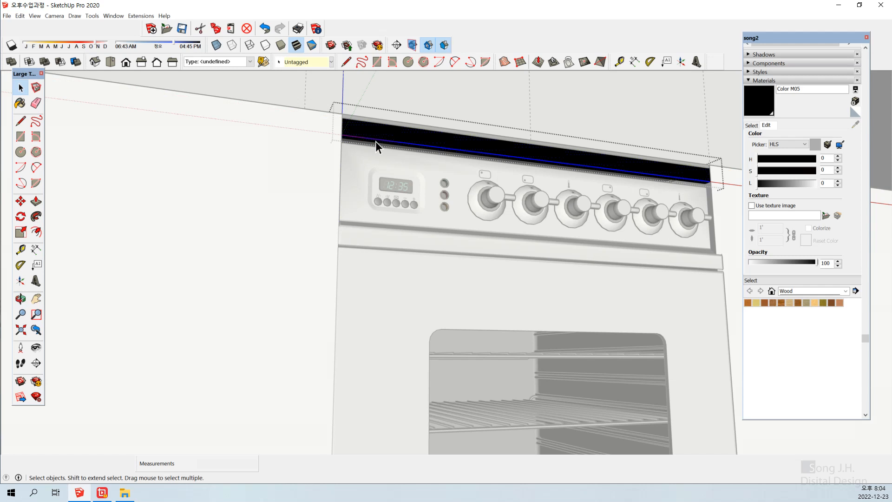
pyautogui.press('p')
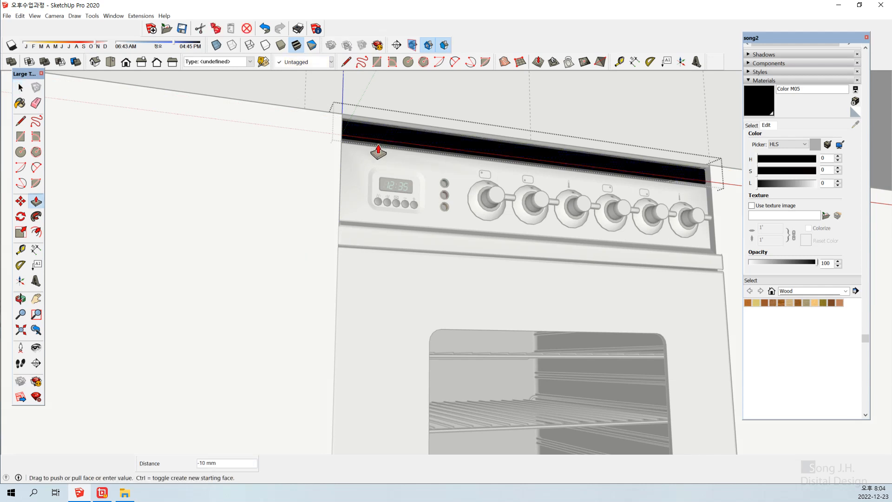
pyautogui.click(392, 161)
pyautogui.press('space')
pyautogui.scroll(-3, 403, 228)
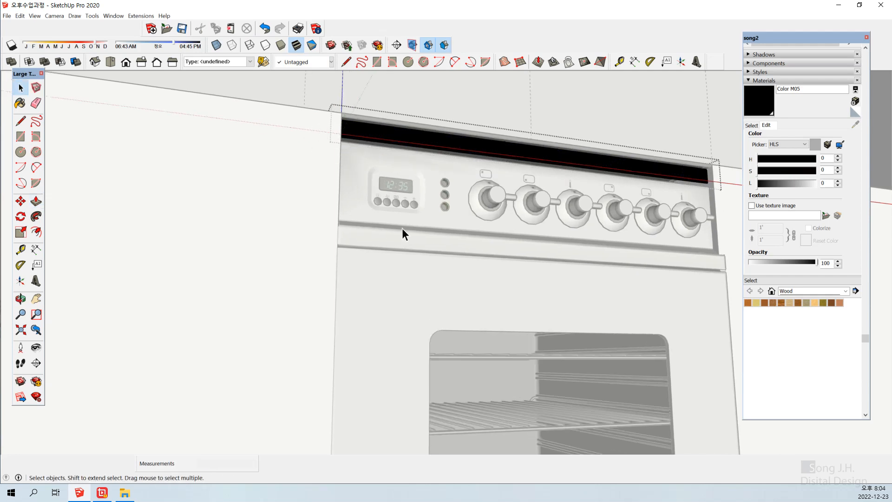
pyautogui.scroll(-2, 386, 290)
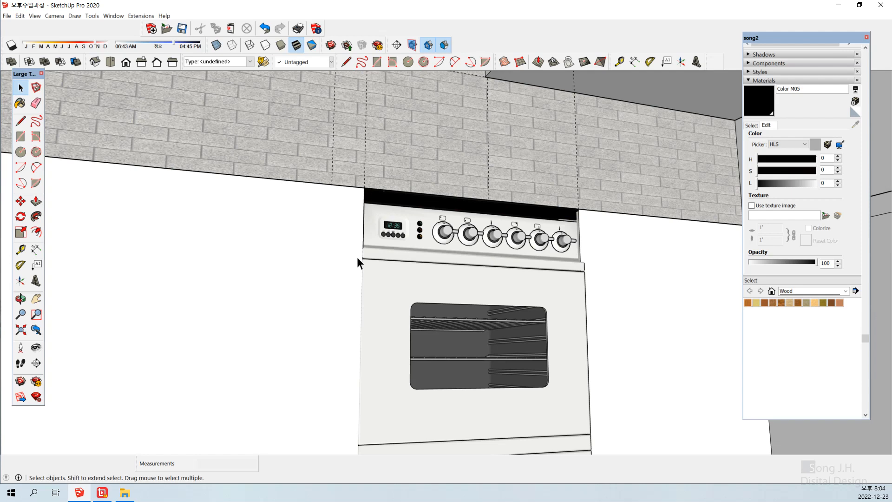
# View the whole house, then examine the kitchen's upper cabinets on both sides of the hood.
pyautogui.scroll(-1, 361, 250)
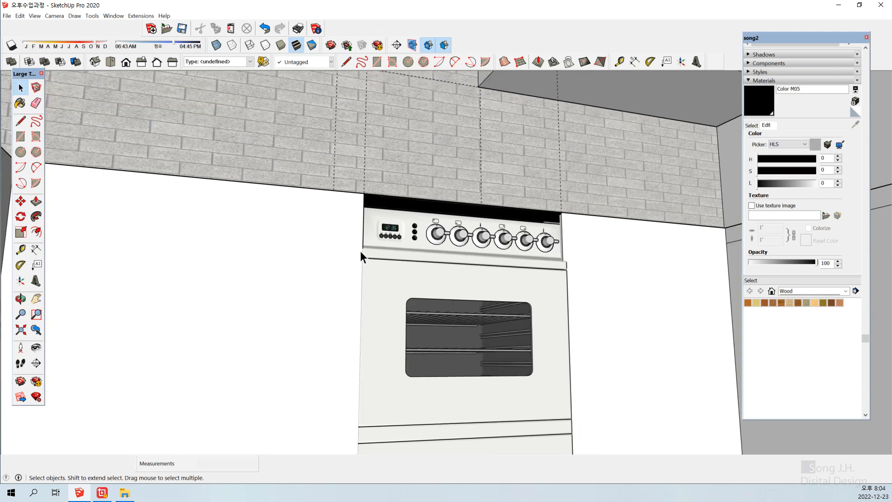
pyautogui.scroll(1, 359, 258)
pyautogui.scroll(-3, 359, 258)
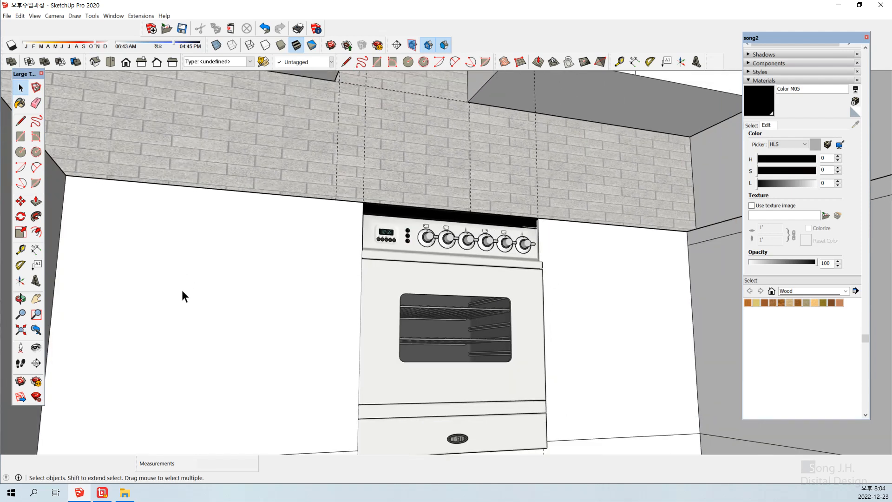
pyautogui.click(20, 329)
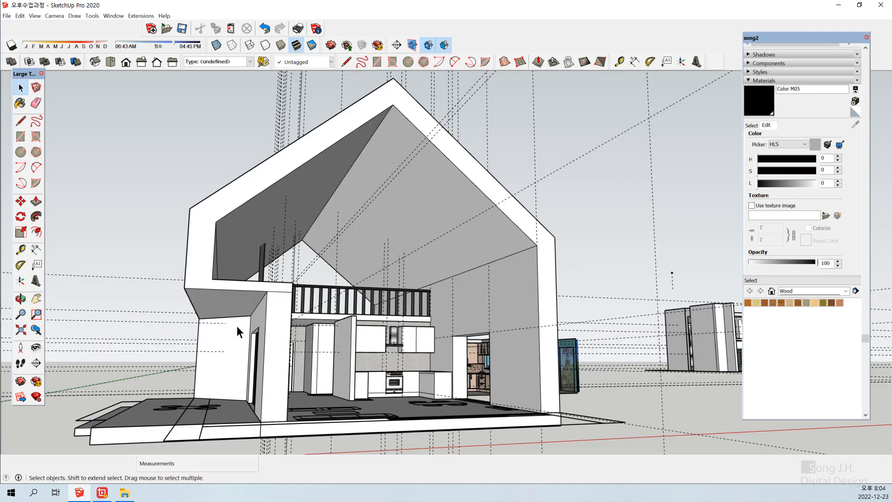
pyautogui.scroll(5, 448, 388)
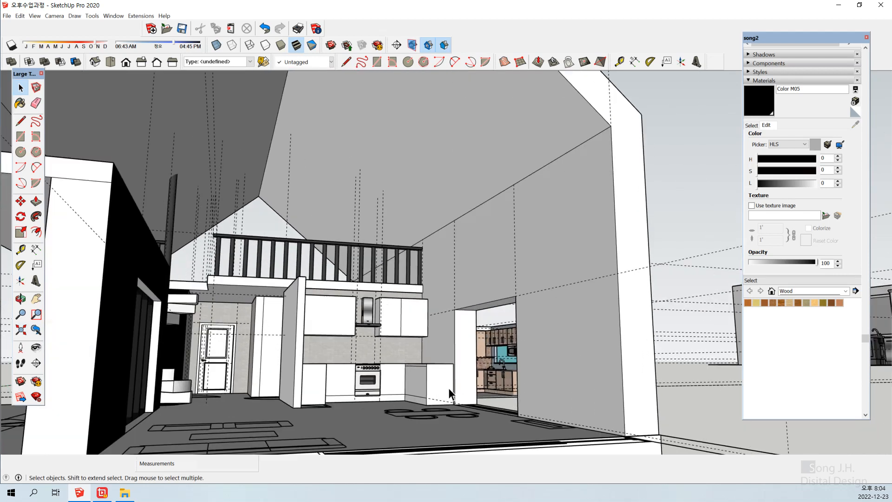
pyautogui.scroll(3, 448, 388)
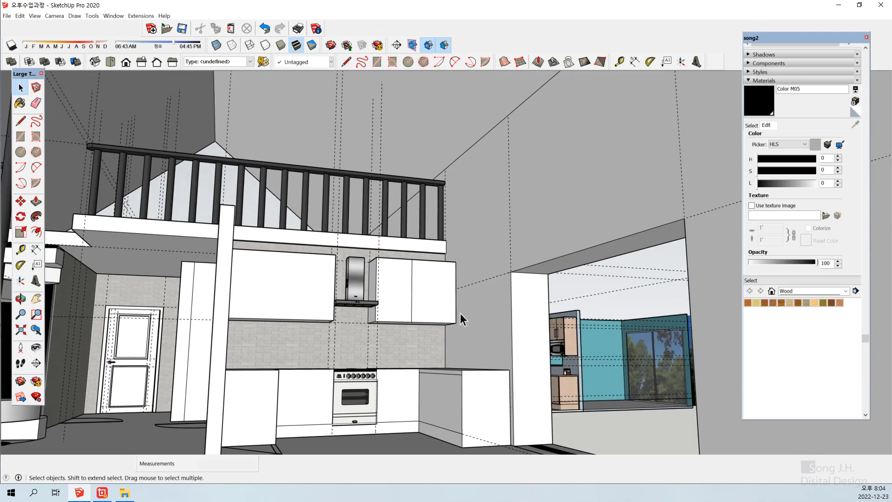
pyautogui.scroll(4, 378, 264)
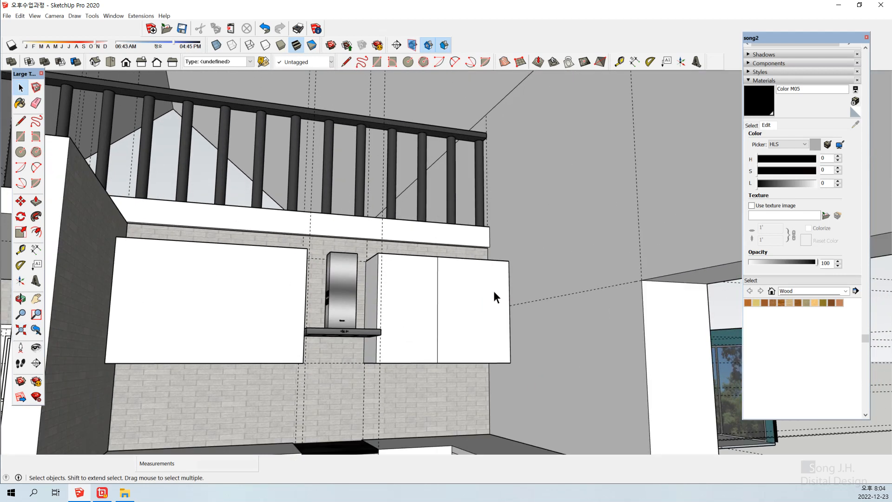
pyautogui.scroll(-3, 494, 295)
pyautogui.scroll(5, 490, 300)
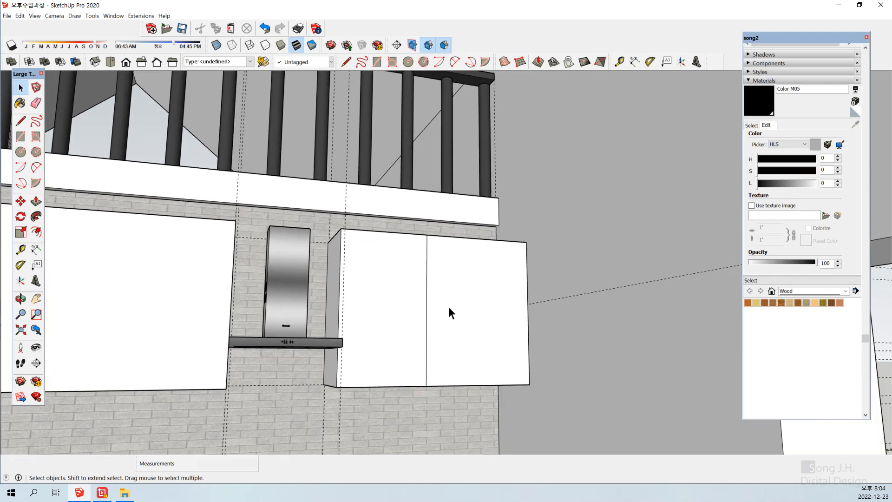
pyautogui.click(426, 338)
pyautogui.press('m')
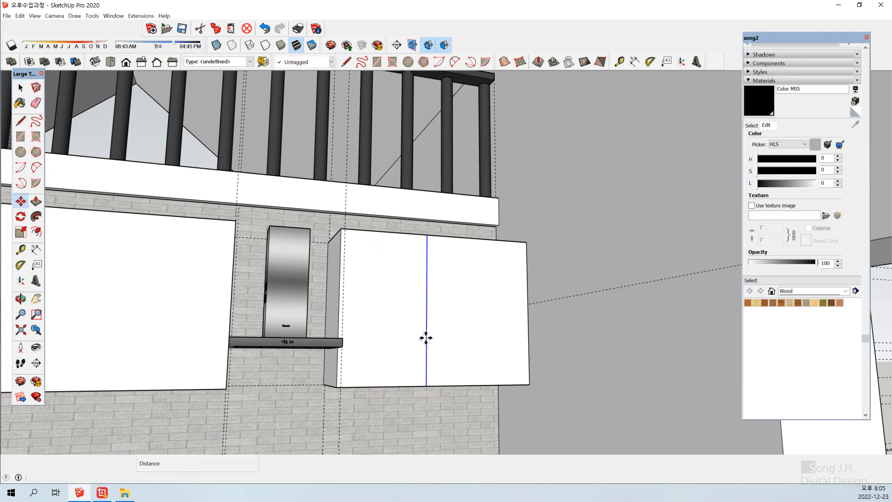
pyautogui.click(426, 338)
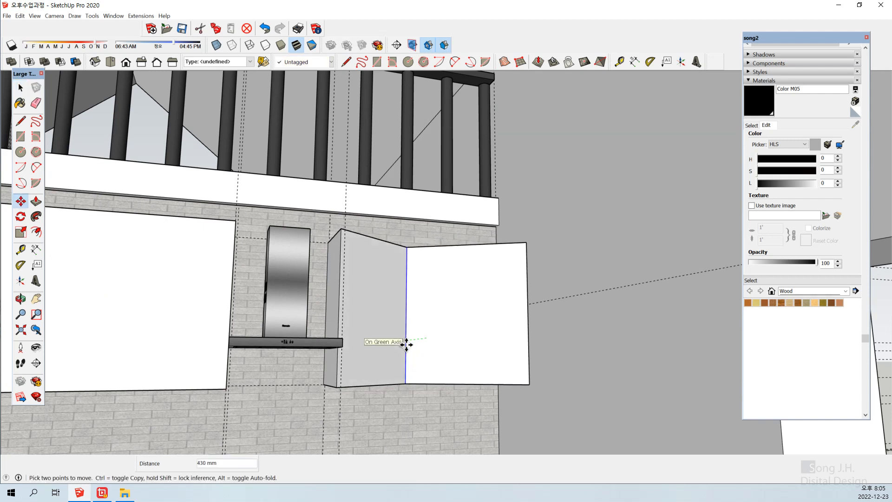
pyautogui.press('Escape')
pyautogui.hotkey('ctrl', 'z')
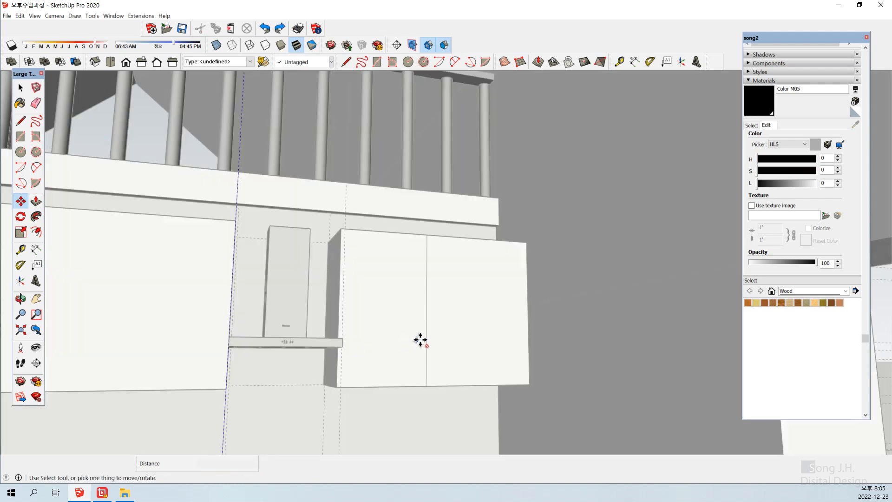
pyautogui.press('space')
# Check the front faces of the upper cabinets on both sides of the hood by selecting them one at a time.
pyautogui.moveTo(460, 338); pyautogui.dragTo(420, 266, button='middle')
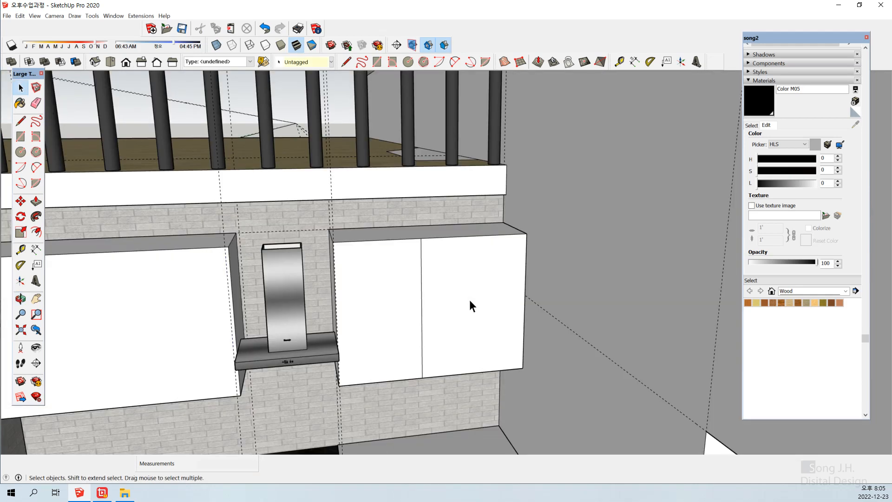
pyautogui.click(469, 300)
pyautogui.click(414, 301)
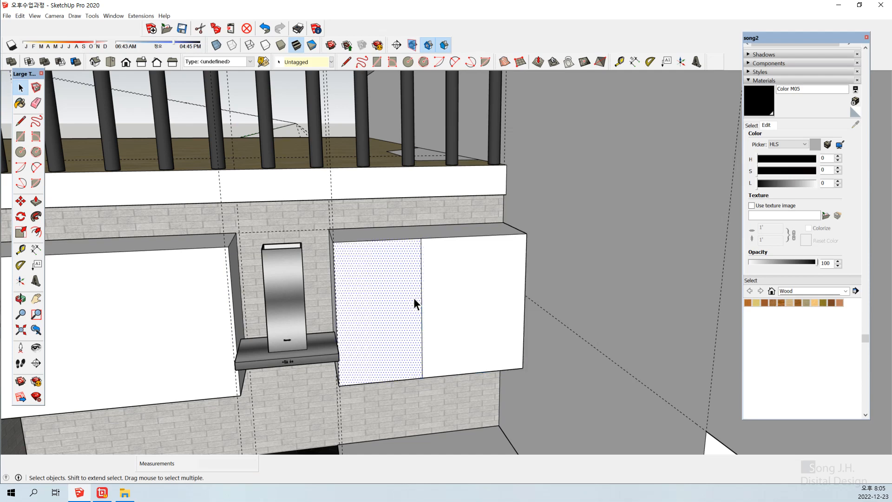
pyautogui.click(152, 301)
pyautogui.scroll(-3, 339, 279)
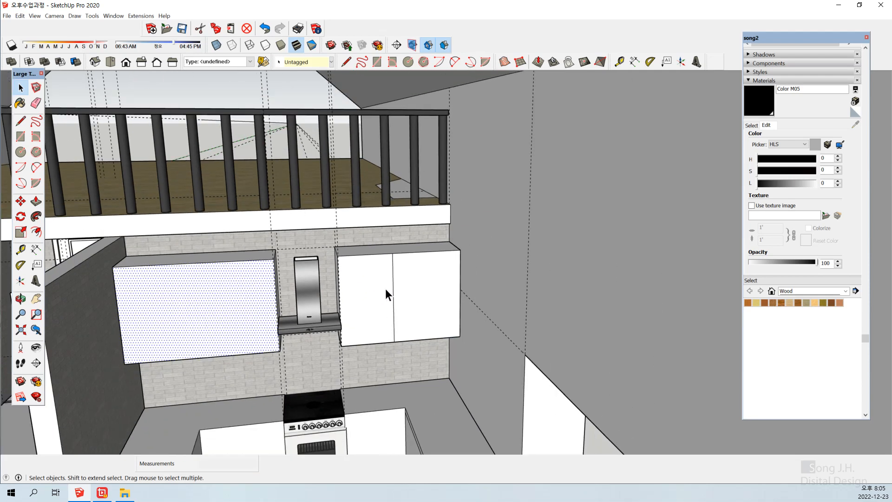
# Select all the connected geometry of the upper cabinets on both sides of the hood and make it one group.
pyautogui.tripleClick(214, 305)
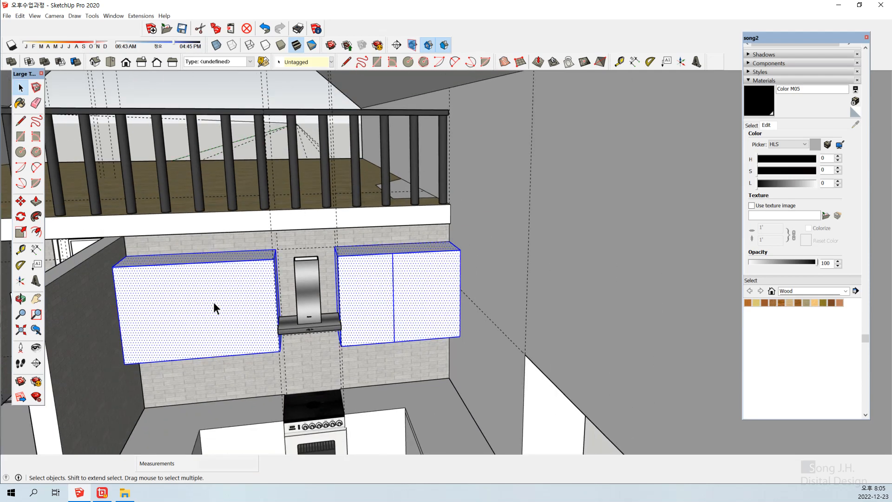
pyautogui.rightClick(214, 303)
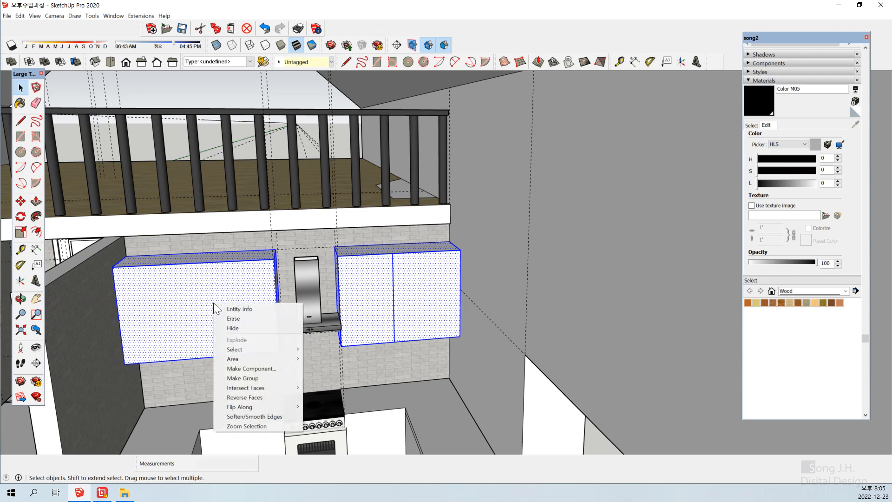
pyautogui.click(249, 380)
pyautogui.moveTo(194, 284)
pyautogui.mouseDown(button='middle')
pyautogui.moveTo(217, 400)
pyautogui.moveTo(217, 309)
pyautogui.moveTo(301, 313)
pyautogui.moveTo(228, 299)
pyautogui.moveTo(180, 275)
pyautogui.mouseUp(button='middle')
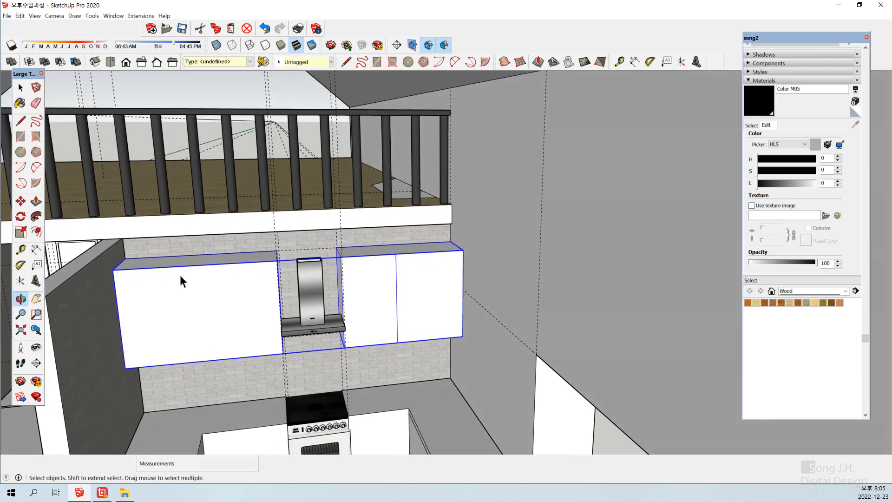
# Open the upper cabinets' group, move the right cabinet's door divider about 60 mm away from the hood, and leave the group.
pyautogui.doubleClick(388, 302)
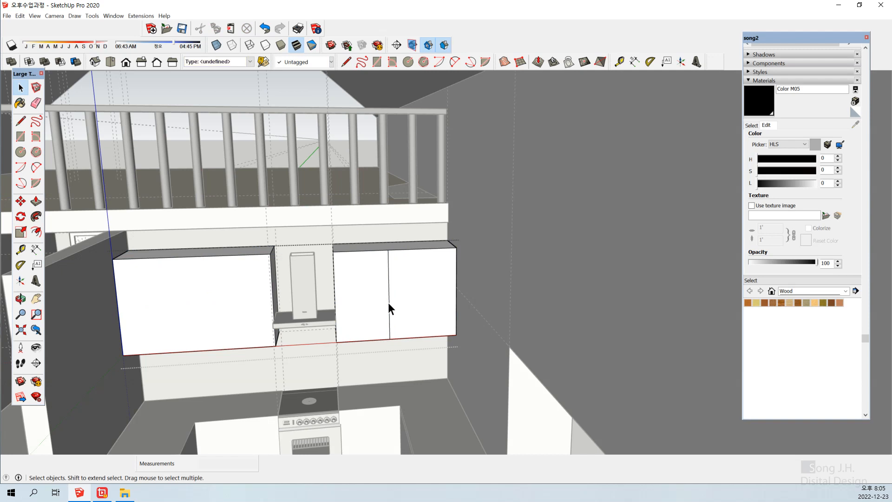
pyautogui.click(389, 302)
pyautogui.press('m')
pyautogui.click(389, 304)
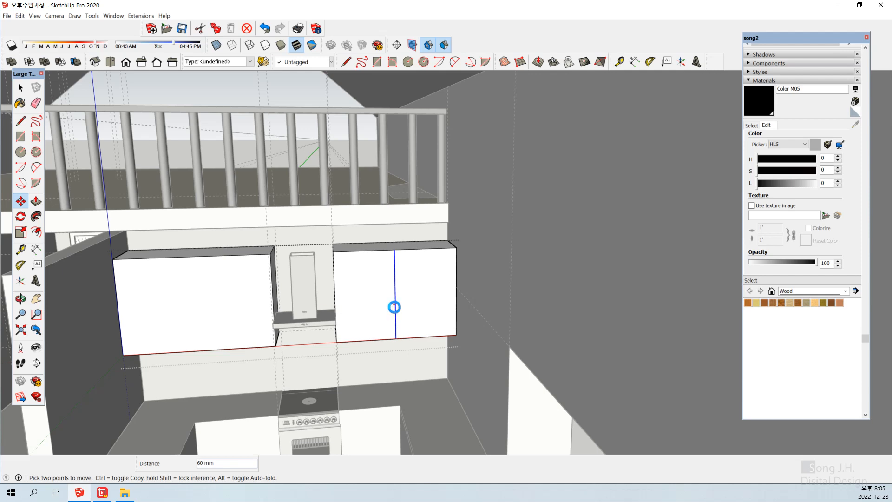
pyautogui.click(394, 307)
pyautogui.press('space')
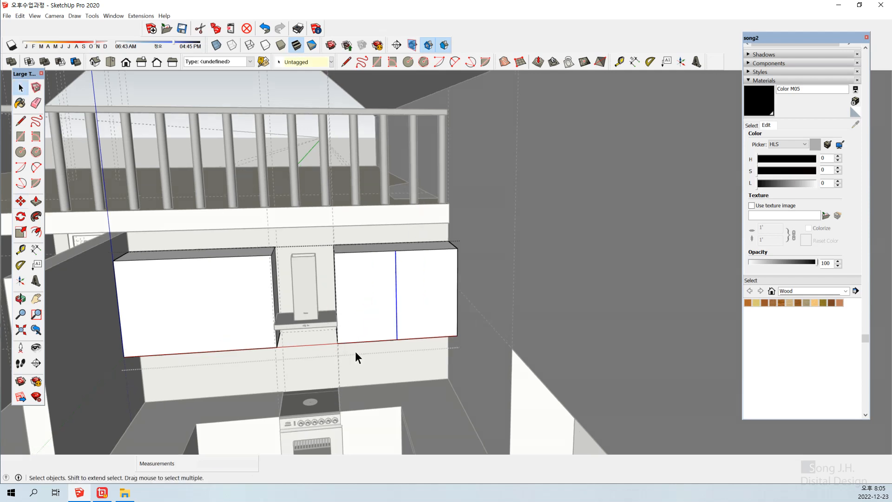
pyautogui.click(355, 351)
# Reopen the upper cabinets' group and copy the left cabinet's front edge beside the hood 500 mm inward as a door divider.
pyautogui.moveTo(154, 303); pyautogui.dragTo(194, 275, button='middle')
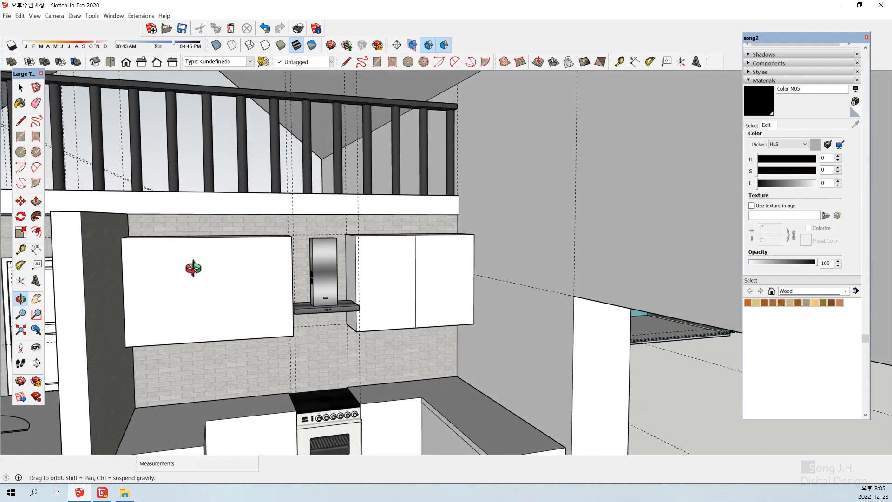
pyautogui.click(123, 305)
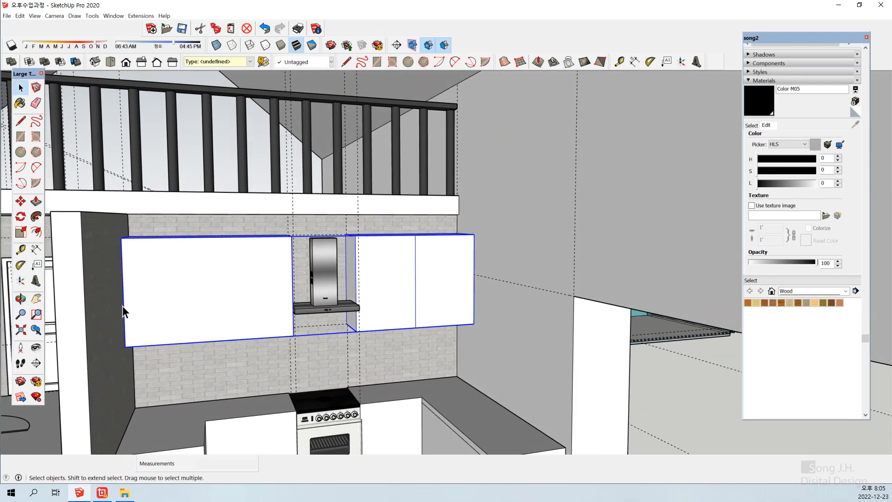
pyautogui.doubleClick(122, 306)
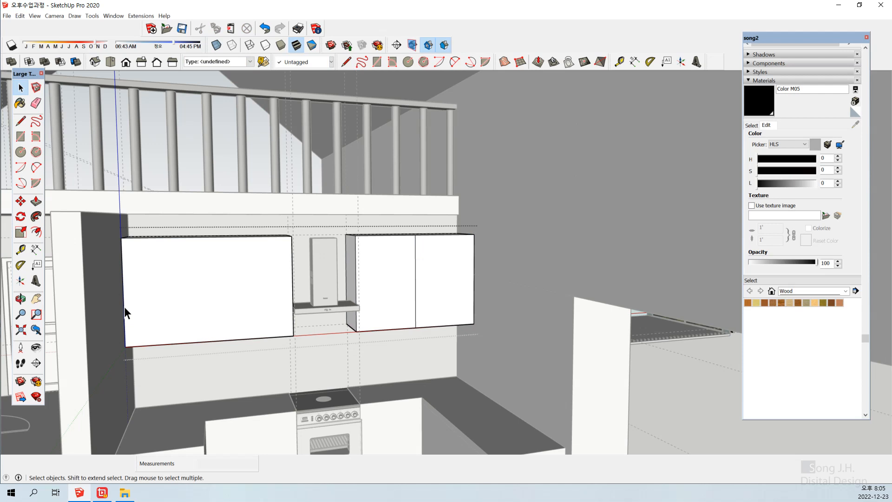
pyautogui.click(124, 307)
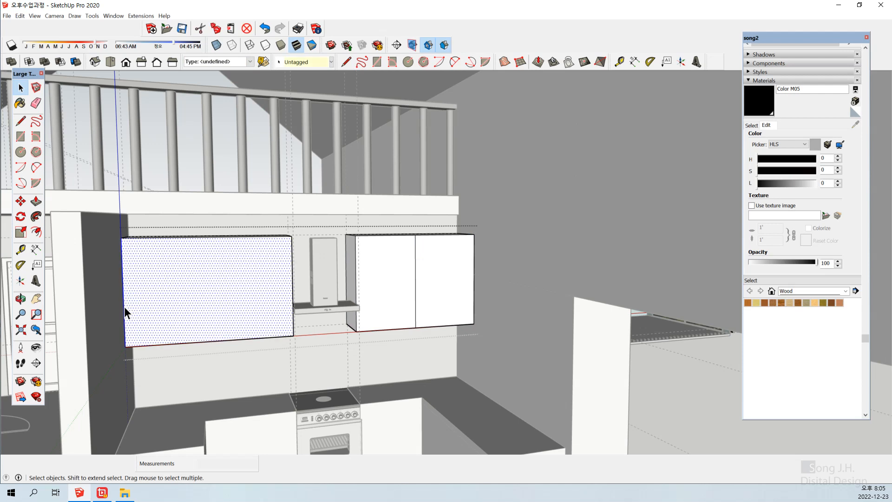
pyautogui.moveTo(133, 321); pyautogui.dragTo(161, 342, button='middle')
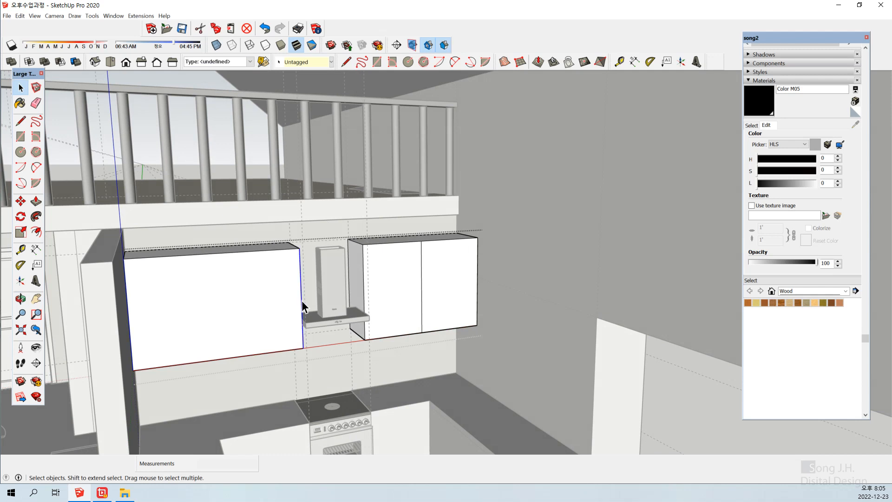
pyautogui.press('m')
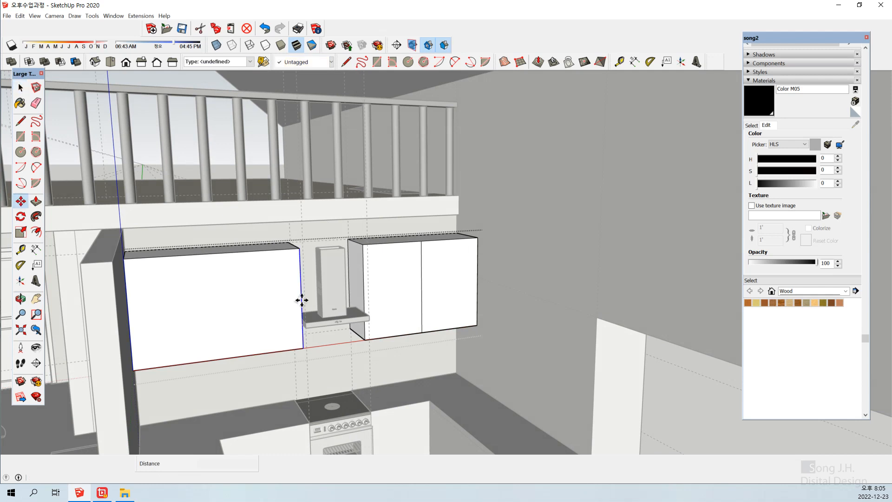
pyautogui.press('ctrl')
pyautogui.click(301, 300)
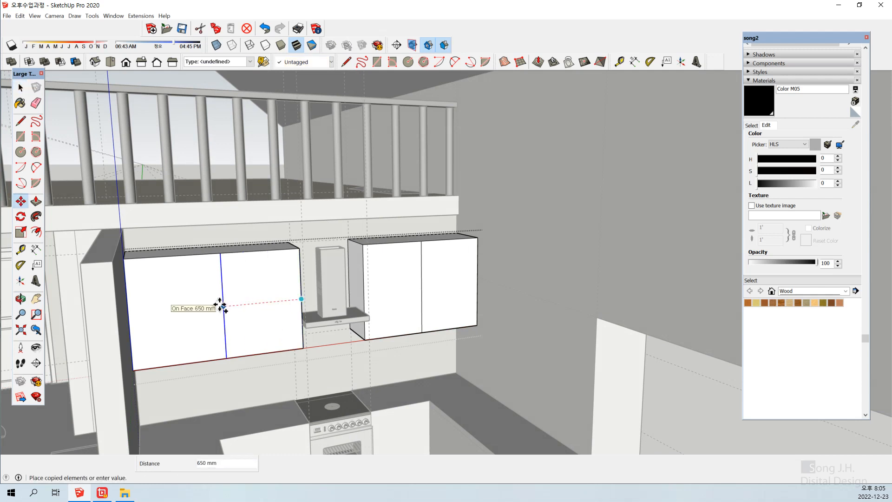
pyautogui.press('Right')
pyautogui.click(225, 304)
pyautogui.write('50')
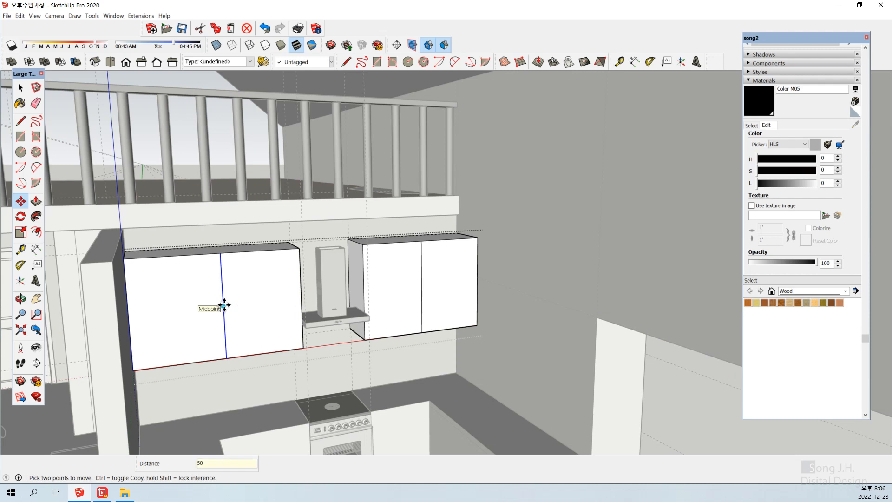
pyautogui.write('0')
pyautogui.press('Return')
pyautogui.press('space')
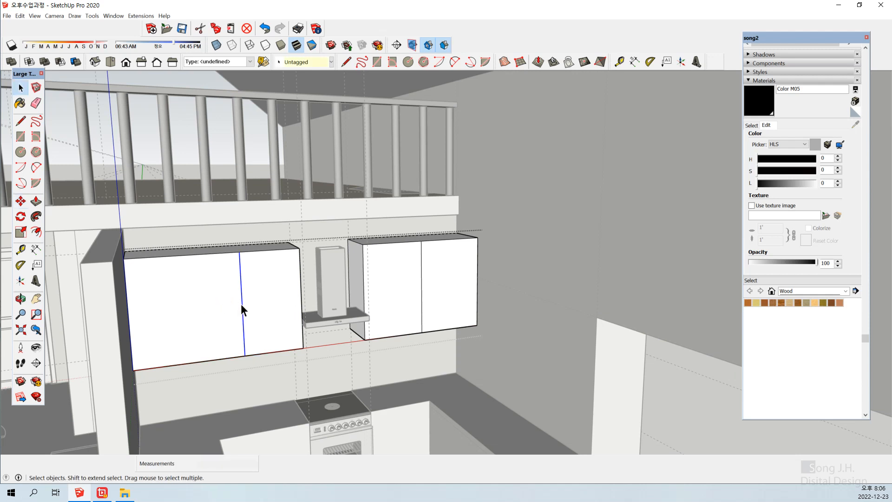
# Copy the left upper cabinet's door divider another 430 mm away from the hood to split the front into three doors.
pyautogui.press('m')
pyautogui.press('ctrl')
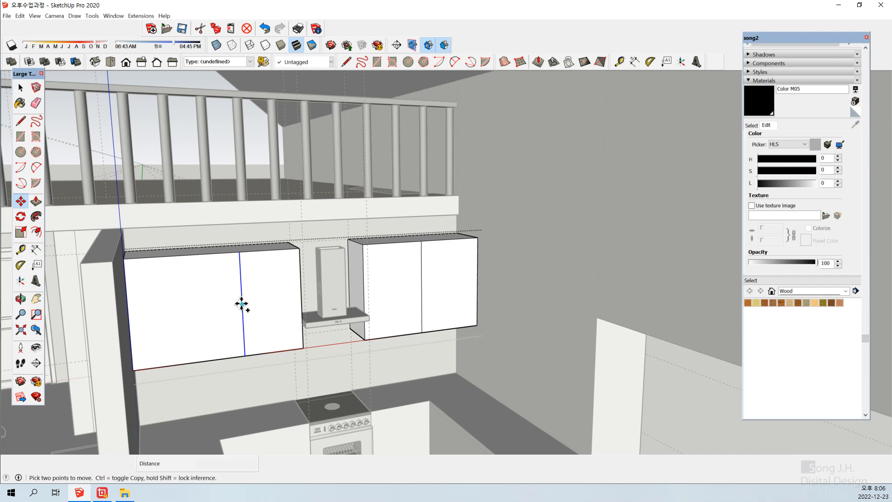
pyautogui.click(241, 304)
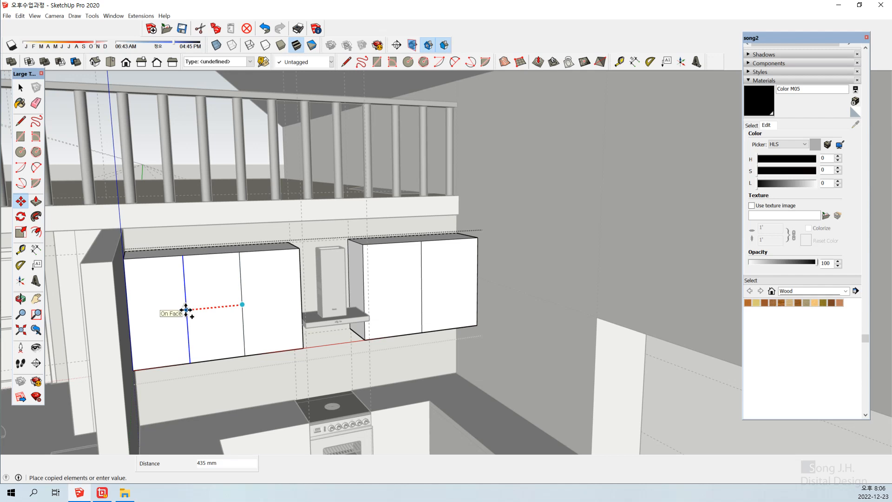
pyautogui.click(186, 309)
pyautogui.write('430')
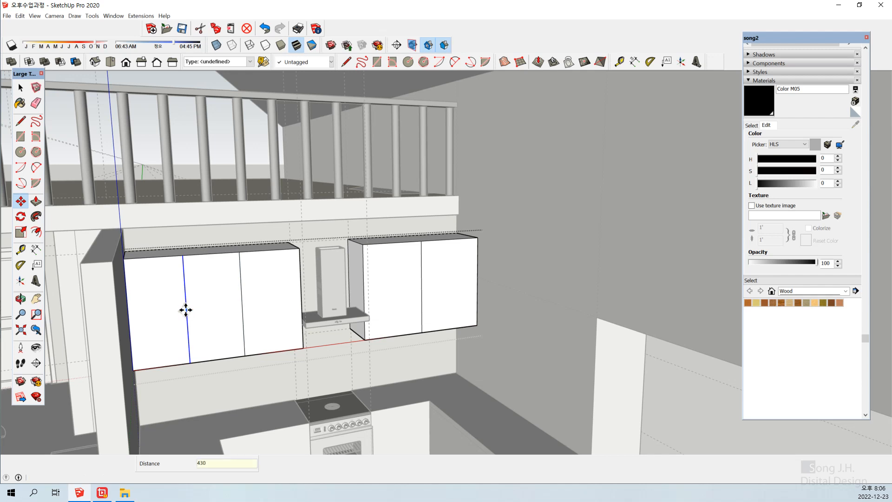
pyautogui.press('Return')
pyautogui.press('space')
# Move the left upper cabinet's divider nearer the hood about 38 mm toward the hood to even out the doors.
pyautogui.moveTo(311, 363); pyautogui.dragTo(277, 334, button='middle')
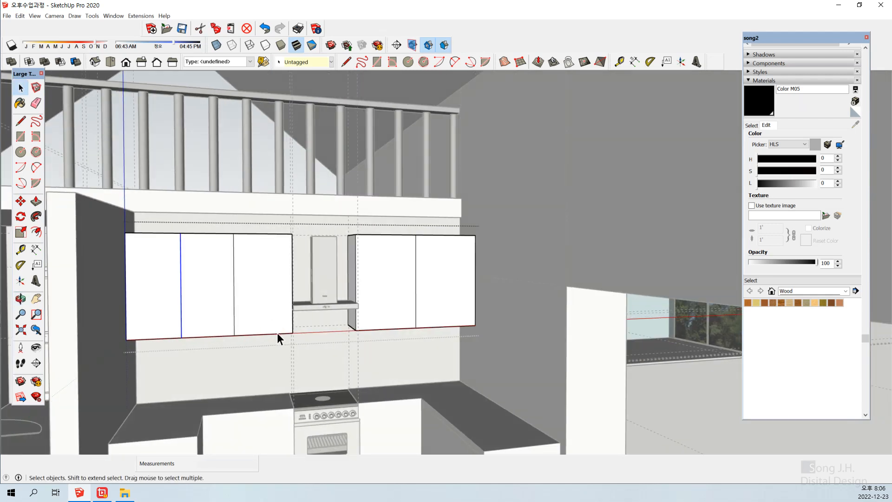
pyautogui.click(234, 319)
pyautogui.press('m')
pyautogui.click(234, 319)
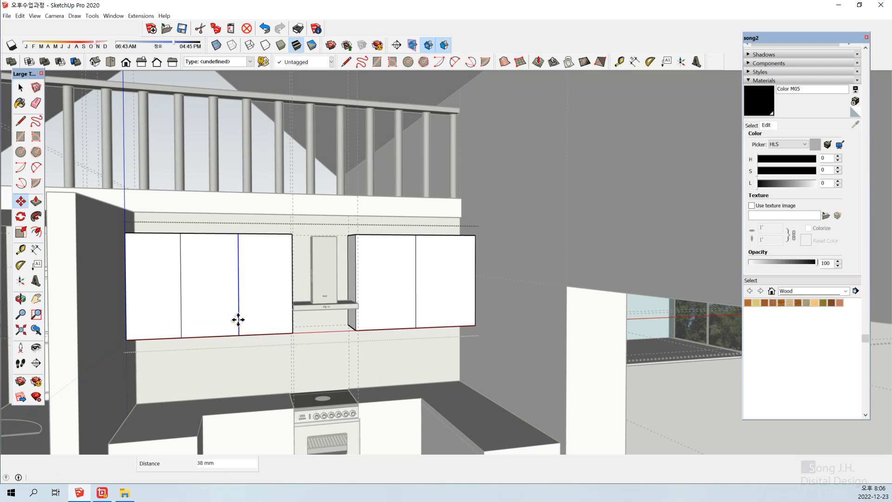
pyautogui.press('space')
# Leave the upper cabinets' group and examine the door divisions and the whole kitchen from near and far.
pyautogui.scroll(-8, 372, 319)
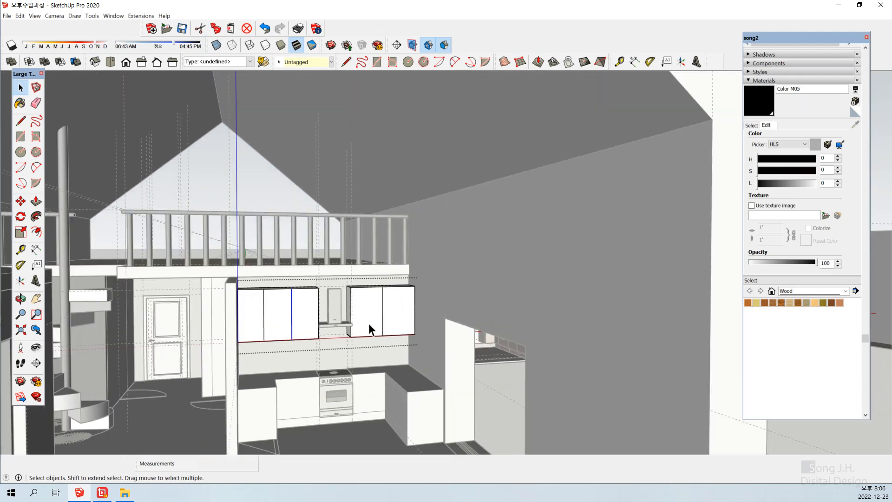
pyautogui.scroll(3, 392, 317)
pyautogui.scroll(3, 391, 317)
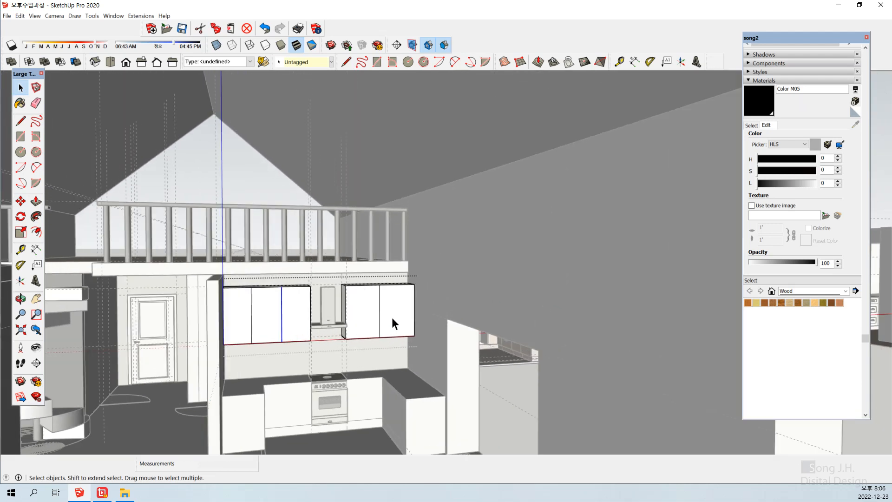
pyautogui.scroll(1, 260, 326)
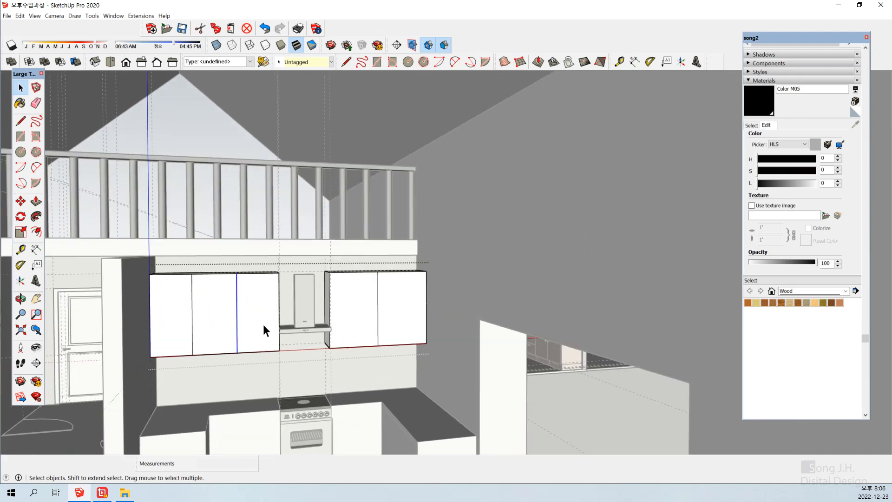
pyautogui.moveTo(333, 389); pyautogui.dragTo(315, 281, button='middle')
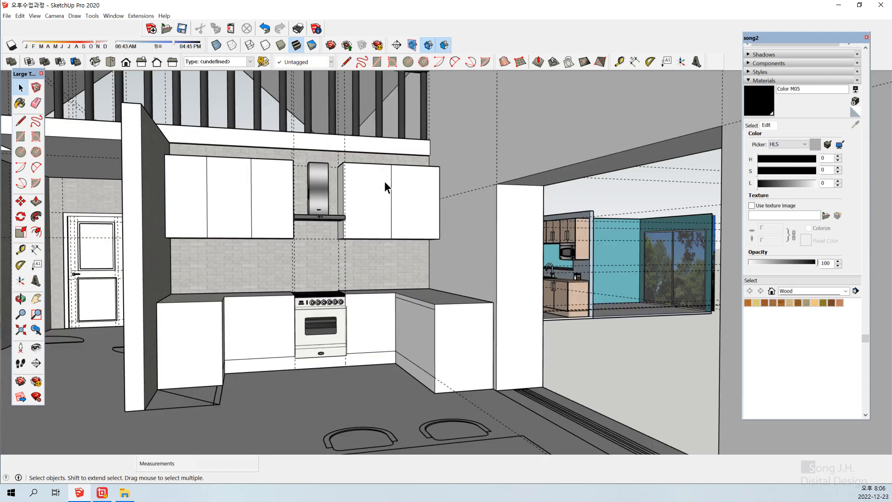
pyautogui.moveTo(361, 342)
pyautogui.mouseDown(button='middle')
pyautogui.moveTo(353, 334)
pyautogui.moveTo(365, 333)
pyautogui.mouseUp(button='middle')
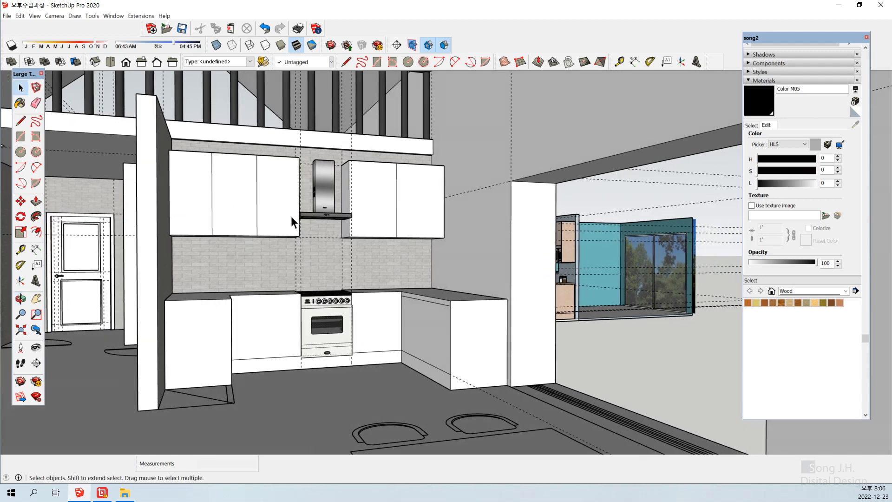
pyautogui.scroll(3, 257, 229)
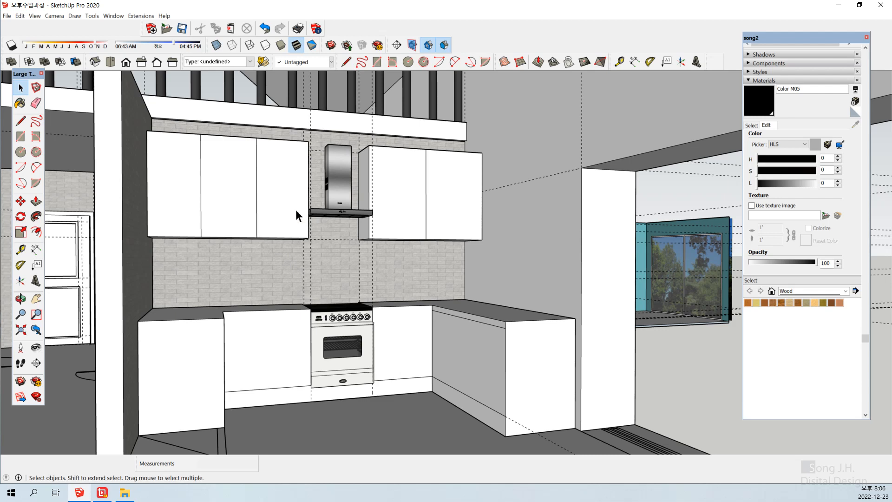
pyautogui.scroll(2, 228, 172)
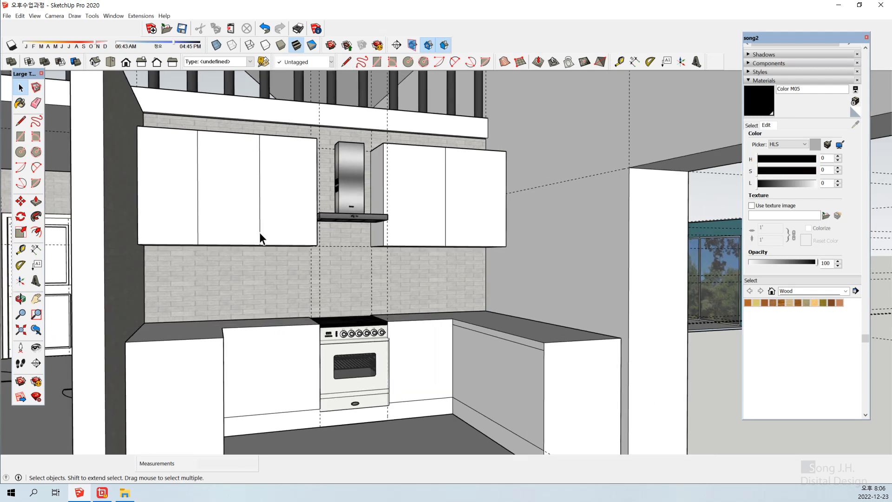
pyautogui.scroll(-3, 495, 310)
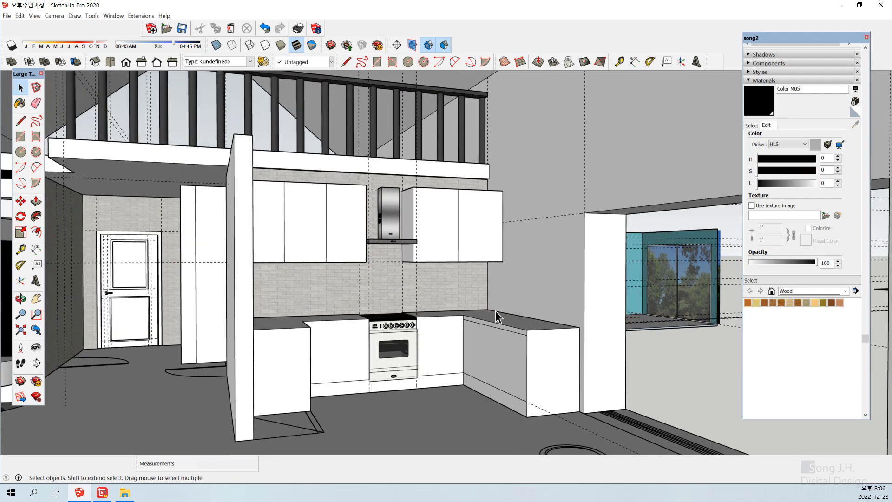
pyautogui.scroll(3, 522, 364)
pyautogui.scroll(-1, 508, 346)
pyautogui.scroll(1, 509, 372)
pyautogui.scroll(-1, 509, 372)
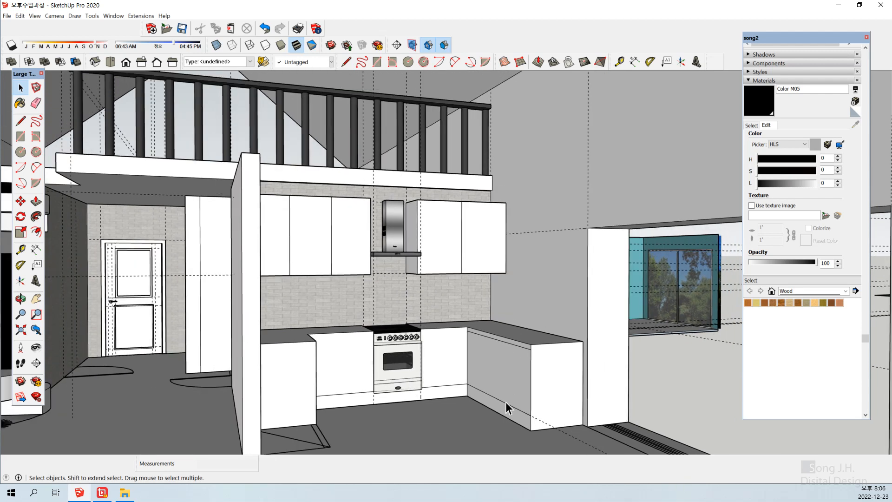
# Open the base cabinets' group and push the right-hand run's toe-kick face inward 50 mm.
pyautogui.moveTo(504, 403); pyautogui.dragTo(474, 392, button='middle')
pyautogui.click(485, 394)
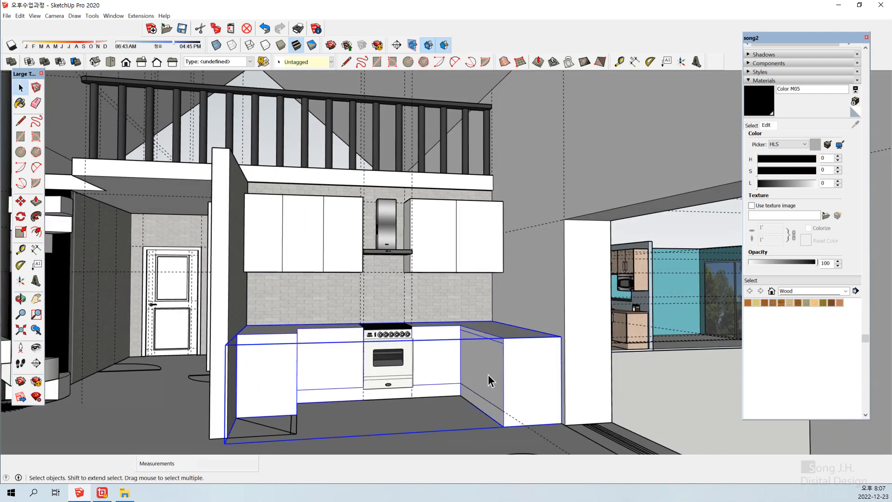
pyautogui.doubleClick(481, 379)
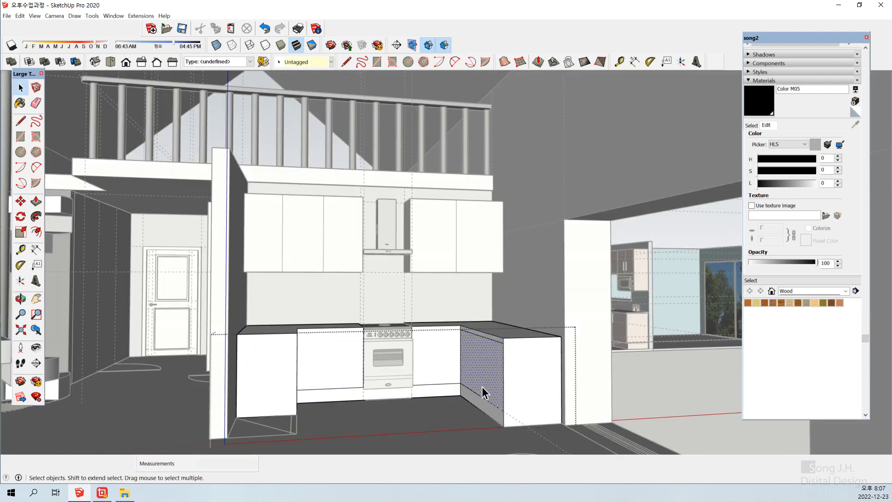
pyautogui.click(482, 392)
pyautogui.click(484, 413)
pyautogui.press('p')
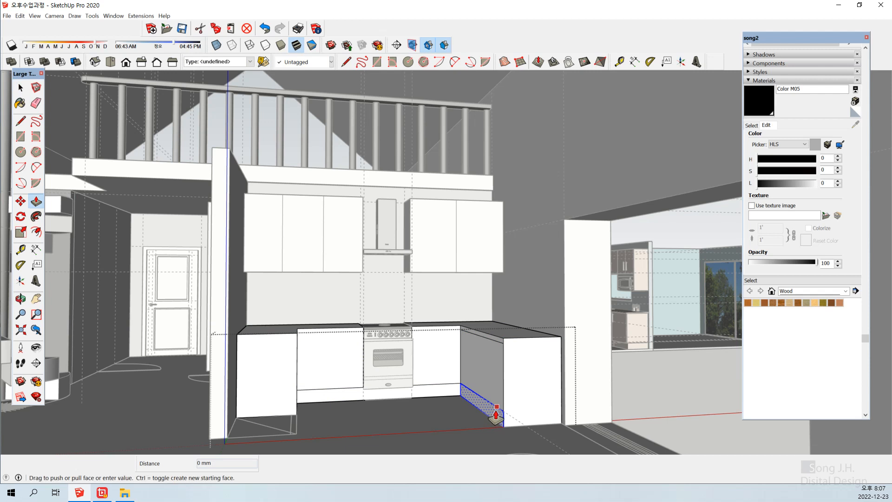
pyautogui.moveTo(503, 415); pyautogui.dragTo(513, 414)
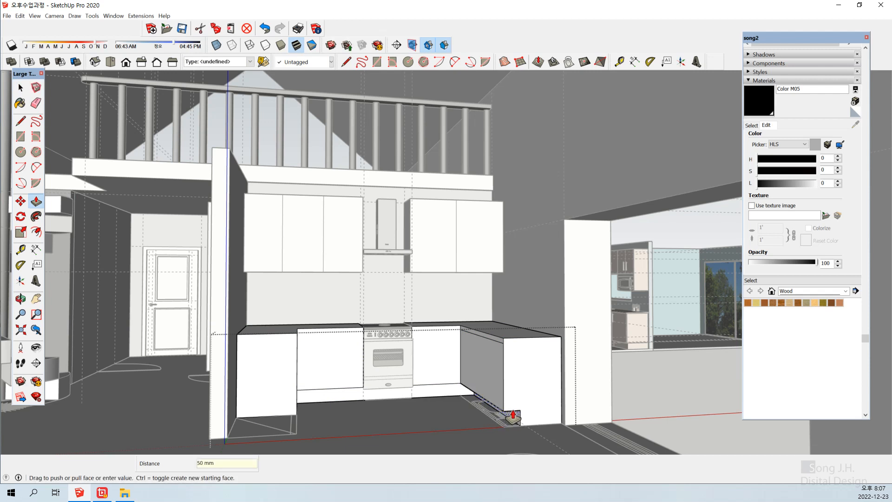
pyautogui.press('space')
# Push the left-hand base cabinet's toe-kick face inward 50 mm.
pyautogui.moveTo(513, 415); pyautogui.dragTo(413, 404, button='middle')
pyautogui.scroll(2, 323, 386)
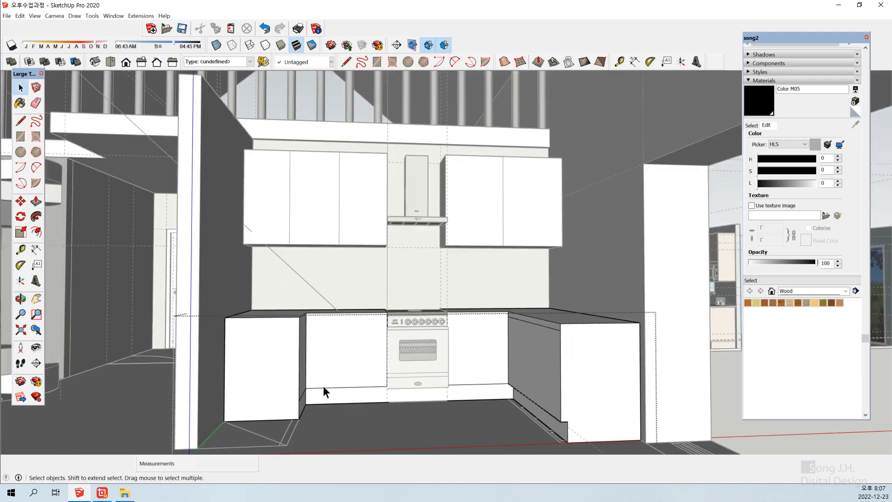
pyautogui.scroll(-2, 323, 386)
pyautogui.moveTo(327, 394); pyautogui.dragTo(304, 398, button='middle')
pyautogui.scroll(-1, 294, 411)
pyautogui.scroll(1, 294, 411)
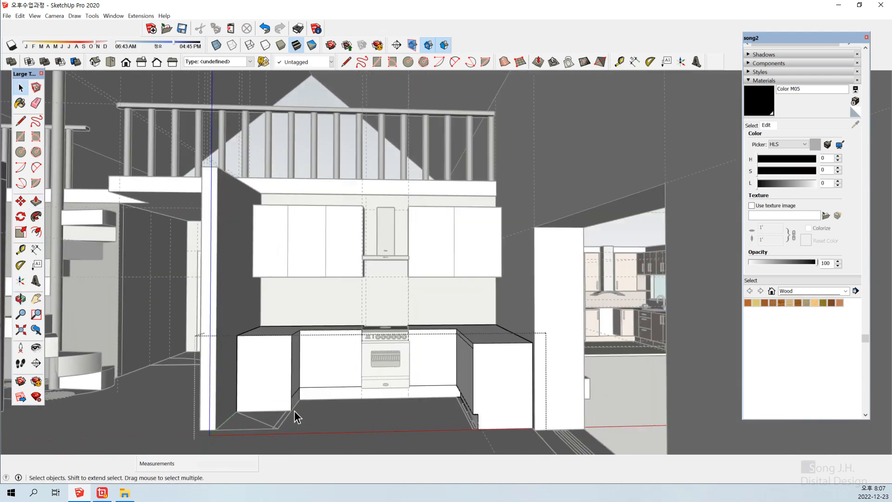
pyautogui.scroll(1, 294, 411)
pyautogui.scroll(-1, 294, 410)
pyautogui.scroll(4, 294, 410)
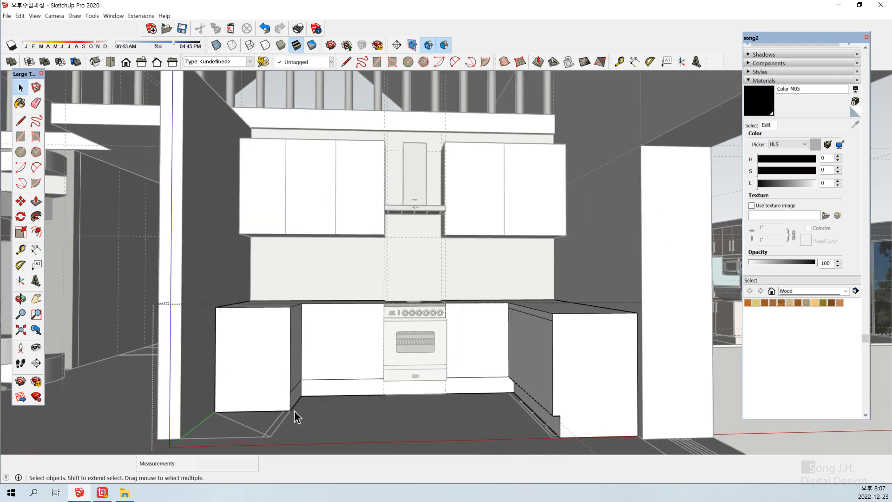
pyautogui.click(294, 396)
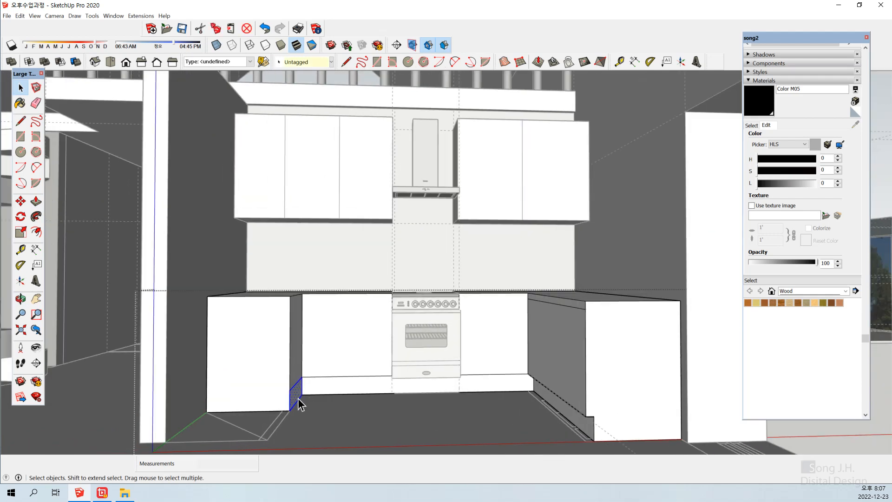
pyautogui.press('p')
pyautogui.click(296, 398)
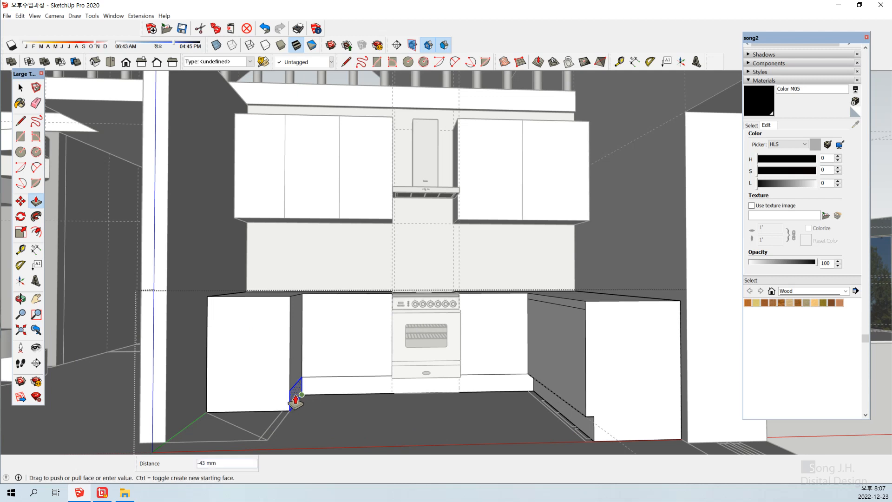
pyautogui.click(289, 400)
pyautogui.write('50')
pyautogui.press('Return')
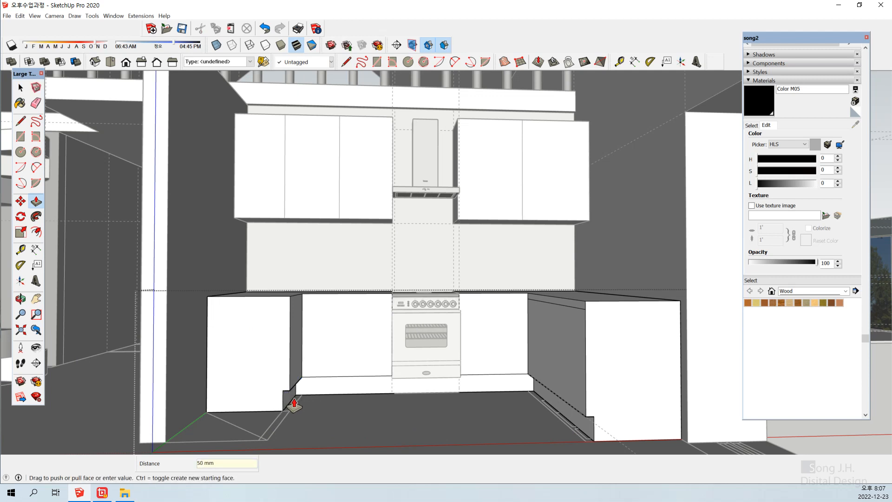
# Push the toe-kick face of the back run beneath the range inward 50 mm.
pyautogui.press('space')
pyautogui.click(332, 384)
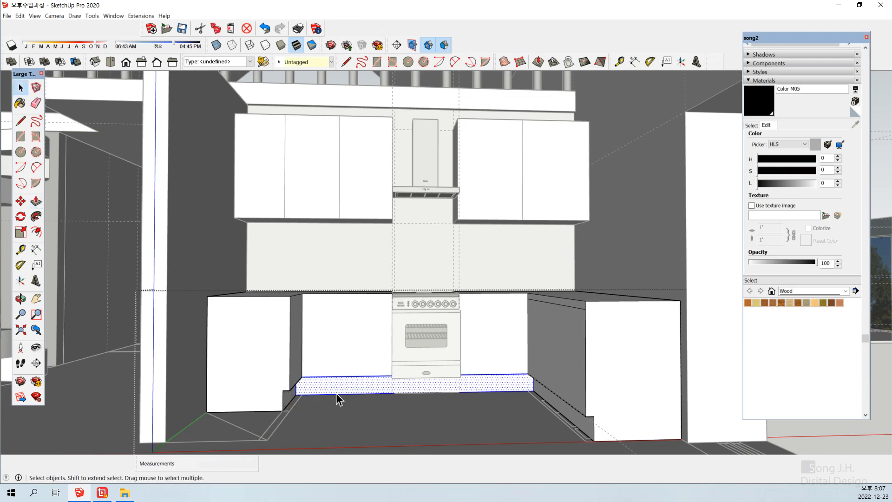
pyautogui.moveTo(336, 398); pyautogui.dragTo(428, 414, button='middle')
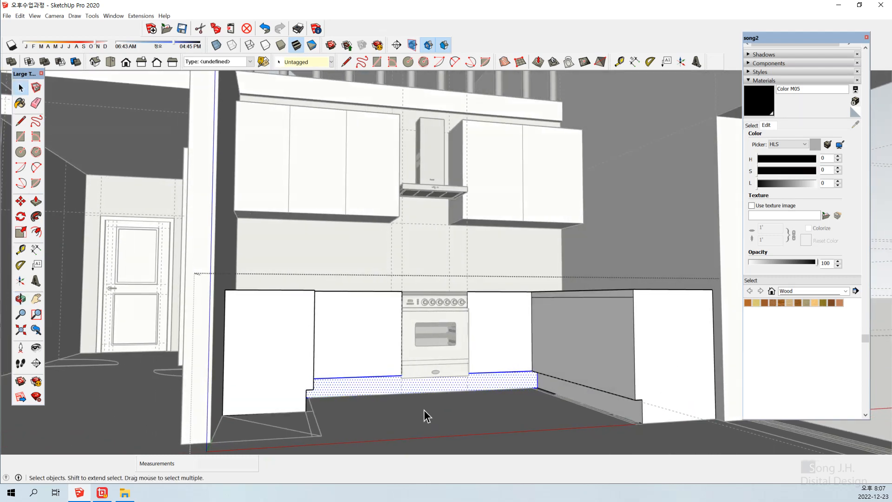
pyautogui.press('p')
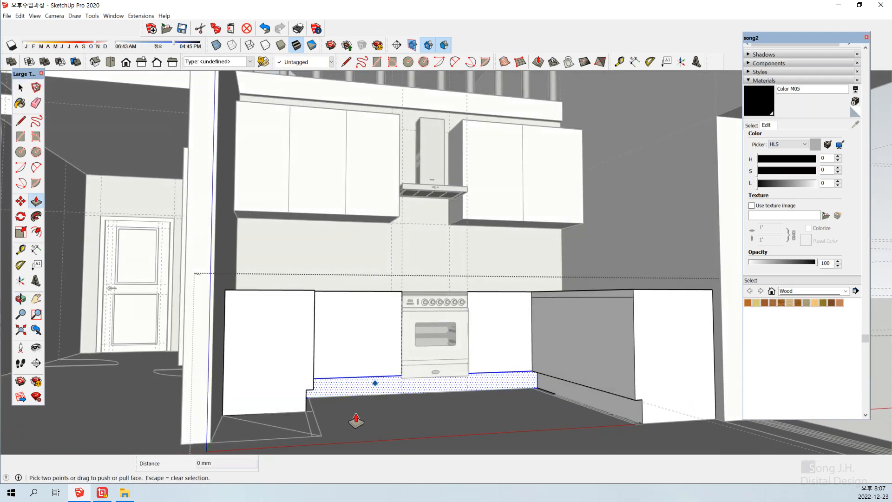
pyautogui.moveTo(358, 414); pyautogui.dragTo(408, 434, button='middle')
pyautogui.moveTo(505, 380); pyautogui.dragTo(501, 379)
pyautogui.write('50')
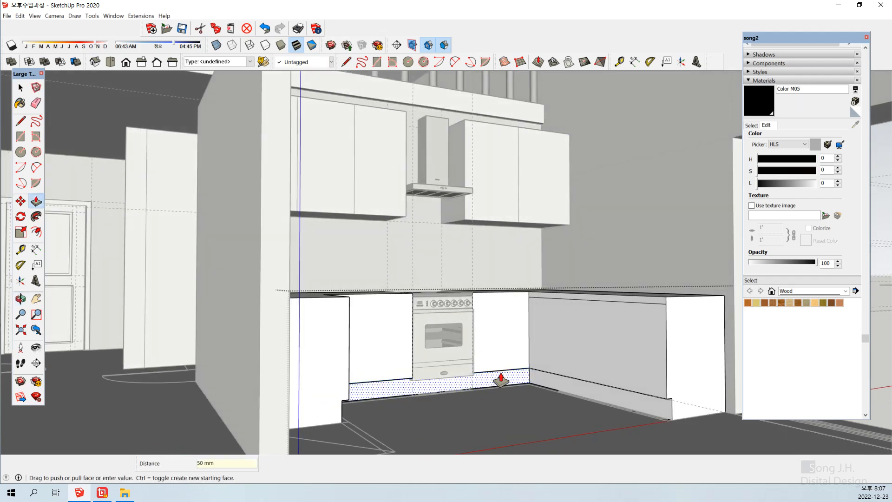
pyautogui.press('Return')
pyautogui.press('space')
pyautogui.moveTo(500, 372); pyautogui.dragTo(419, 405, button='middle')
pyautogui.scroll(-6, 419, 406)
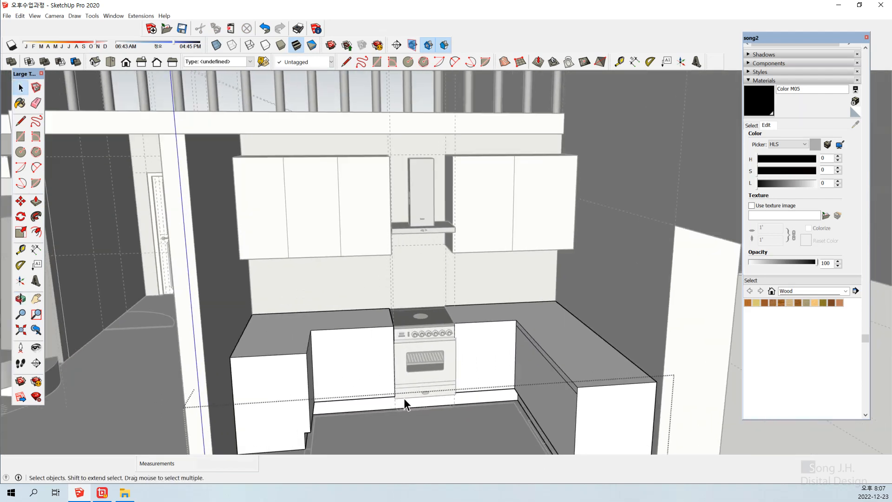